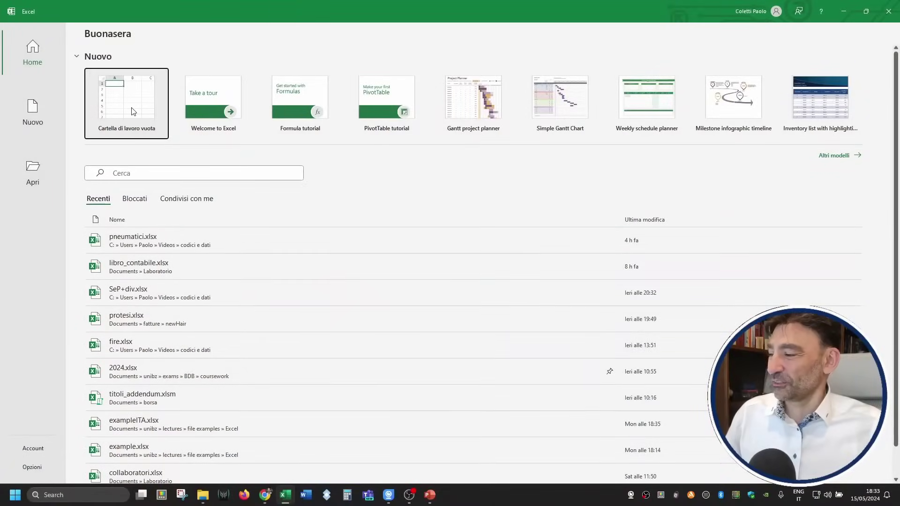
# - Start a blank workbook, Cartel1, from the Excel start screen
pyautogui.click(132, 110)
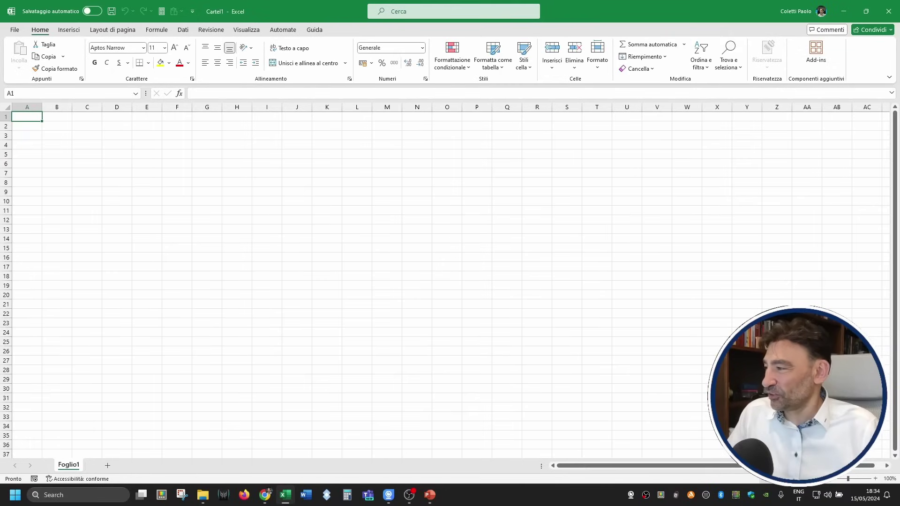
pyautogui.click(257, 208)
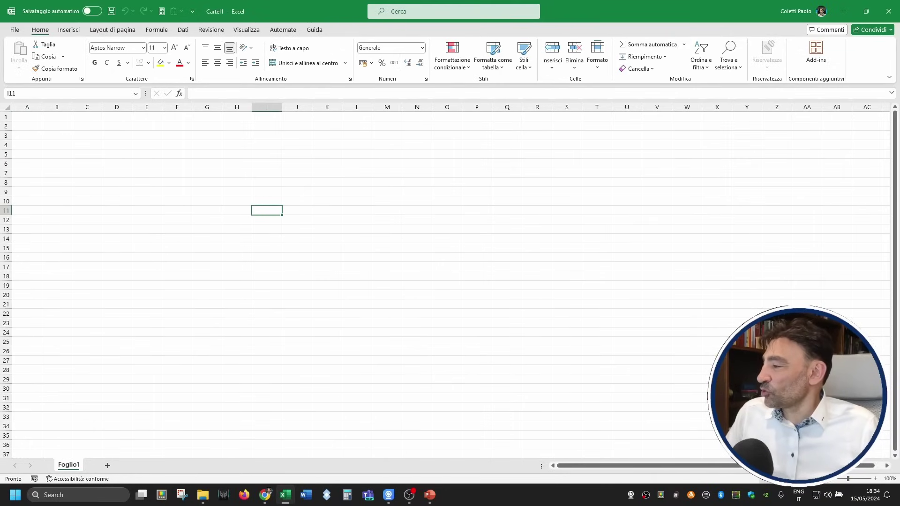
pyautogui.hotkey('alt', 'Tab')
pyautogui.hotkey('alt', 'Tab')
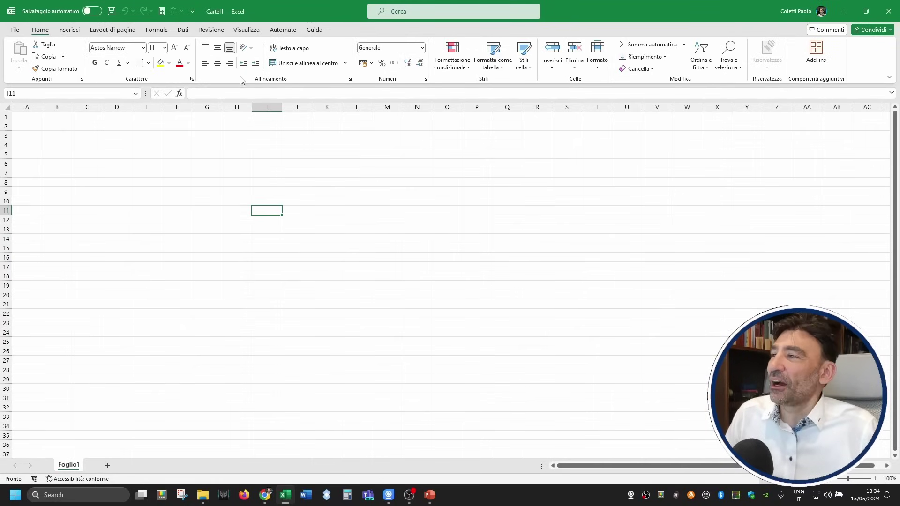
pyautogui.click(888, 78)
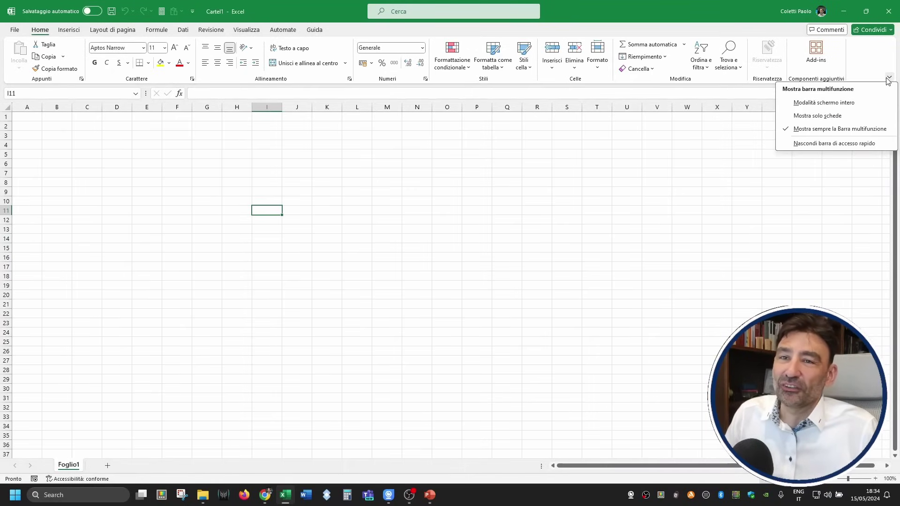
pyautogui.click(882, 64)
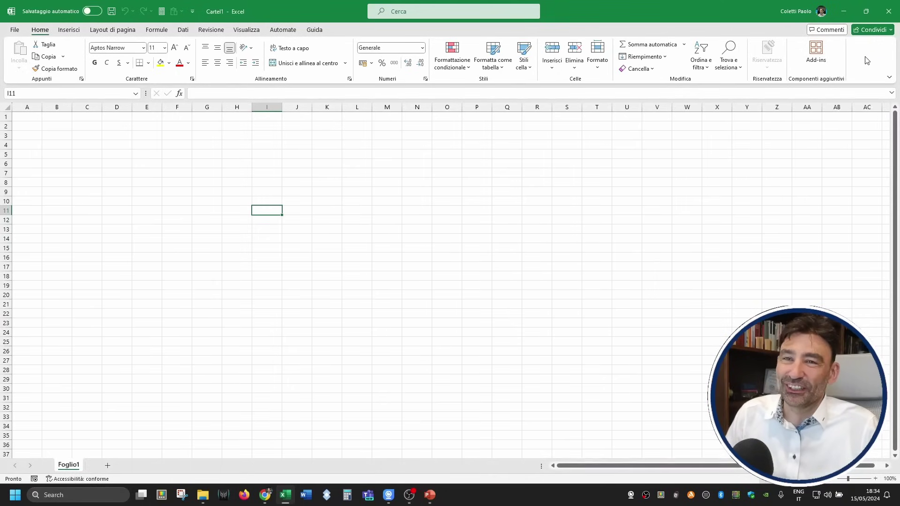
pyautogui.click(65, 31)
pyautogui.click(43, 30)
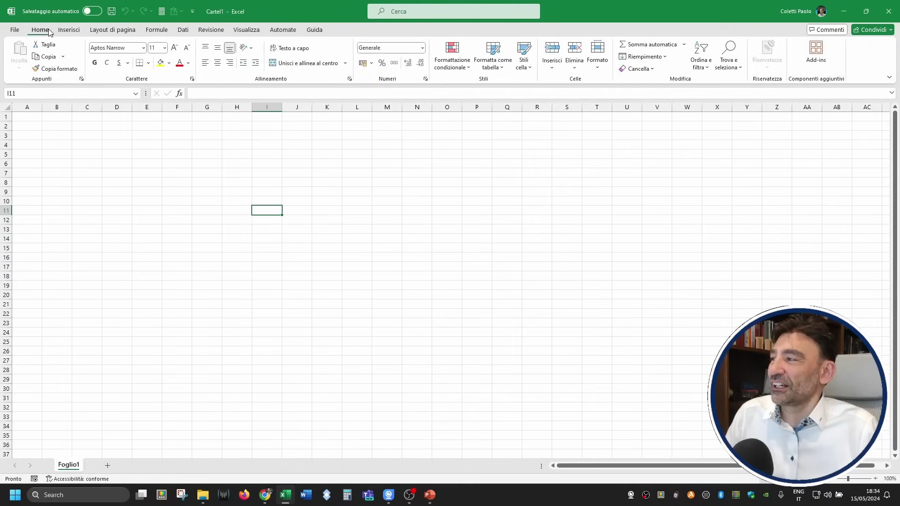
pyautogui.click(69, 31)
pyautogui.click(113, 30)
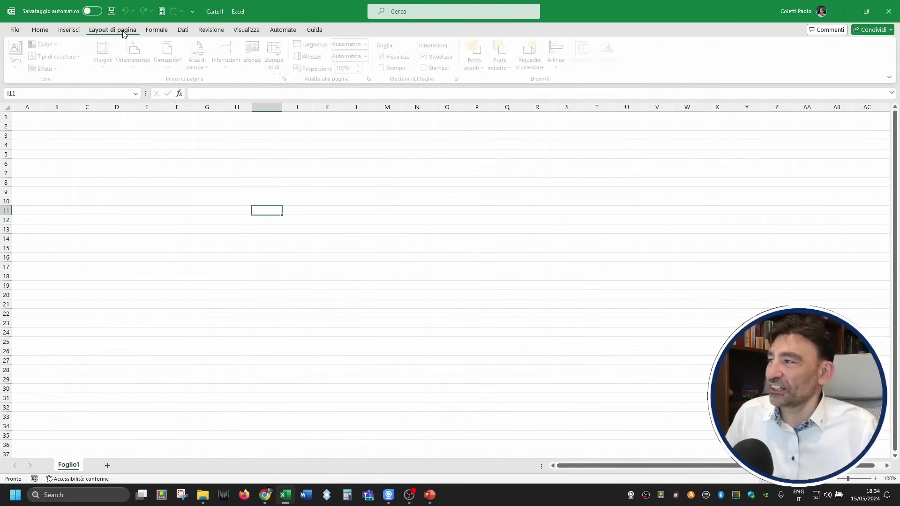
pyautogui.click(156, 30)
pyautogui.click(183, 30)
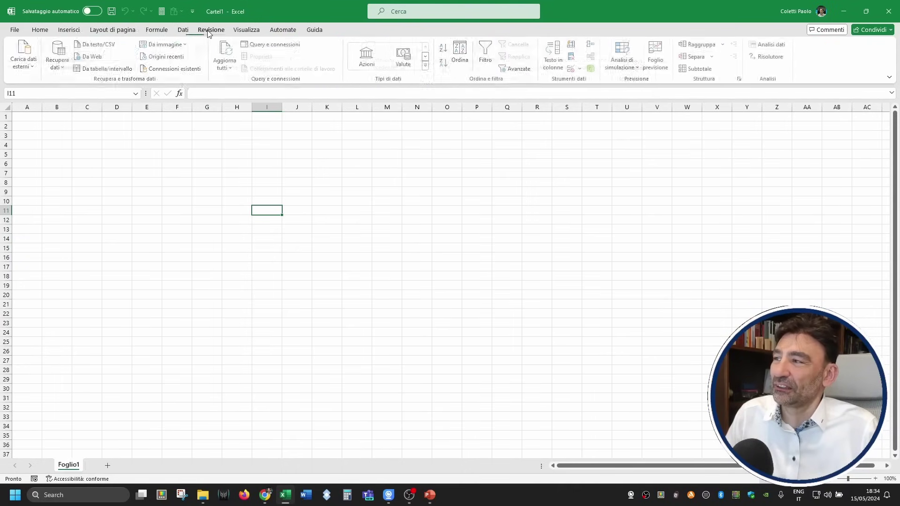
pyautogui.click(211, 30)
pyautogui.click(42, 30)
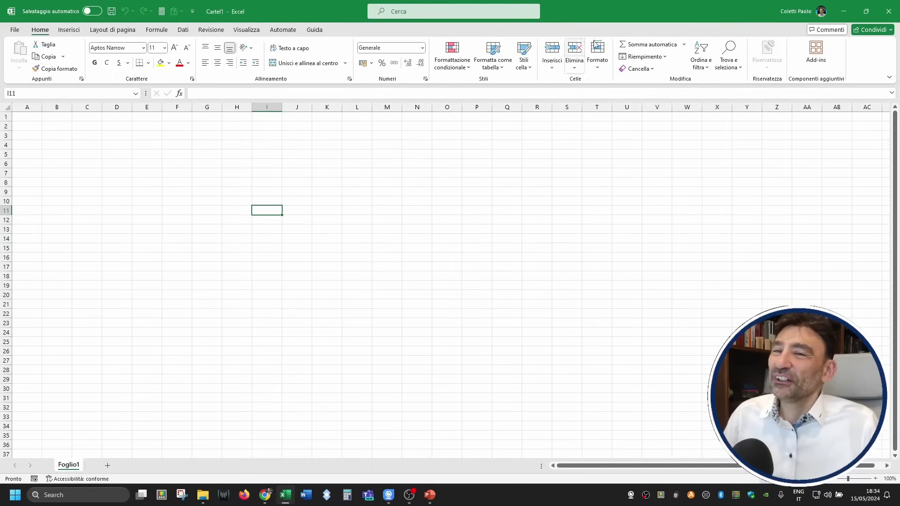
pyautogui.click(889, 77)
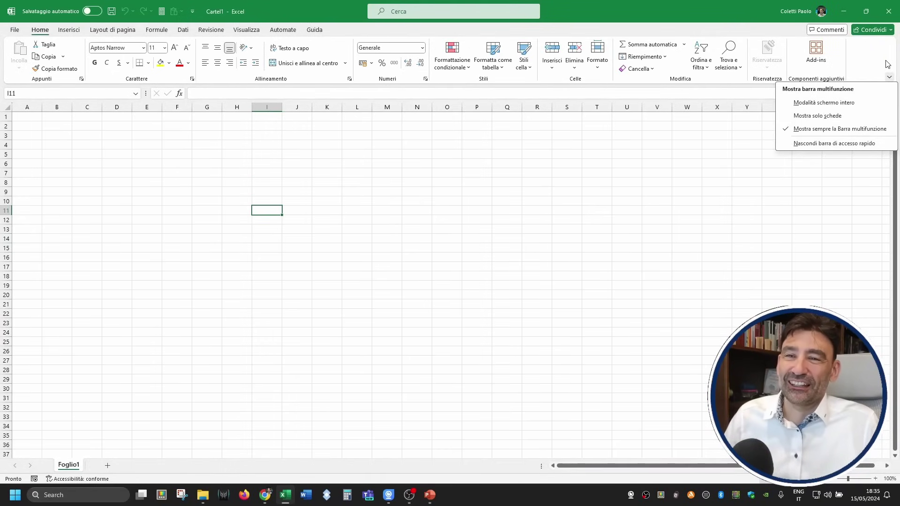
pyautogui.click(865, 128)
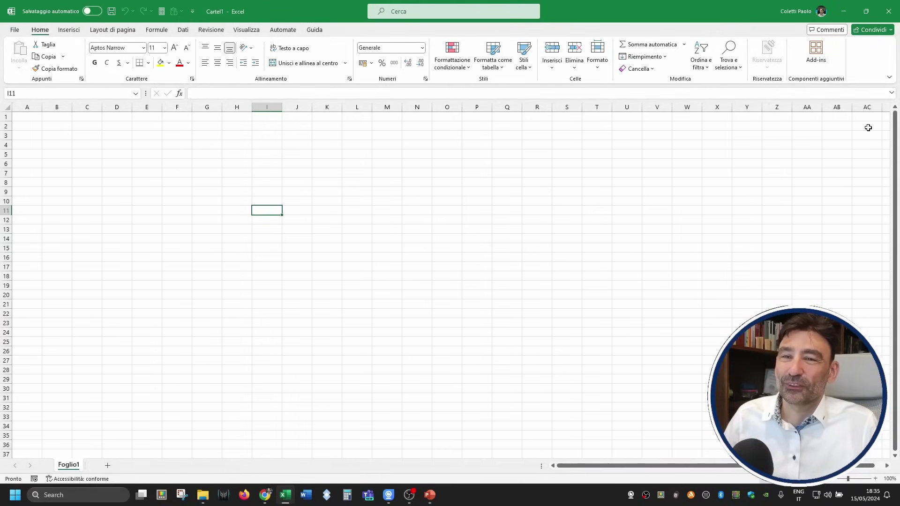
pyautogui.click(889, 79)
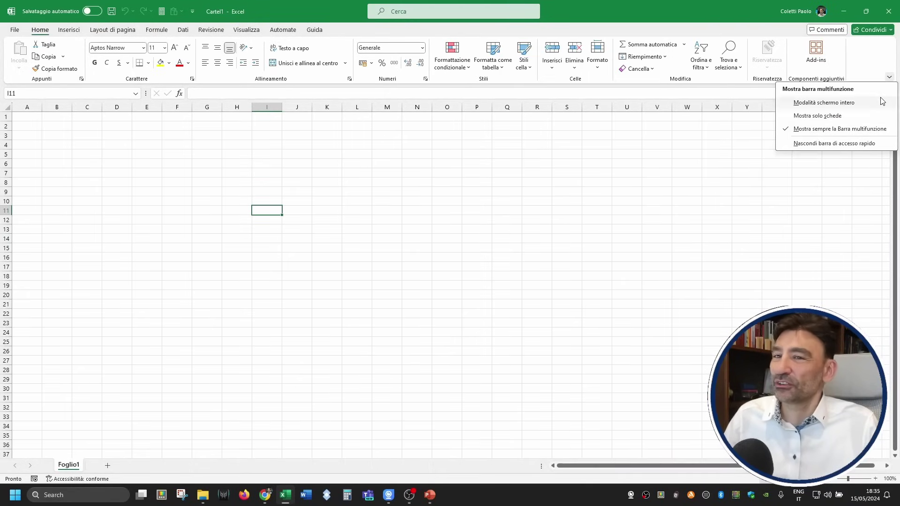
pyautogui.click(856, 117)
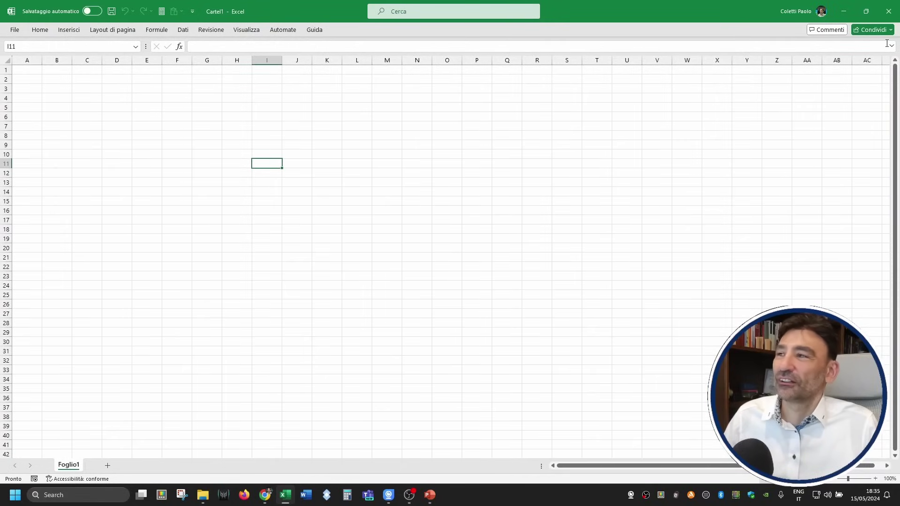
pyautogui.click(157, 30)
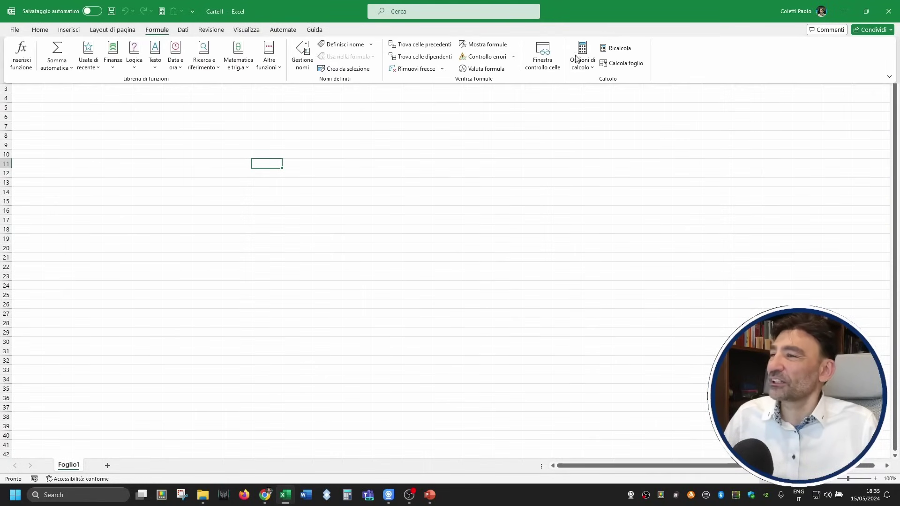
pyautogui.click(888, 77)
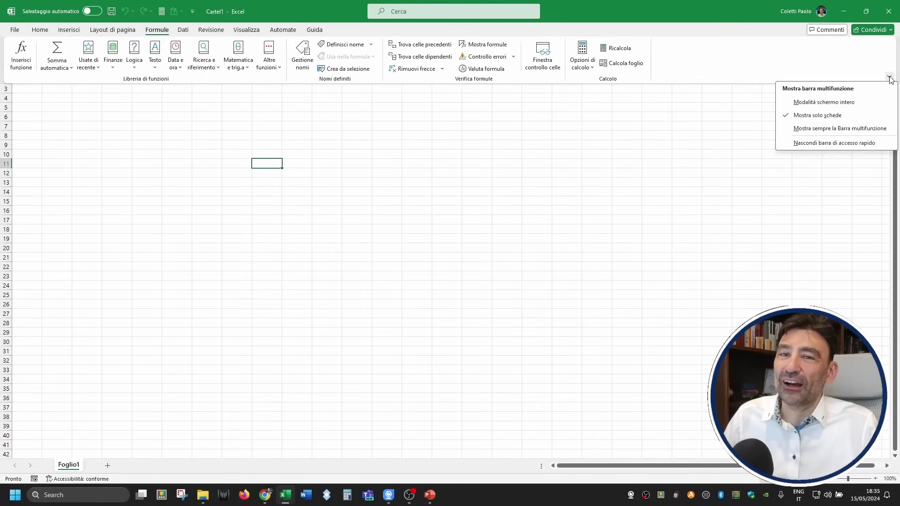
pyautogui.click(863, 125)
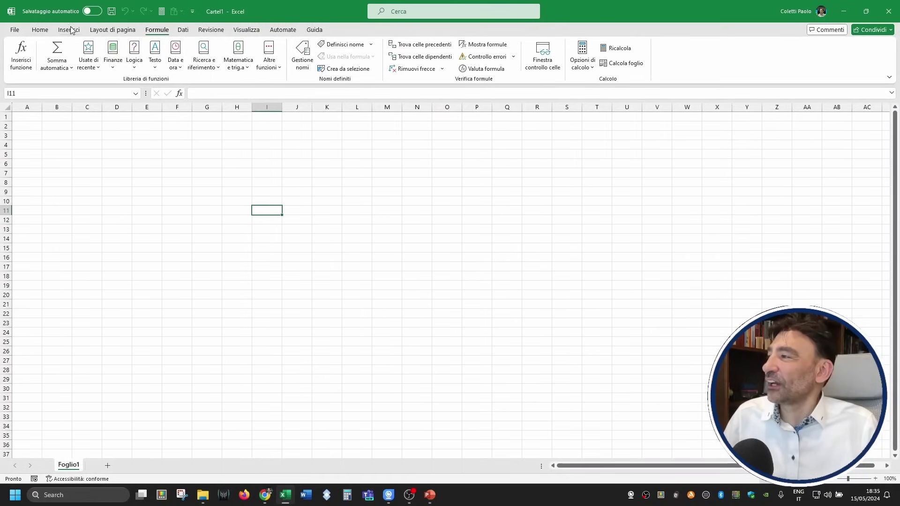
pyautogui.click(46, 31)
pyautogui.click(75, 32)
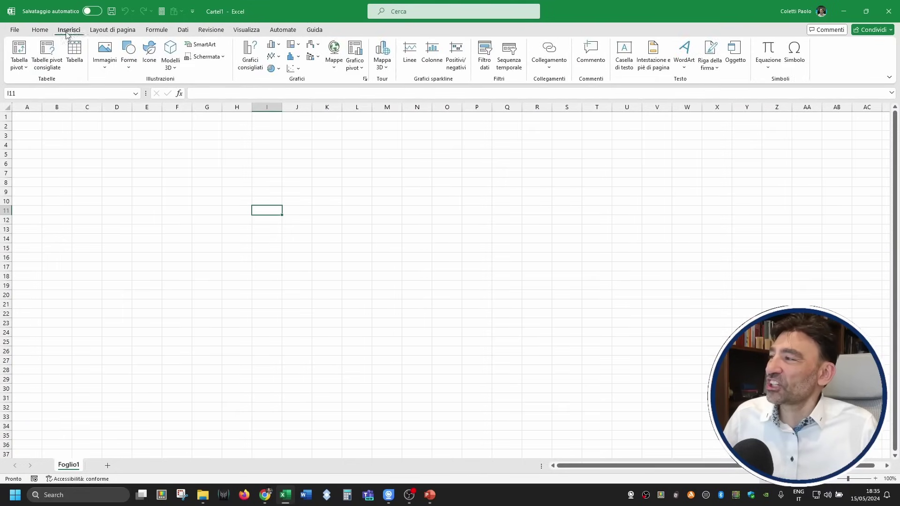
pyautogui.click(40, 30)
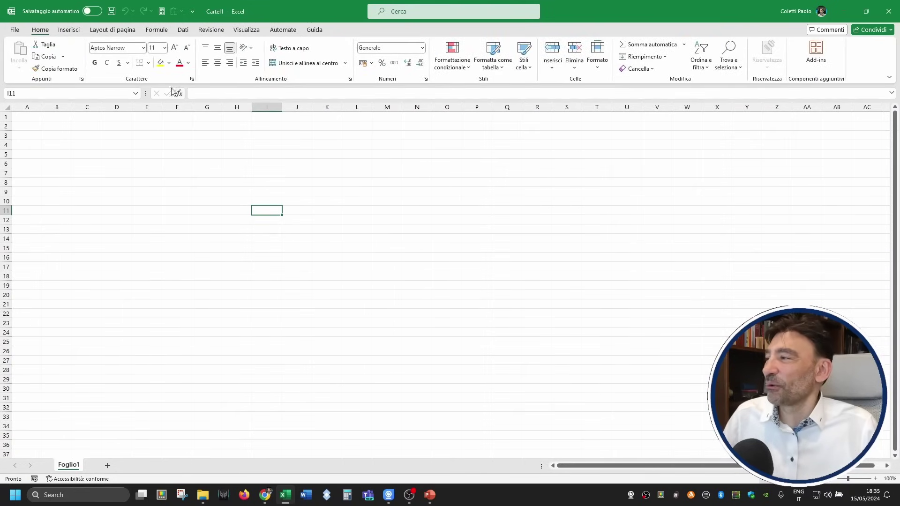
pyautogui.click(128, 135)
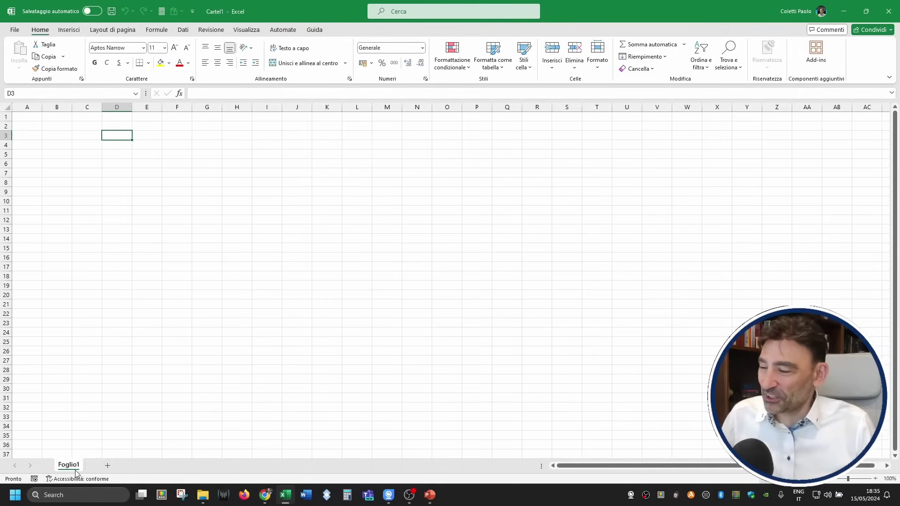
pyautogui.click(122, 201)
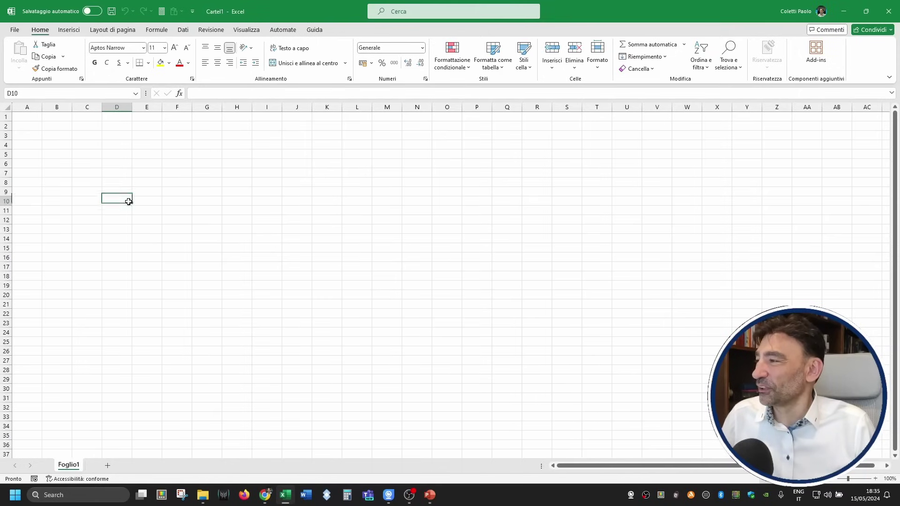
pyautogui.click(59, 126)
pyautogui.click(80, 135)
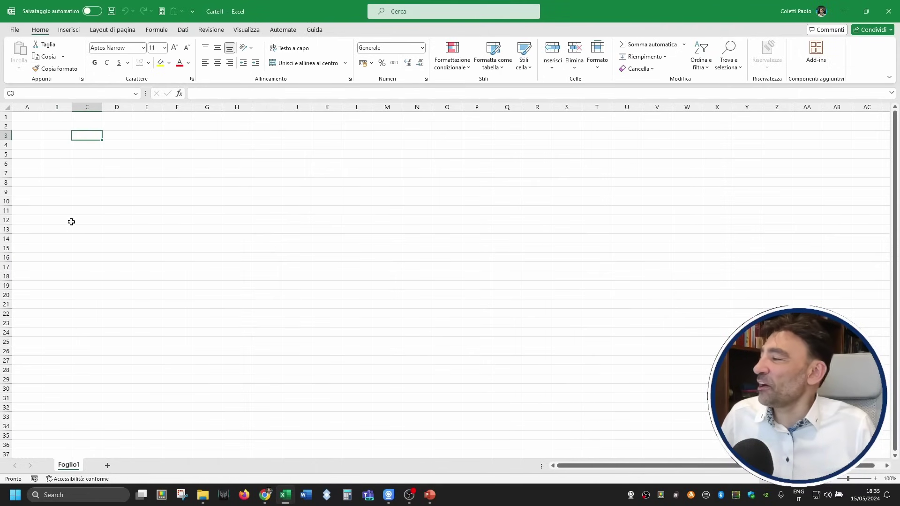
pyautogui.click(135, 211)
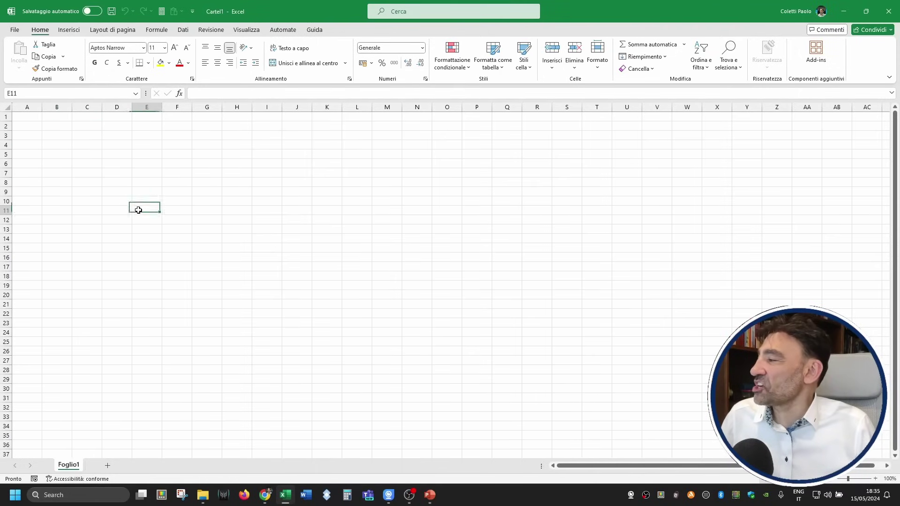
pyautogui.click(326, 191)
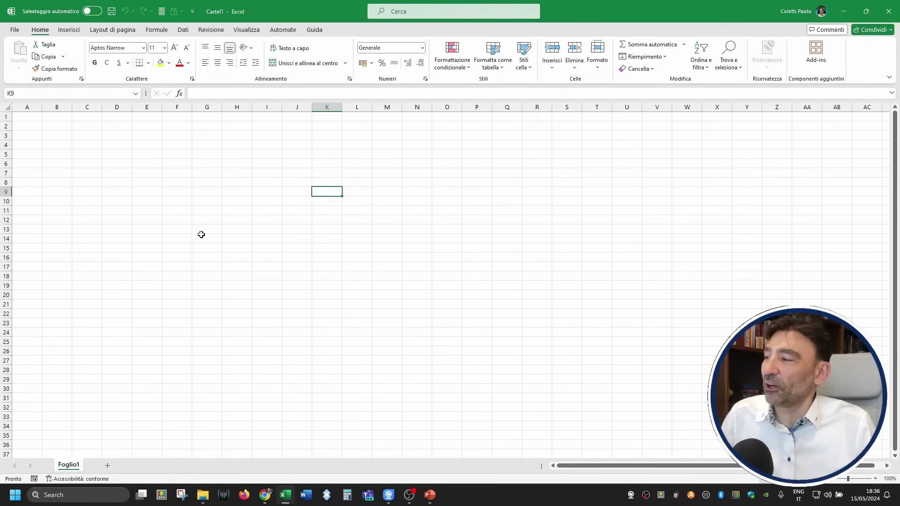
pyautogui.click(145, 276)
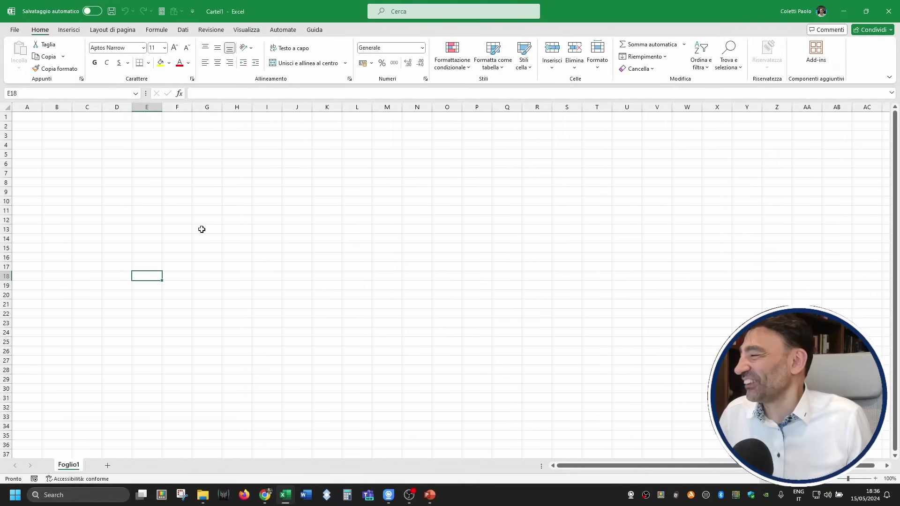
pyautogui.click(173, 212)
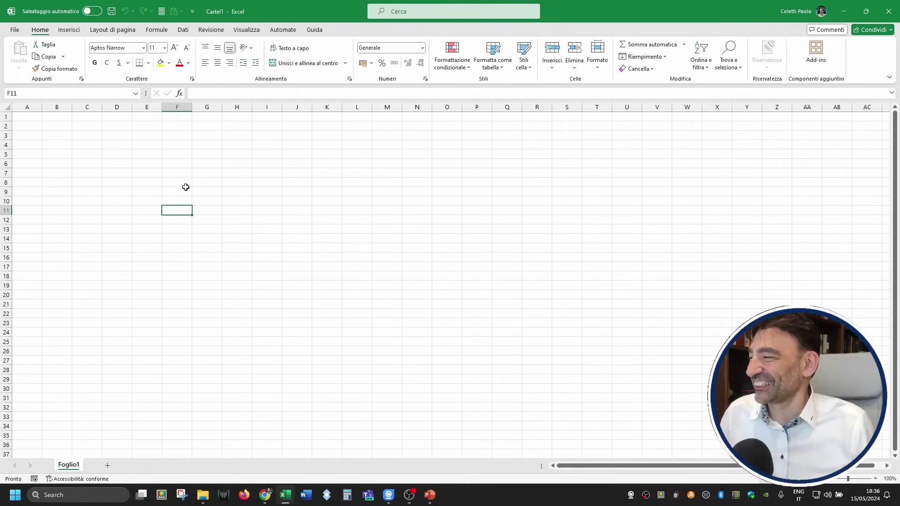
pyautogui.click(171, 163)
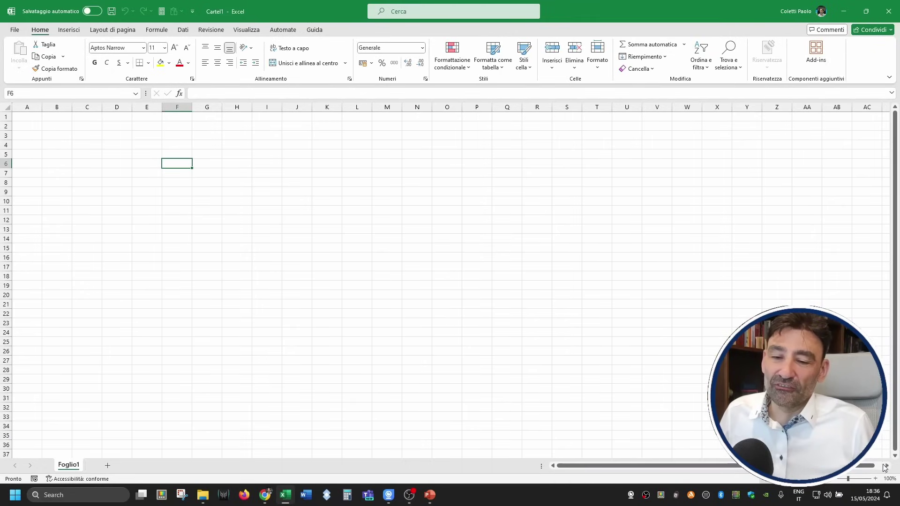
pyautogui.click(887, 466)
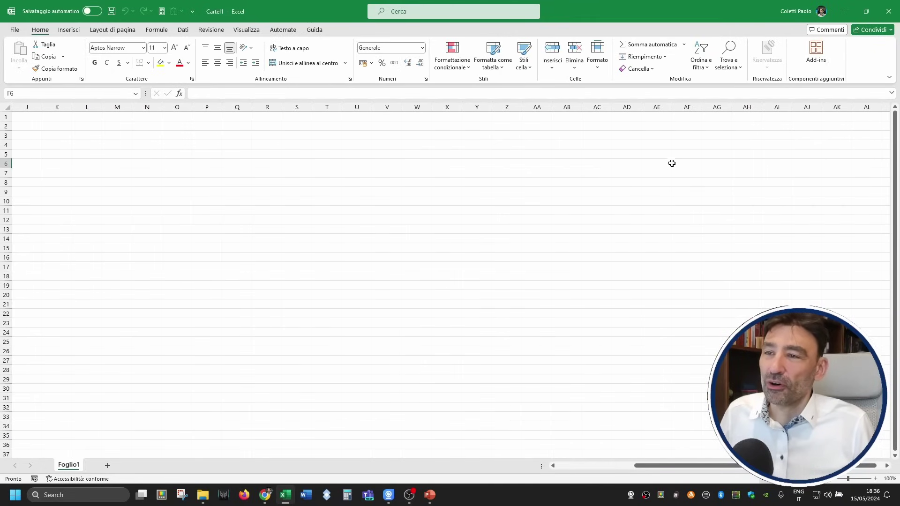
pyautogui.click(672, 155)
pyautogui.hotkey('ctrl', 'Right')
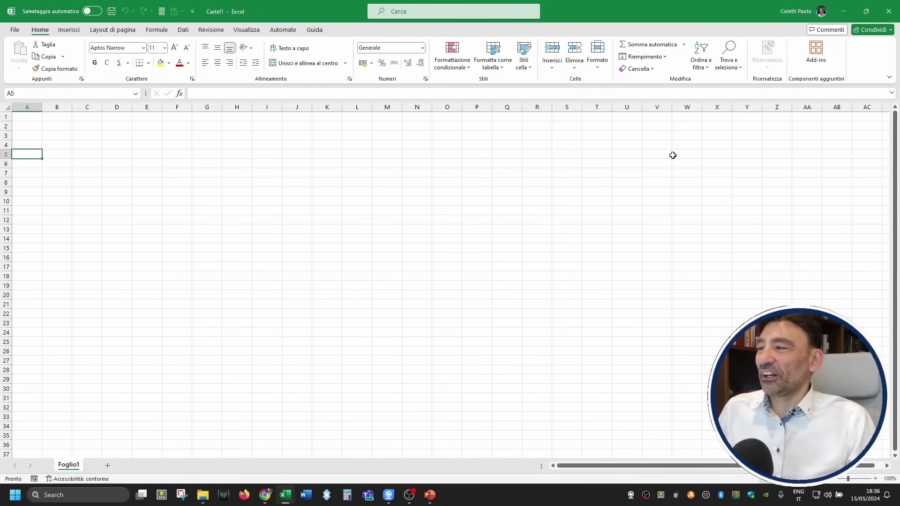
pyautogui.press('Home')
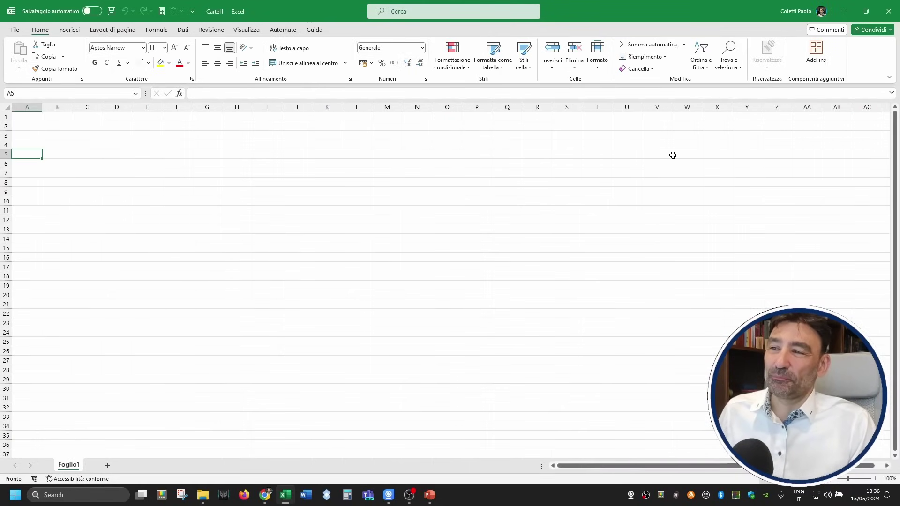
pyautogui.press('Right')
pyautogui.press('Right')
pyautogui.press('Right')
pyautogui.press('Right')
pyautogui.press('Right')
pyautogui.press('Right')
pyautogui.press('Right')
pyautogui.press('Right')
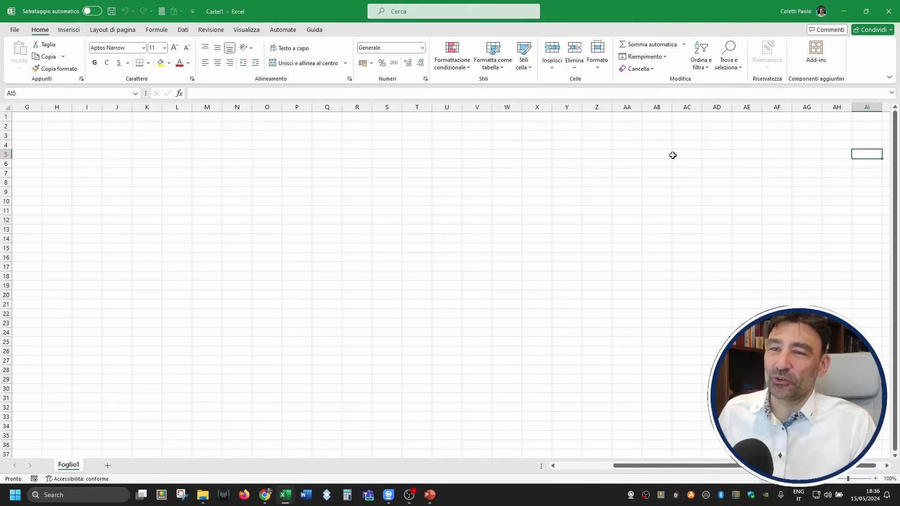
pyautogui.press('Right')
pyautogui.press('Right')
pyautogui.hotkey('ctrl', 'Right')
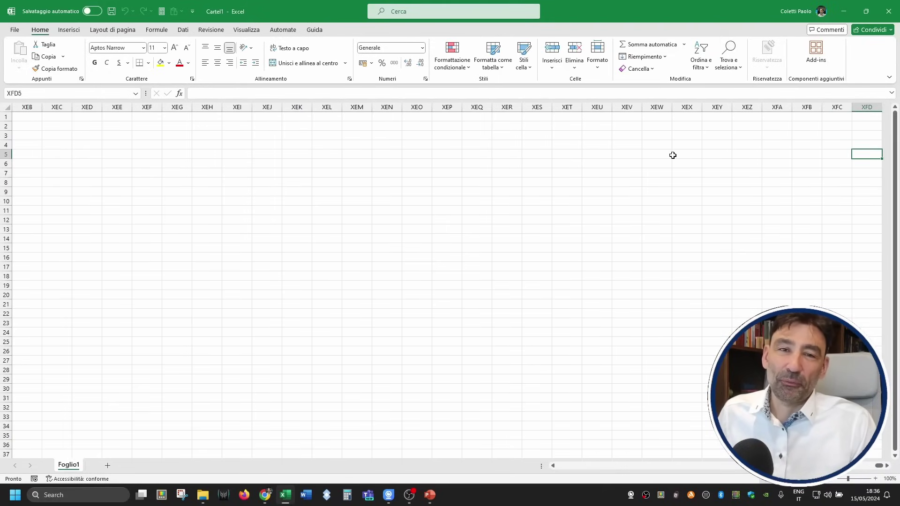
pyautogui.hotkey('ctrl', 'Left')
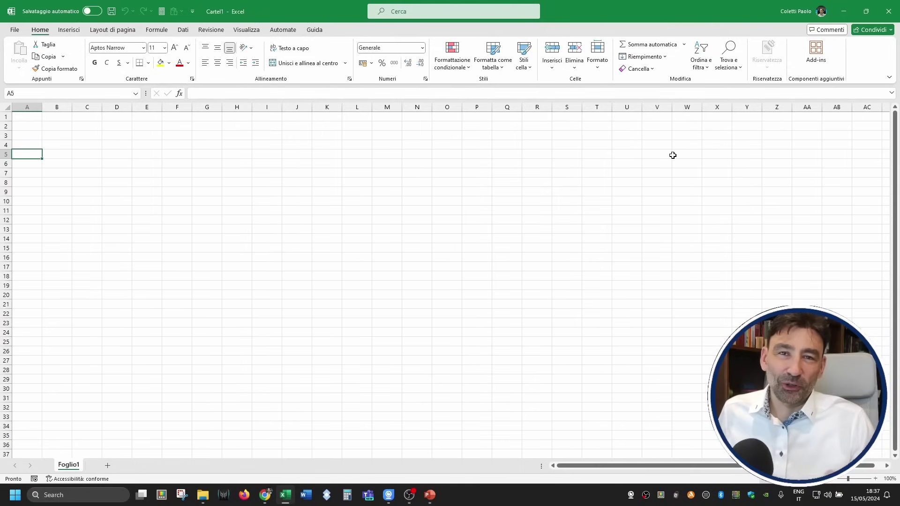
pyautogui.press('Up')
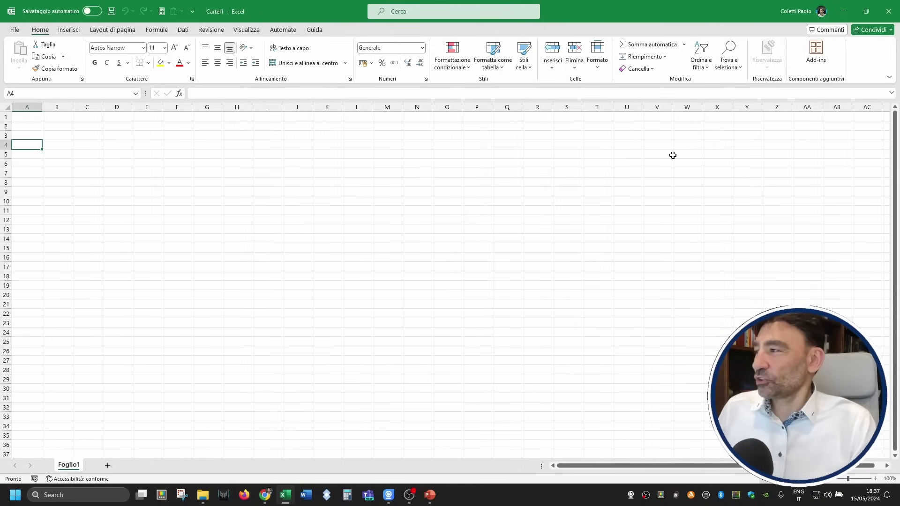
pyautogui.press('Up')
pyautogui.press('Down')
pyautogui.press('Down')
pyautogui.press('Down')
pyautogui.press('Down')
pyautogui.press('Down')
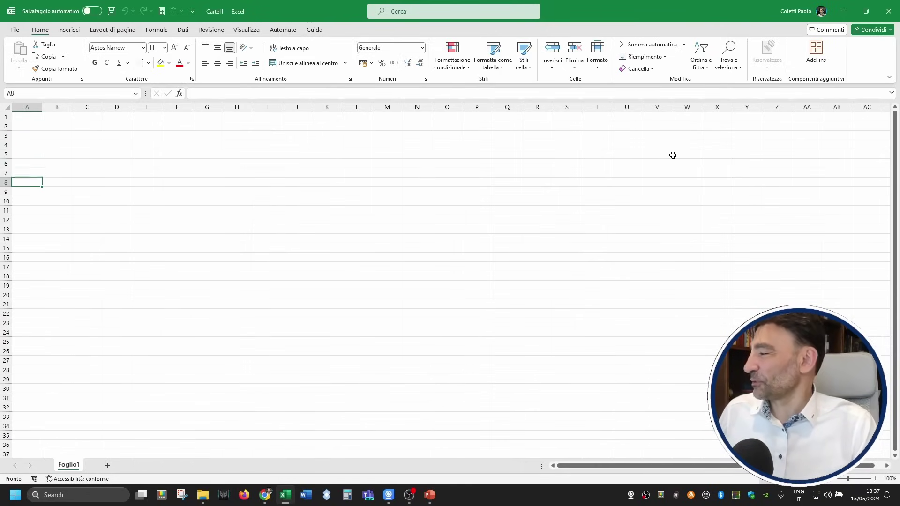
pyautogui.press('Down')
pyautogui.press('Down')
pyautogui.press('Down')
pyautogui.press('Down')
pyautogui.press('Down')
pyautogui.press('Down')
pyautogui.hotkey('ctrl', 'Down')
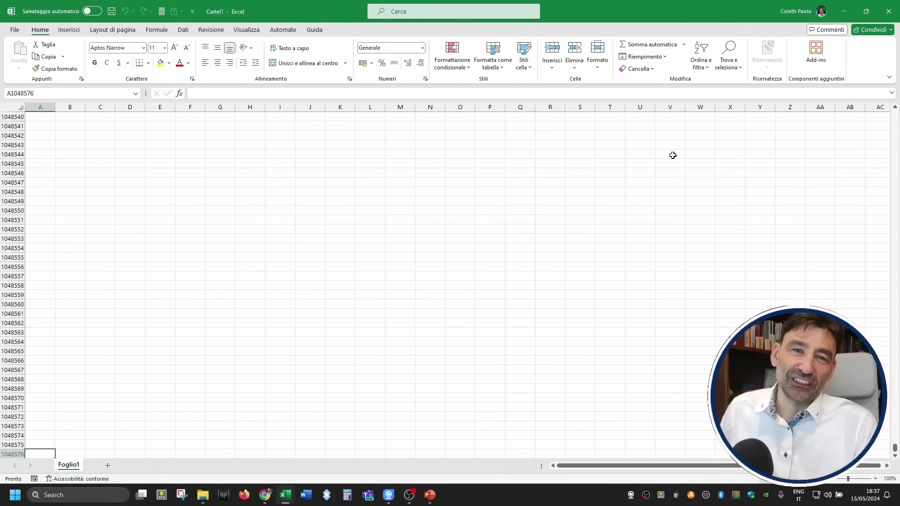
pyautogui.hotkey('ctrl', 'Up')
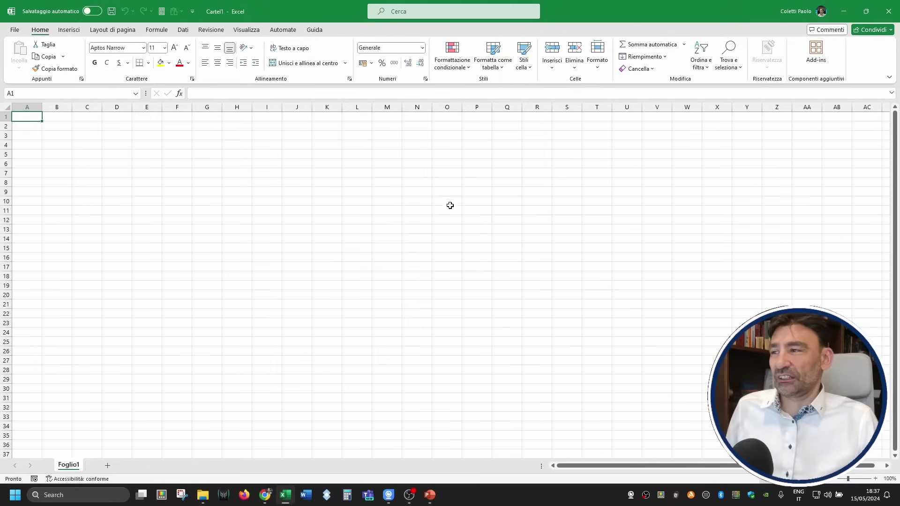
pyautogui.click(277, 183)
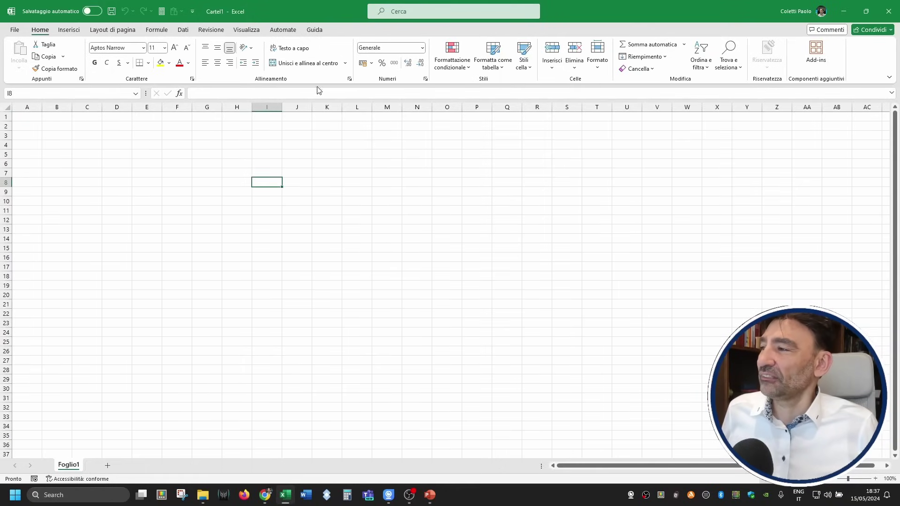
pyautogui.click(236, 152)
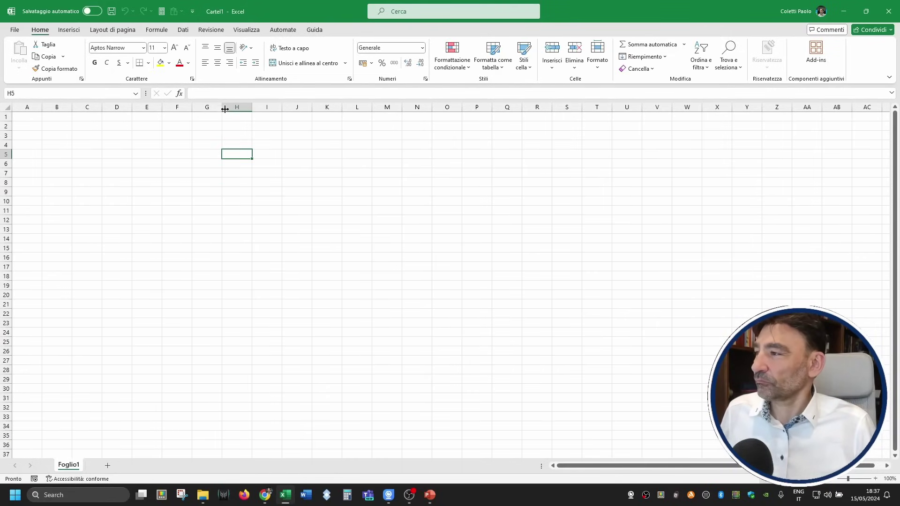
pyautogui.click(209, 94)
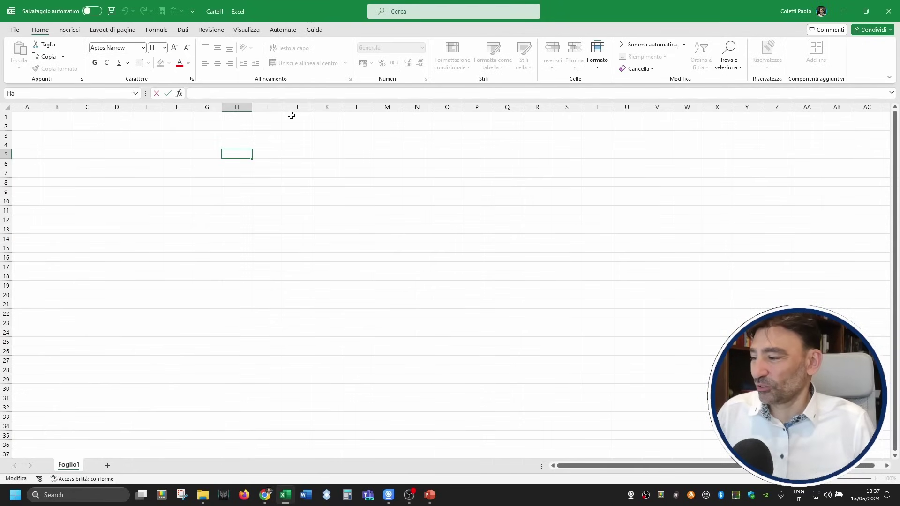
pyautogui.click(329, 190)
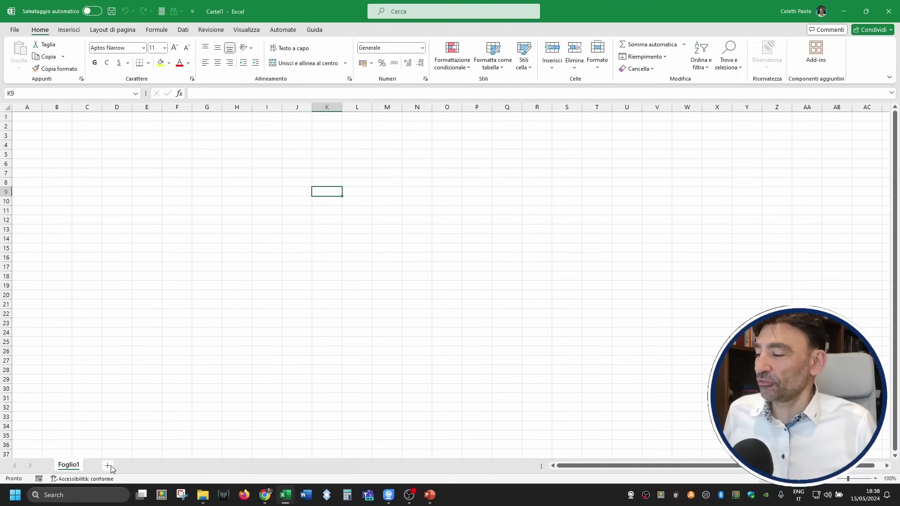
# - Add sheets Foglio2 and Foglio3, then browse between the three sheets
pyautogui.click(110, 465)
pyautogui.click(141, 465)
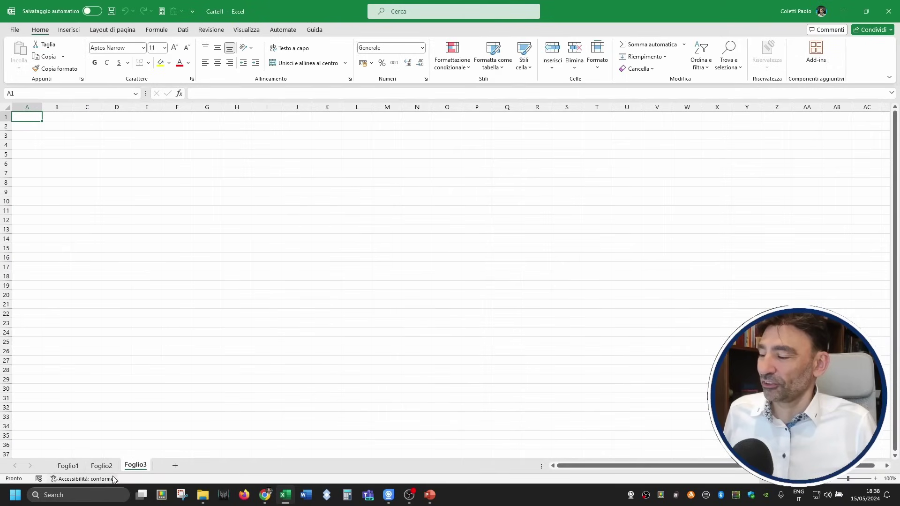
pyautogui.click(104, 466)
pyautogui.click(68, 466)
pyautogui.click(105, 466)
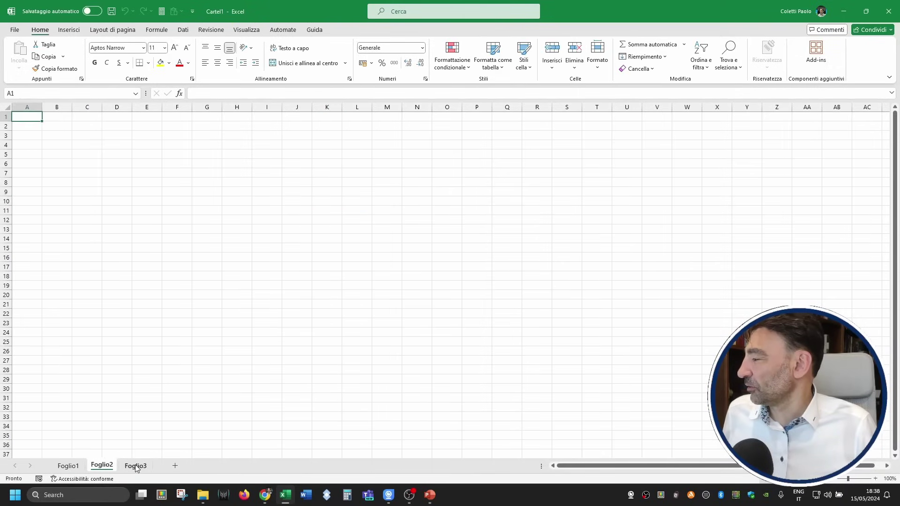
pyautogui.click(135, 466)
pyautogui.click(75, 466)
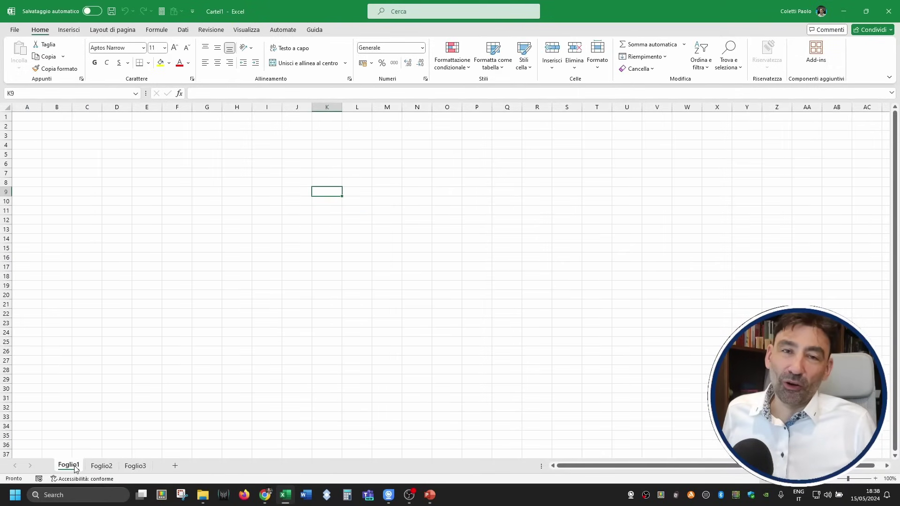
# - Colour the Foglio1 tab green
pyautogui.rightClick(75, 468)
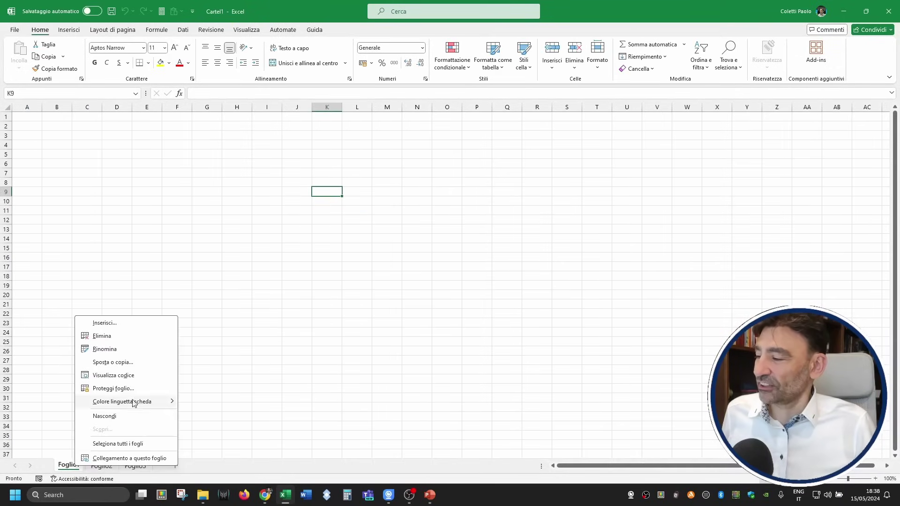
pyautogui.moveTo(123, 401)
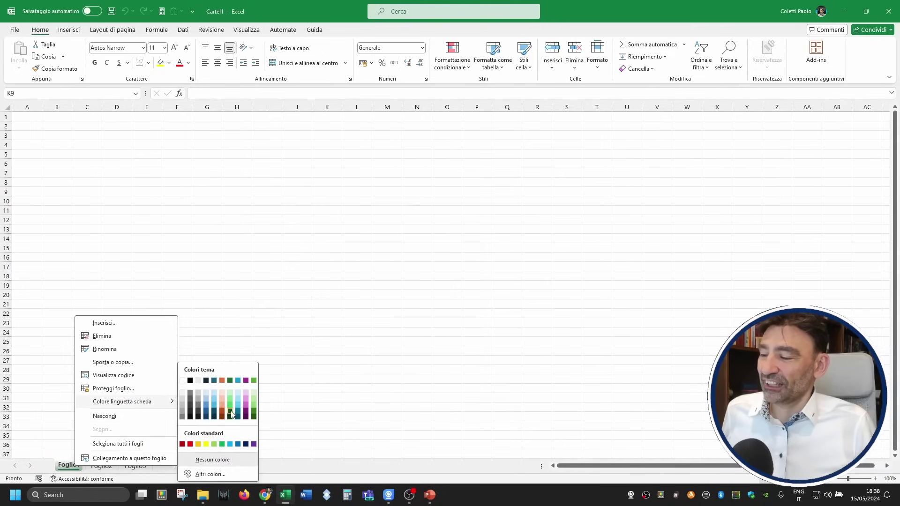
pyautogui.click(231, 404)
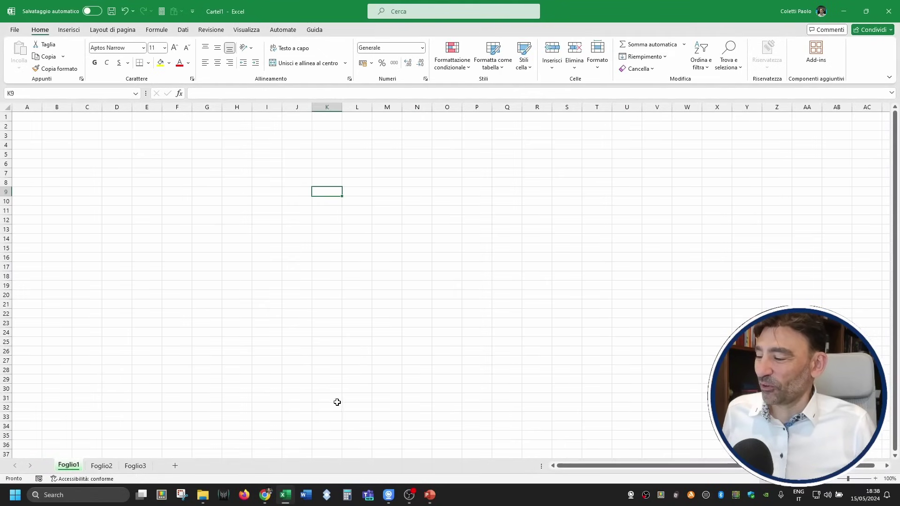
pyautogui.click(100, 466)
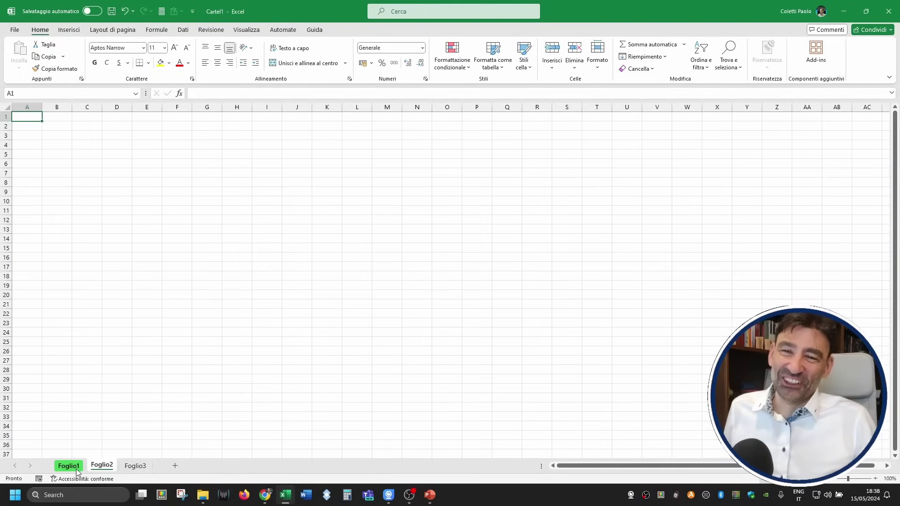
pyautogui.click(75, 469)
pyautogui.click(101, 472)
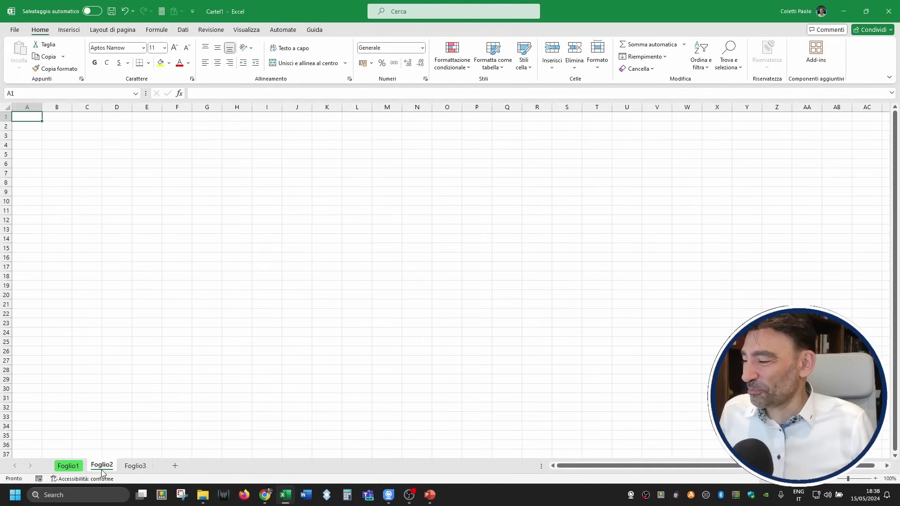
pyautogui.click(66, 469)
# - Drag the Foglio1 tab to the end of the sheets and back to first position
pyautogui.moveTo(66, 468); pyautogui.dragTo(156, 468)
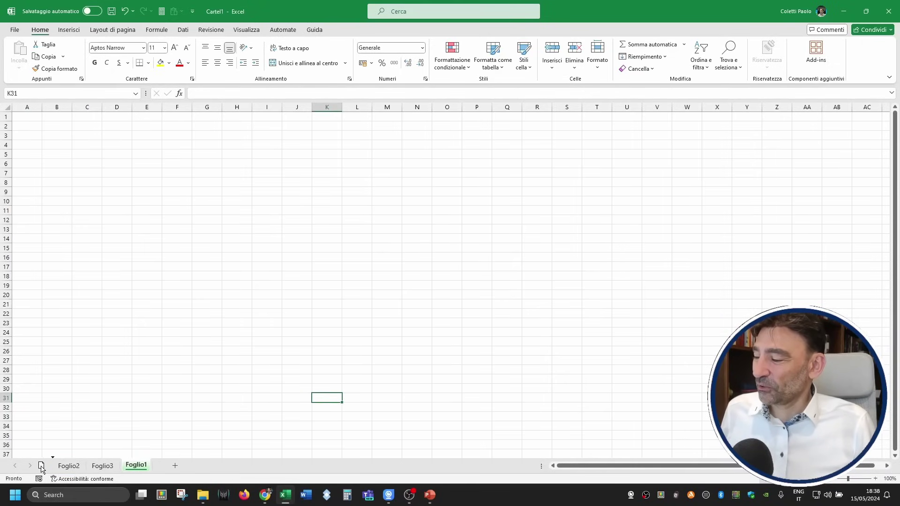
pyautogui.moveTo(42, 469); pyautogui.dragTo(45, 468)
pyautogui.rightClick(72, 467)
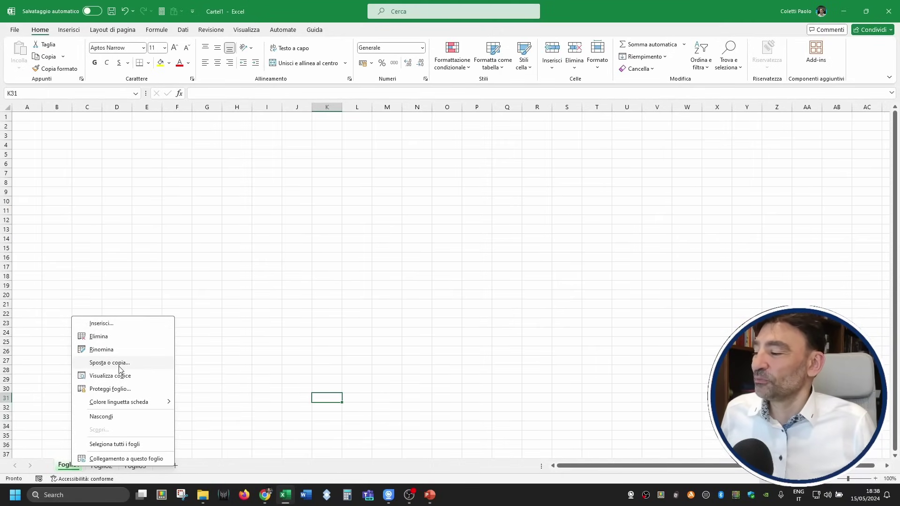
pyautogui.press('Escape')
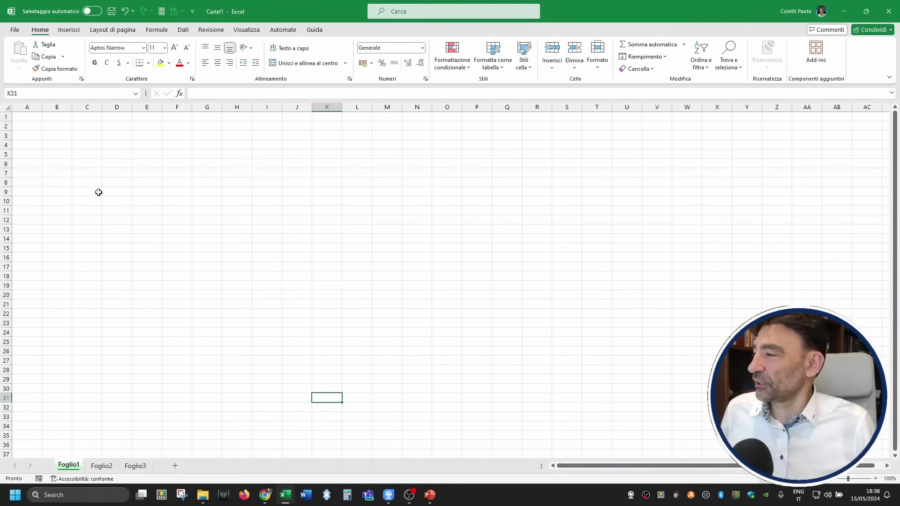
# - Fill B4:B10 with filler entries: 'g' in B4 and 'dfgdfg' text below
pyautogui.click(57, 145)
pyautogui.write('g')
pyautogui.press('Return')
pyautogui.write('dfgdfg')
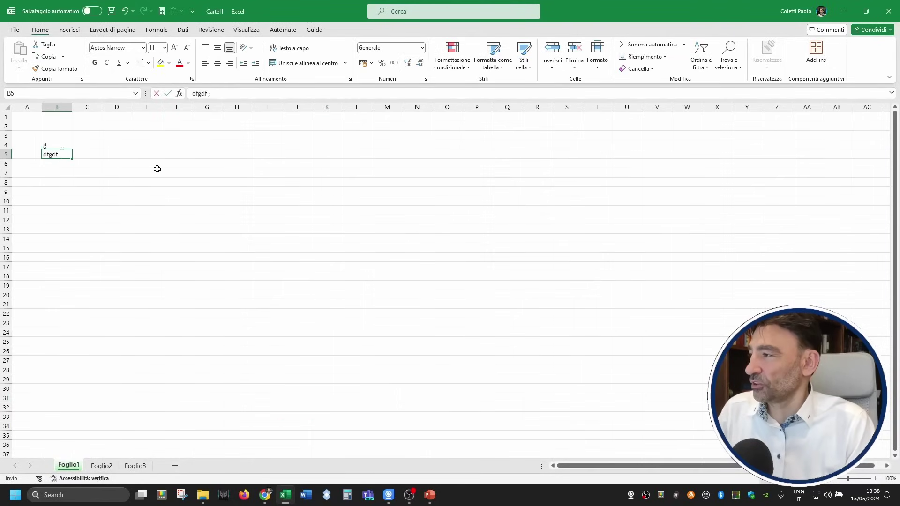
pyautogui.press('Return')
pyautogui.write('dfgdfg dfgdfg dfgdfg')
pyautogui.press('Return')
pyautogui.write('dfgdfg')
pyautogui.press('Return')
pyautogui.write('dfgdfg')
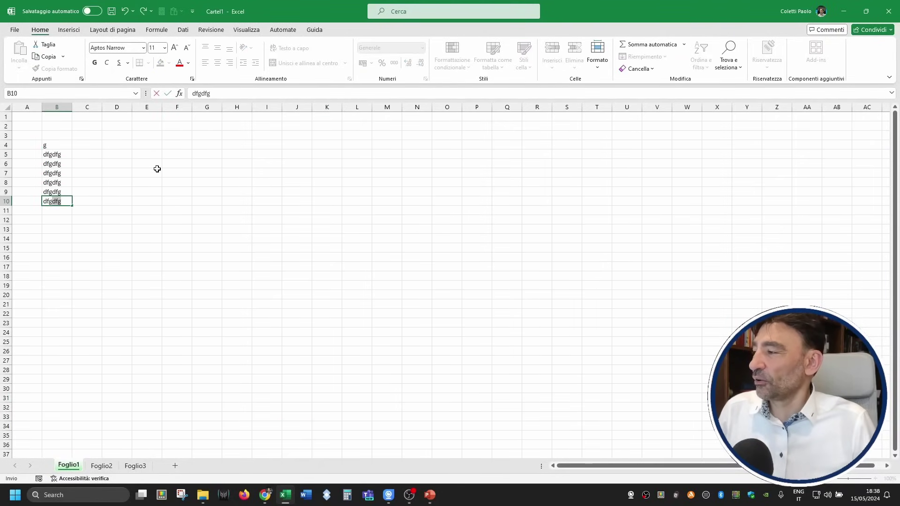
pyautogui.click(100, 231)
# - Open Sposta o copia for Foglio1, keeping the current workbook as destination
pyautogui.rightClick(60, 471)
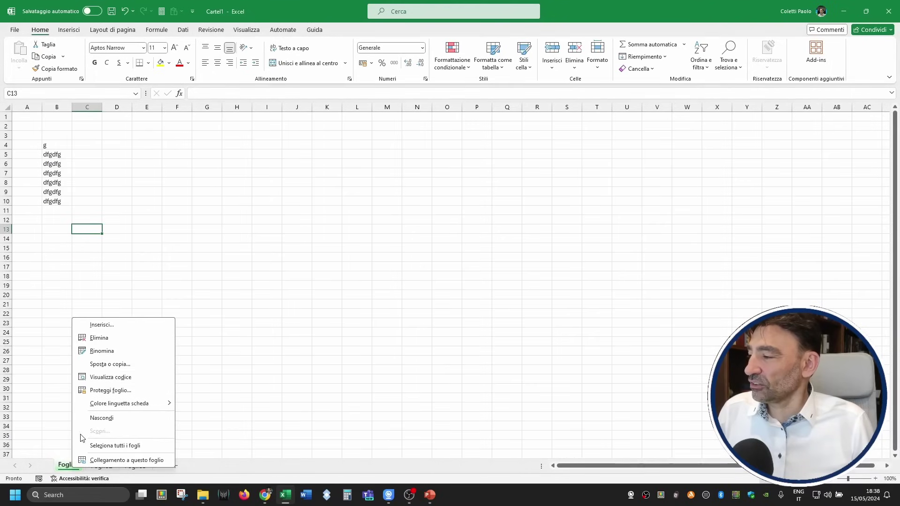
pyautogui.click(114, 364)
pyautogui.moveTo(125, 309); pyautogui.dragTo(173, 282)
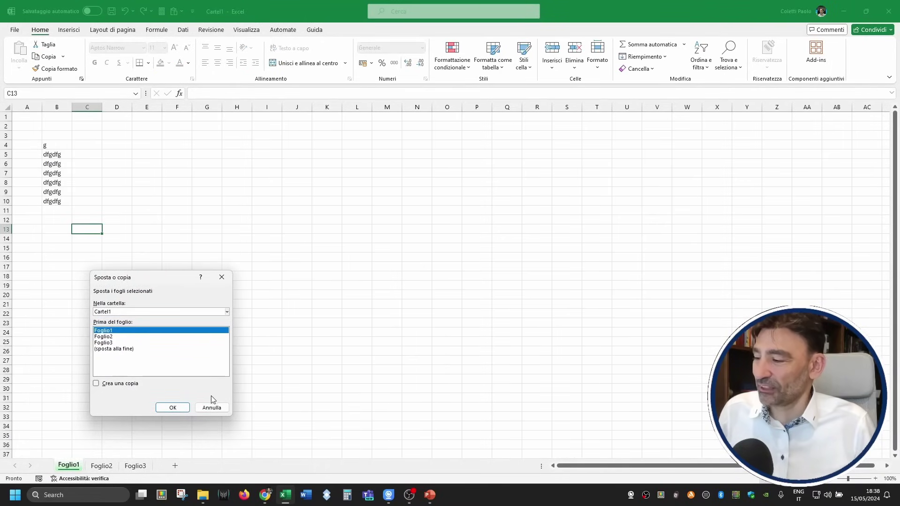
pyautogui.click(227, 312)
pyautogui.click(223, 308)
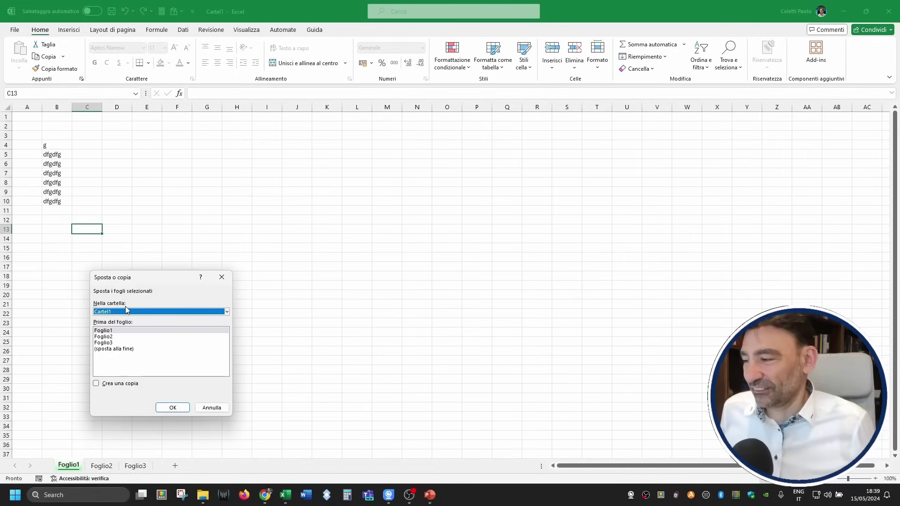
# - Cancel the Sposta o copia dialog and dismiss Foglio1's tab menu
pyautogui.click(212, 407)
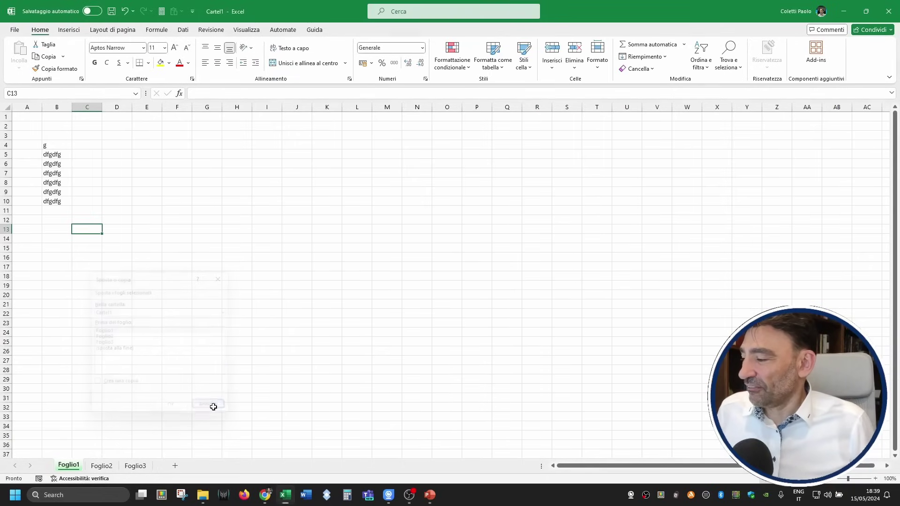
pyautogui.rightClick(75, 465)
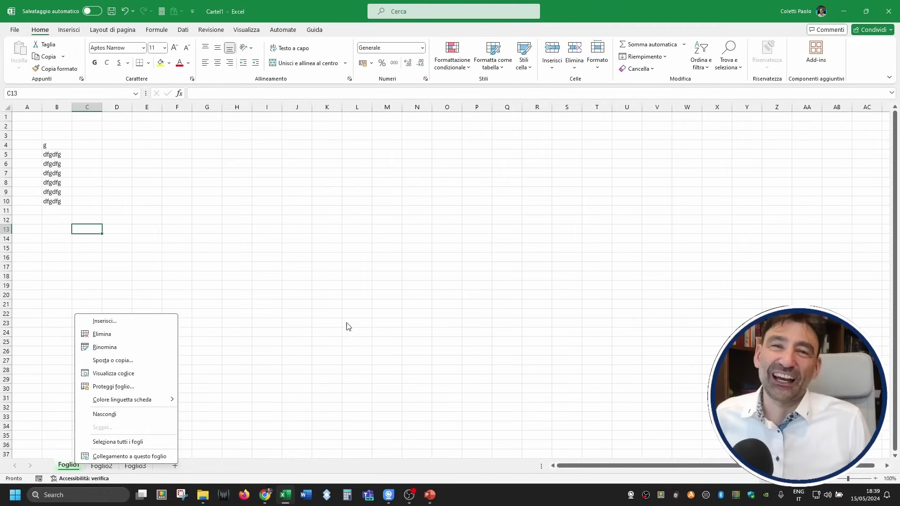
pyautogui.press('Escape')
# - Hide sheet Foglio2
pyautogui.click(102, 466)
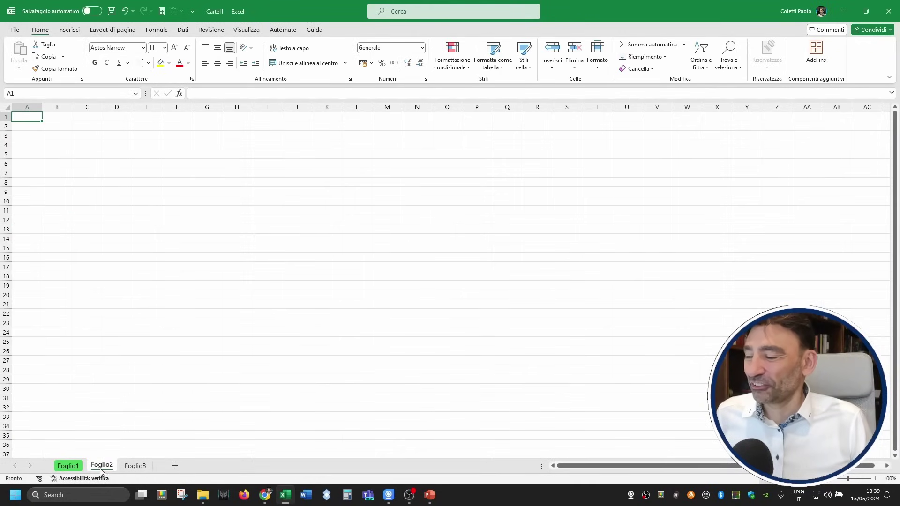
pyautogui.rightClick(101, 471)
pyautogui.click(141, 414)
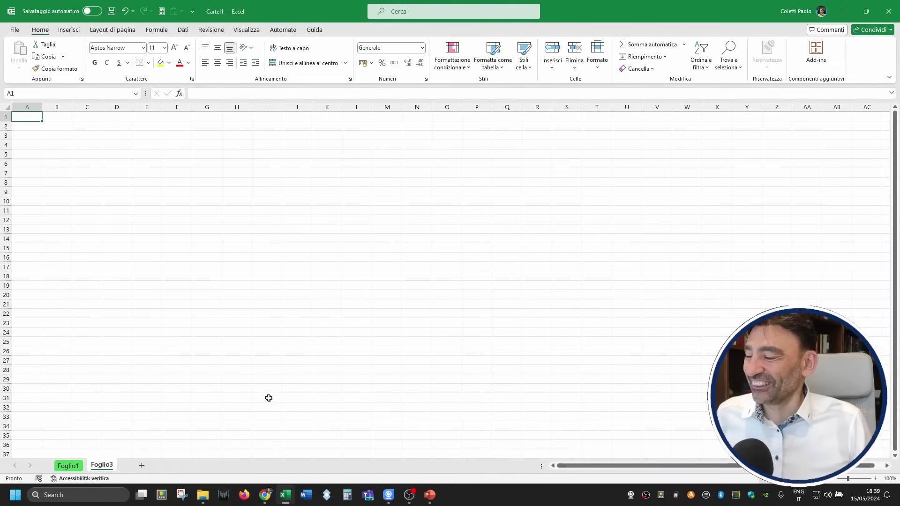
pyautogui.click(269, 398)
pyautogui.click(195, 372)
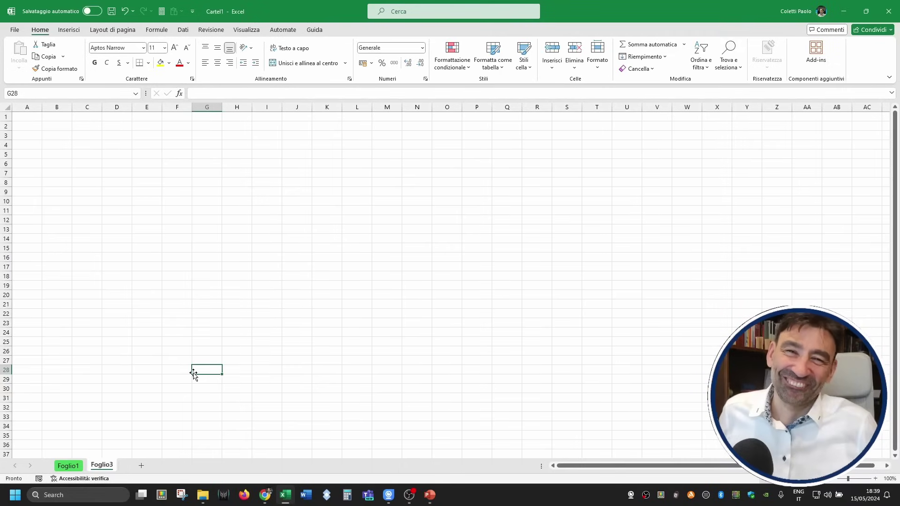
pyautogui.click(141, 443)
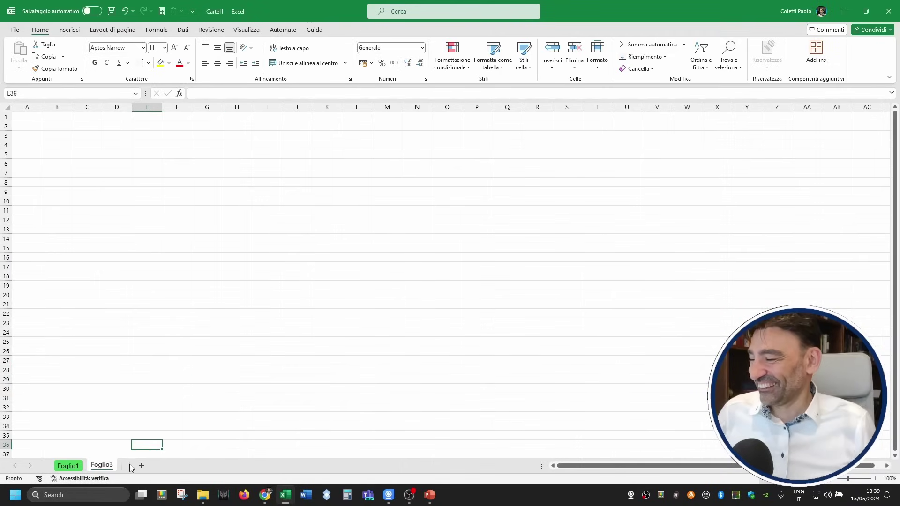
# - Unhide Foglio2 through Scopri on the Foglio3 tab menu
pyautogui.rightClick(106, 464)
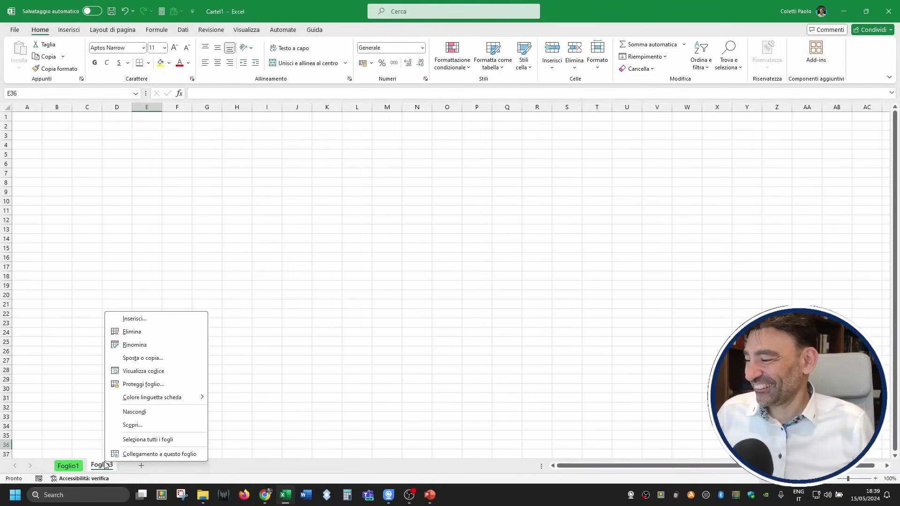
pyautogui.click(166, 430)
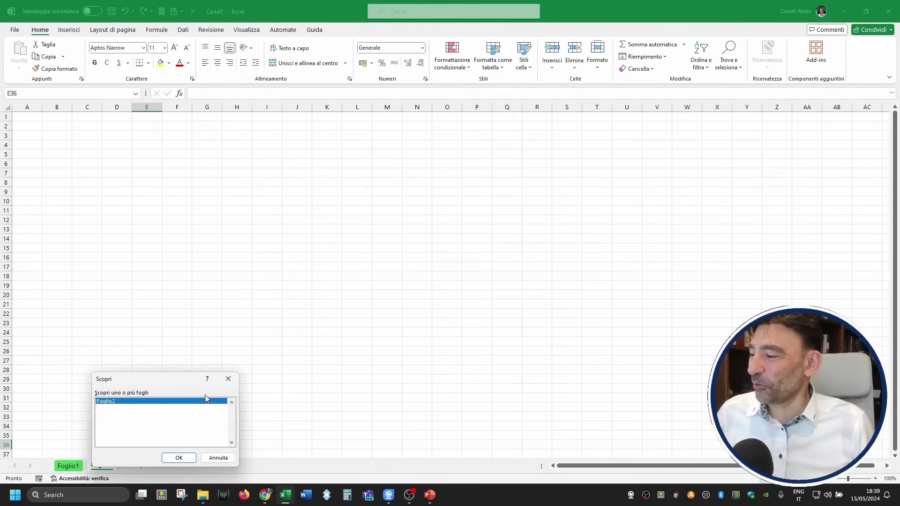
pyautogui.click(178, 457)
pyautogui.click(310, 414)
pyautogui.click(194, 429)
pyautogui.click(148, 440)
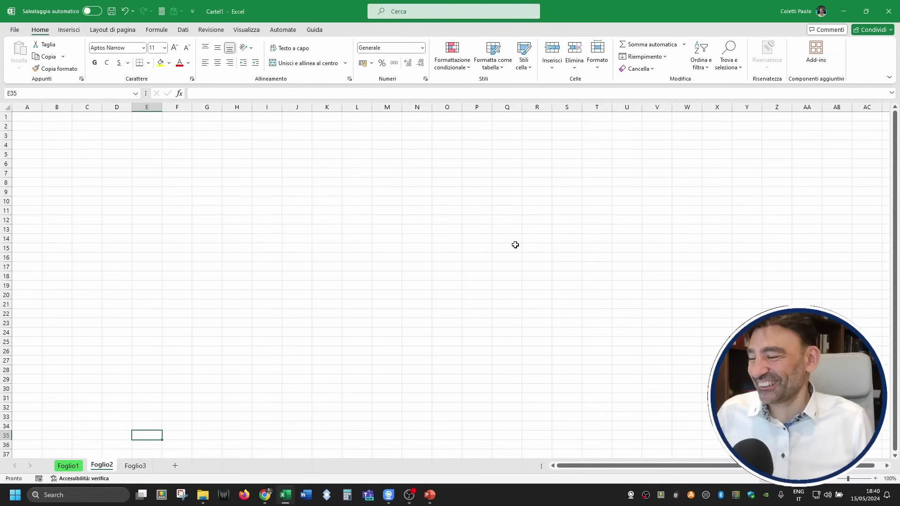
# - Switch to Foglio1 and select column B, then cells E25, F10, F7 and H7
pyautogui.rightClick(104, 467)
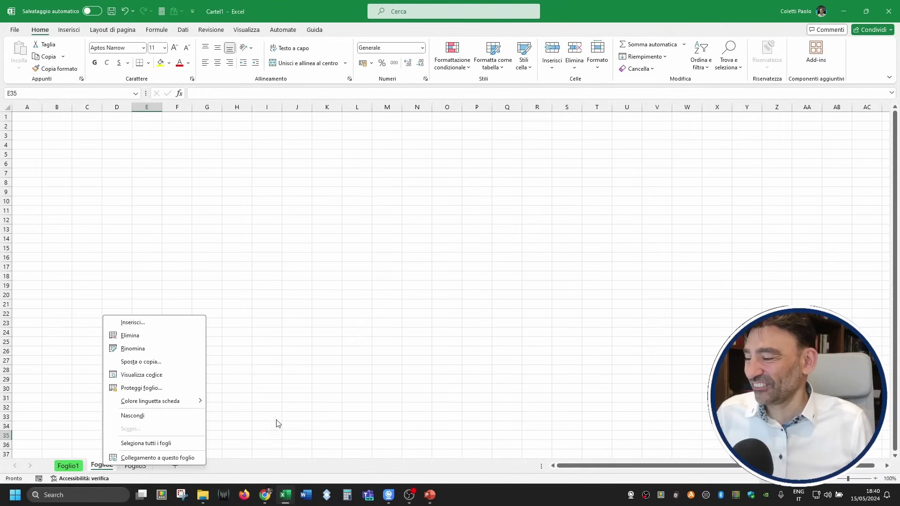
pyautogui.press('Escape')
pyautogui.click(68, 466)
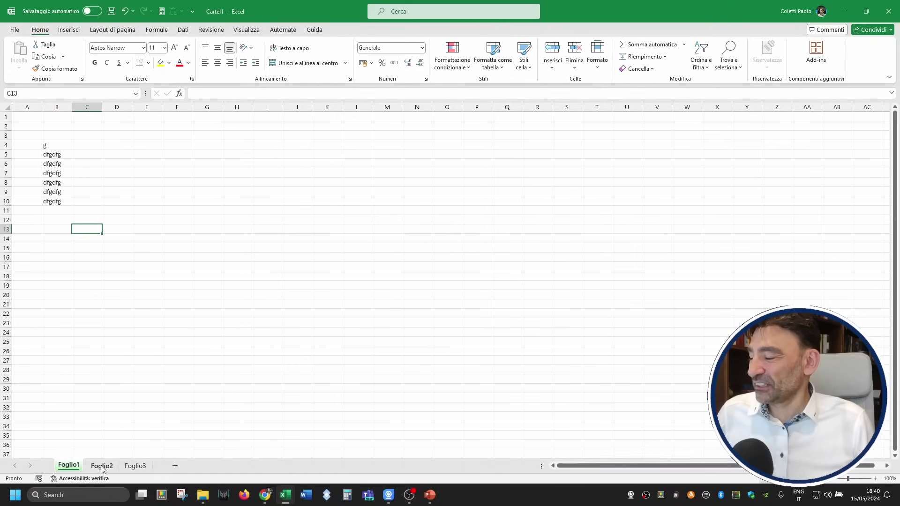
pyautogui.click(139, 343)
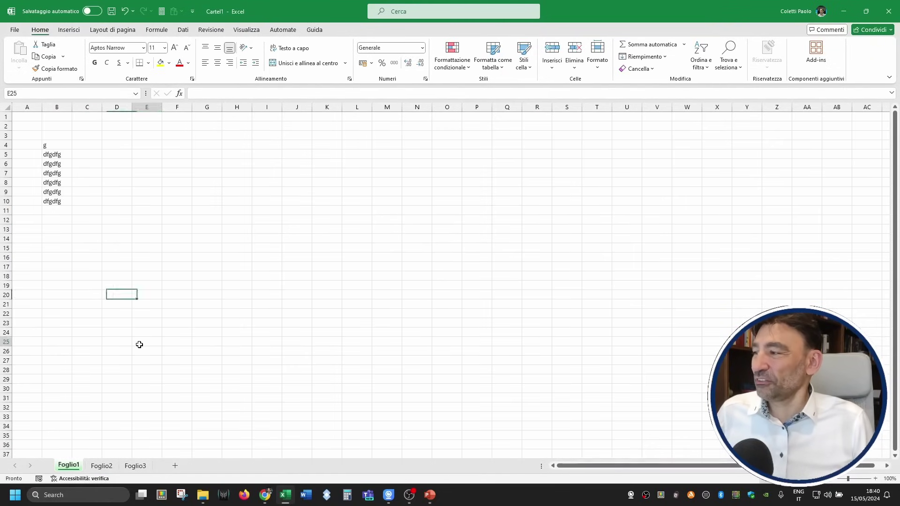
pyautogui.click(57, 107)
pyautogui.click(173, 208)
pyautogui.click(176, 174)
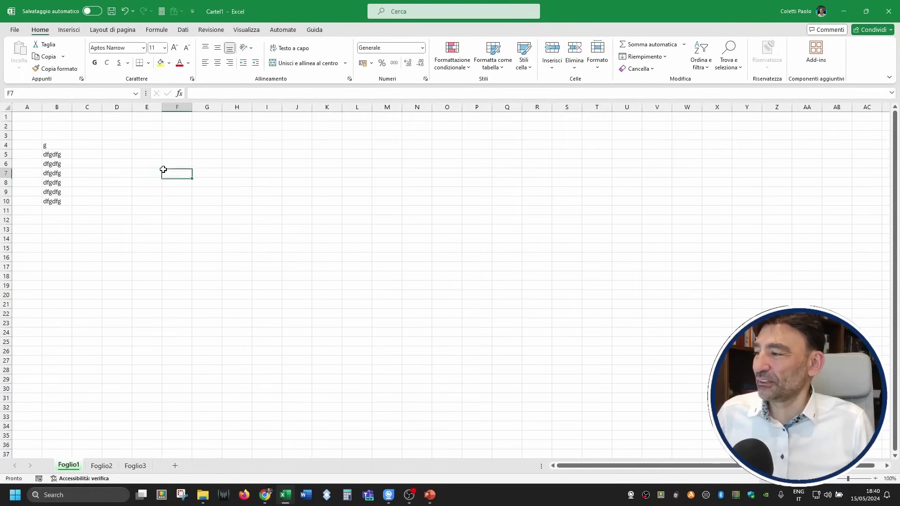
pyautogui.click(242, 179)
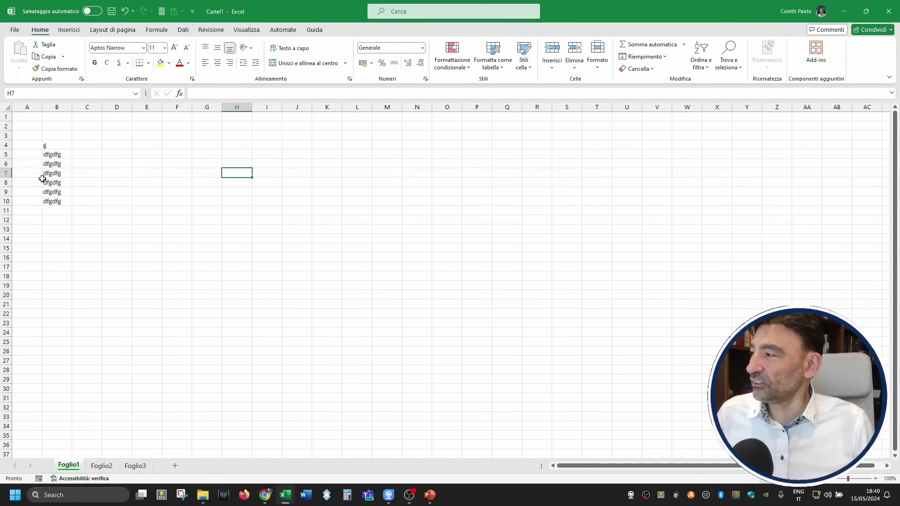
# - Select the whole sheet, columns F to R and rows 8 to 21, then close the workbook
pyautogui.click(5, 105)
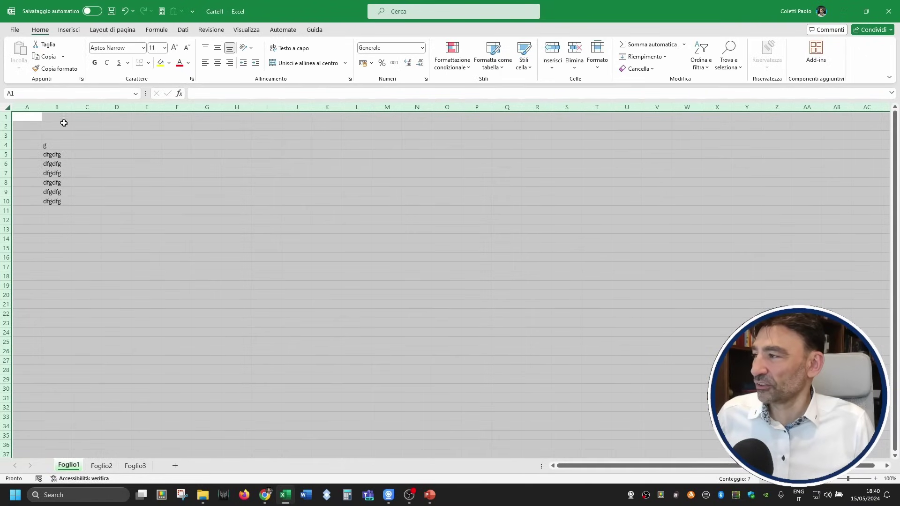
pyautogui.click(167, 139)
pyautogui.click(185, 106)
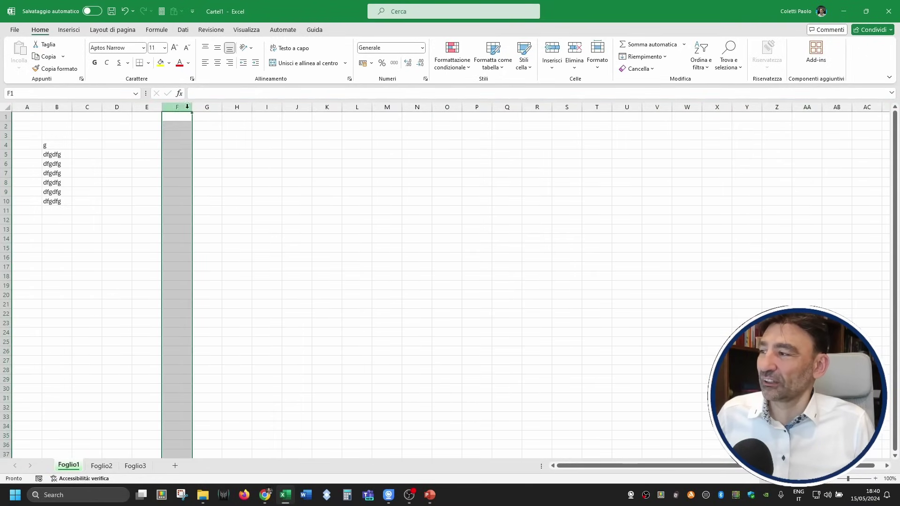
pyautogui.moveTo(185, 106); pyautogui.dragTo(537, 107)
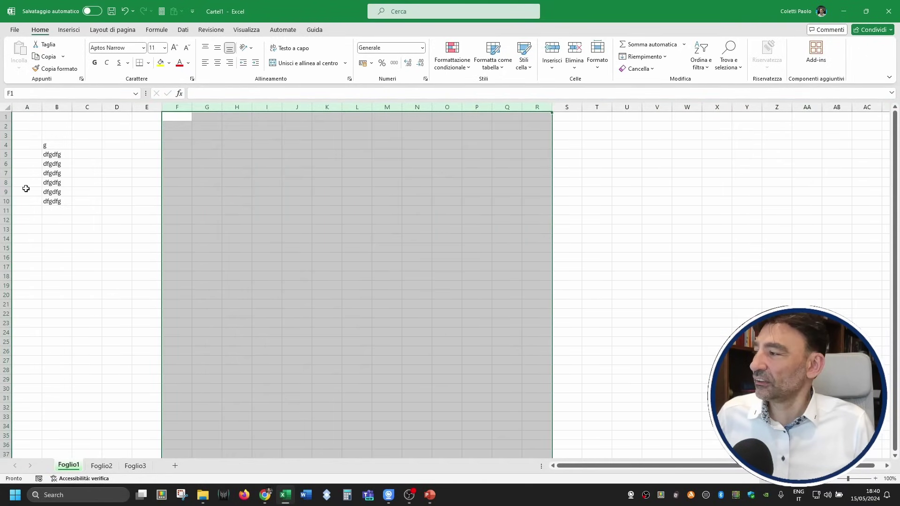
pyautogui.click(4, 183)
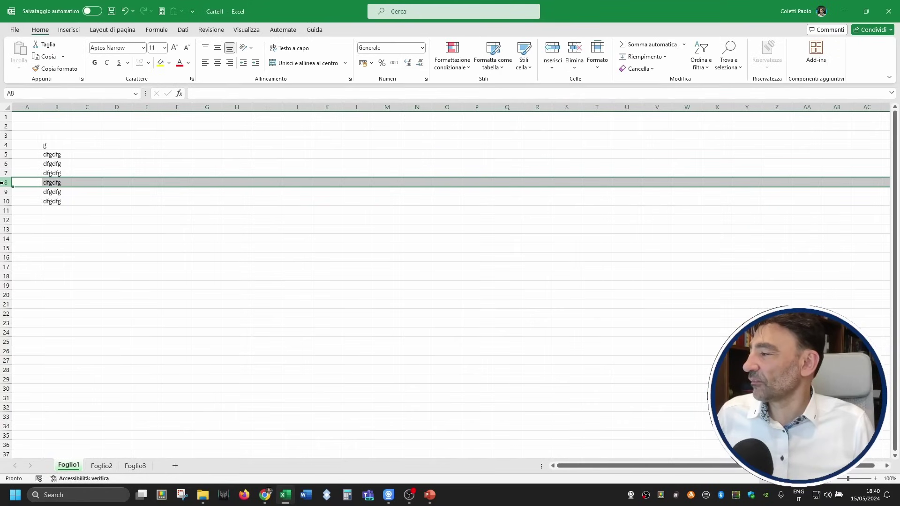
pyautogui.moveTo(4, 183); pyautogui.dragTo(7, 303)
pyautogui.click(113, 304)
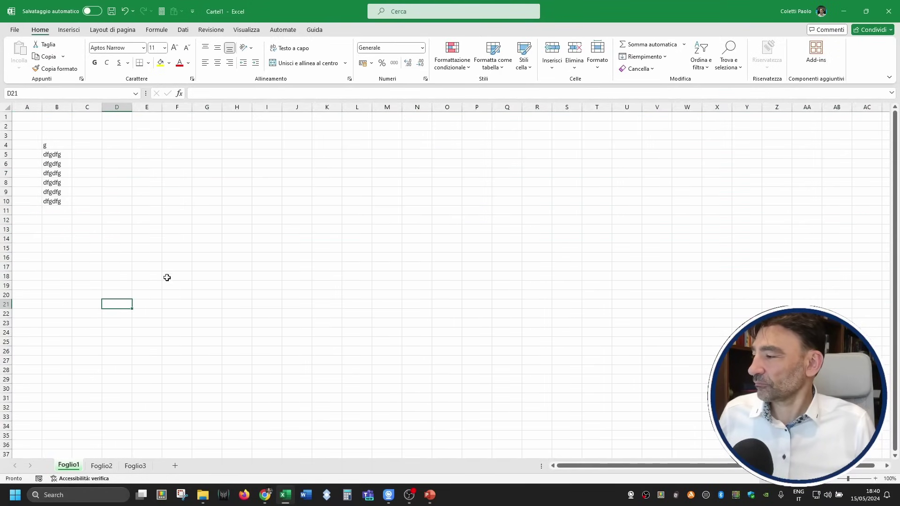
pyautogui.click(197, 228)
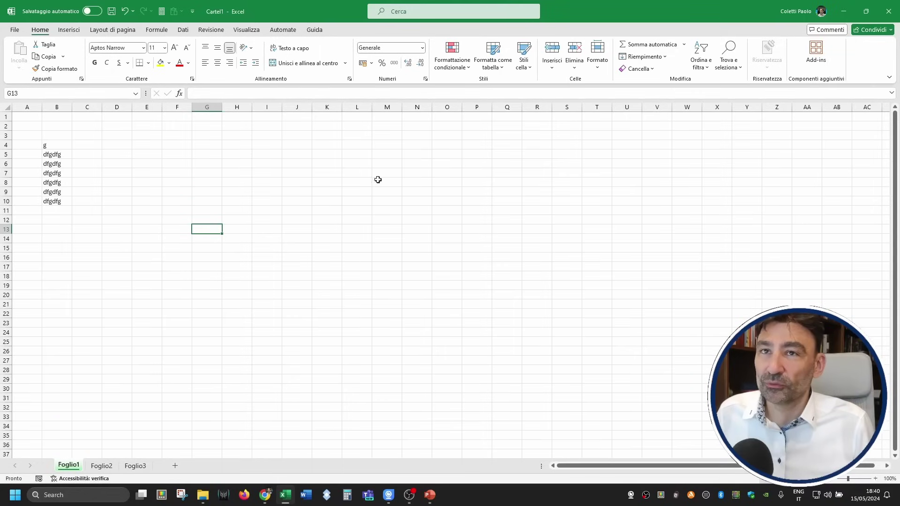
pyautogui.click(886, 17)
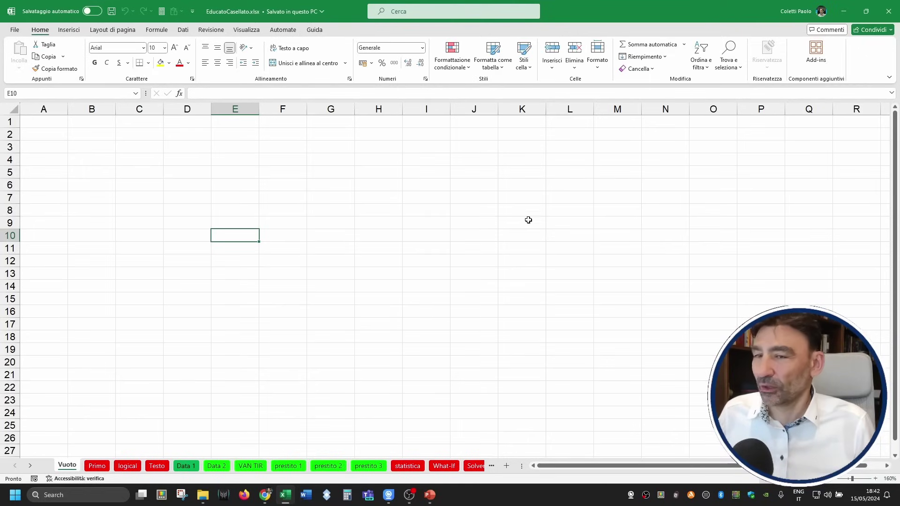
# - Open Inserisci from the Vuoto tab menu and cancel without adding a sheet
pyautogui.rightClick(70, 466)
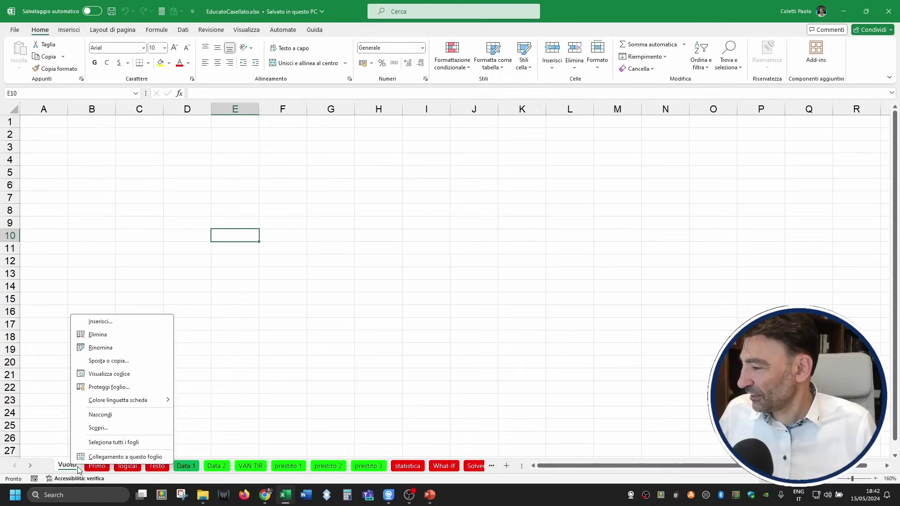
pyautogui.click(115, 323)
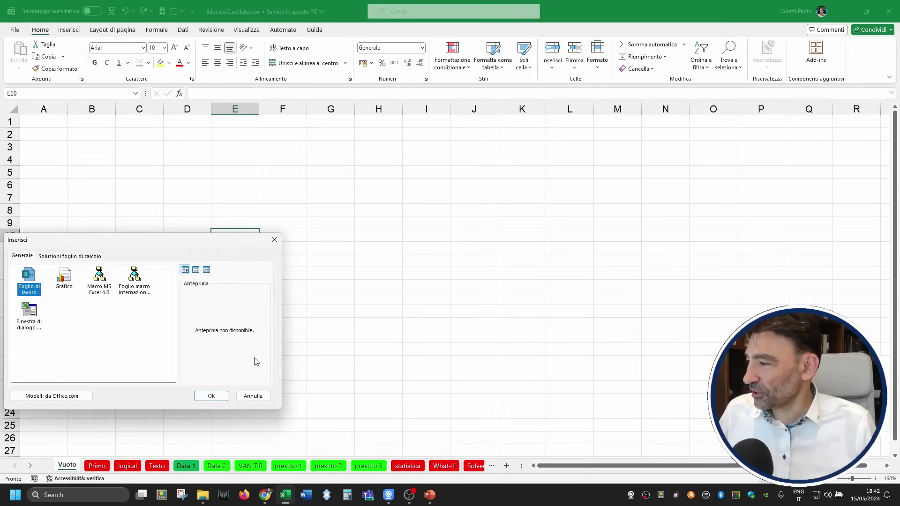
pyautogui.click(254, 396)
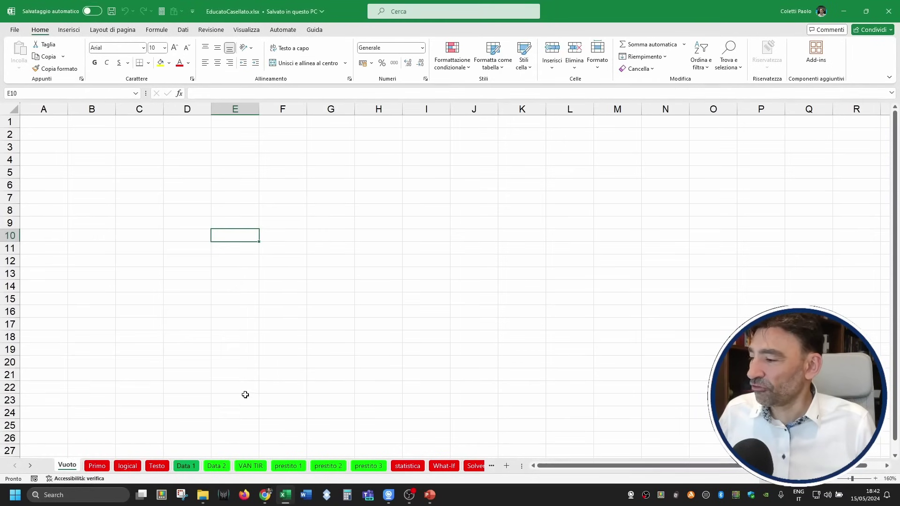
# - Switch to Primo and inspect C6 (4.41) and the E6 sum formula =C6+D6
pyautogui.click(97, 465)
pyautogui.click(469, 288)
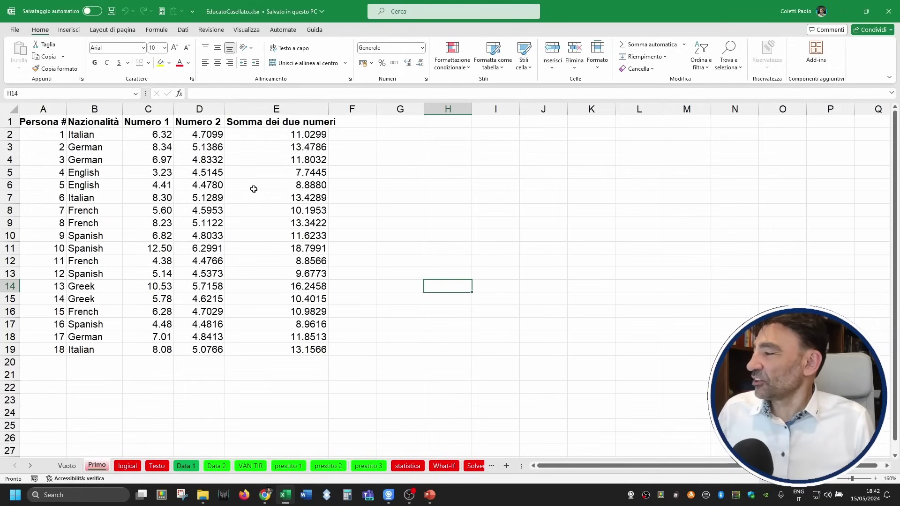
pyautogui.click(152, 187)
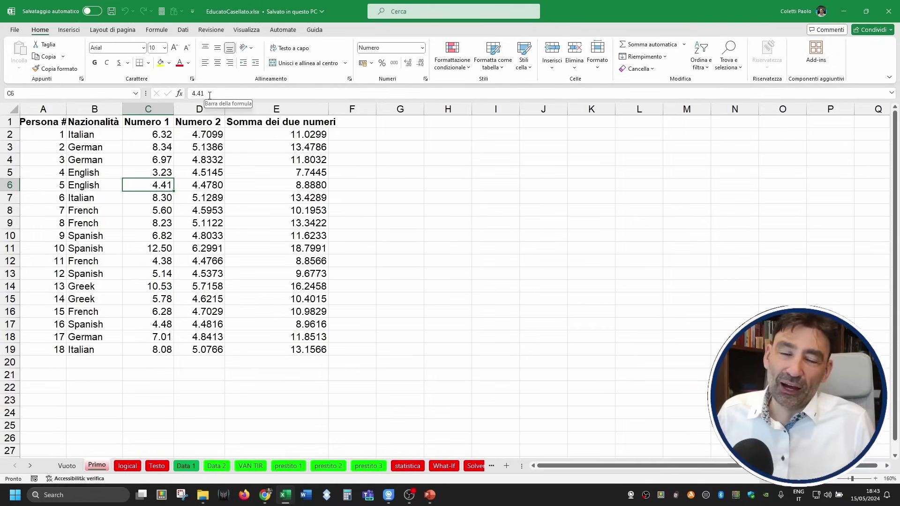
pyautogui.click(263, 186)
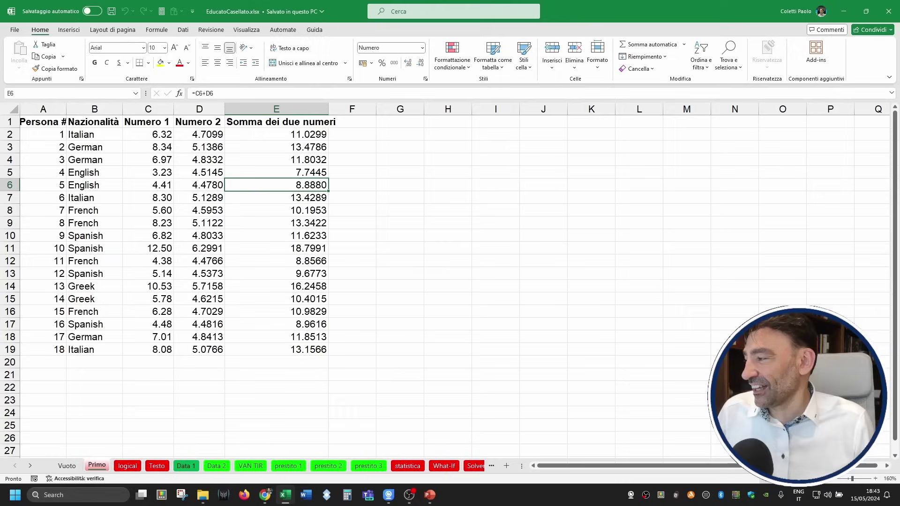
pyautogui.click(447, 282)
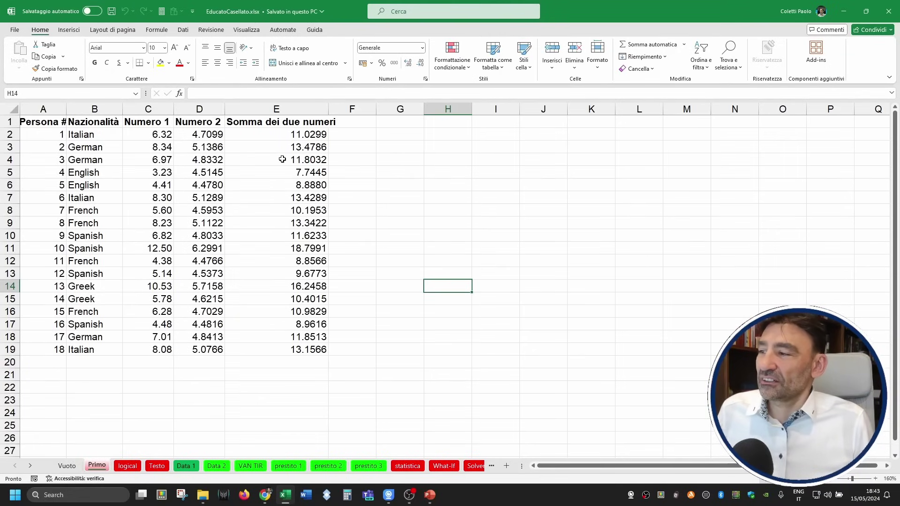
# - Select ranges E4:E12, B5:C7, B19:B20 and E16:E21 to view their statistics
pyautogui.moveTo(283, 159); pyautogui.dragTo(291, 257)
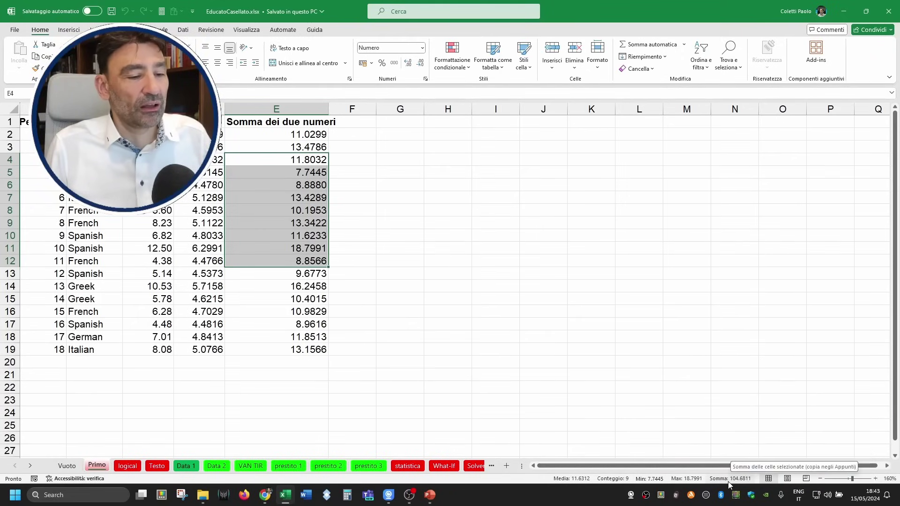
pyautogui.click(402, 298)
pyautogui.click(94, 172)
pyautogui.moveTo(93, 172); pyautogui.dragTo(150, 197)
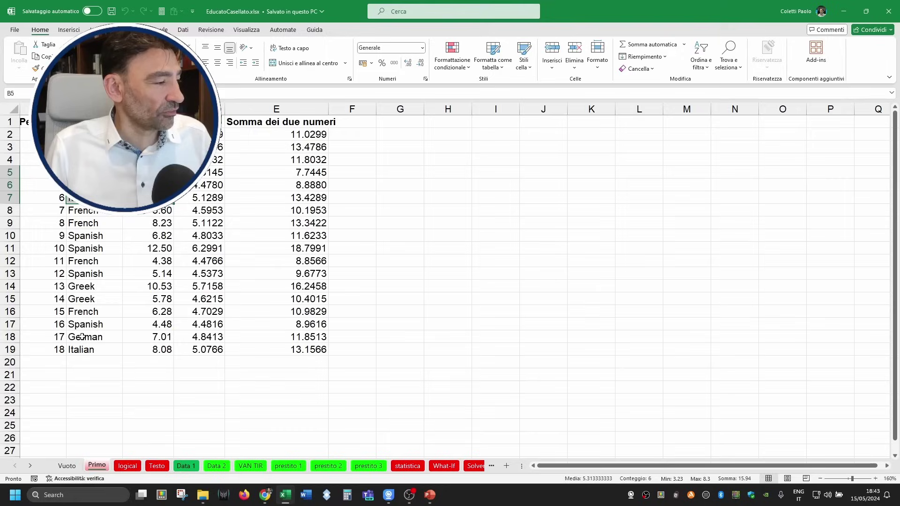
pyautogui.moveTo(83, 348)
pyautogui.mouseDown()
pyautogui.moveTo(106, 363)
pyautogui.moveTo(153, 364)
pyautogui.mouseUp()
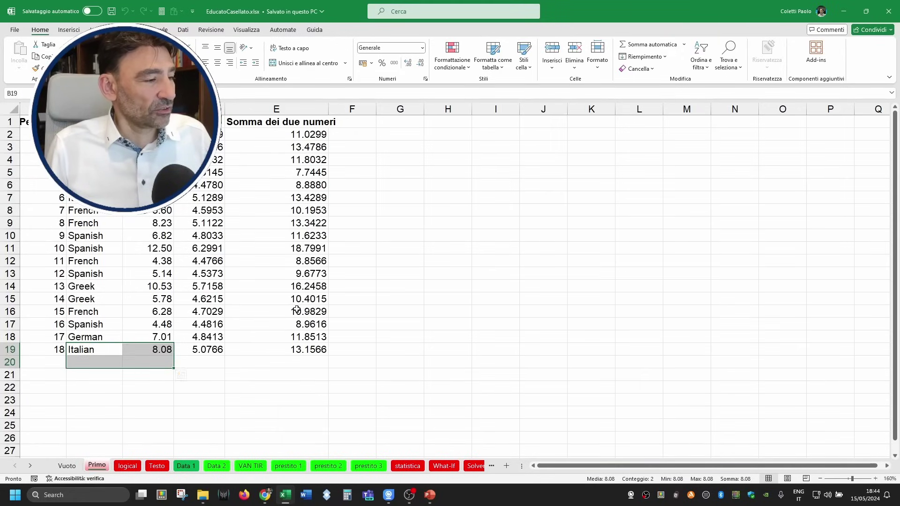
pyautogui.moveTo(310, 312); pyautogui.dragTo(307, 375)
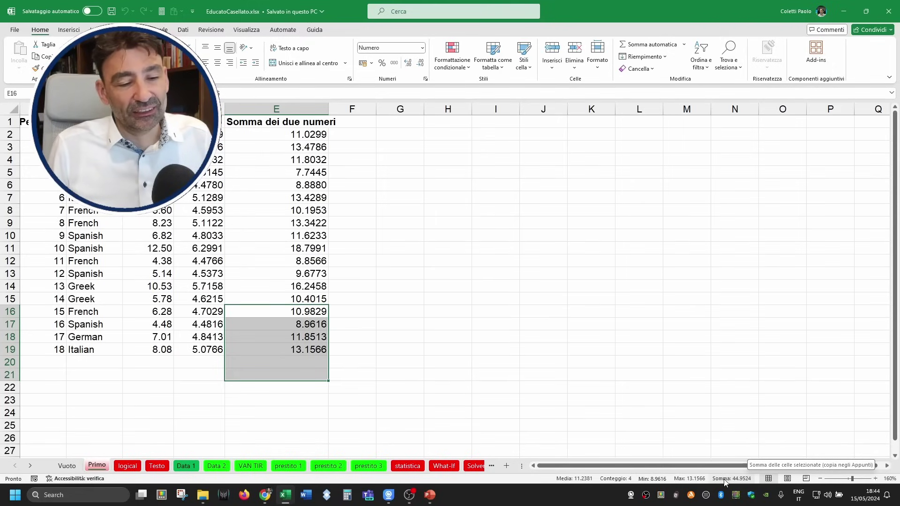
pyautogui.rightClick(724, 482)
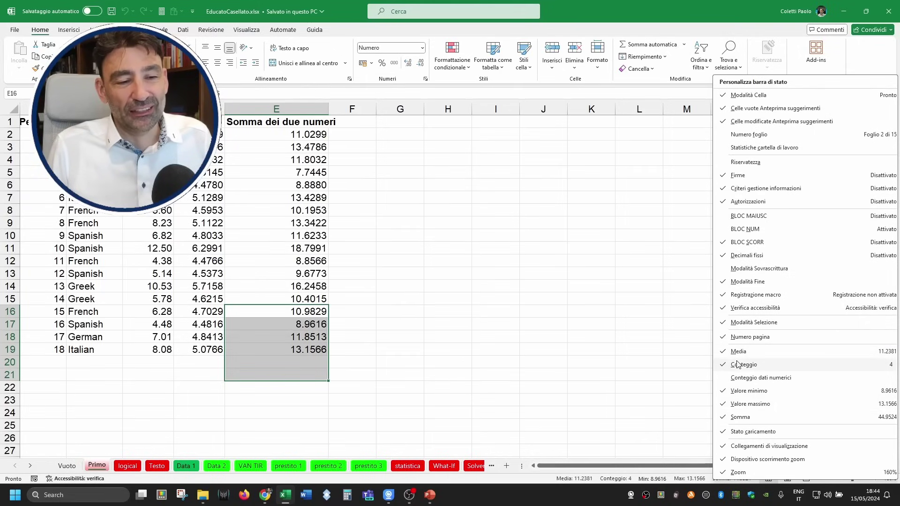
pyautogui.click(730, 384)
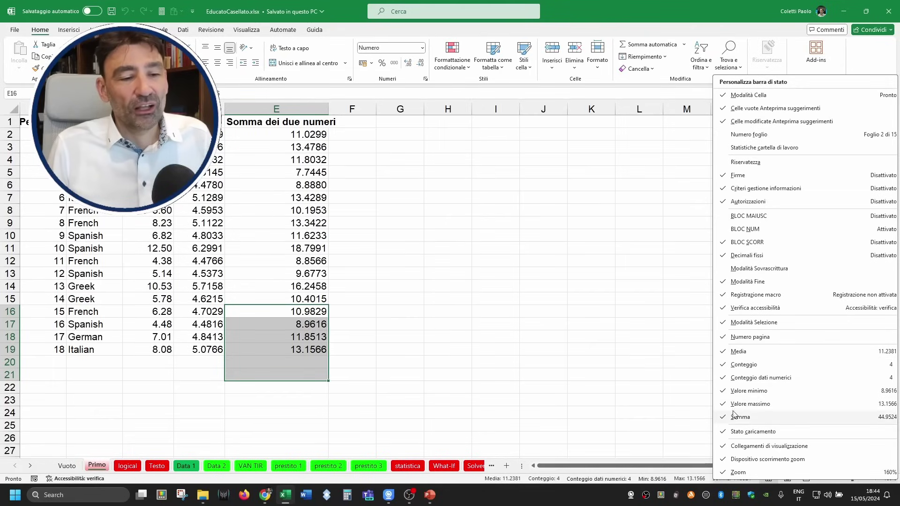
pyautogui.click(654, 387)
pyautogui.click(454, 362)
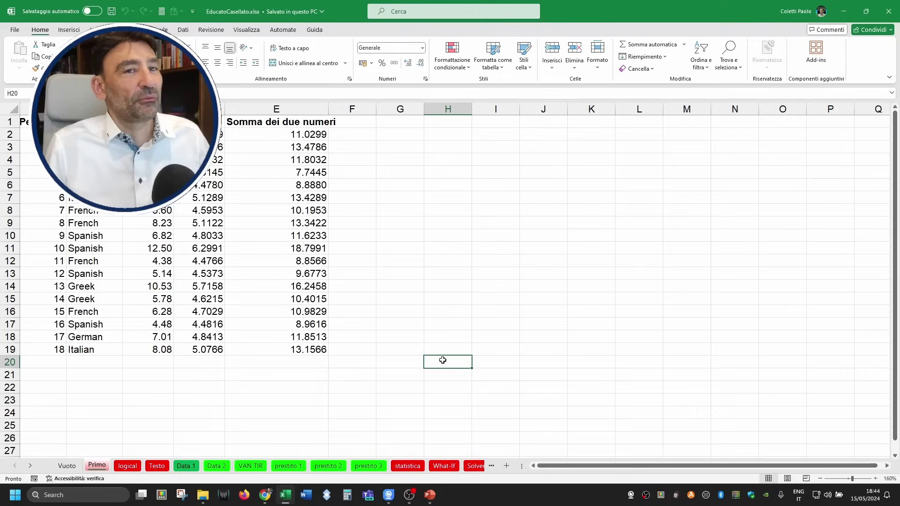
pyautogui.click(293, 105)
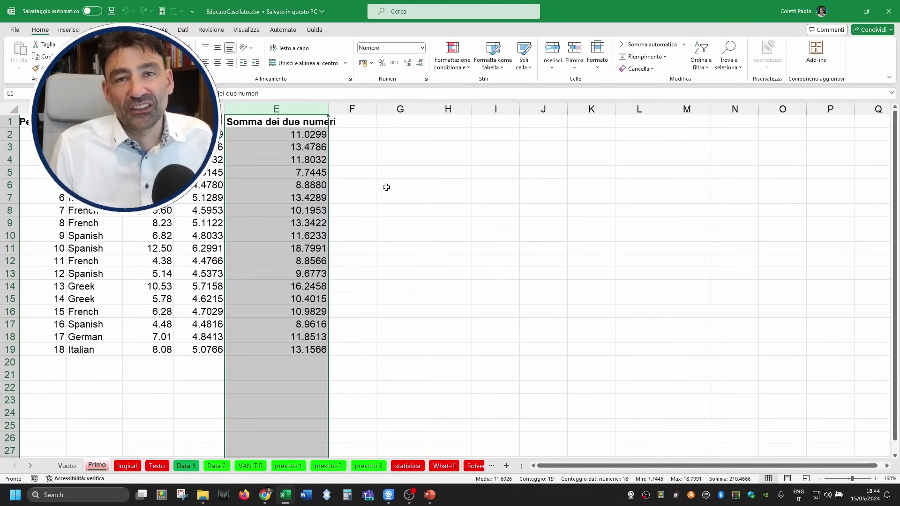
pyautogui.click(656, 491)
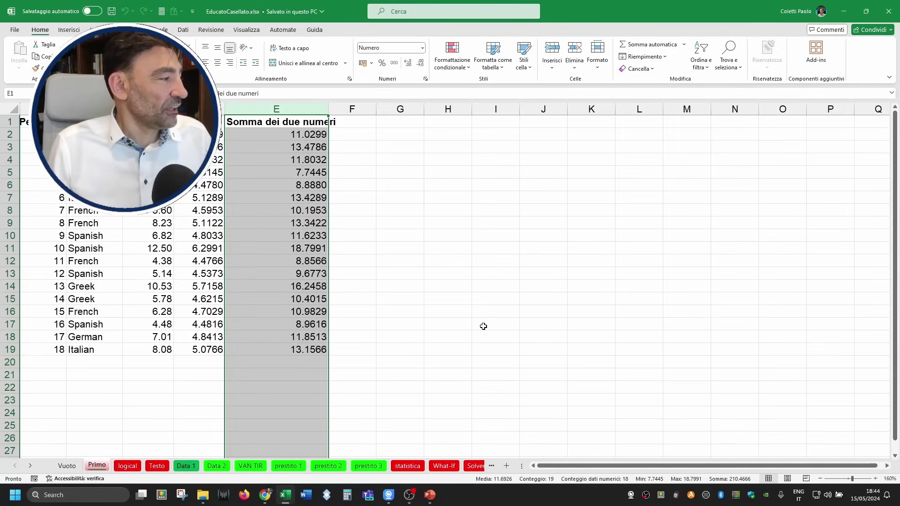
pyautogui.click(457, 361)
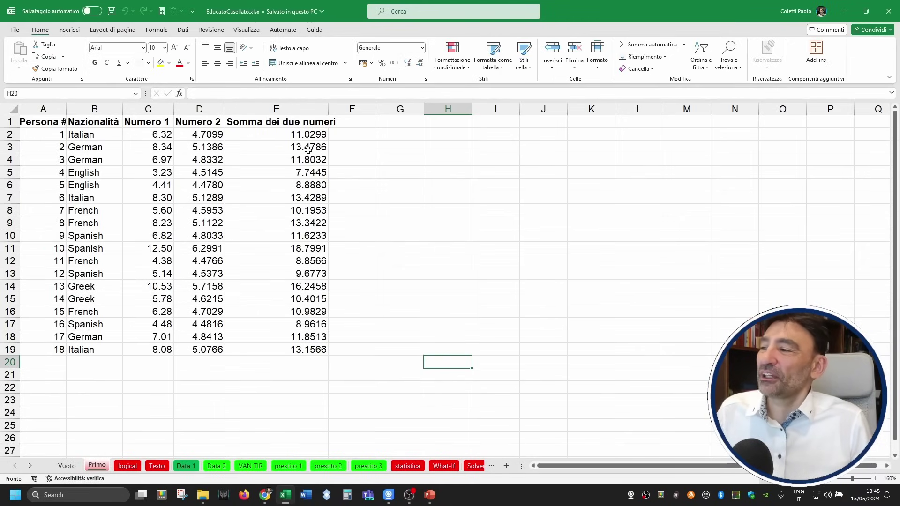
# - Type casella_che_uso_spesso as a name for E5, then abandon it by clicking away
pyautogui.click(295, 170)
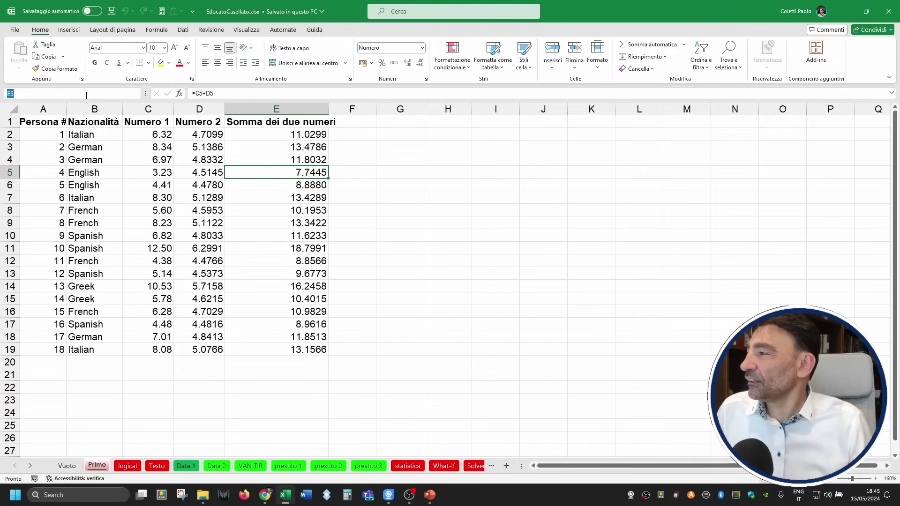
pyautogui.write('casell')
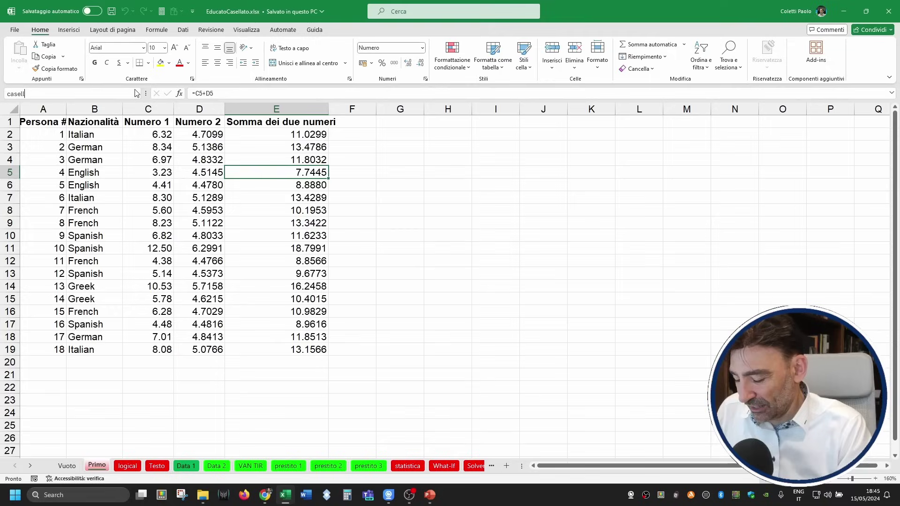
pyautogui.write('a_che_')
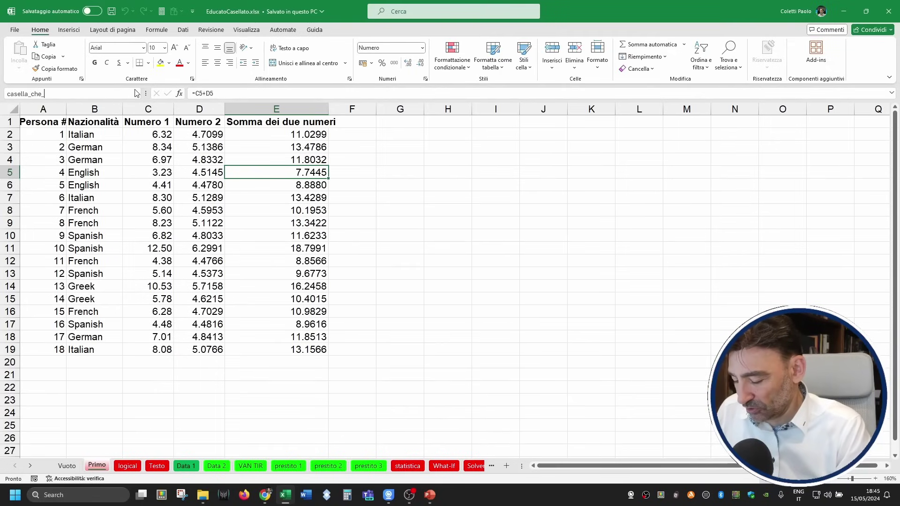
pyautogui.write('uso_sp')
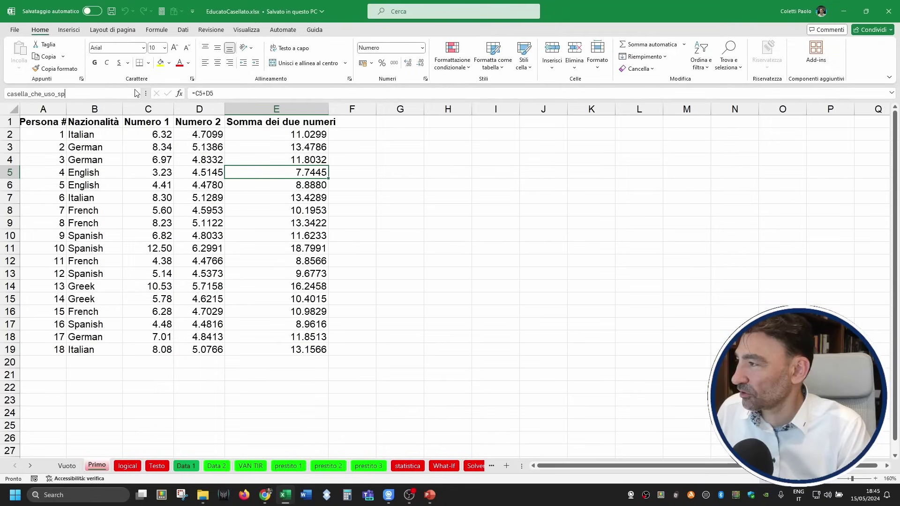
pyautogui.write('esso')
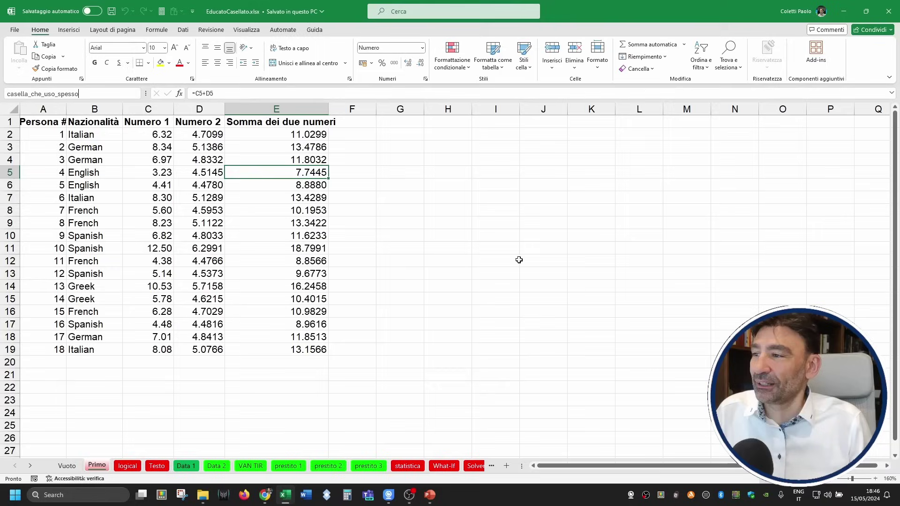
pyautogui.click(532, 211)
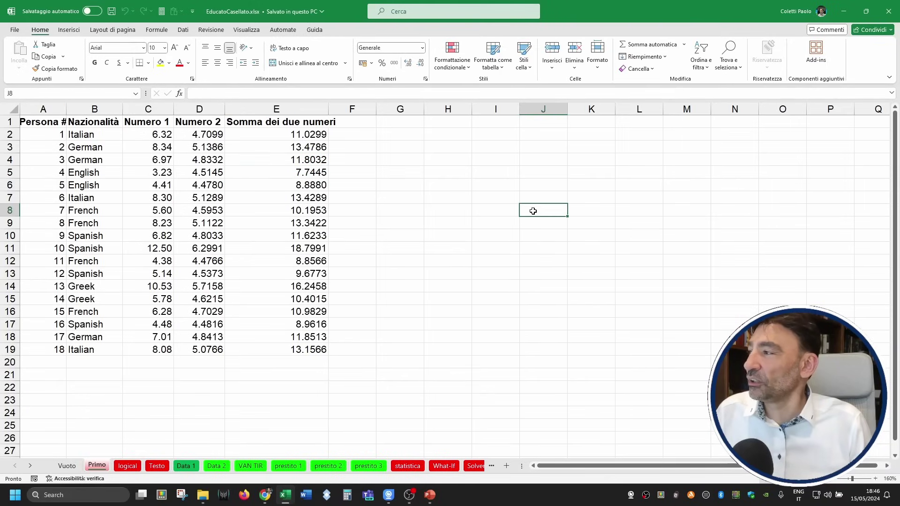
pyautogui.click(306, 186)
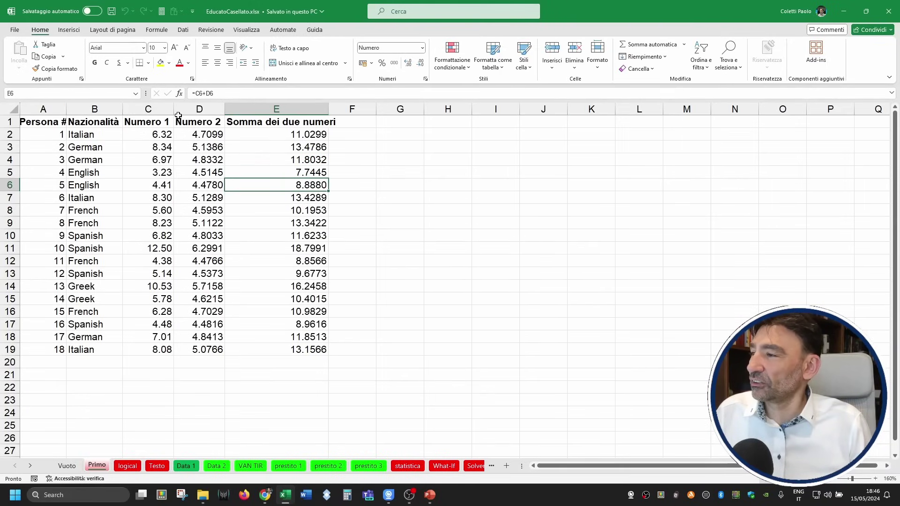
pyautogui.click(308, 173)
pyautogui.click(316, 185)
pyautogui.click(310, 173)
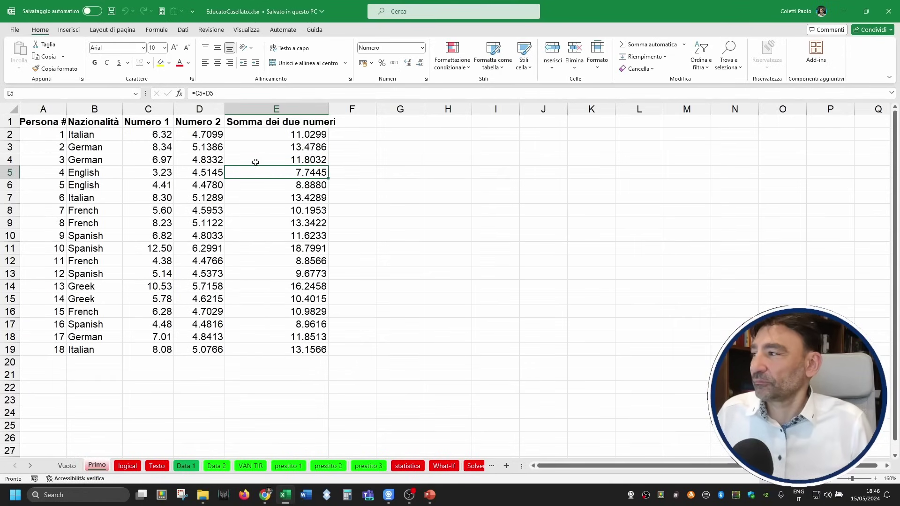
# - Confirm no names are defined in the Name Box list and show the Formule tab
pyautogui.click(136, 95)
pyautogui.click(138, 94)
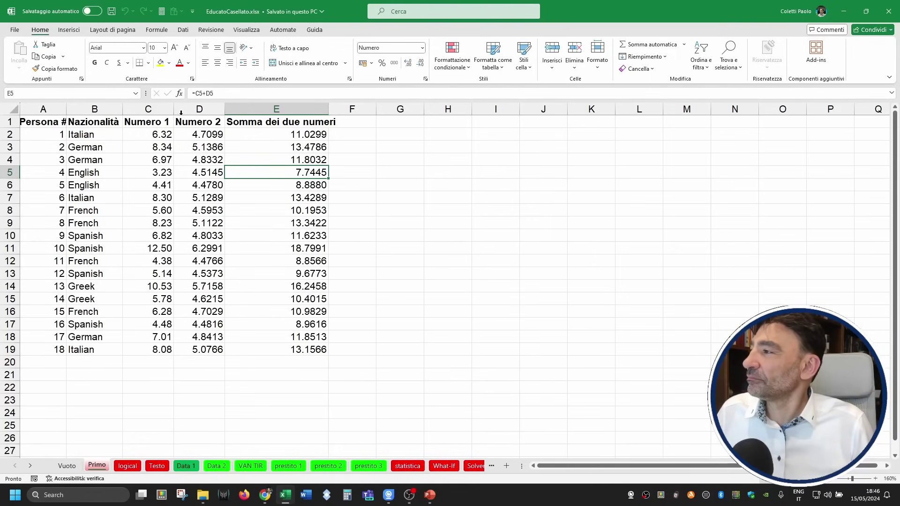
pyautogui.click(157, 29)
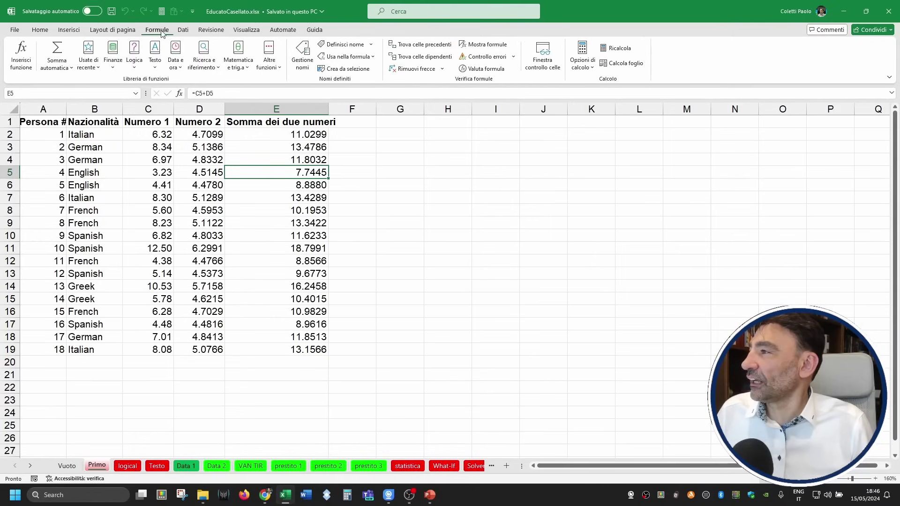
# - Open Definisci nome for E5 and cancel it
pyautogui.click(889, 78)
pyautogui.click(844, 74)
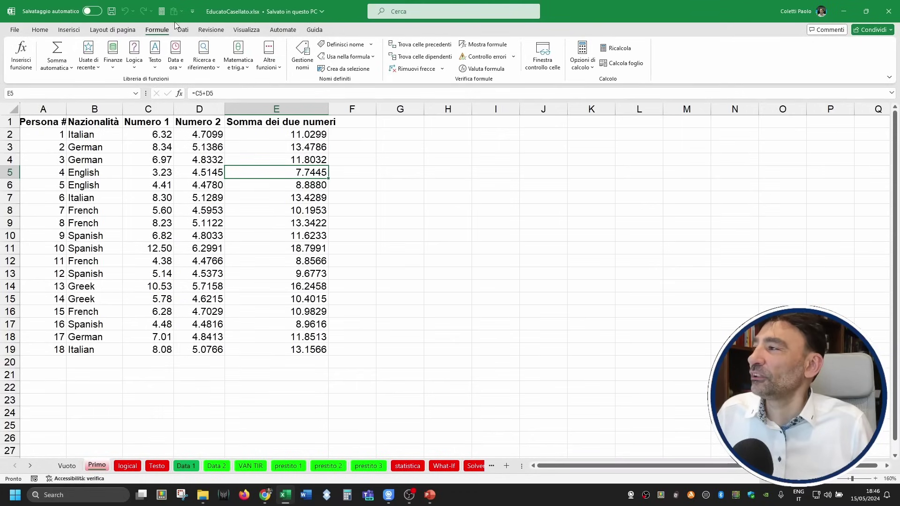
pyautogui.click(370, 44)
pyautogui.click(373, 60)
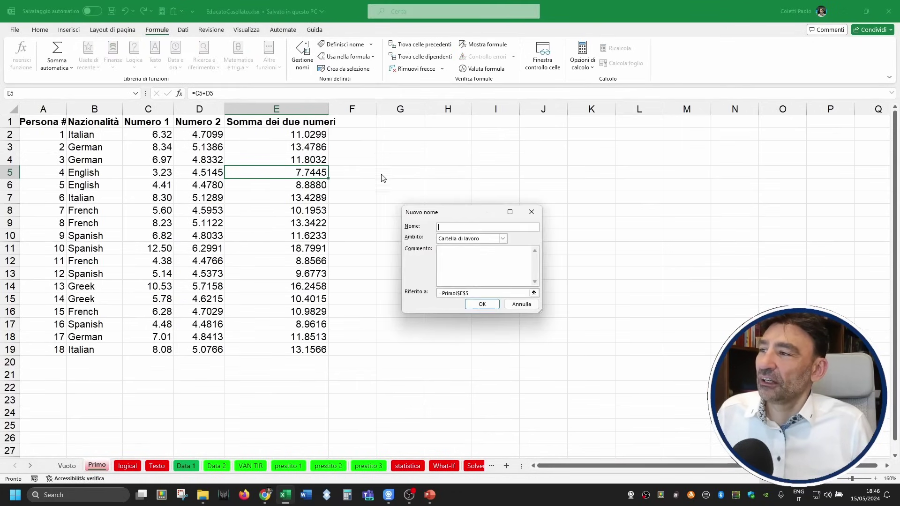
pyautogui.click(521, 304)
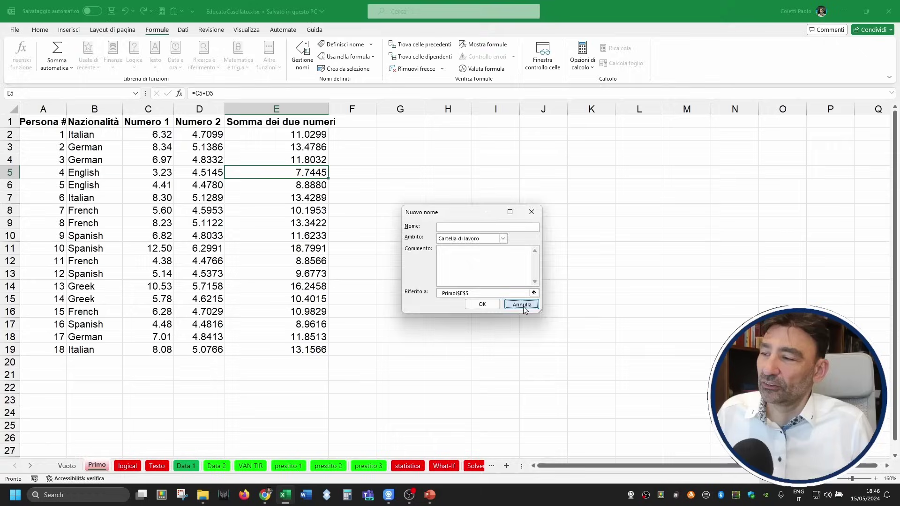
# - Name cell E5 pippopippo in the Name Box and verify the name
pyautogui.click(67, 93)
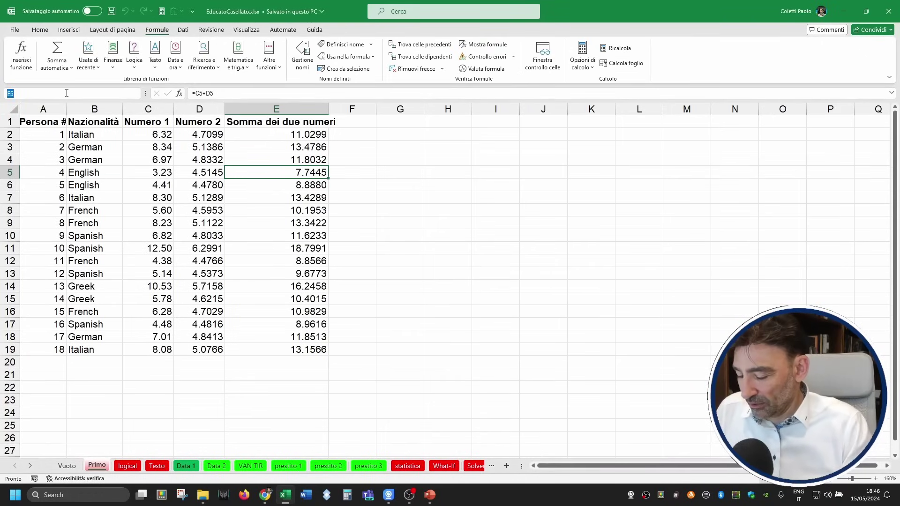
pyautogui.write('pippopippo')
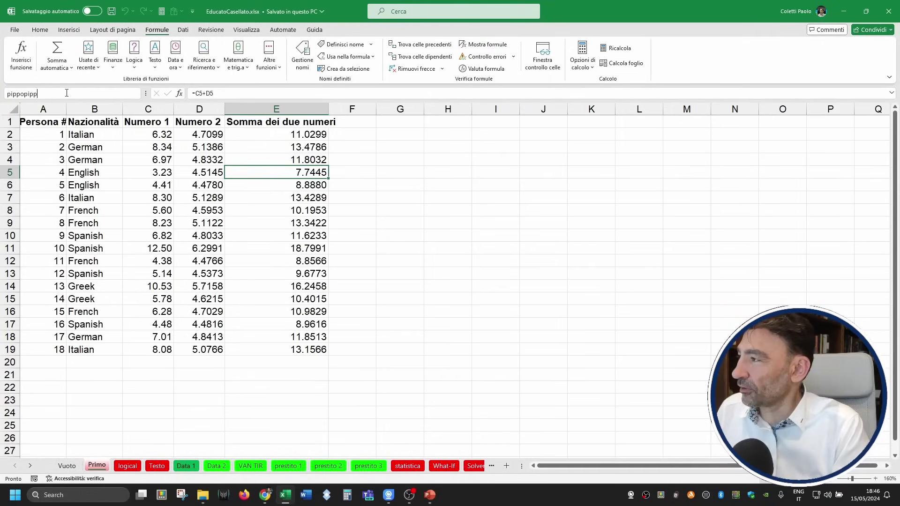
pyautogui.press('Return')
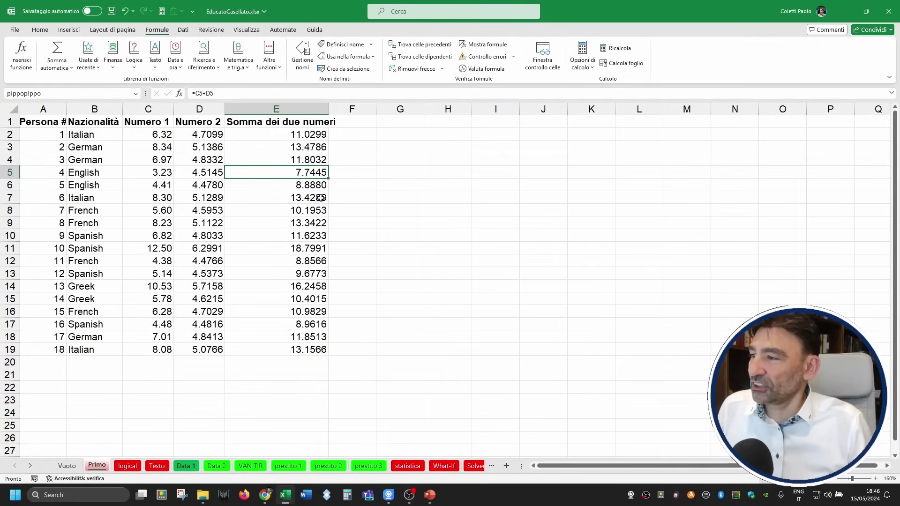
pyautogui.click(321, 198)
pyautogui.click(318, 172)
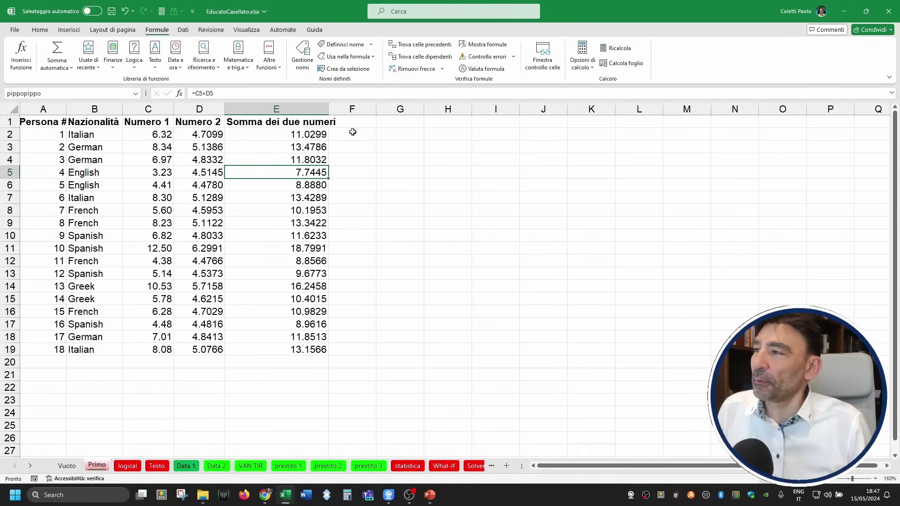
# - Reopen the new-name form for E5 and cancel it again
pyautogui.click(371, 44)
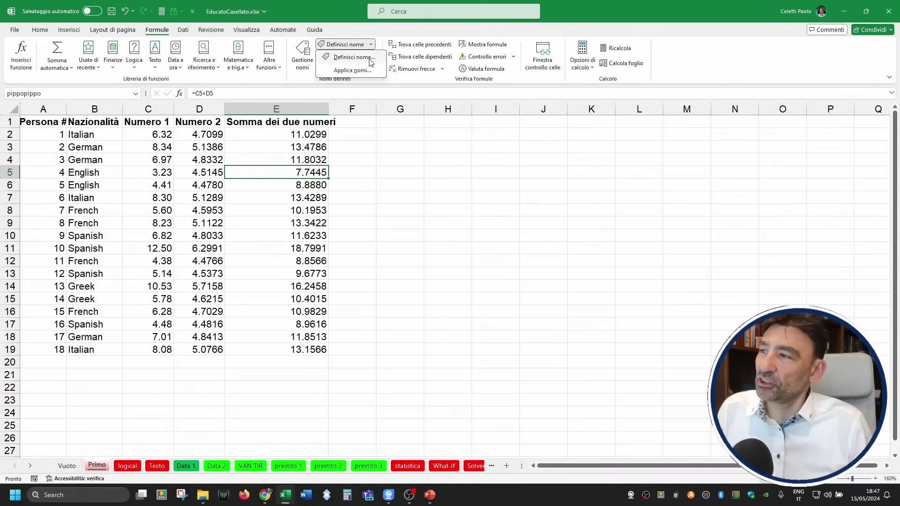
pyautogui.click(371, 59)
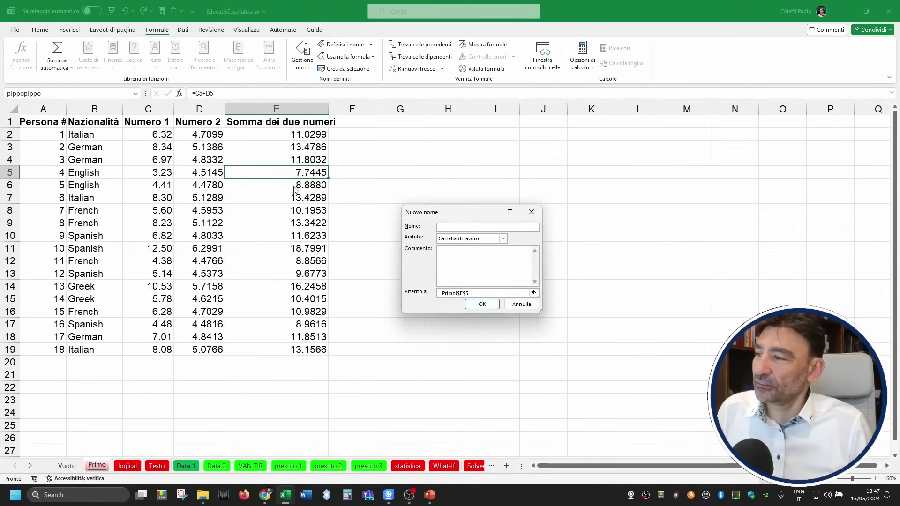
pyautogui.click(520, 304)
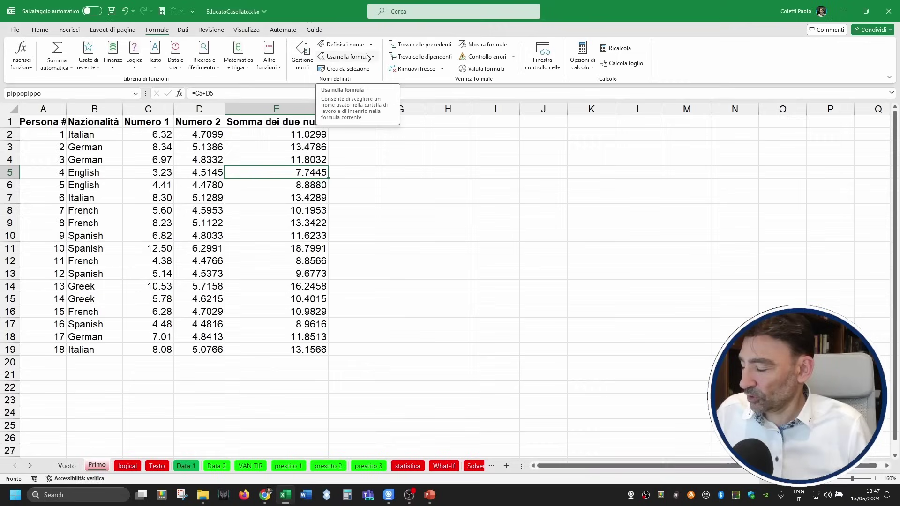
# - Delete the pippopippo name in Gestione nomi
pyautogui.click(306, 55)
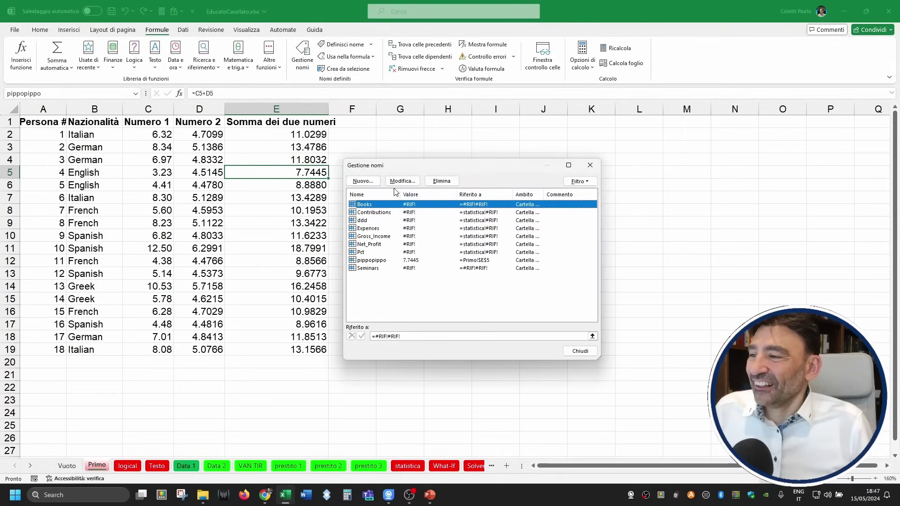
pyautogui.click(396, 260)
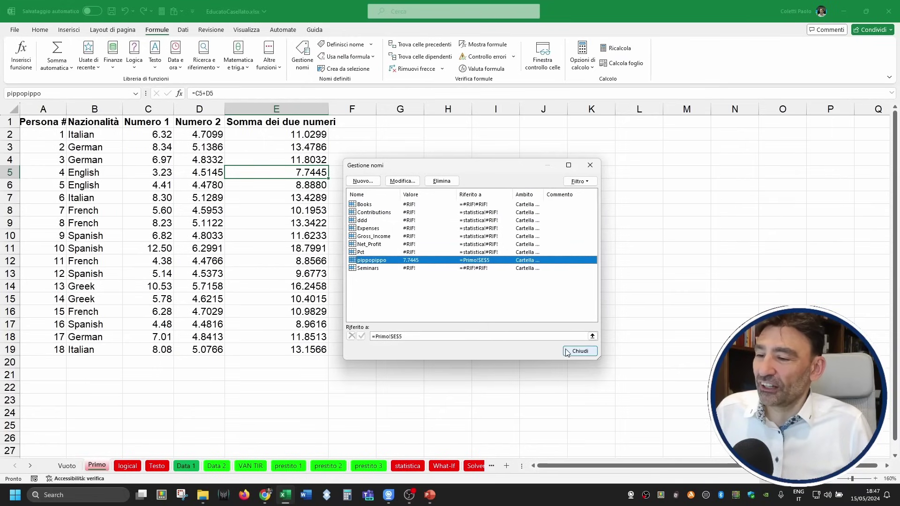
pyautogui.click(440, 181)
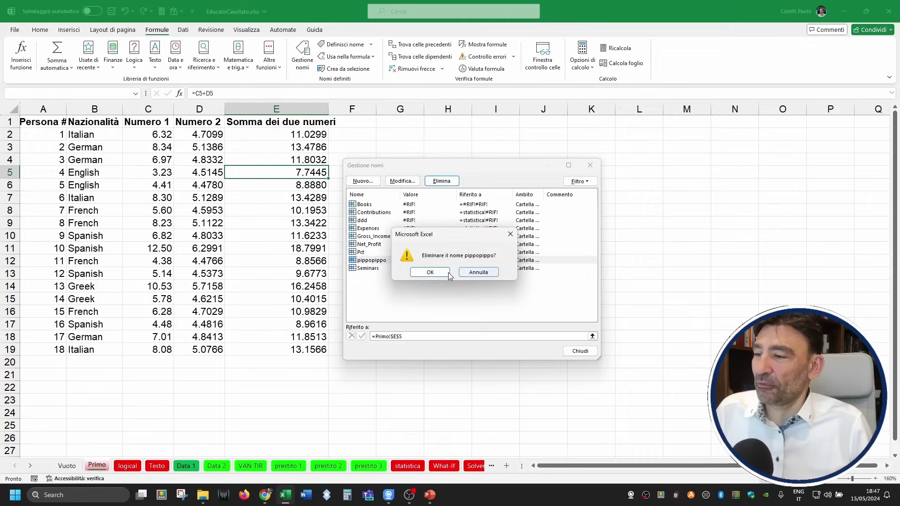
pyautogui.click(432, 273)
pyautogui.click(370, 206)
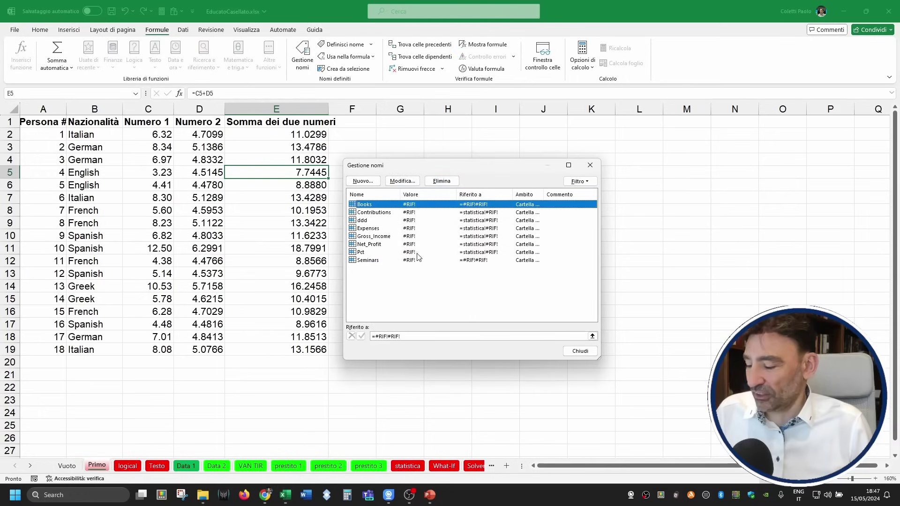
# - Delete all remaining names, Books through Seminars, and close Gestione nomi
pyautogui.keyDown('shift'); pyautogui.click(378, 262); pyautogui.keyUp('shift')
pyautogui.click(442, 181)
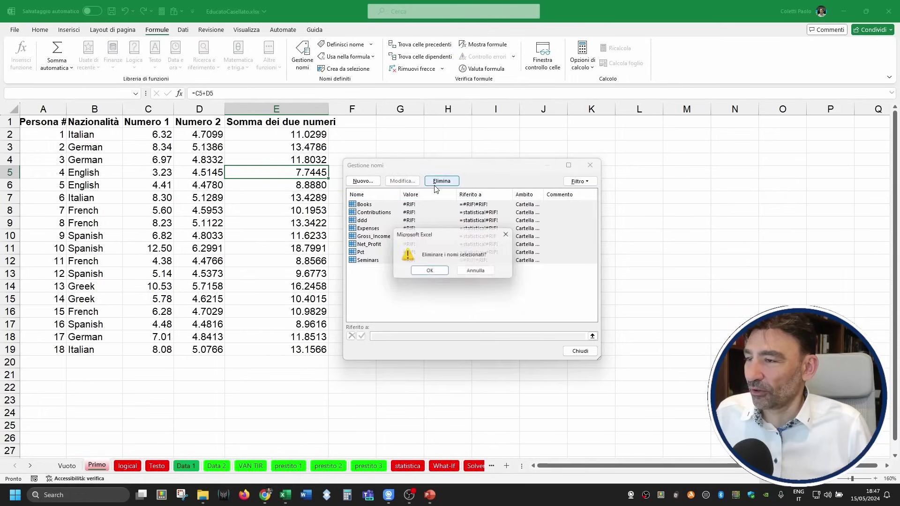
pyautogui.click(432, 273)
pyautogui.click(579, 351)
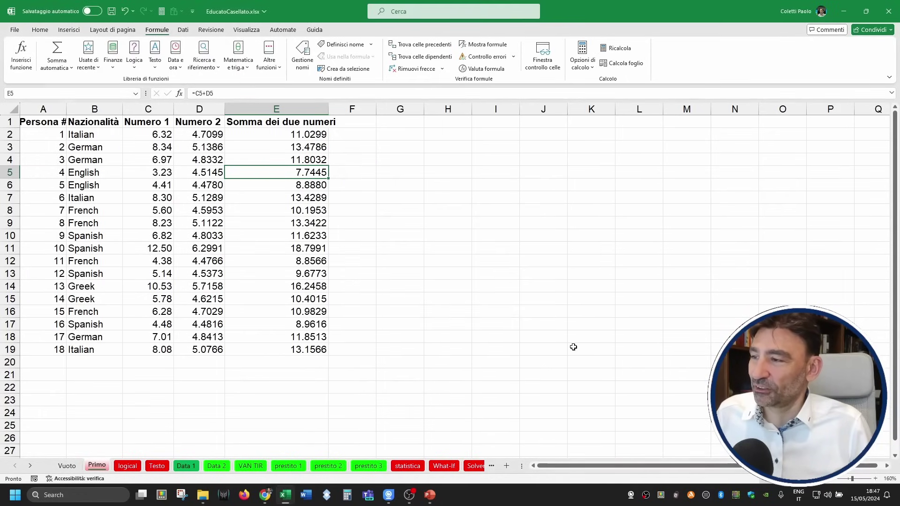
pyautogui.click(411, 234)
pyautogui.click(112, 11)
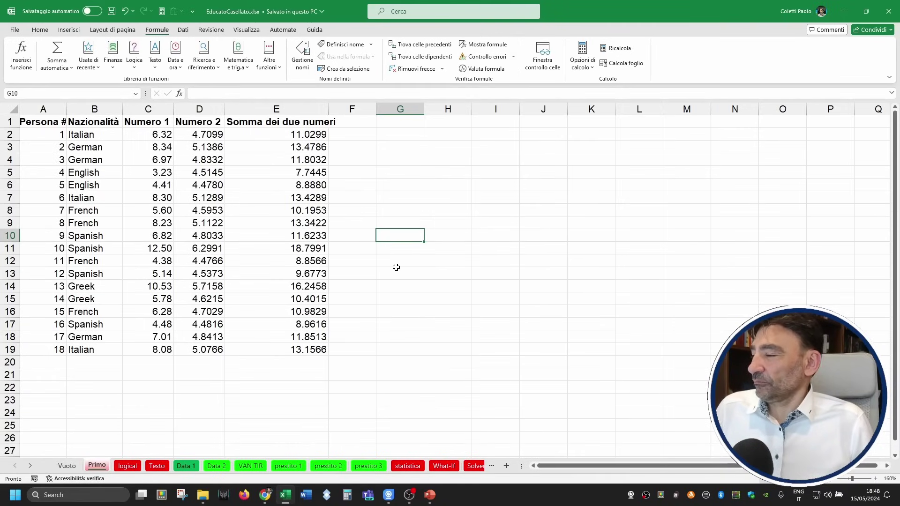
pyautogui.click(311, 134)
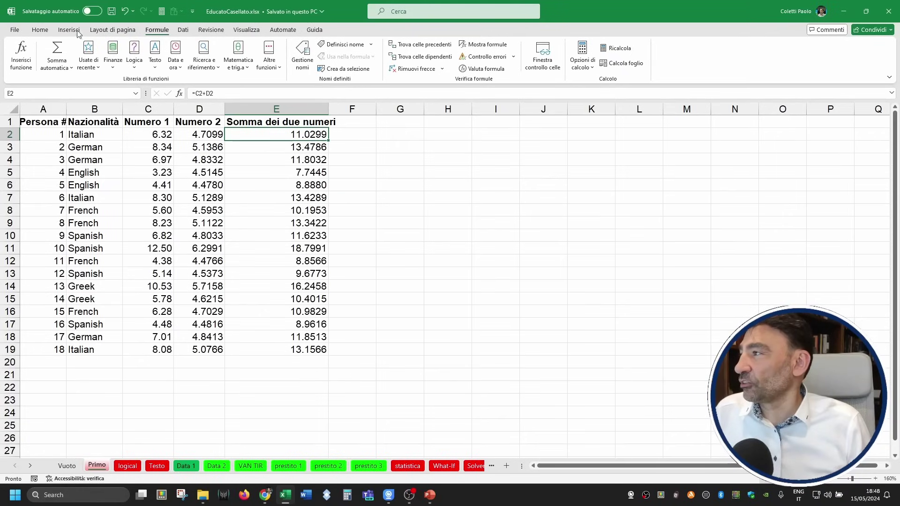
# - In Excel Options, stop using system separators; set decimal to ',' and thousands to '.'
pyautogui.click(18, 30)
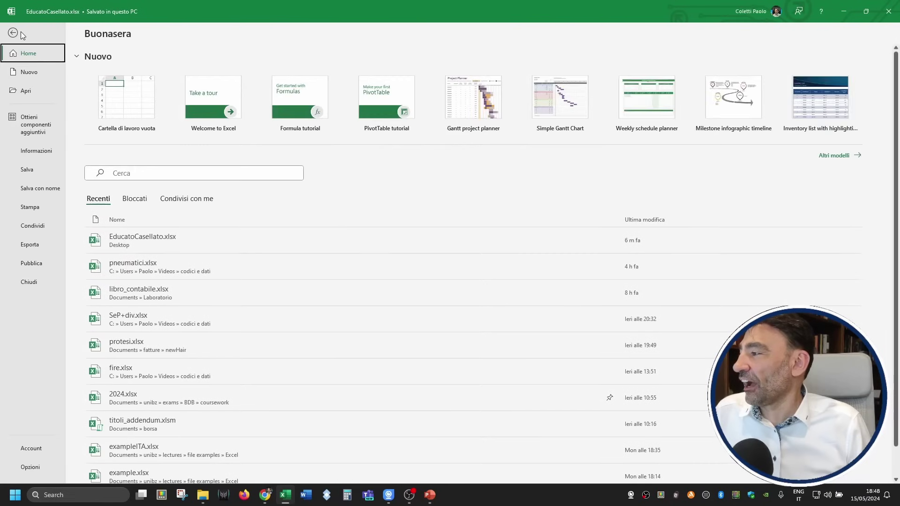
pyautogui.click(35, 468)
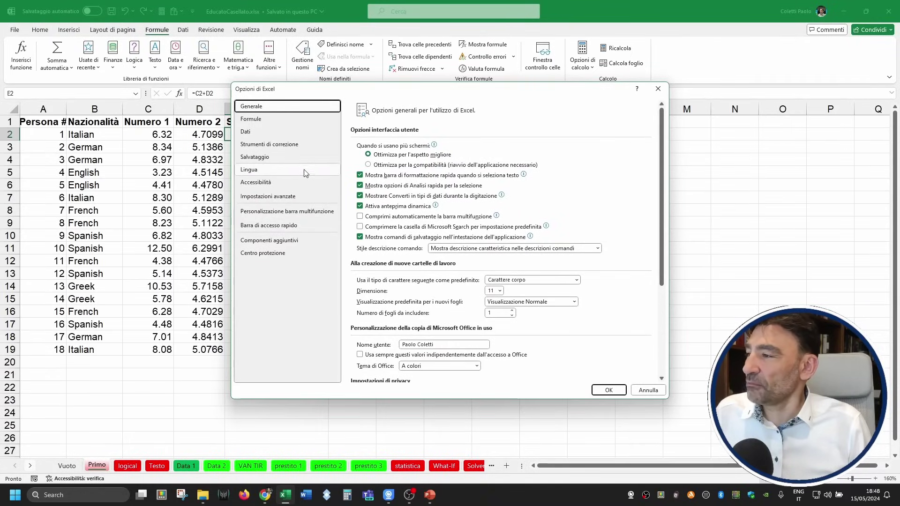
pyautogui.scroll(-5, 449, 277)
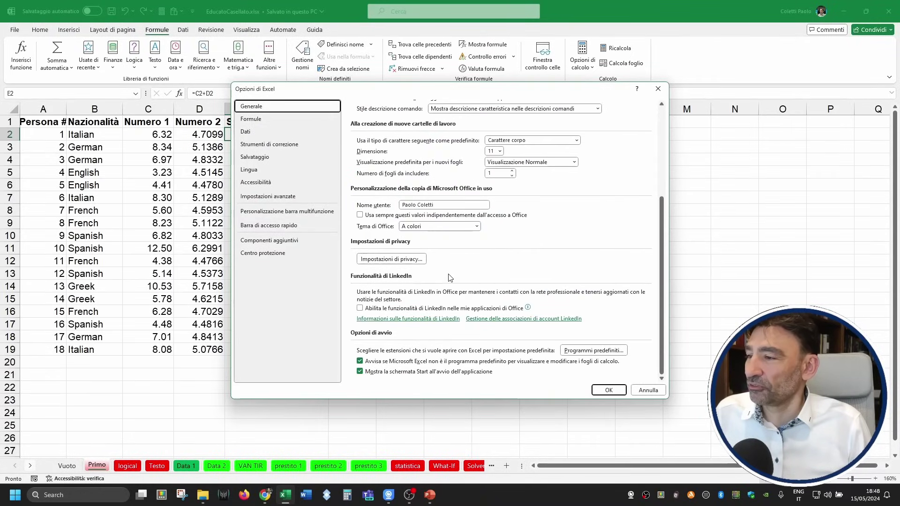
pyautogui.scroll(5, 449, 278)
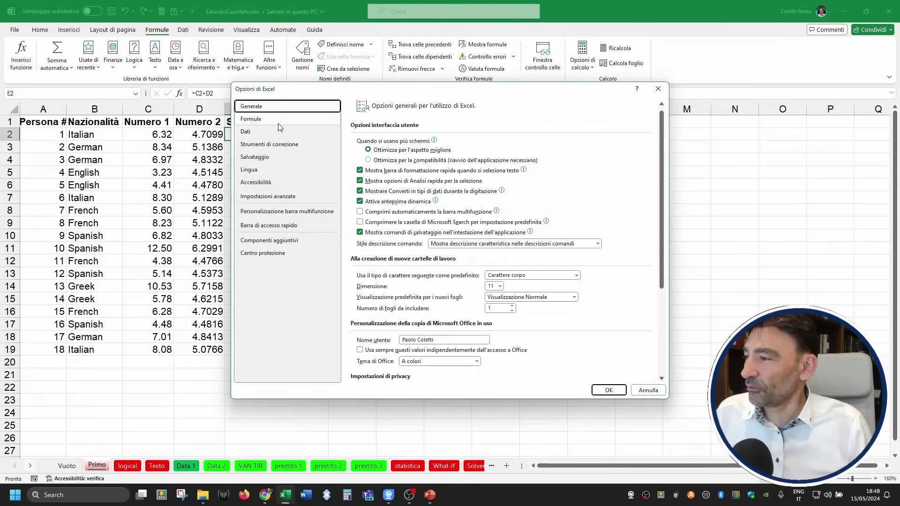
pyautogui.click(269, 196)
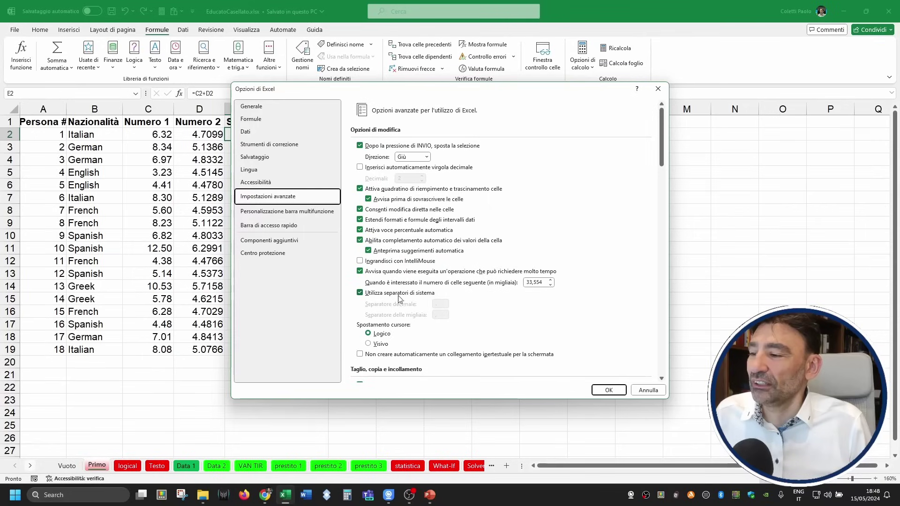
pyautogui.click(427, 294)
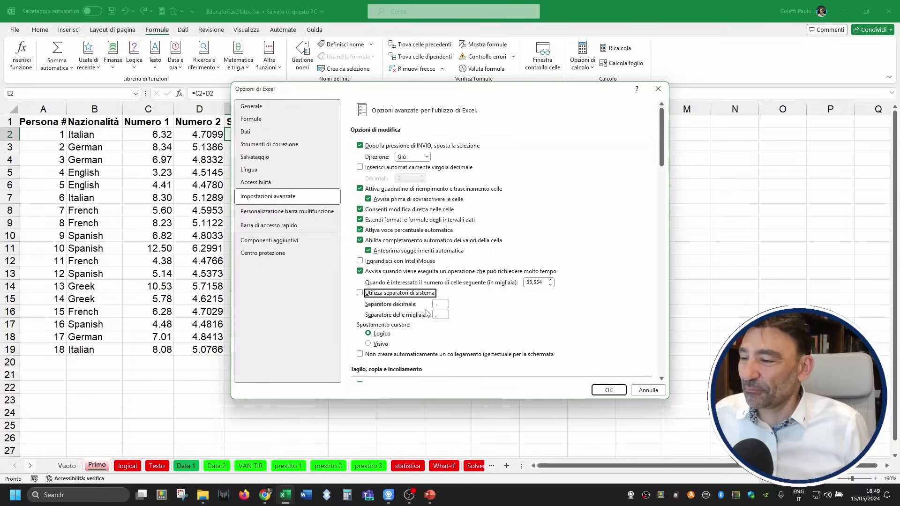
pyautogui.click(440, 304)
pyautogui.write(',')
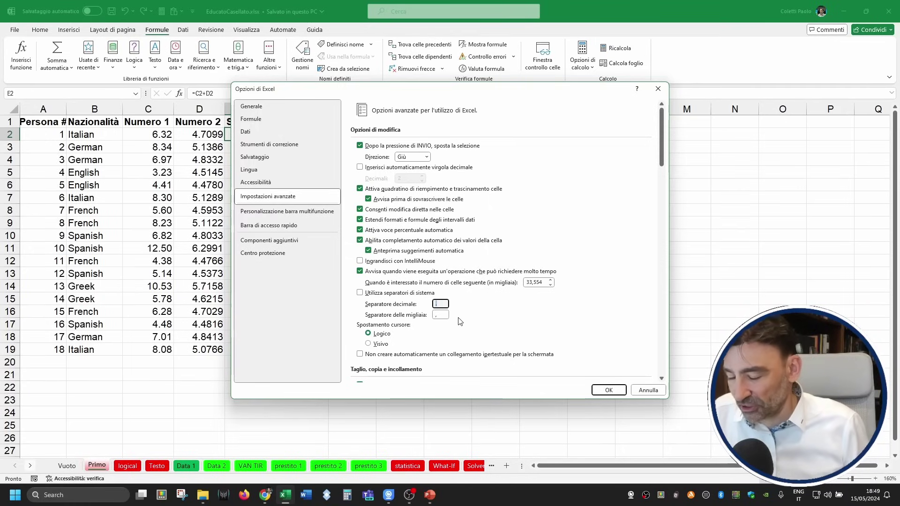
pyautogui.click(430, 316)
pyautogui.write('.')
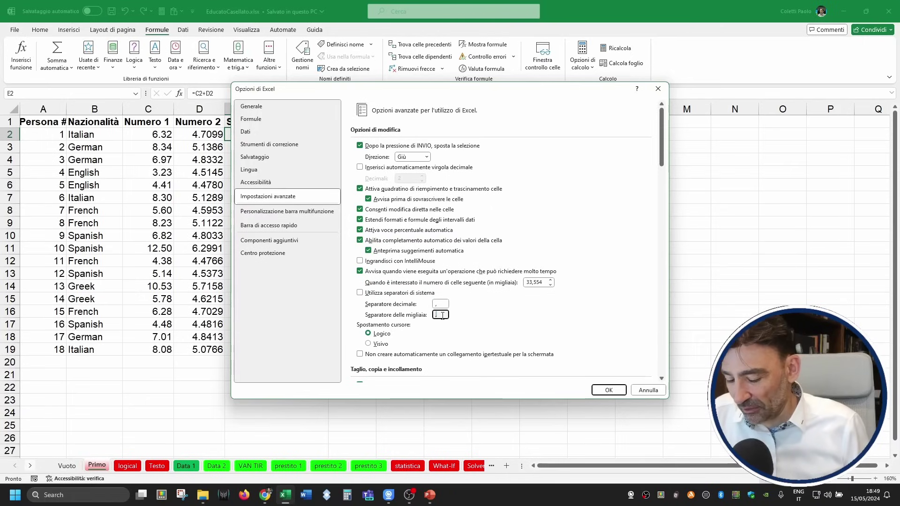
pyautogui.click(608, 390)
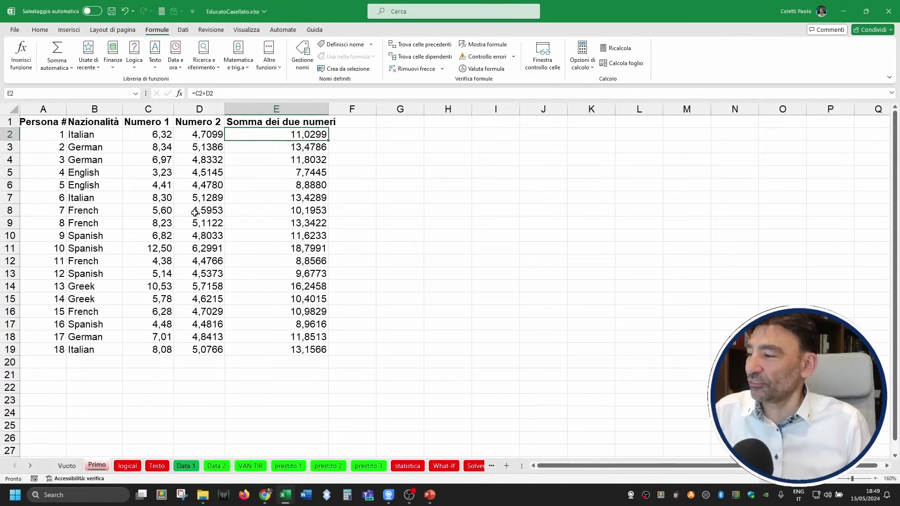
pyautogui.click(206, 224)
pyautogui.click(282, 231)
pyautogui.click(310, 197)
pyautogui.click(312, 172)
pyautogui.click(313, 122)
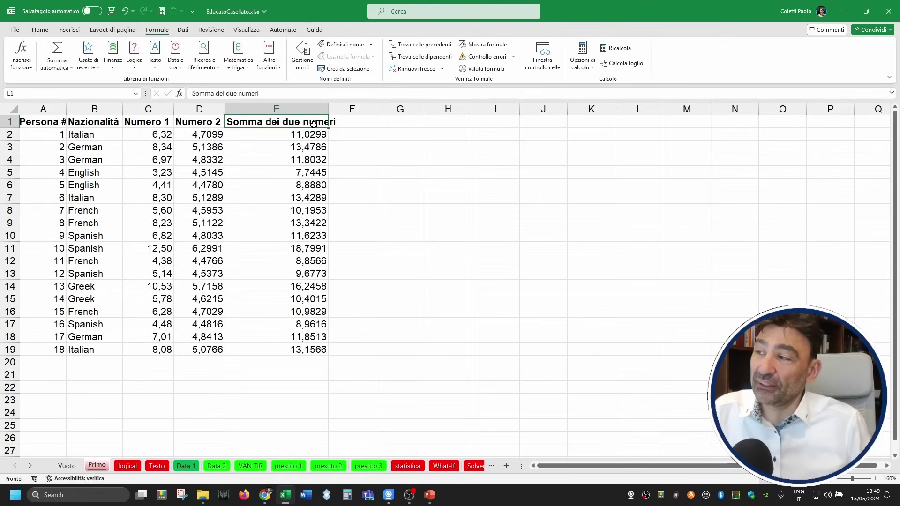
pyautogui.click(315, 136)
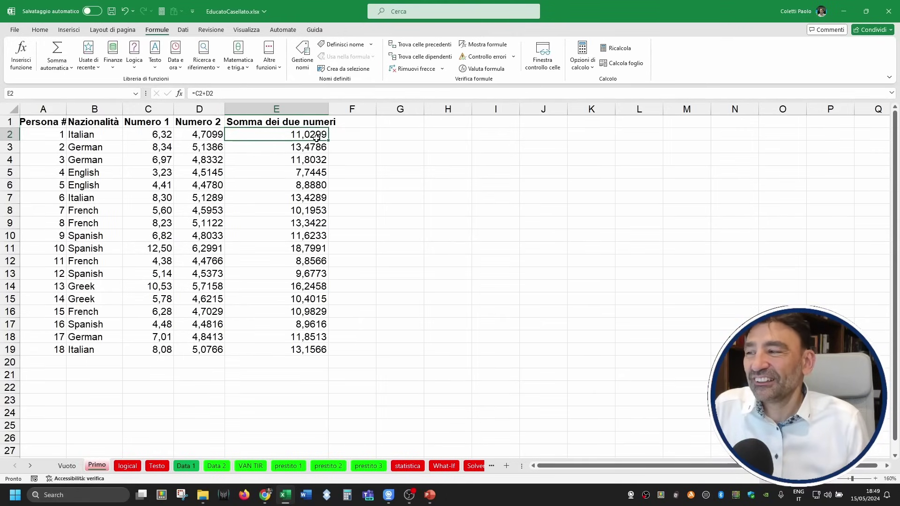
pyautogui.click(312, 232)
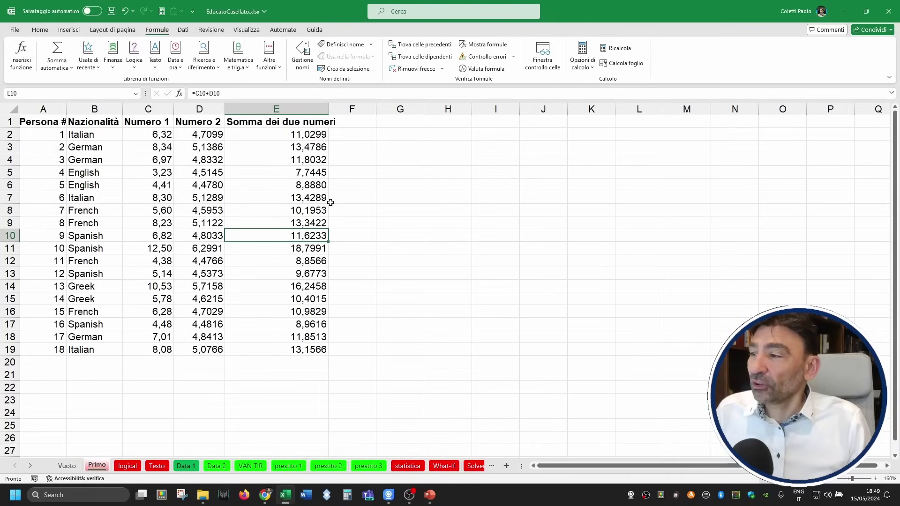
pyautogui.click(322, 213)
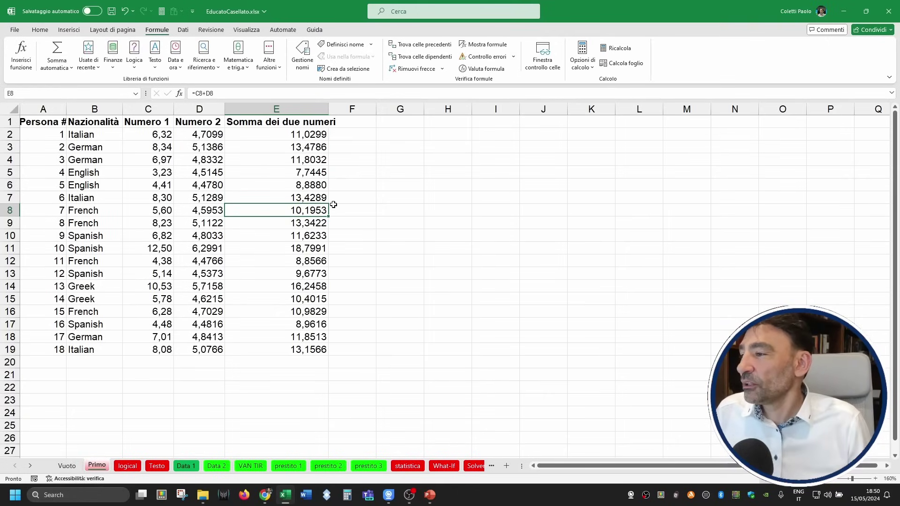
pyautogui.click(373, 230)
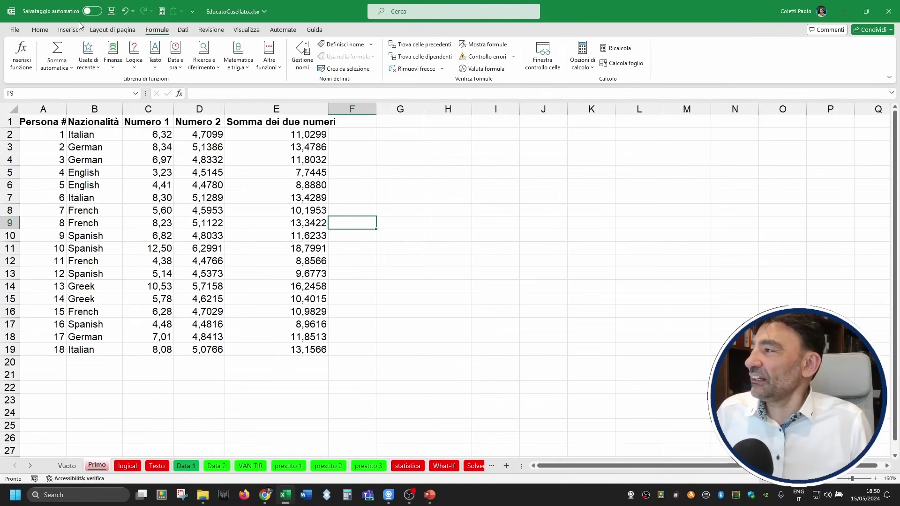
# - Switch to the Home ribbon and select the empty cell G5 beside the table
pyautogui.click(47, 31)
pyautogui.click(302, 173)
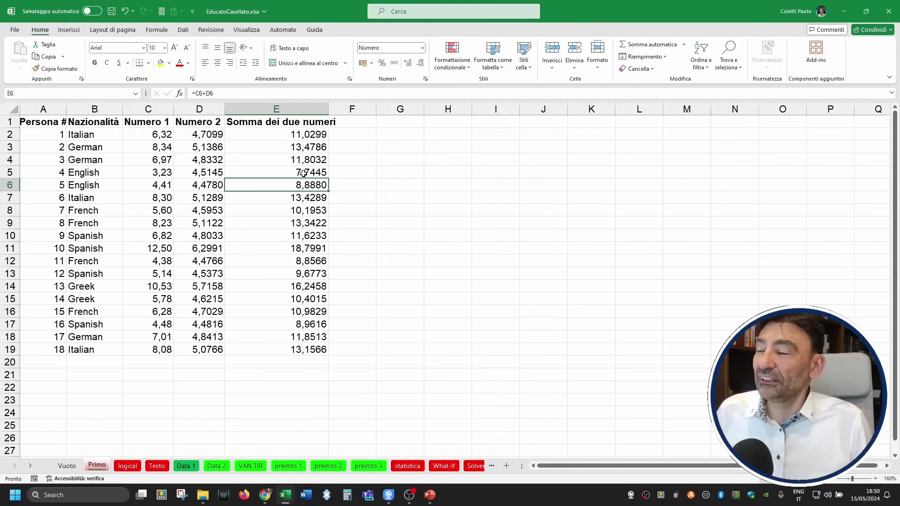
pyautogui.click(385, 180)
pyautogui.click(409, 176)
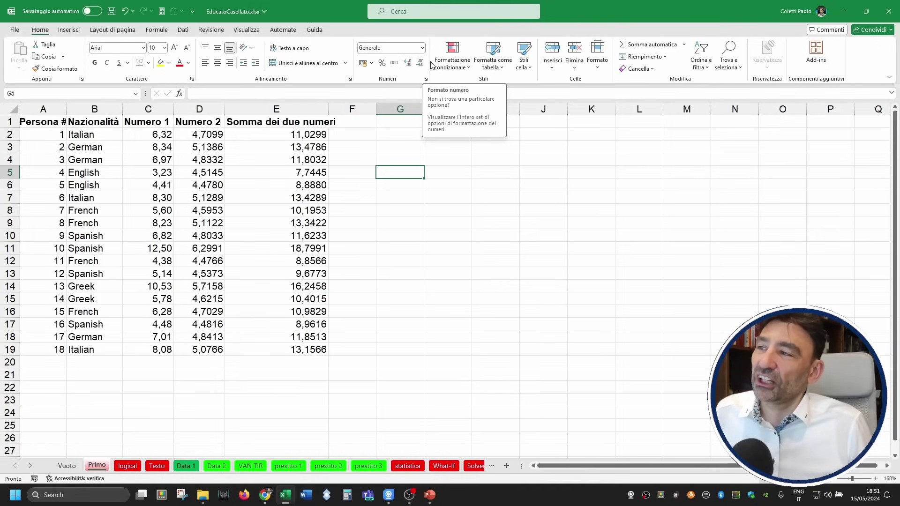
# - Dismiss the Number Format list and open the full Formato celle dialog, repositioning it
pyautogui.click(424, 48)
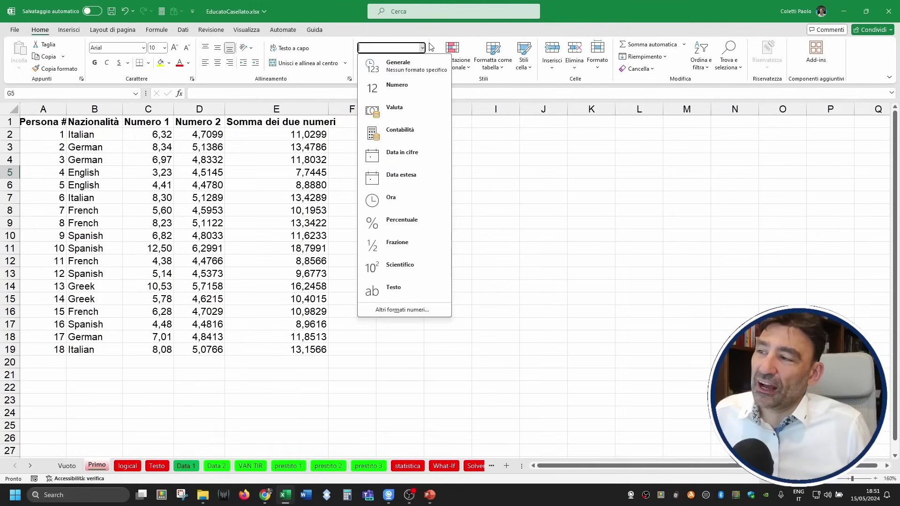
pyautogui.press('Escape')
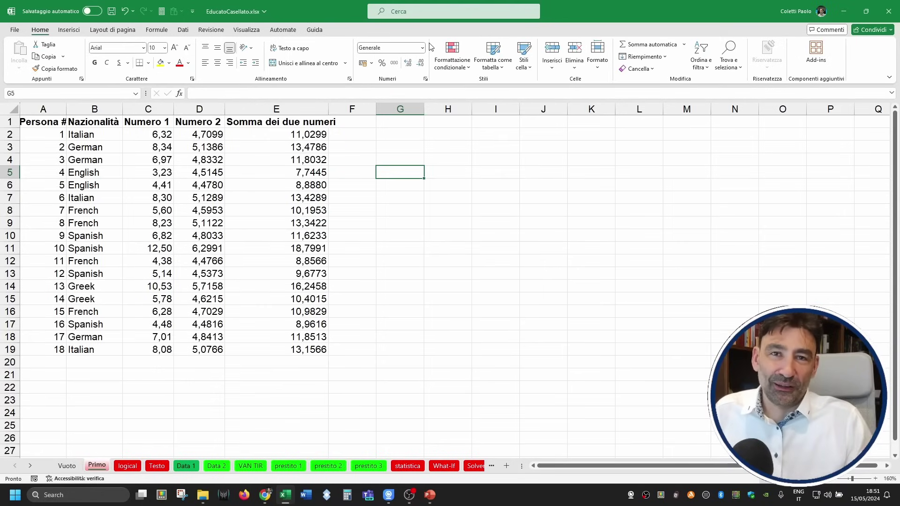
pyautogui.click(425, 80)
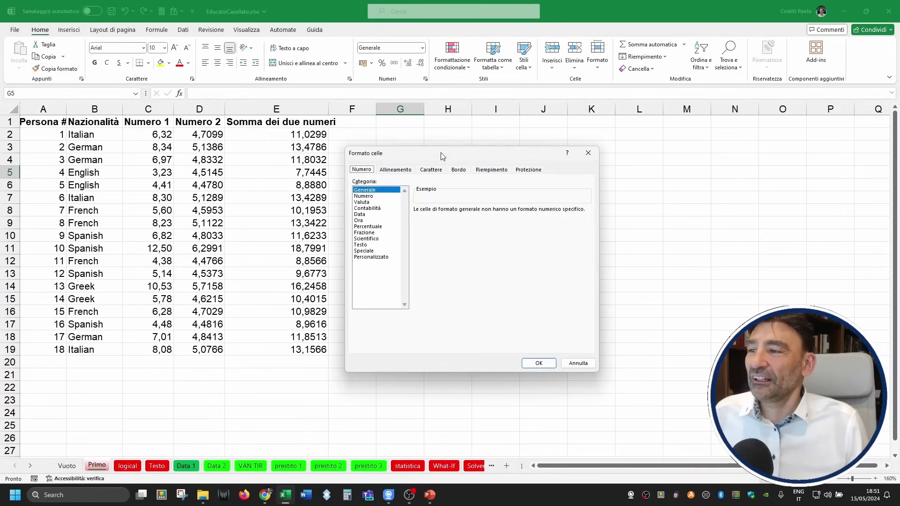
pyautogui.moveTo(444, 155); pyautogui.dragTo(437, 128)
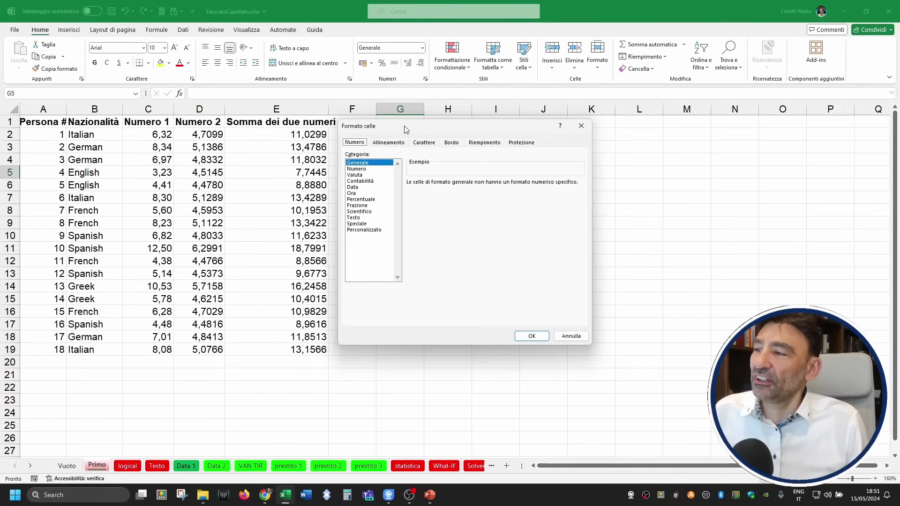
pyautogui.moveTo(406, 128)
pyautogui.mouseDown()
pyautogui.moveTo(440, 133)
pyautogui.moveTo(430, 153)
pyautogui.mouseUp()
# - Browse the Allineamento, Carattere and Protezione tabs, then return to the Numero tab
pyautogui.click(426, 158)
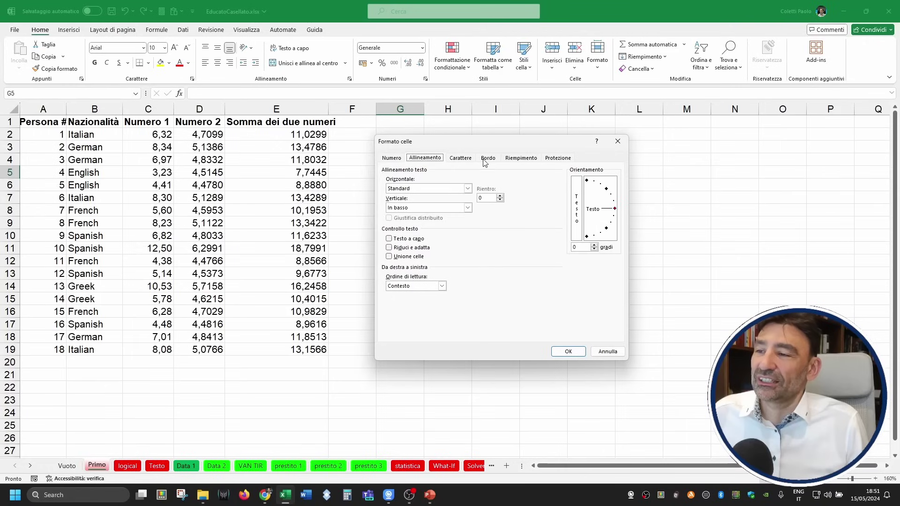
pyautogui.click(468, 162)
pyautogui.click(426, 160)
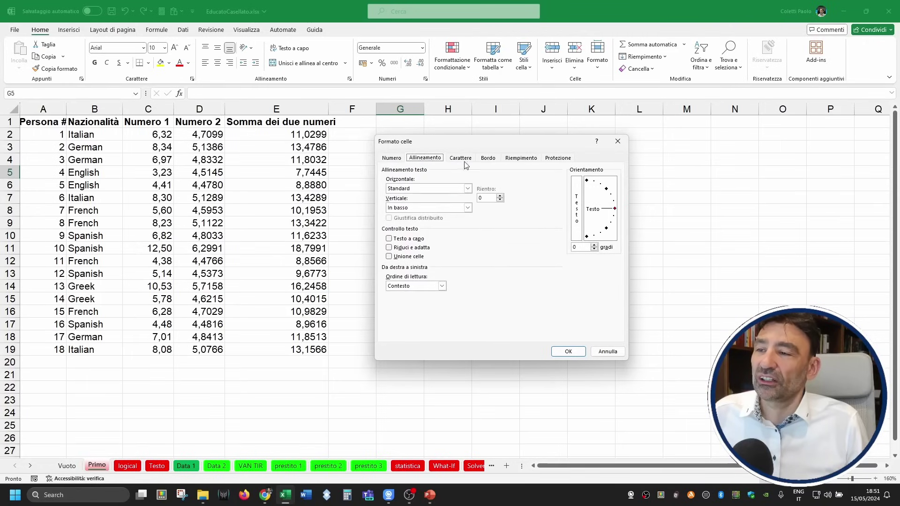
pyautogui.click(468, 163)
pyautogui.click(549, 159)
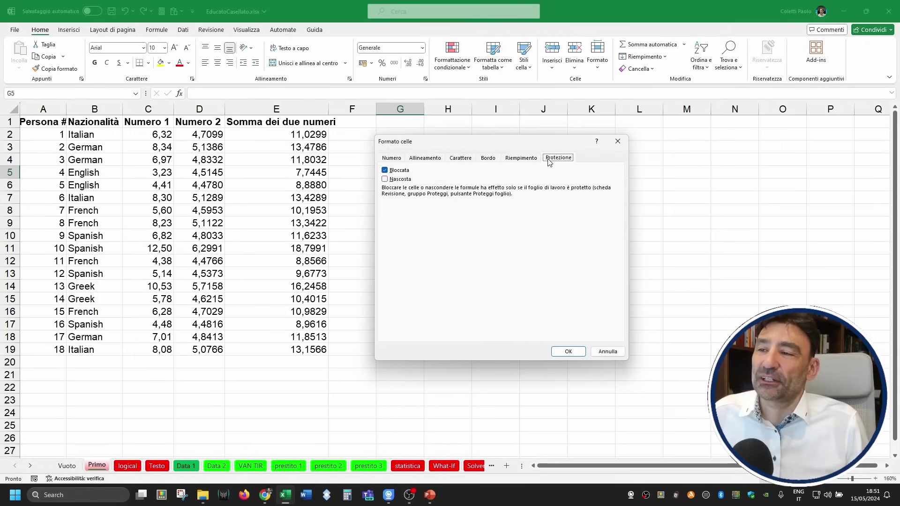
pyautogui.click(423, 159)
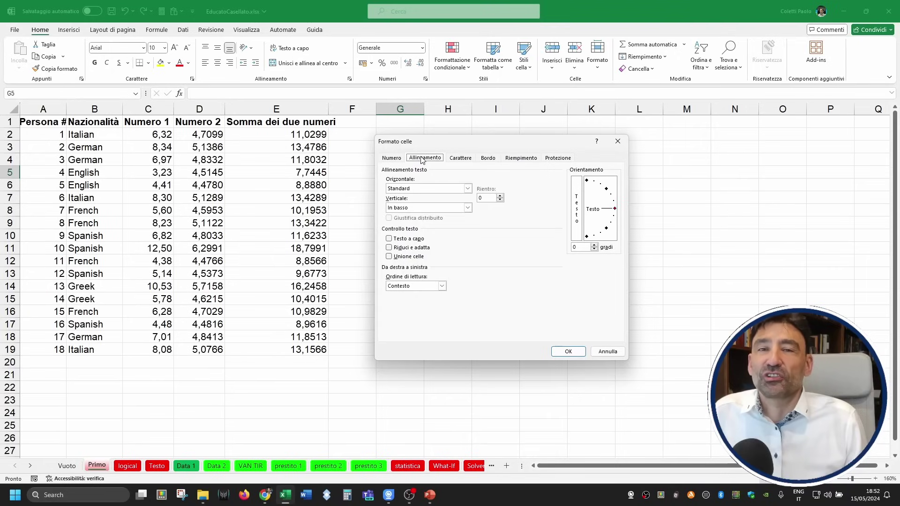
pyautogui.click(395, 158)
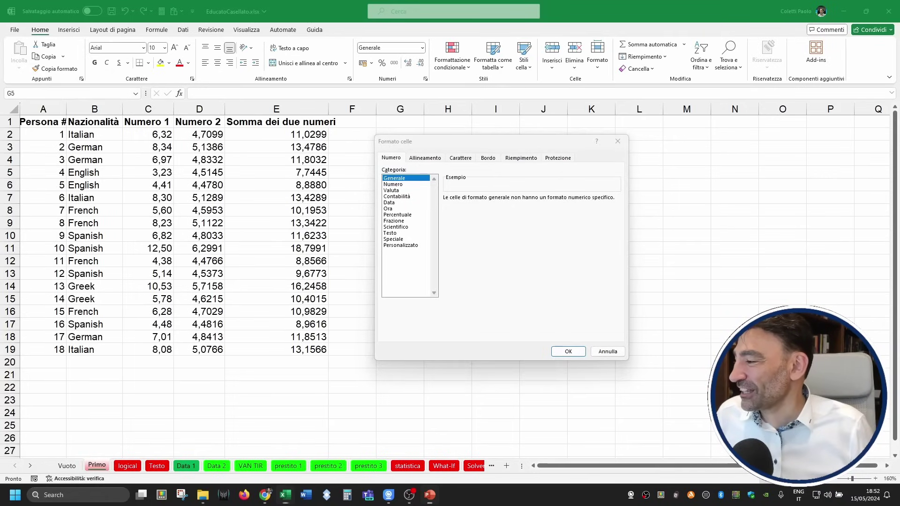
pyautogui.click(502, 233)
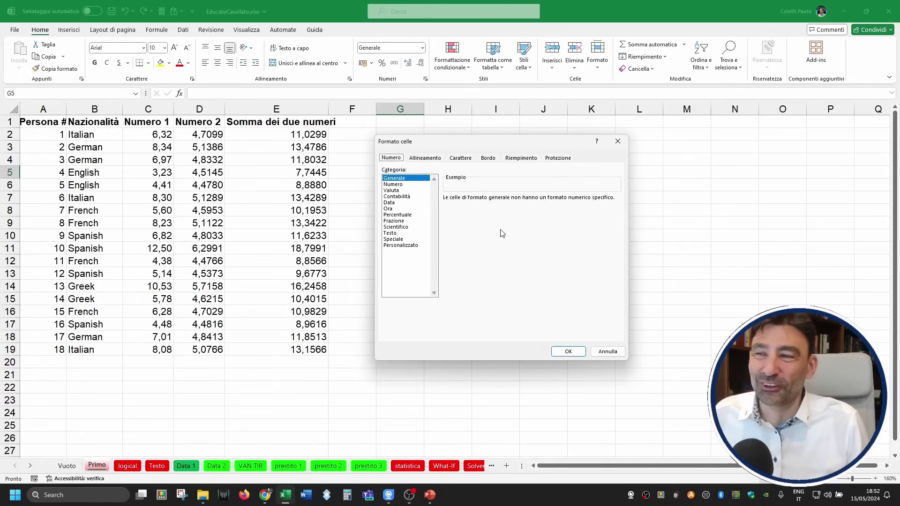
pyautogui.click(414, 185)
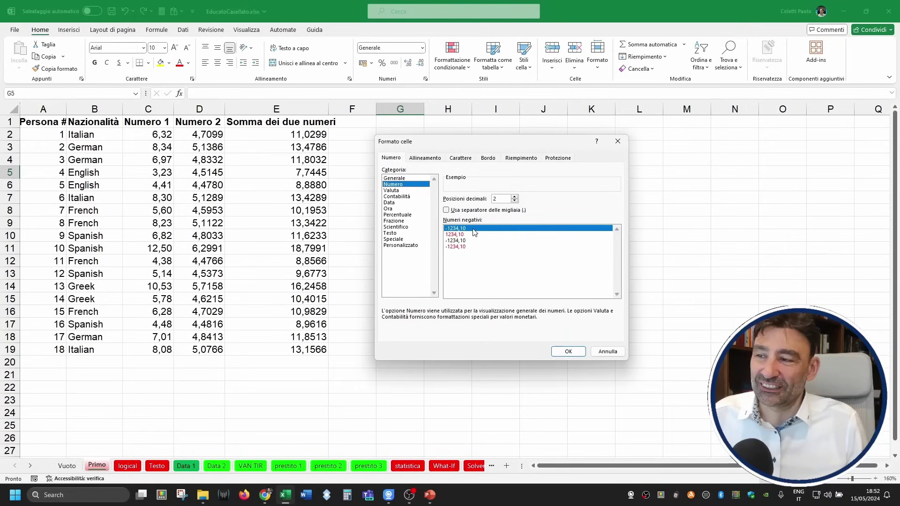
pyautogui.click(484, 211)
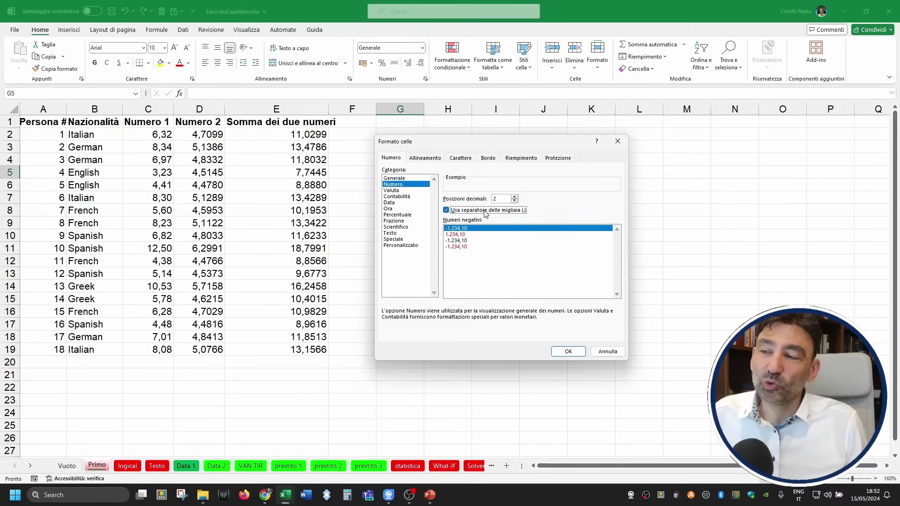
pyautogui.click(485, 212)
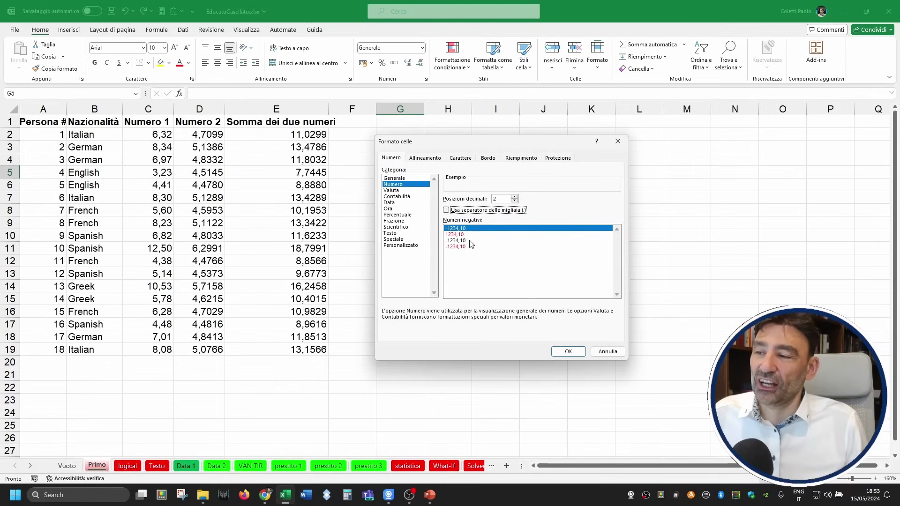
pyautogui.click(457, 249)
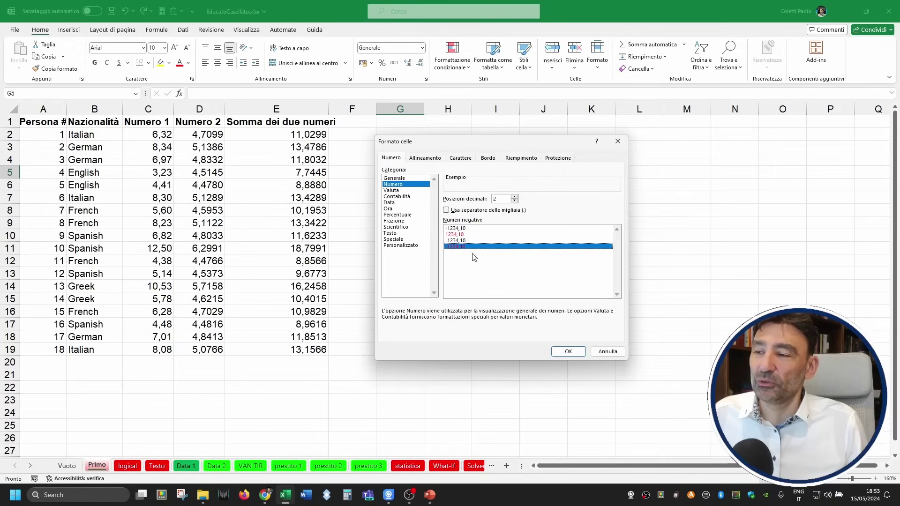
pyautogui.click(474, 234)
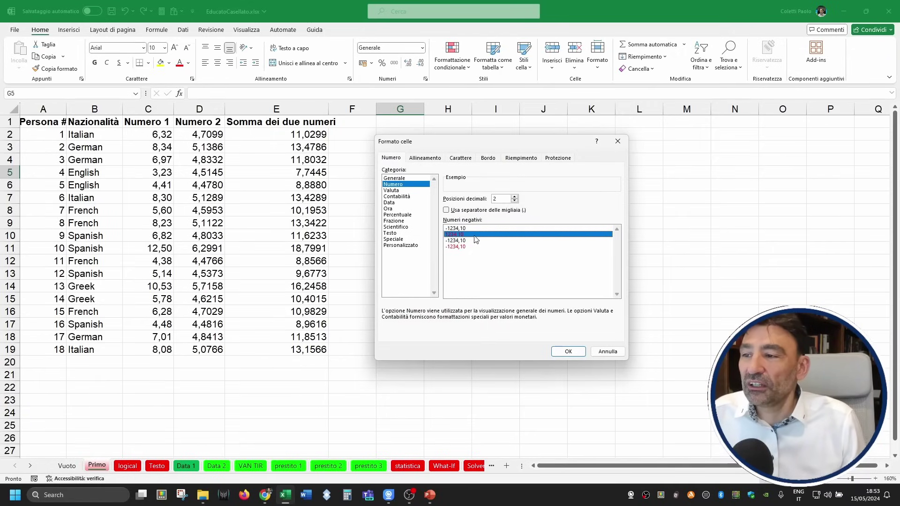
pyautogui.click(477, 229)
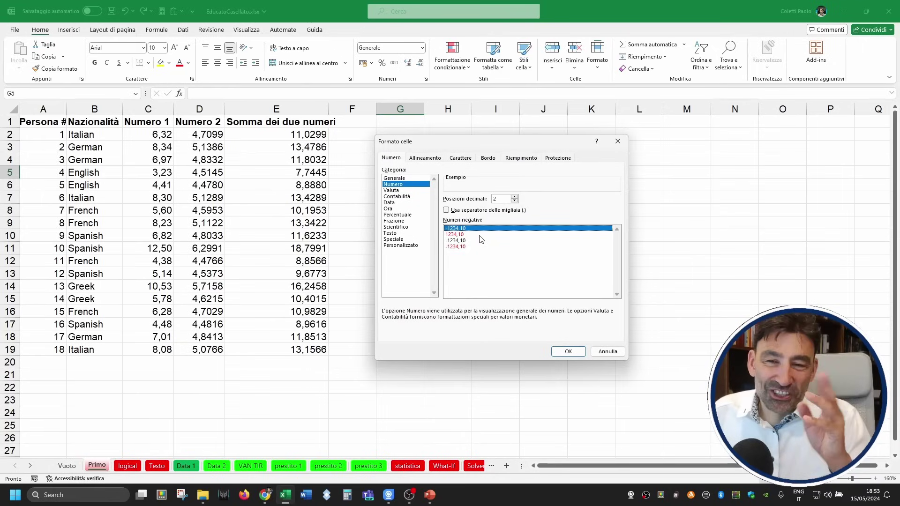
# - Choose Valuta keeping the £ symbol, then switch to Contabilità with 2 decimals and £
pyautogui.click(415, 190)
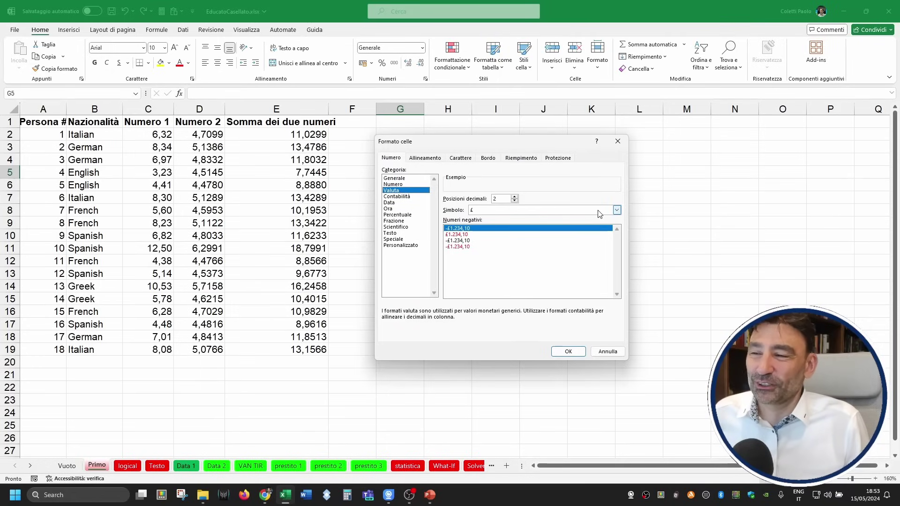
pyautogui.click(600, 215)
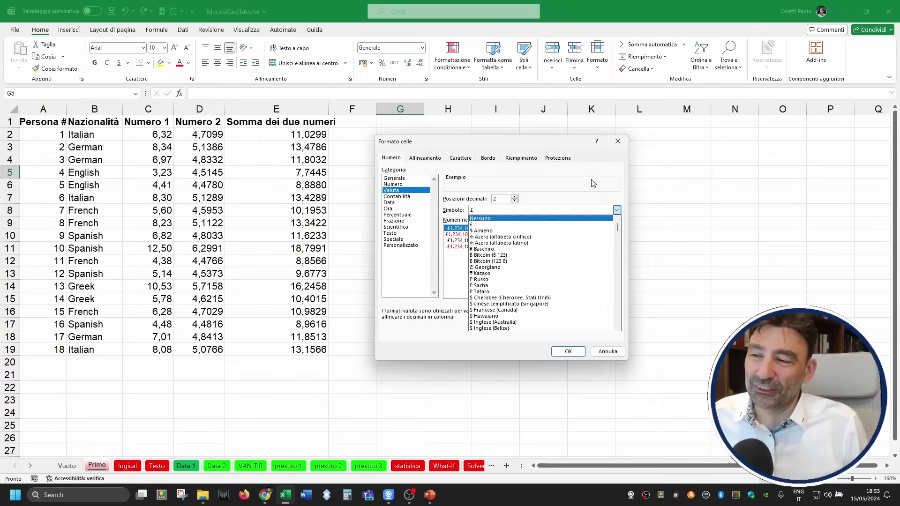
pyautogui.click(593, 187)
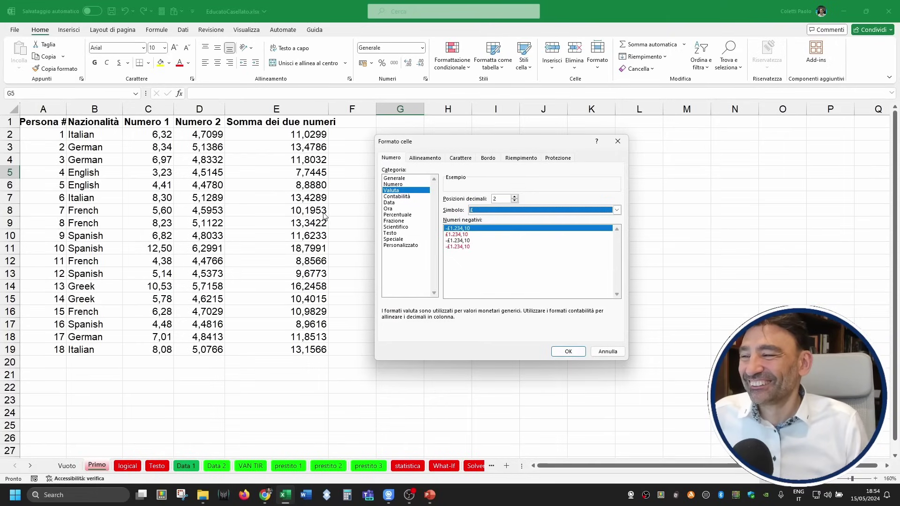
pyautogui.click(391, 196)
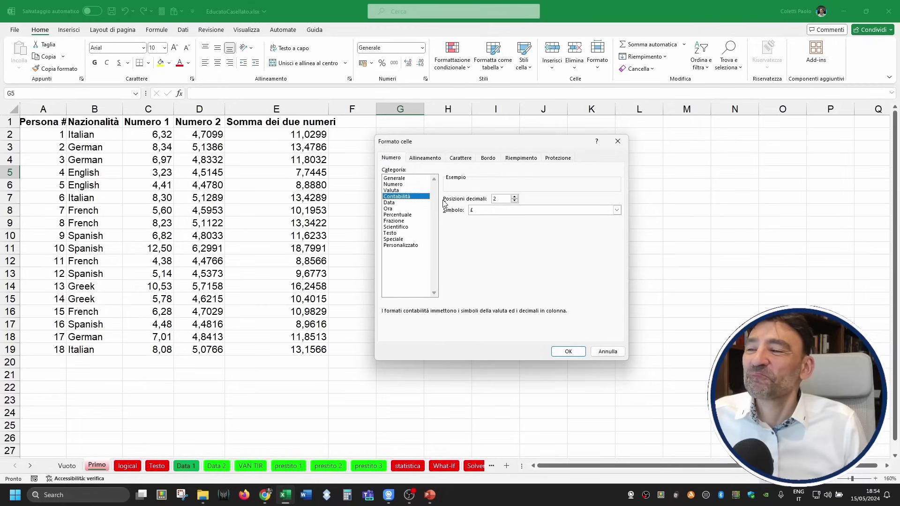
# - Compare the Percentuale, Frazione, Scientifico and Testo categories, ending on Speciale
pyautogui.click(406, 202)
pyautogui.click(407, 215)
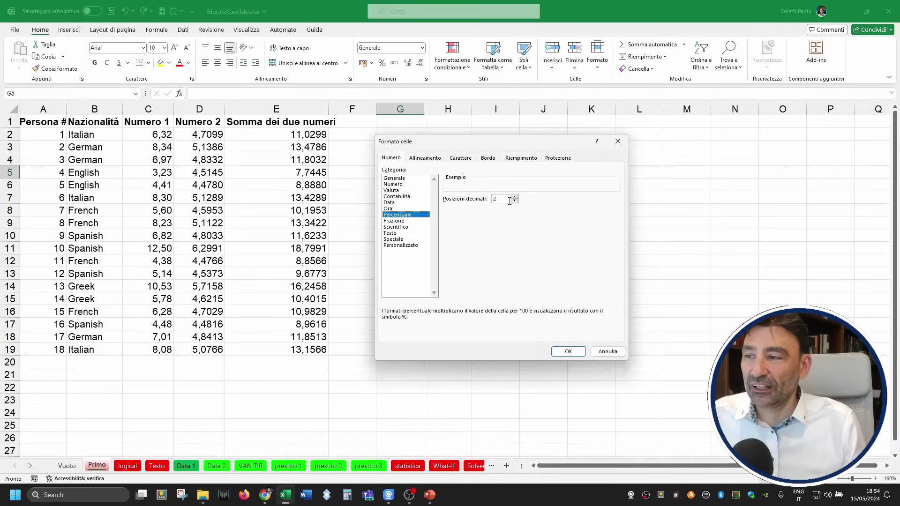
pyautogui.click(409, 226)
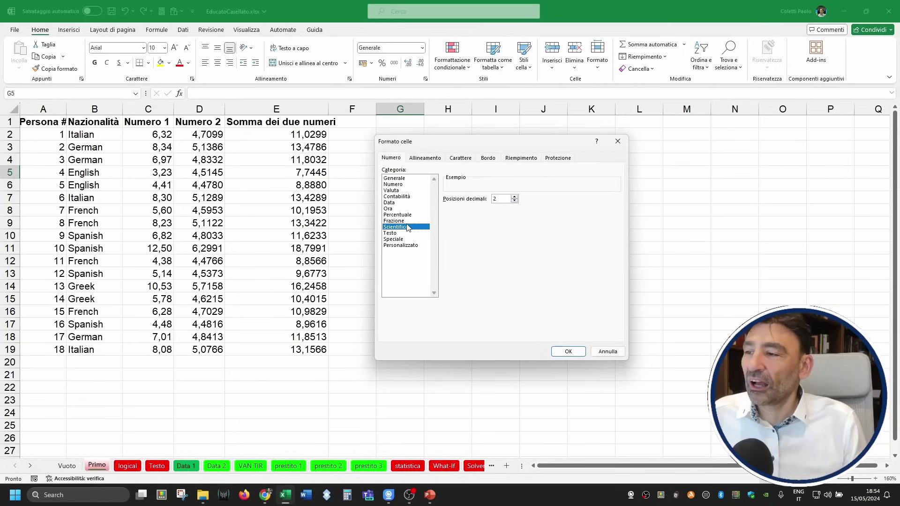
pyautogui.click(406, 222)
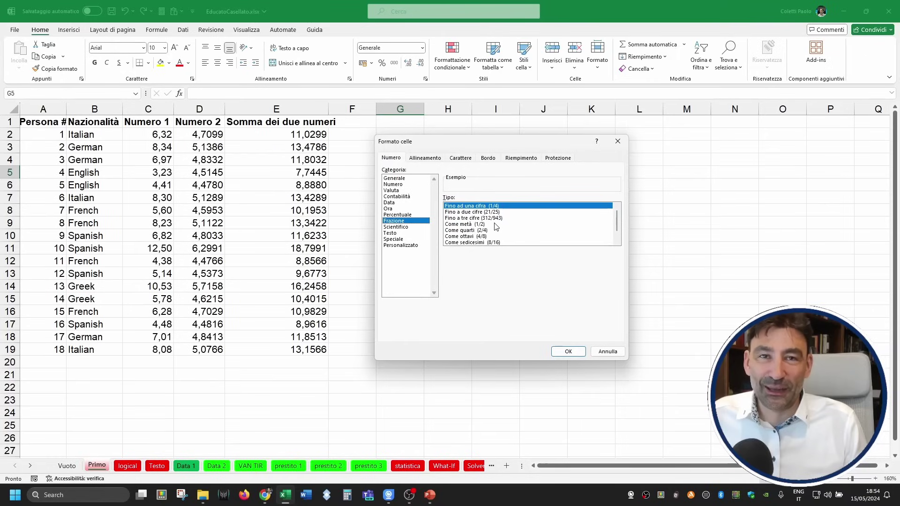
pyautogui.click(404, 227)
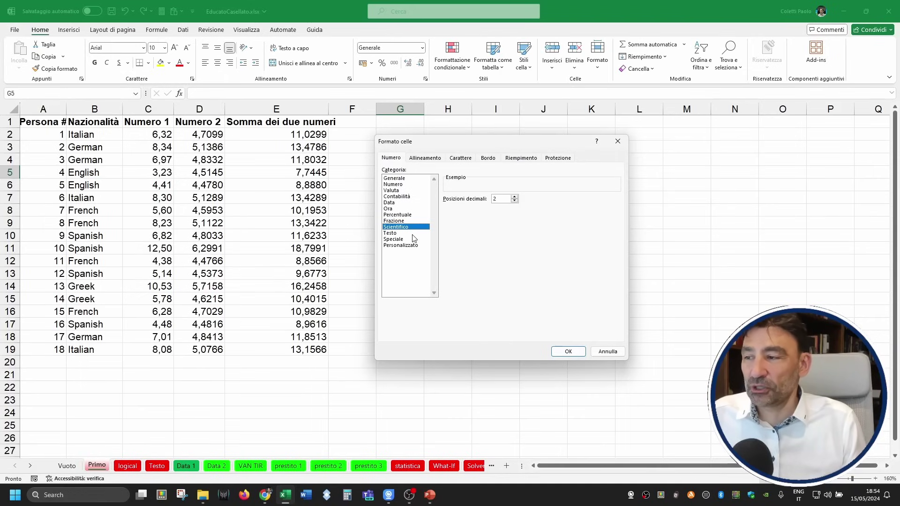
pyautogui.click(391, 233)
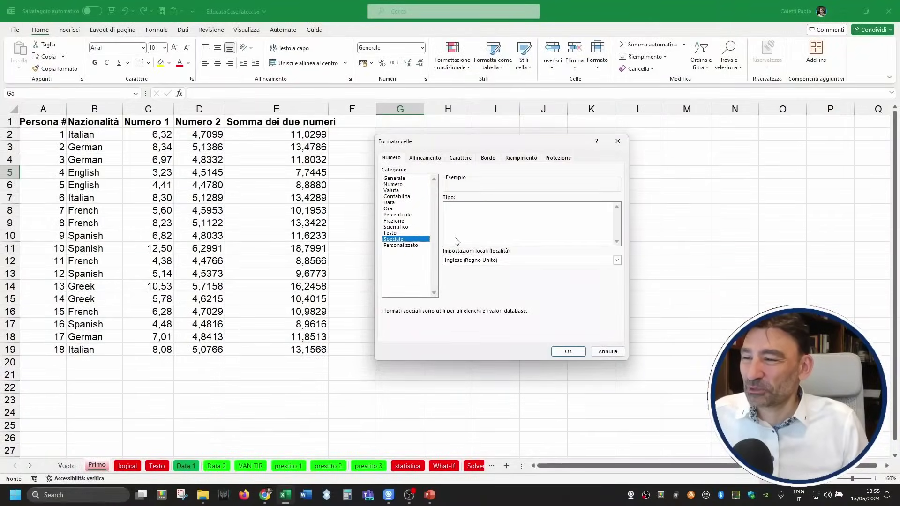
# - Select the Data category and set its locale to Hawaiano
pyautogui.click(506, 225)
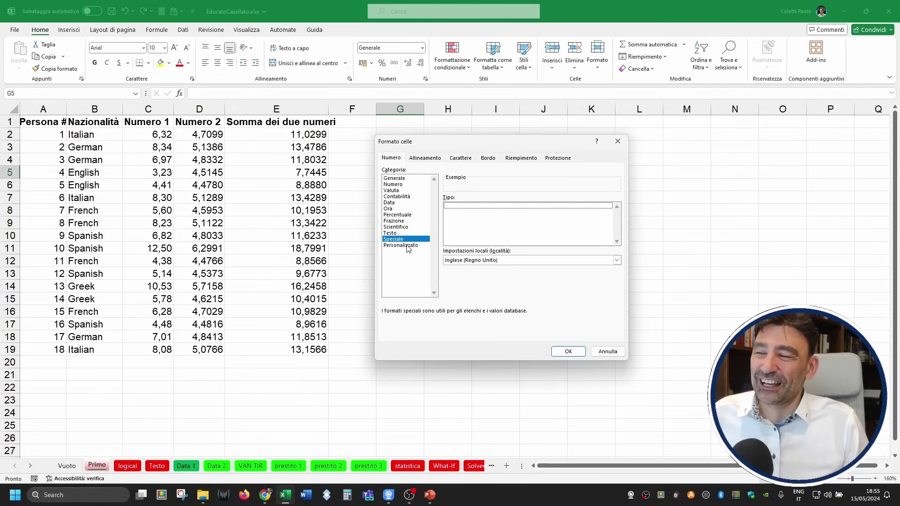
pyautogui.click(407, 202)
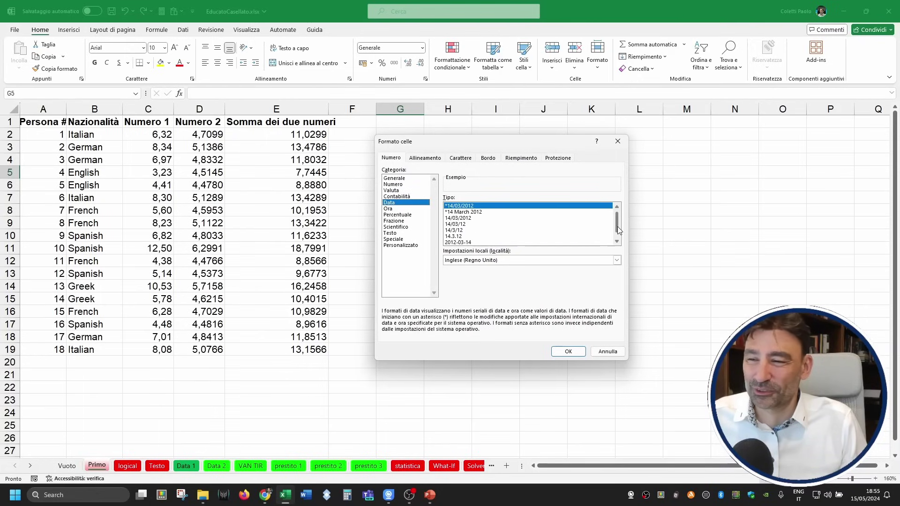
pyautogui.moveTo(618, 230); pyautogui.dragTo(616, 239)
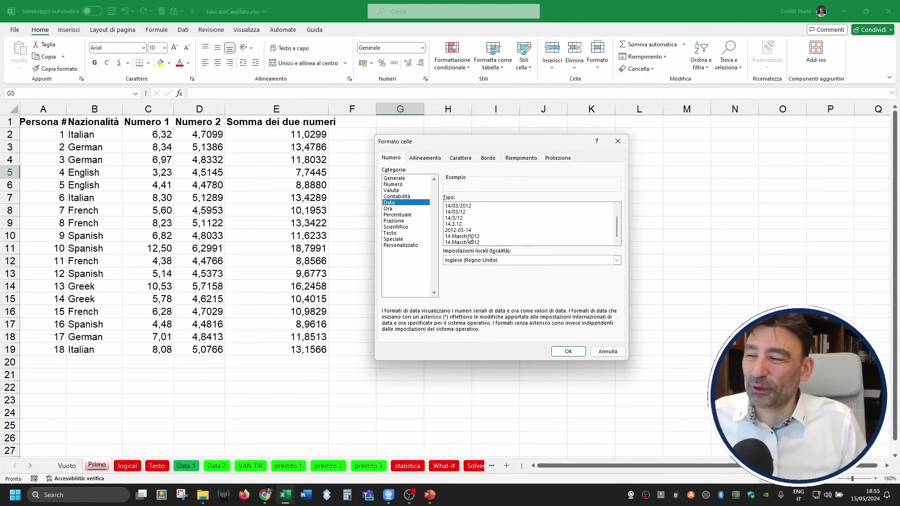
pyautogui.click(507, 264)
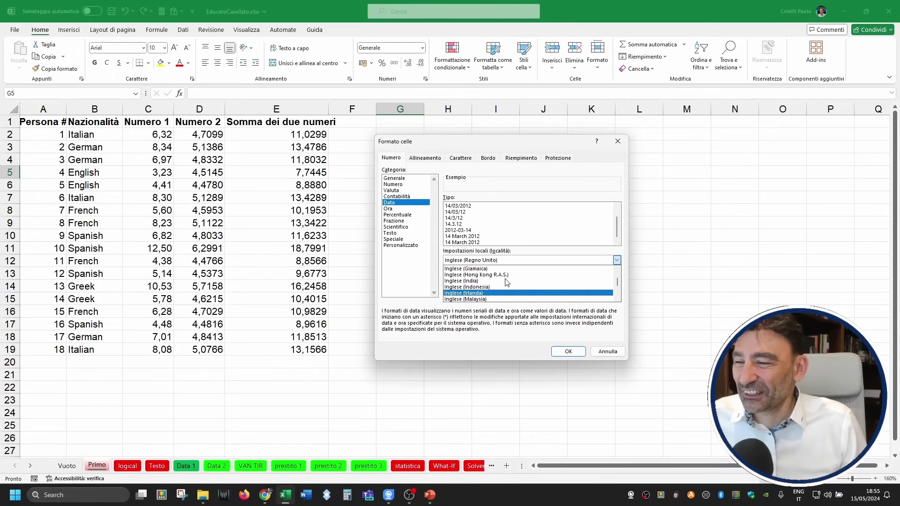
pyautogui.scroll(3, 507, 281)
pyautogui.scroll(2, 509, 284)
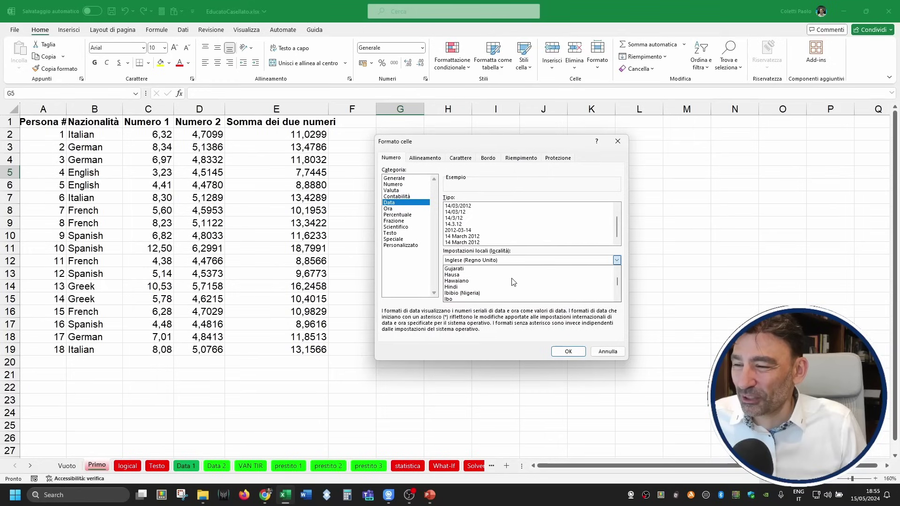
pyautogui.click(510, 281)
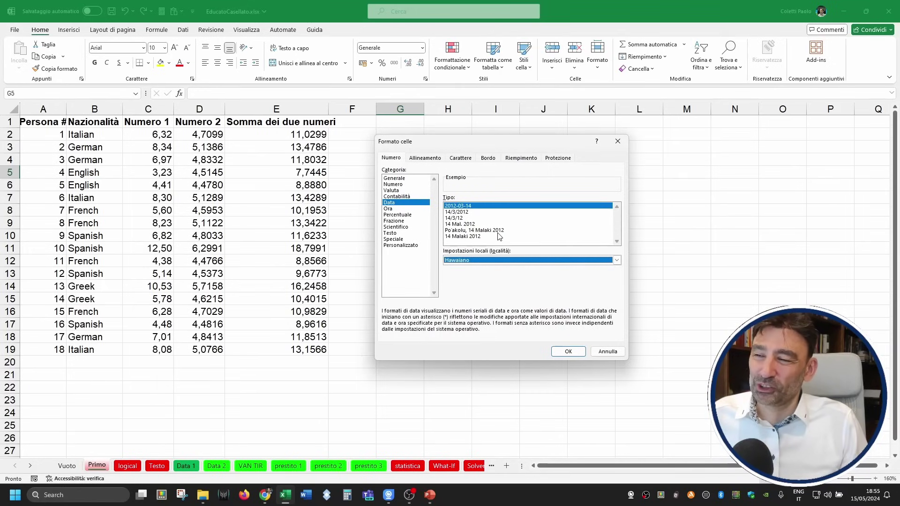
# - Switch locale to Italiano (Italia), preview 14-mar-12, m-12 and Ora, then cancel the dialog
pyautogui.click(495, 261)
pyautogui.scroll(-2, 485, 291)
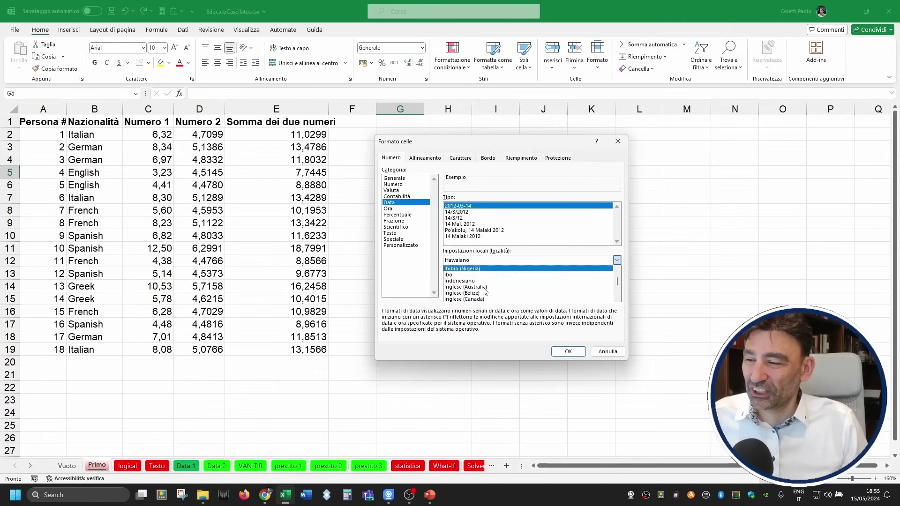
pyautogui.scroll(-3, 487, 287)
pyautogui.scroll(-2, 490, 284)
pyautogui.scroll(-1, 490, 284)
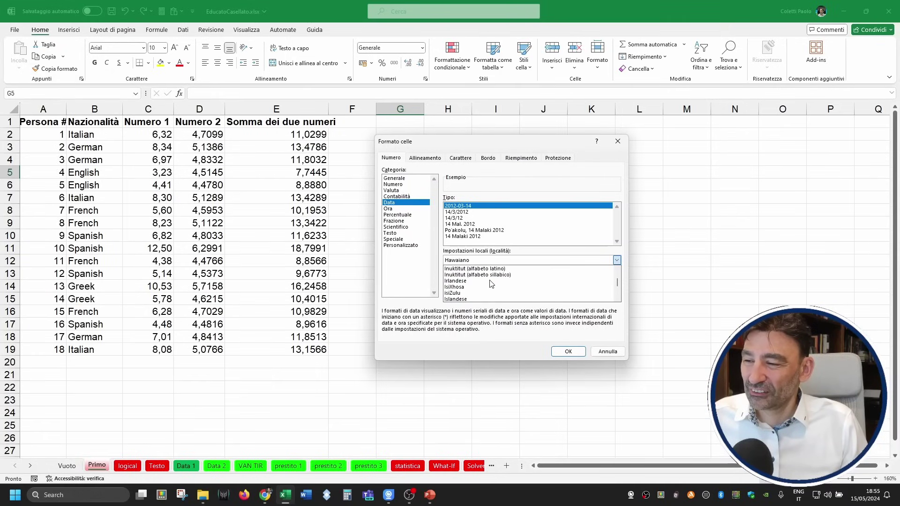
pyautogui.scroll(-1, 487, 287)
pyautogui.click(483, 288)
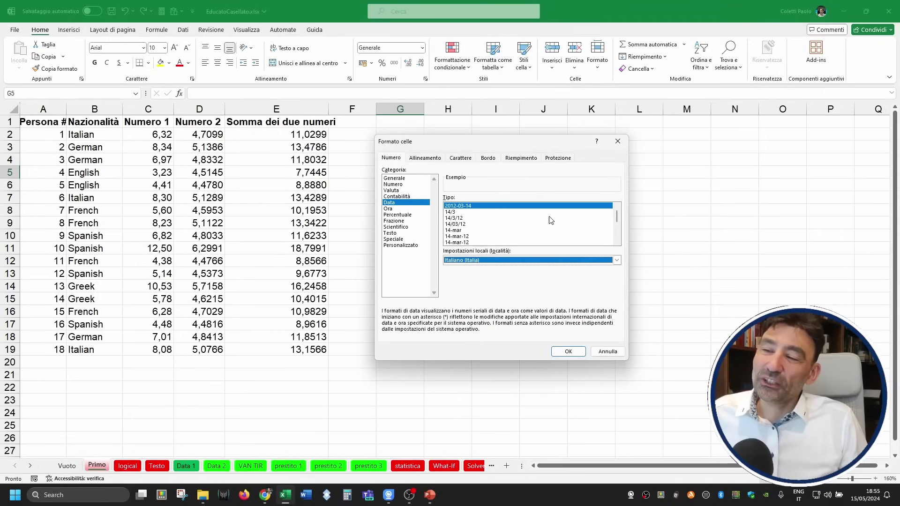
pyautogui.moveTo(618, 215)
pyautogui.mouseDown()
pyautogui.moveTo(617, 237)
pyautogui.moveTo(617, 215)
pyautogui.mouseUp()
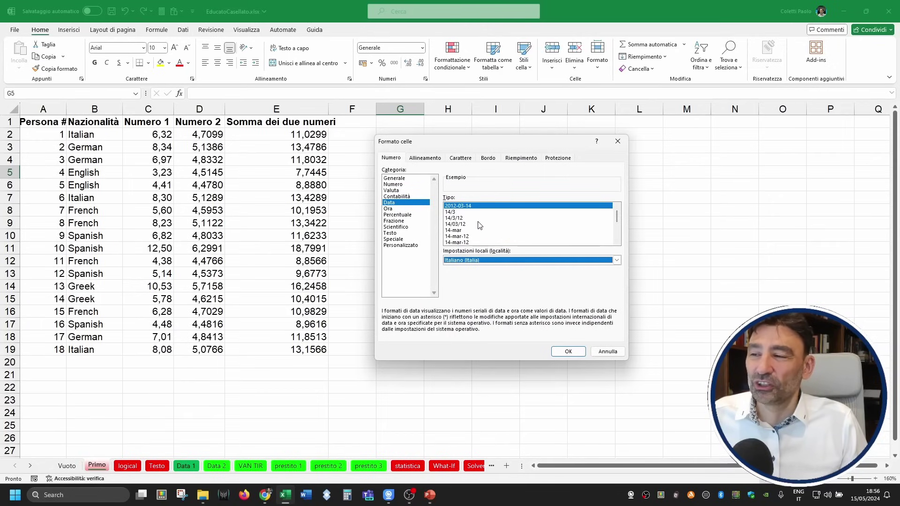
pyautogui.click(467, 237)
pyautogui.scroll(-3, 486, 243)
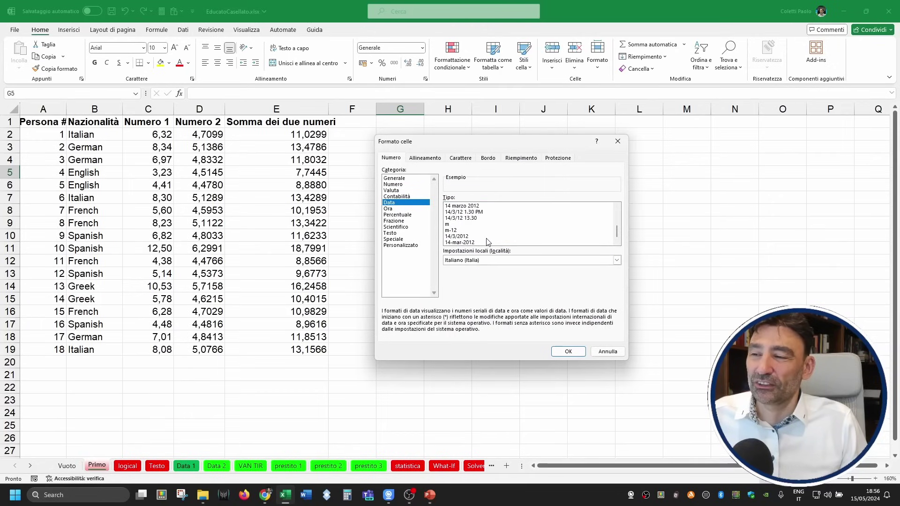
pyautogui.click(465, 231)
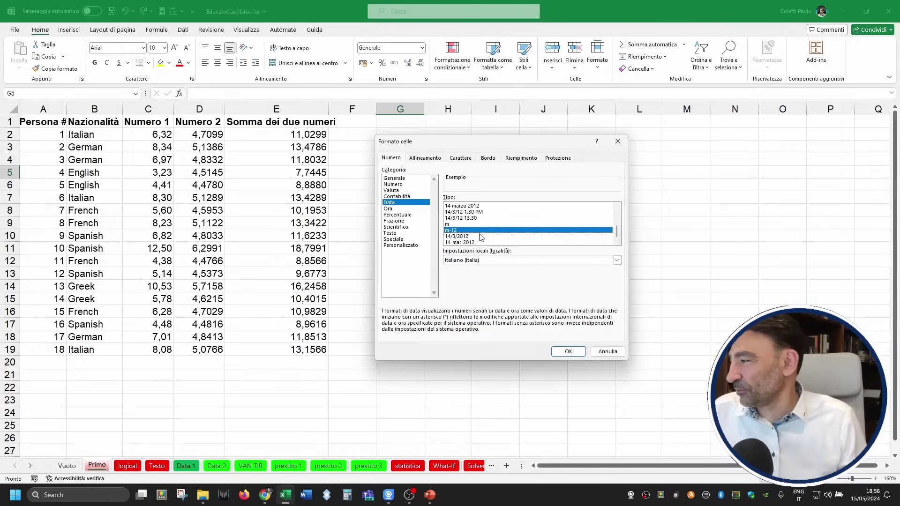
pyautogui.click(406, 209)
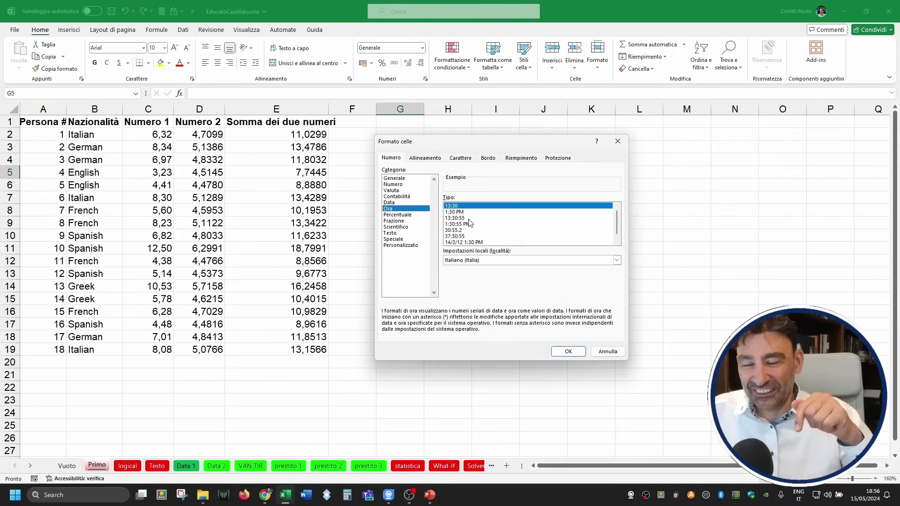
pyautogui.click(608, 351)
# - On the Vuoto sheet, enter 15:30 in A1, widen column A and apply the Ora format
pyautogui.hotkey('ctrl', 'pageup')
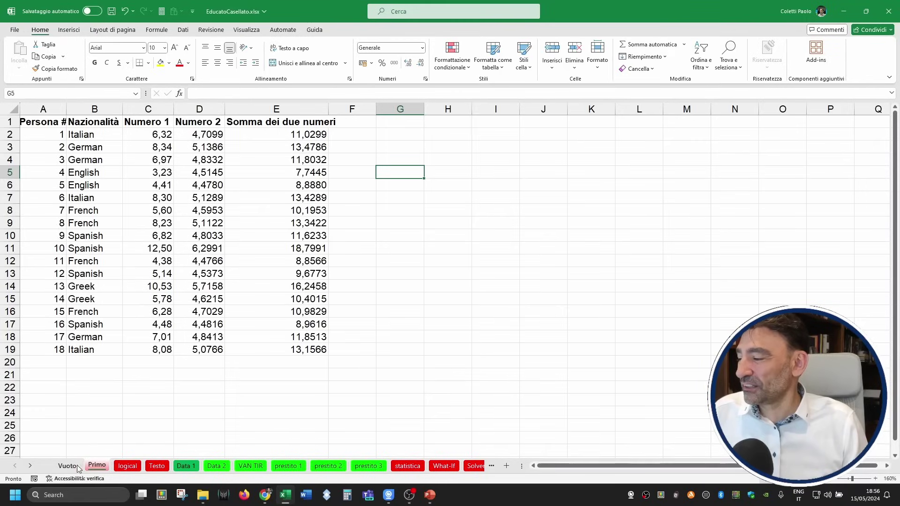
pyautogui.write('1')
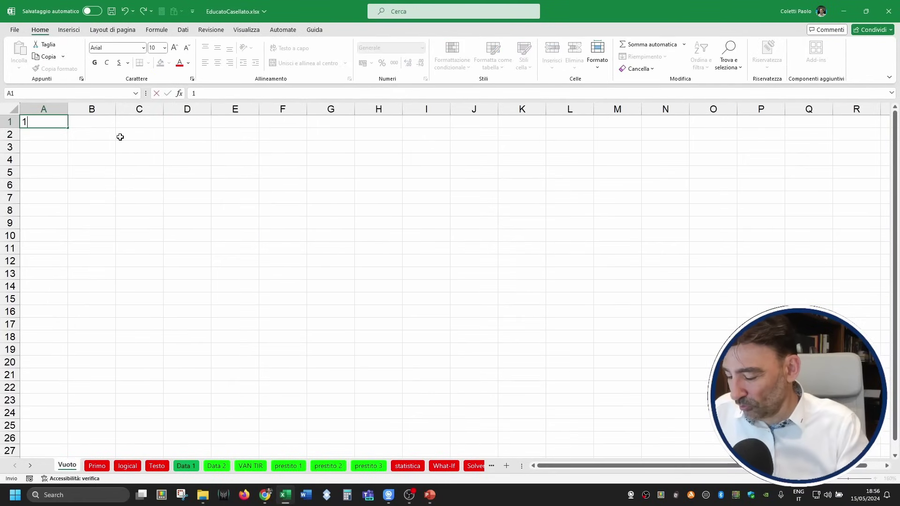
pyautogui.write('5:30')
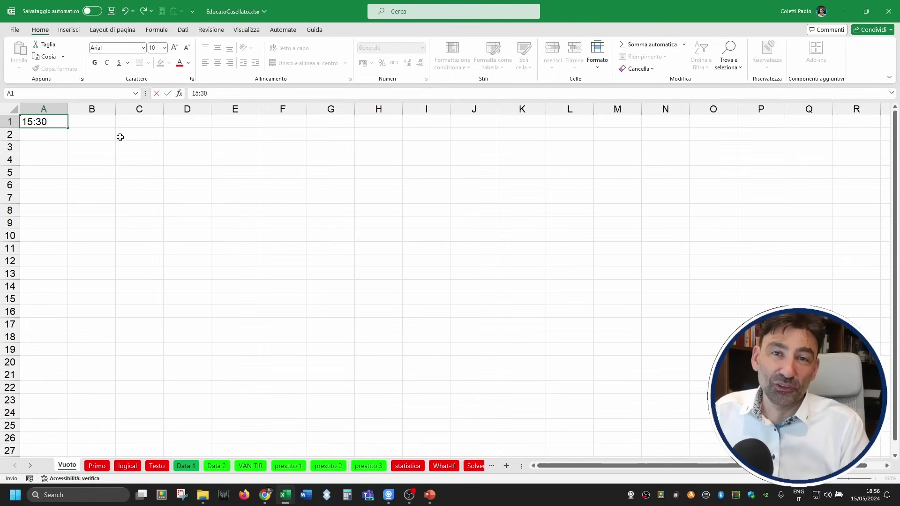
pyautogui.press('Return')
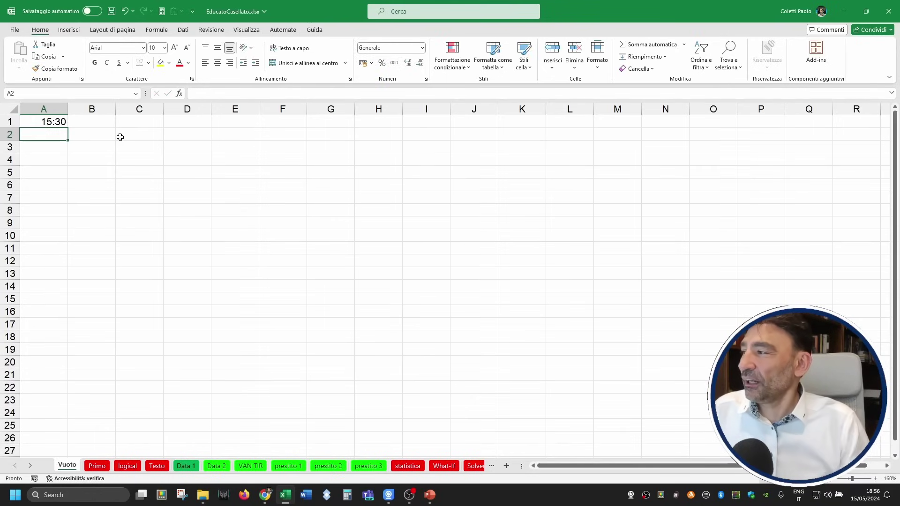
pyautogui.moveTo(67, 109); pyautogui.dragTo(108, 110)
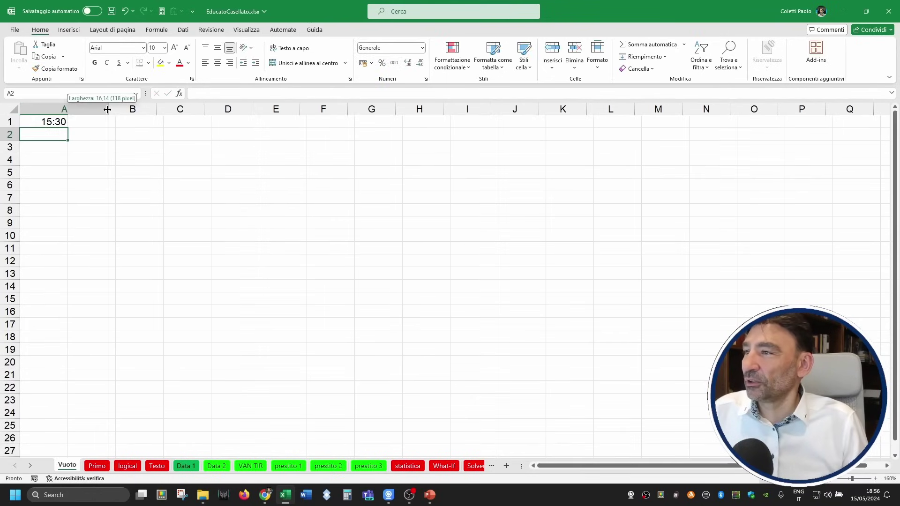
pyautogui.click(66, 122)
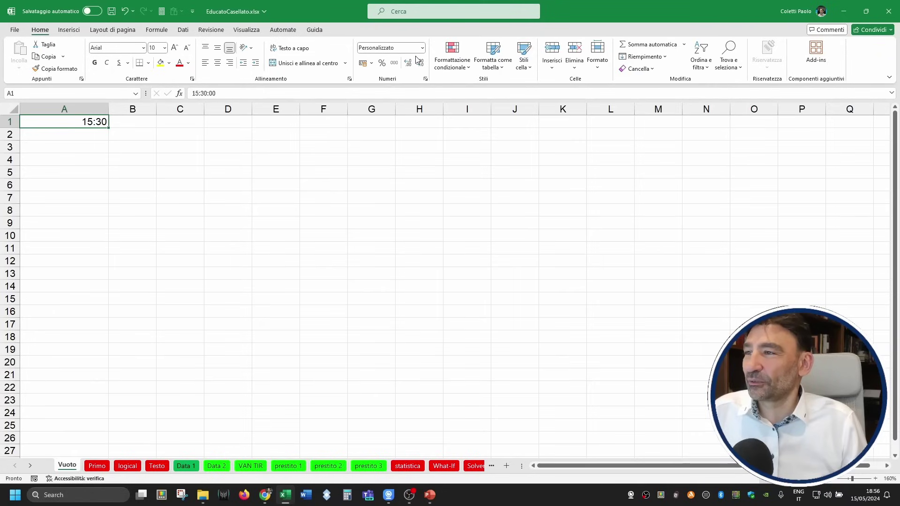
pyautogui.click(422, 48)
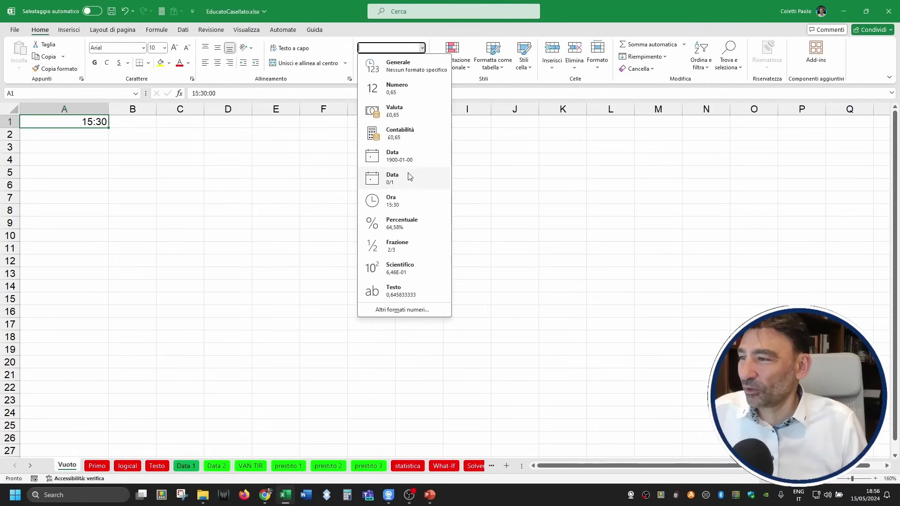
pyautogui.click(424, 200)
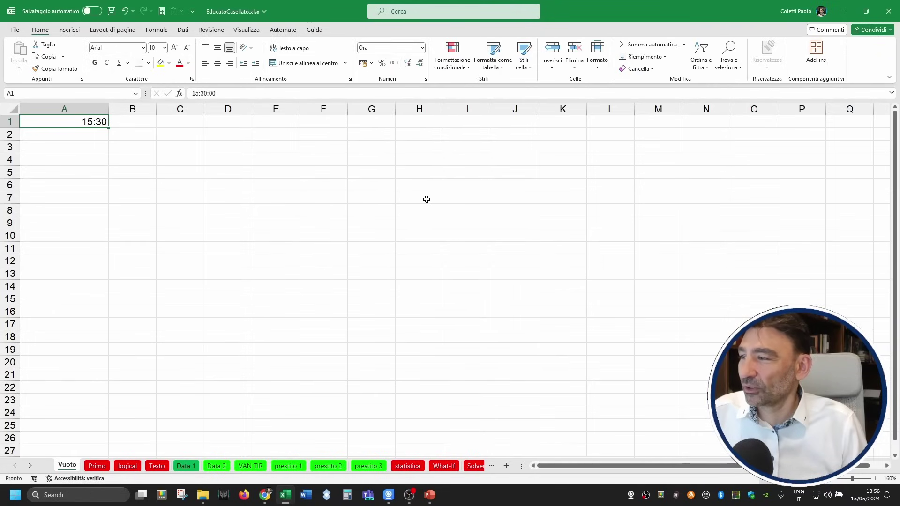
pyautogui.click(178, 169)
pyautogui.click(95, 122)
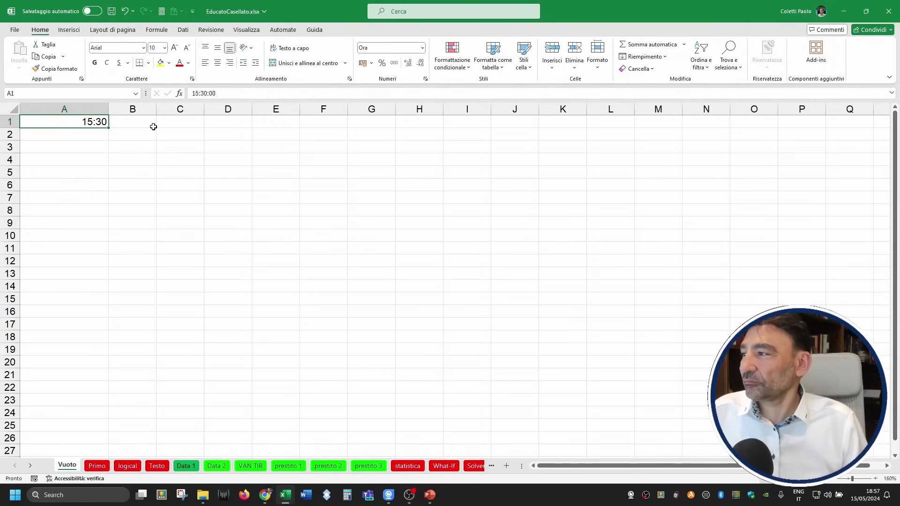
# - Enter 15/05/2024 15:30 in C1 and =A1-C1 in E1, widening column E
pyautogui.click(181, 123)
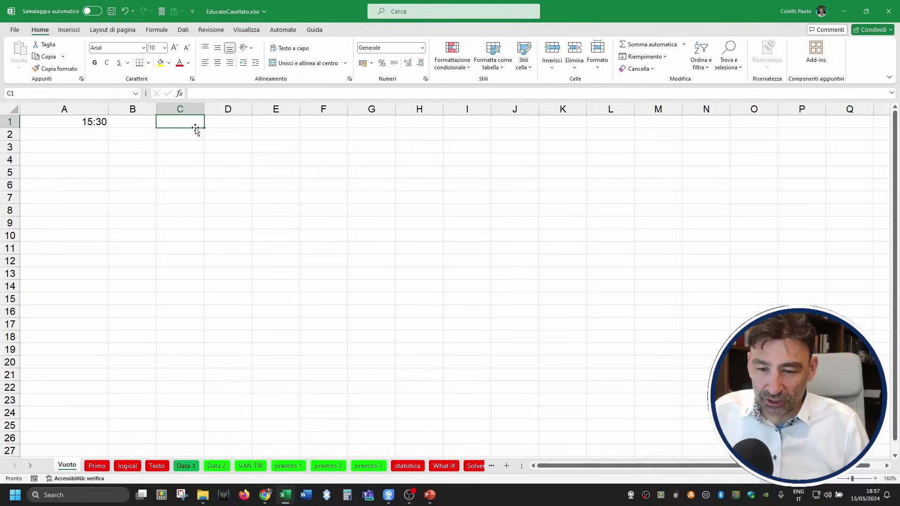
pyautogui.write('15/05')
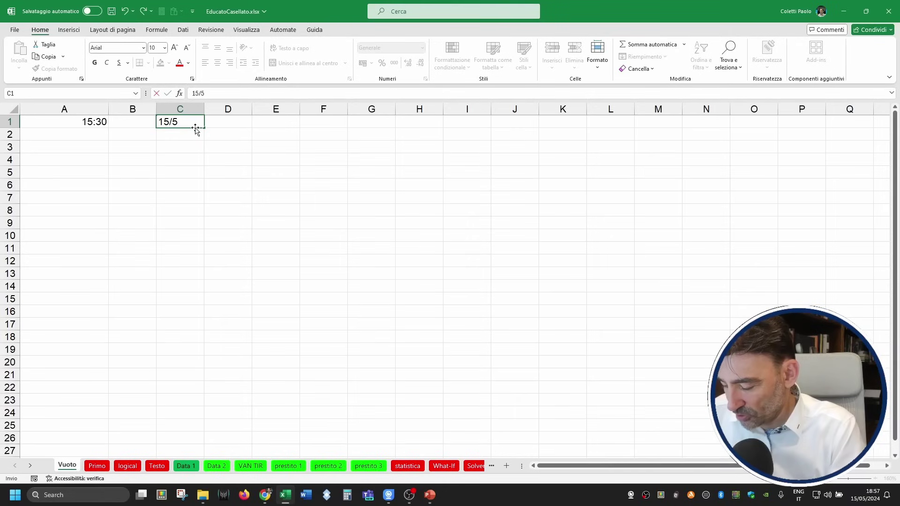
pyautogui.write('/2024 15')
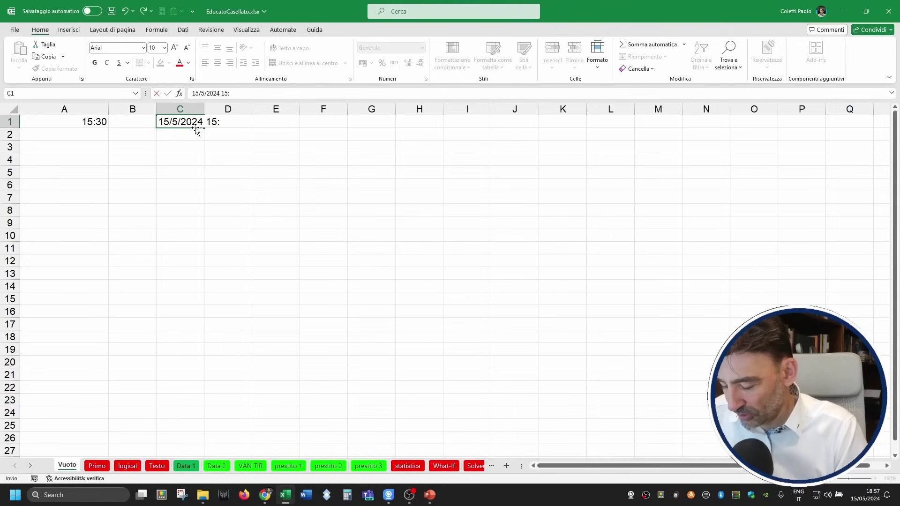
pyautogui.write(':30')
pyautogui.press('Return')
pyautogui.press('Up')
pyautogui.press('Right')
pyautogui.press('Right')
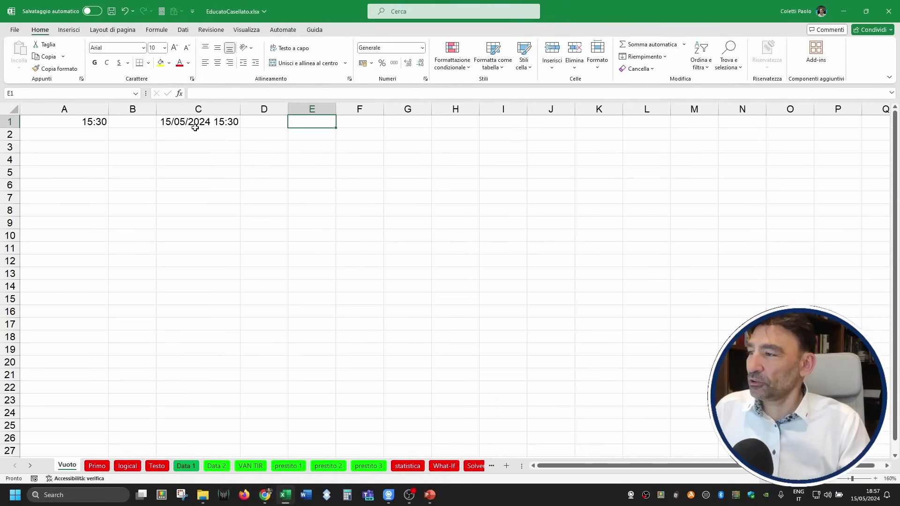
pyautogui.write('=')
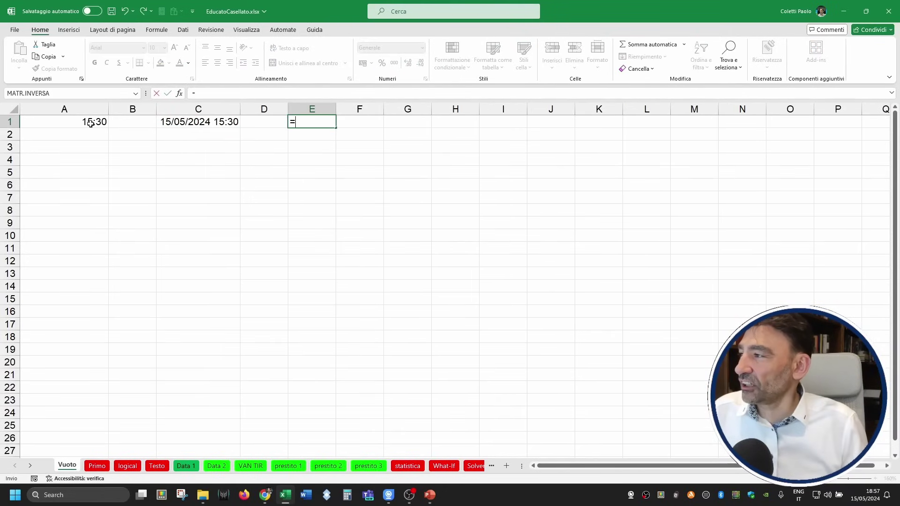
pyautogui.click(91, 122)
pyautogui.write('-')
pyautogui.click(197, 121)
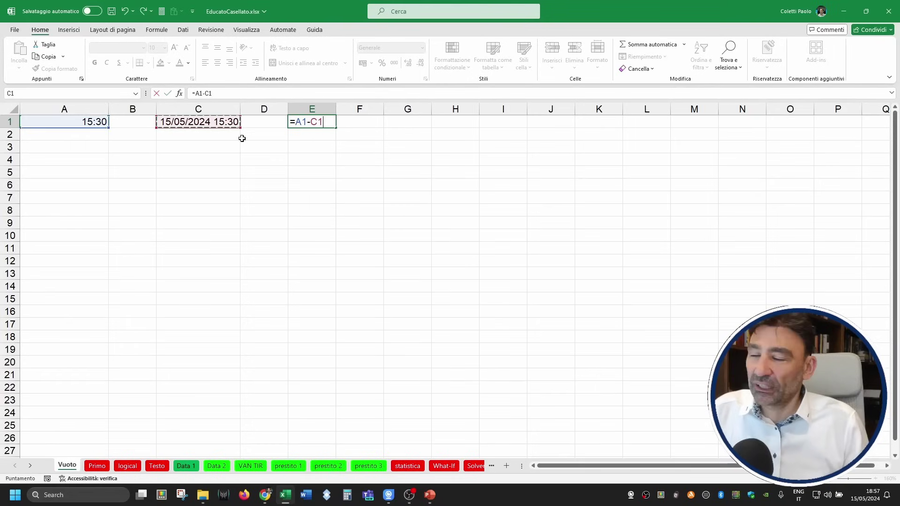
pyautogui.press('Return')
pyautogui.press('Up')
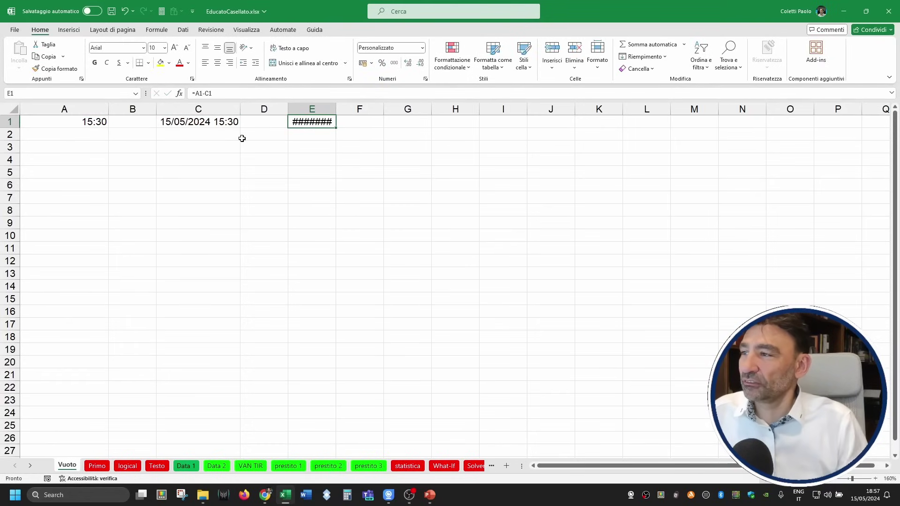
pyautogui.moveTo(336, 115); pyautogui.dragTo(378, 115)
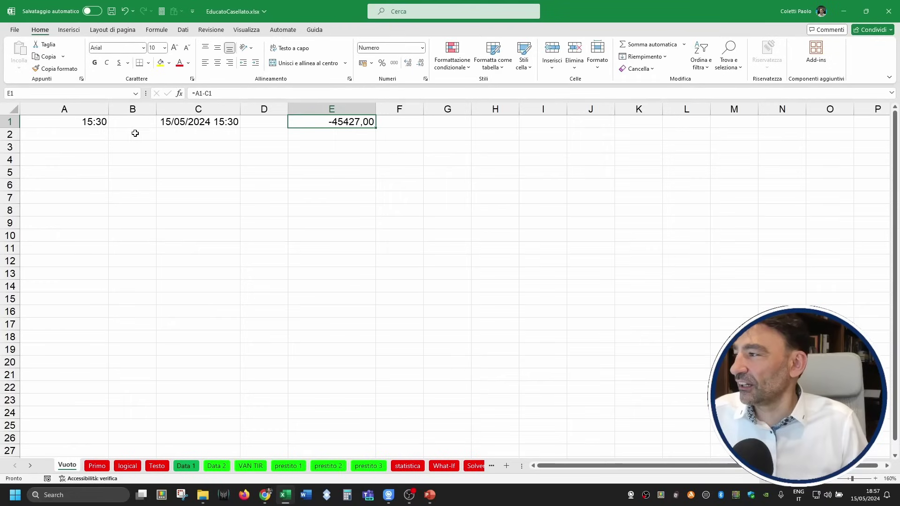
# - Edit C1's date to 01/01/1900 15:30
pyautogui.click(83, 125)
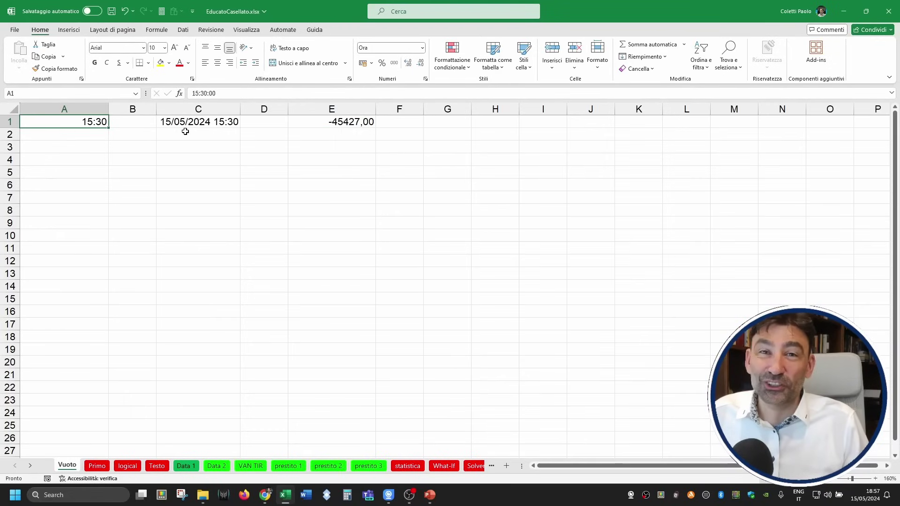
pyautogui.doubleClick(228, 122)
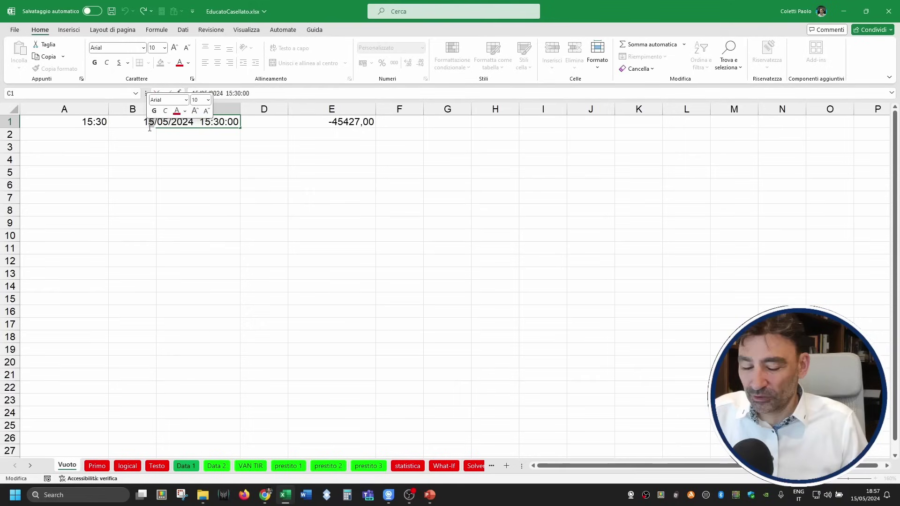
pyautogui.press('BackSpace')
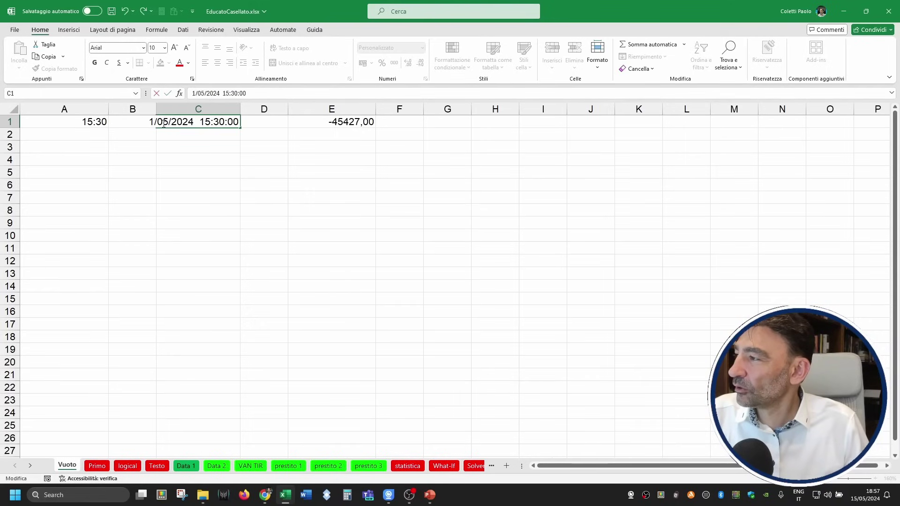
pyautogui.moveTo(163, 124); pyautogui.dragTo(171, 124)
pyautogui.press('BackSpace')
pyautogui.doubleClick(185, 124)
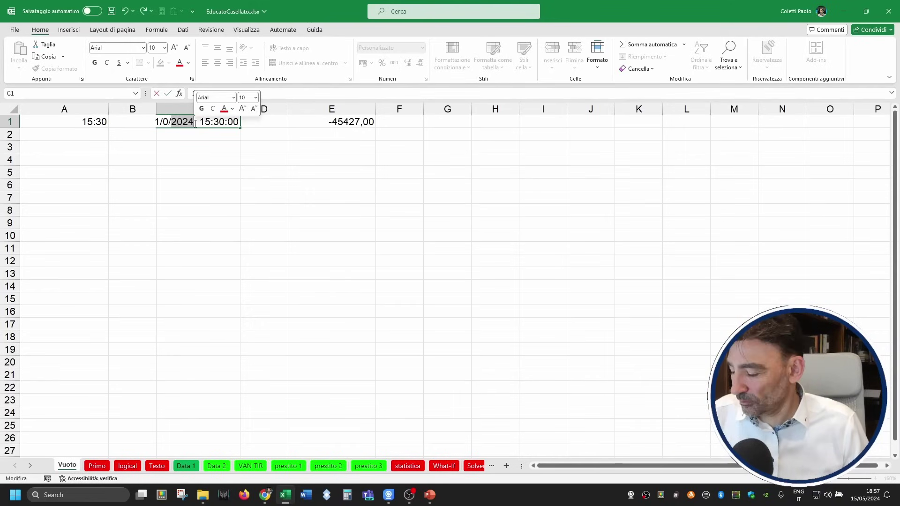
pyautogui.write('1900')
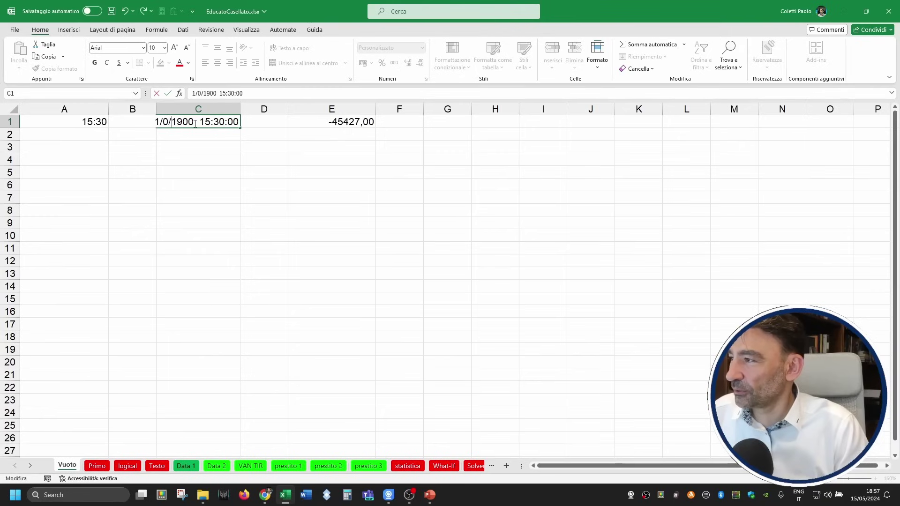
pyautogui.press('BackSpace')
pyautogui.write('1')
pyautogui.press('Return')
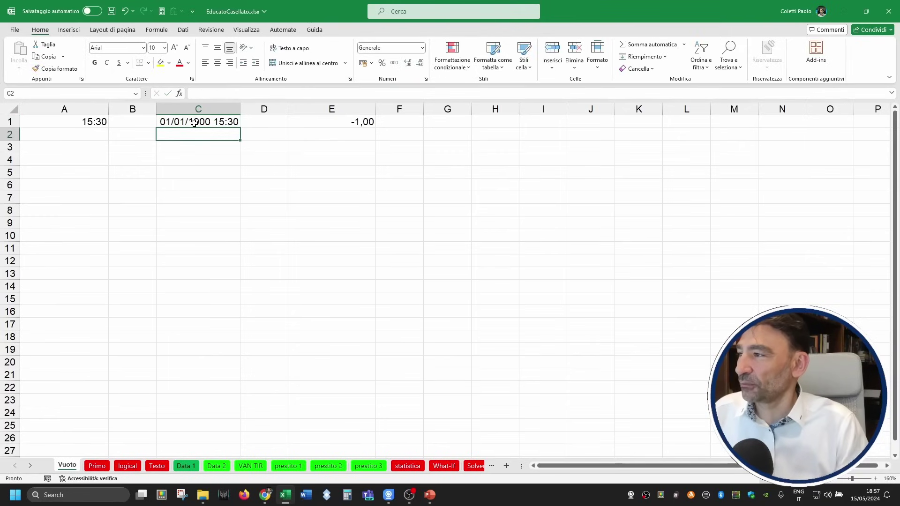
# - Try 00/01/1900 in C1, then restore 01/01/1900 and recheck E1's result
pyautogui.click(319, 123)
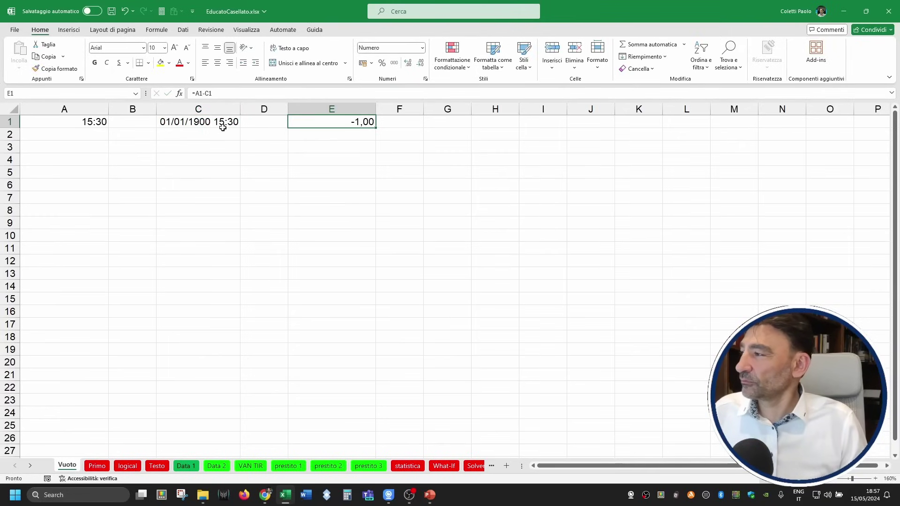
pyautogui.click(209, 122)
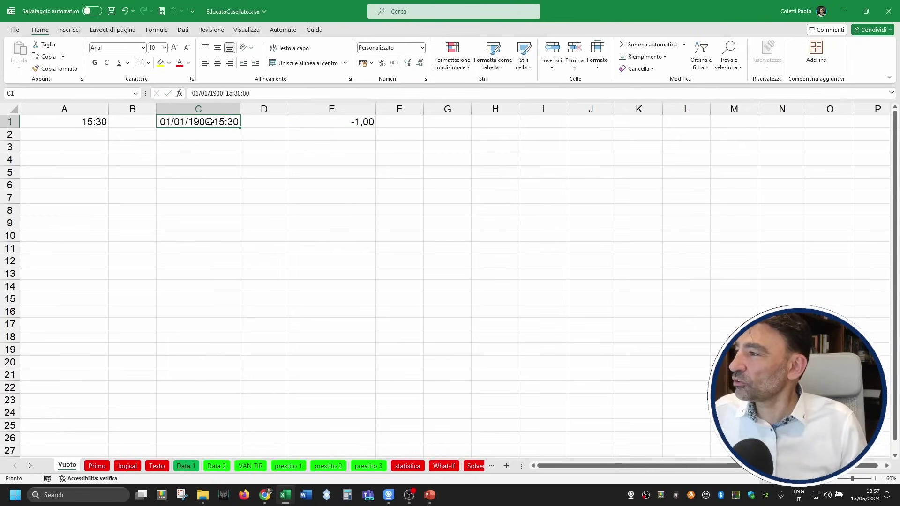
pyautogui.click(197, 94)
pyautogui.write('0')
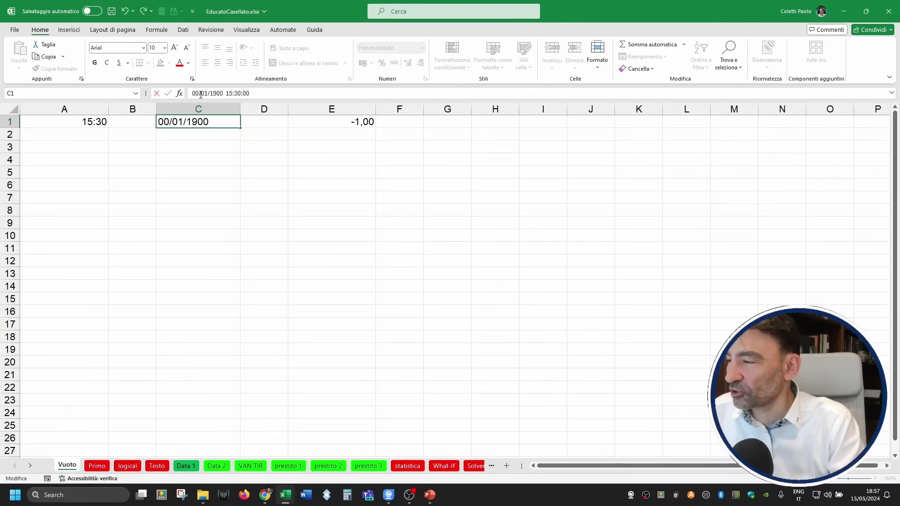
pyautogui.press('Return')
pyautogui.press('Up')
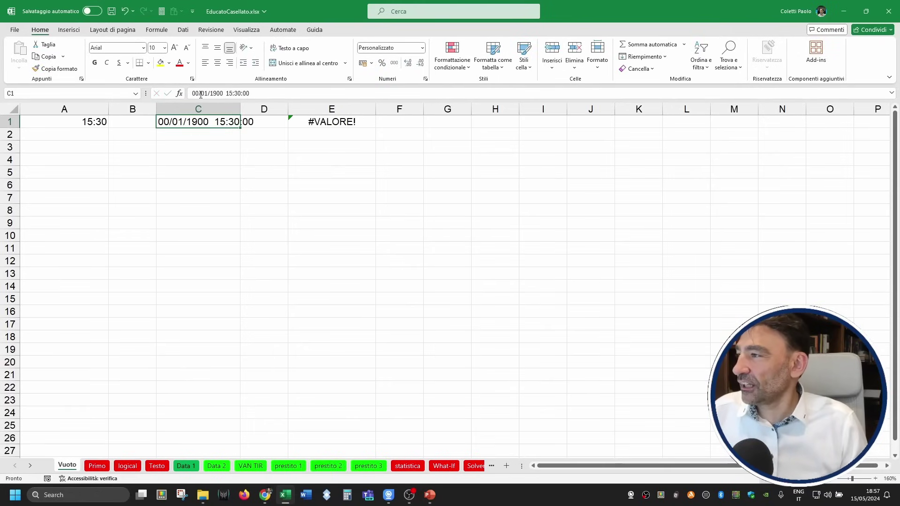
pyautogui.click(199, 94)
pyautogui.press('BackSpace')
pyautogui.write('1')
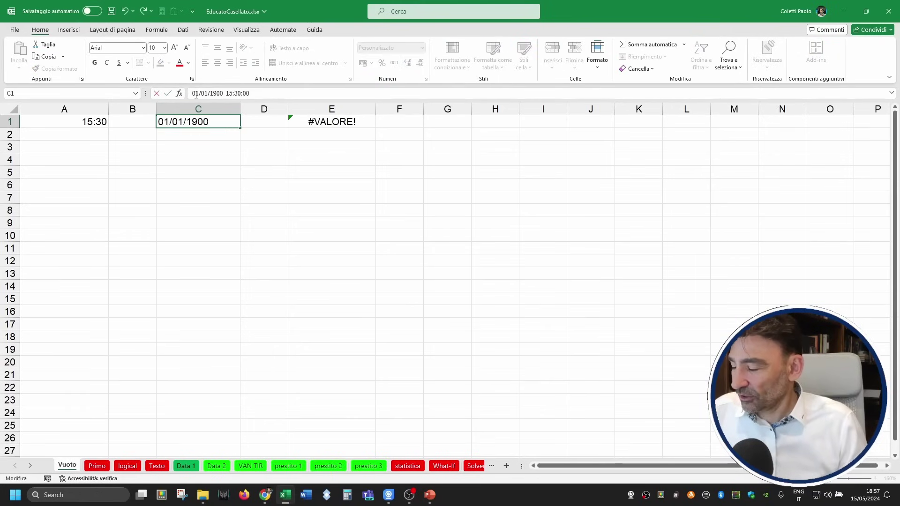
pyautogui.press('Return')
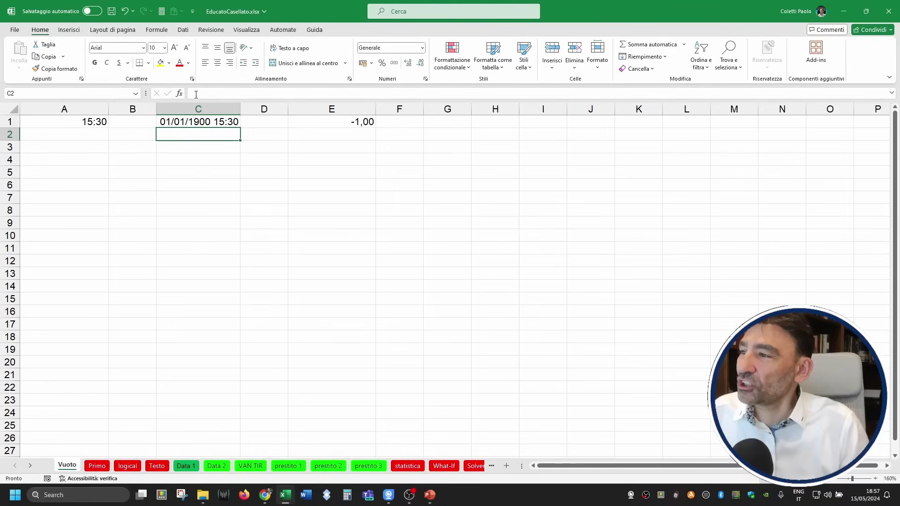
pyautogui.click(368, 120)
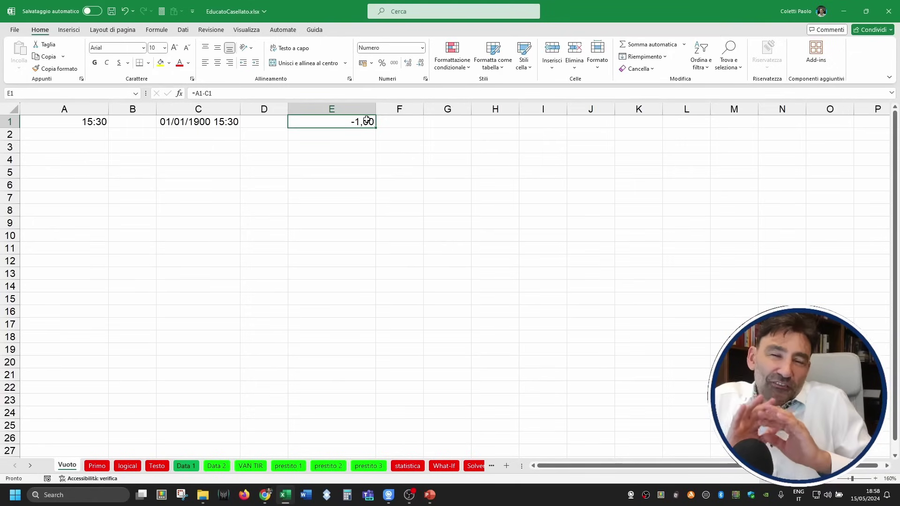
# - Delete row 1, clearing the 15:30, date and =A1-C1 entries
pyautogui.click(353, 174)
pyautogui.rightClick(10, 121)
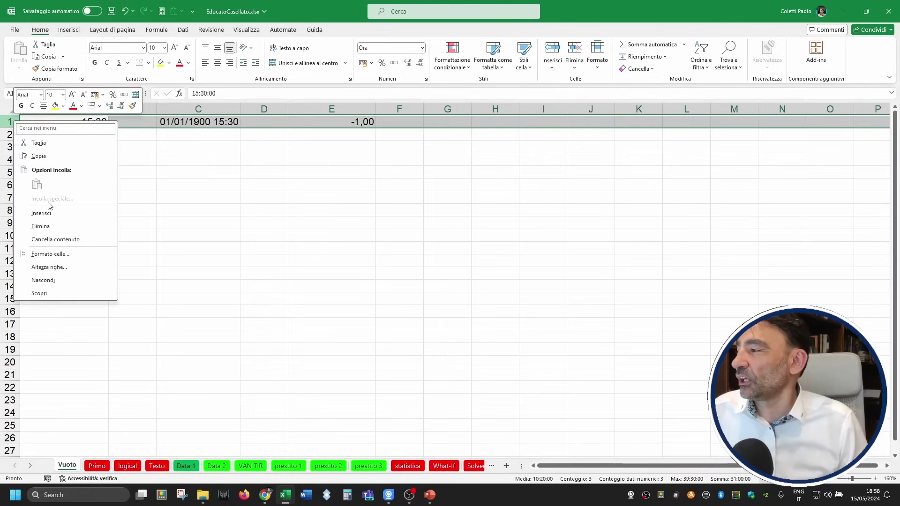
pyautogui.click(40, 225)
pyautogui.click(187, 175)
pyautogui.click(70, 121)
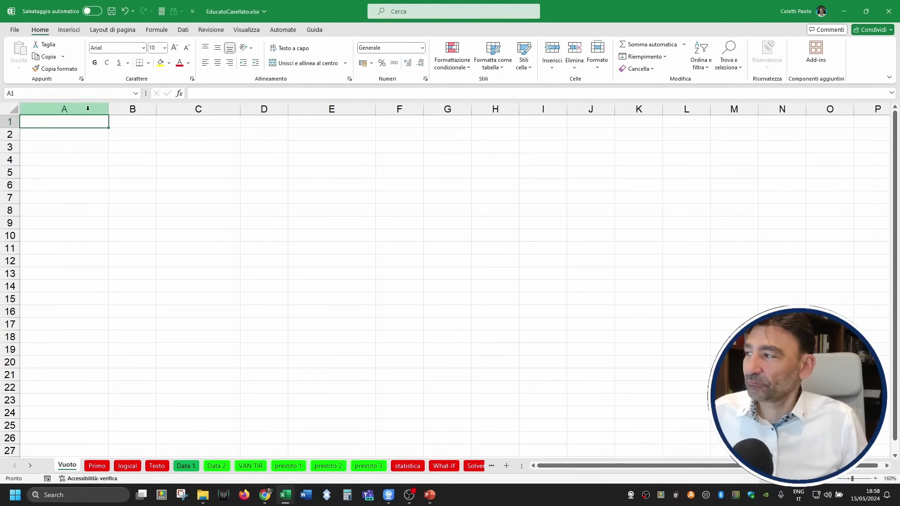
# - Delete column A and widen the new column A
pyautogui.click(71, 108)
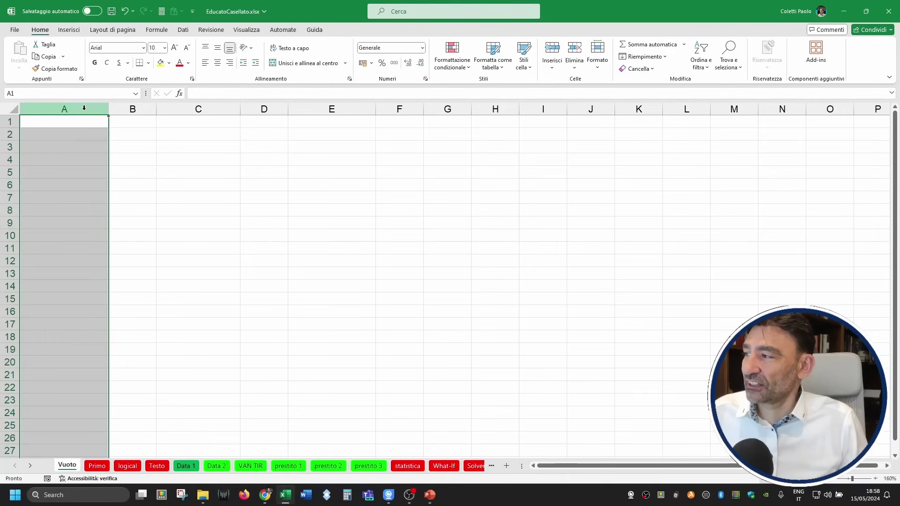
pyautogui.rightClick(84, 108)
pyautogui.click(97, 215)
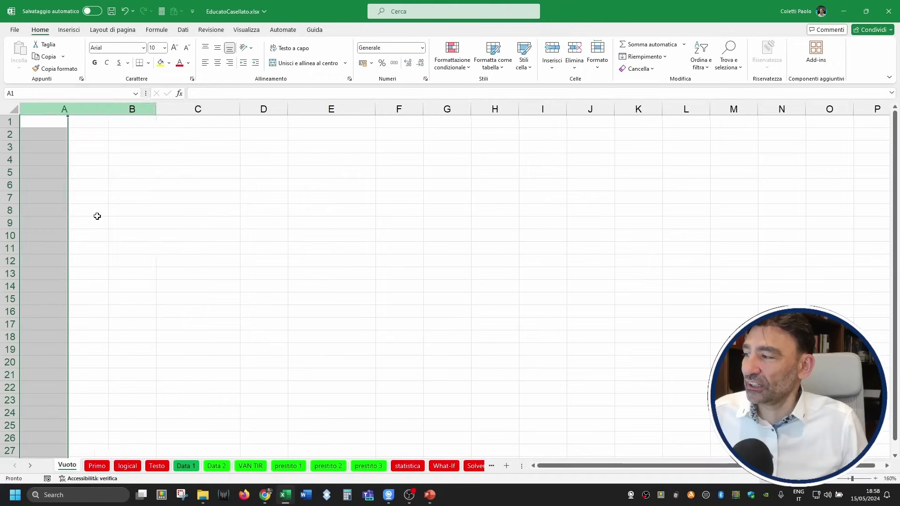
pyautogui.moveTo(68, 109); pyautogui.dragTo(102, 109)
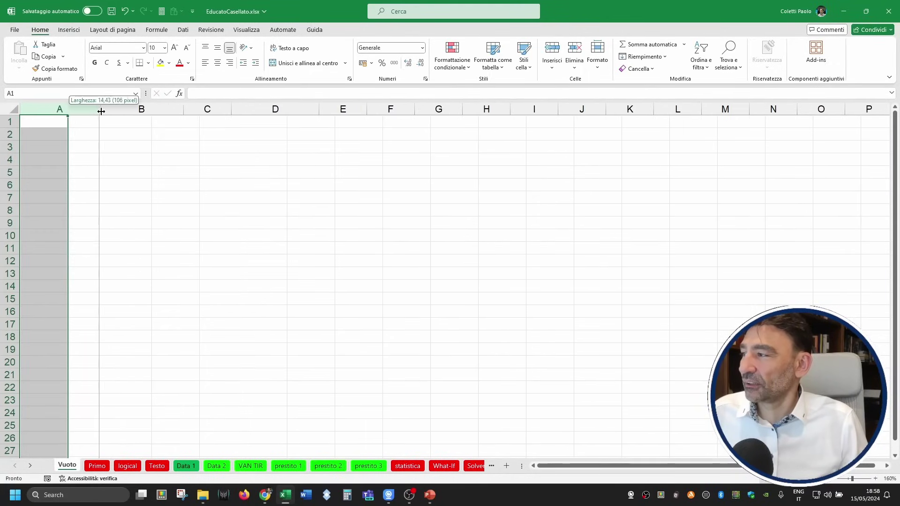
# - Enter 23 in B1 and 23,6 in B2, then compare the two cells
pyautogui.click(146, 123)
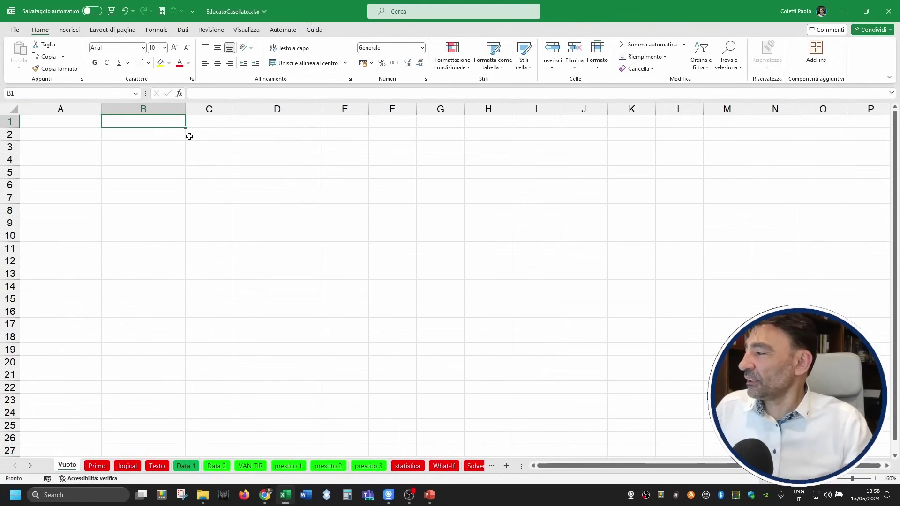
pyautogui.write('23')
pyautogui.press('Return')
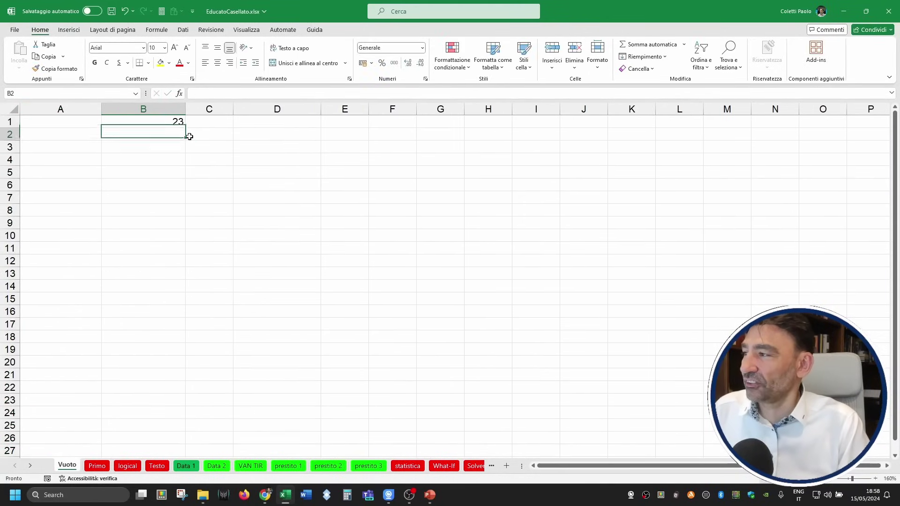
pyautogui.write('23,')
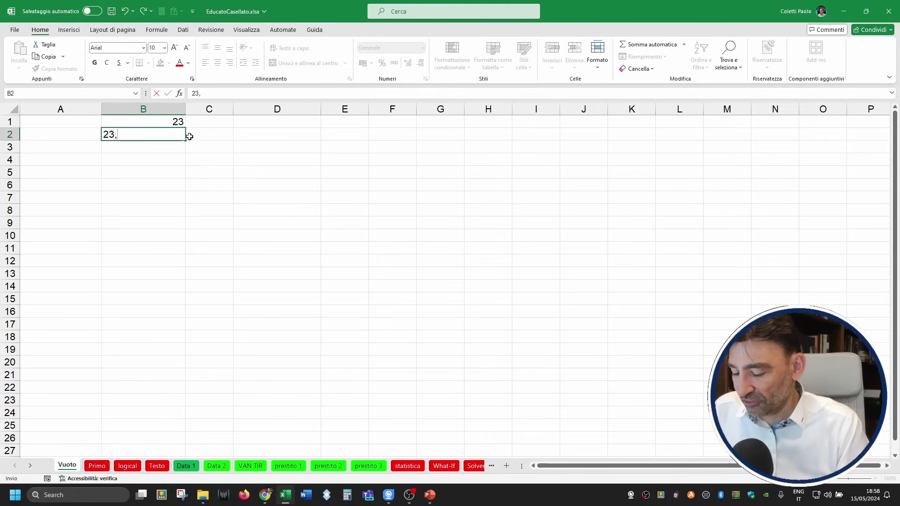
pyautogui.write('6')
pyautogui.press('Return')
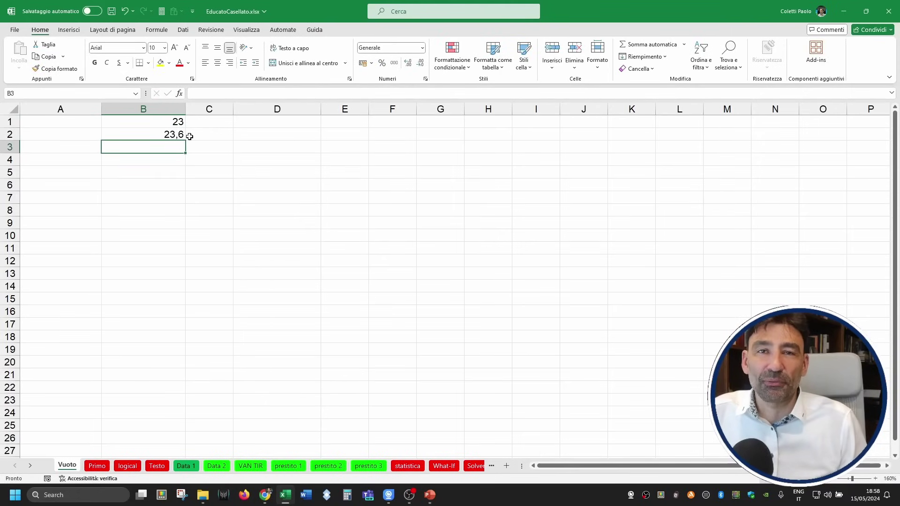
pyautogui.click(176, 136)
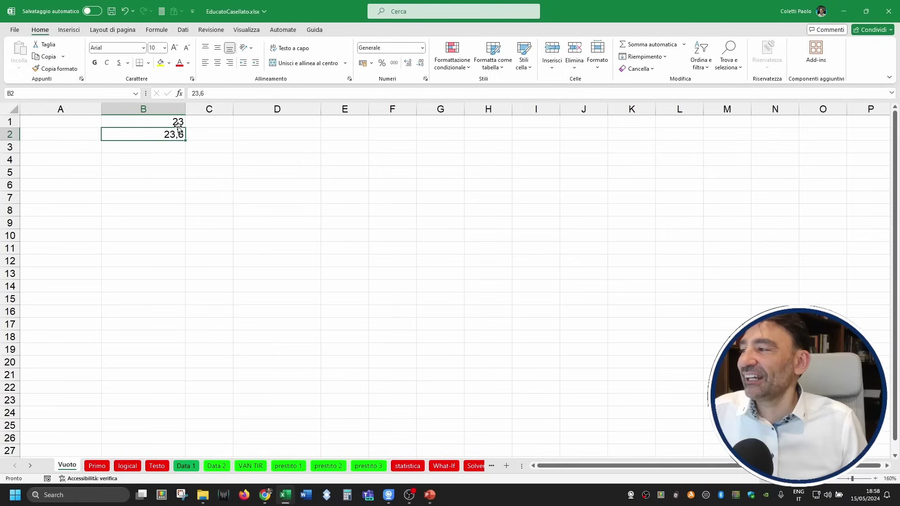
pyautogui.moveTo(176, 135); pyautogui.dragTo(176, 121)
pyautogui.click(176, 135)
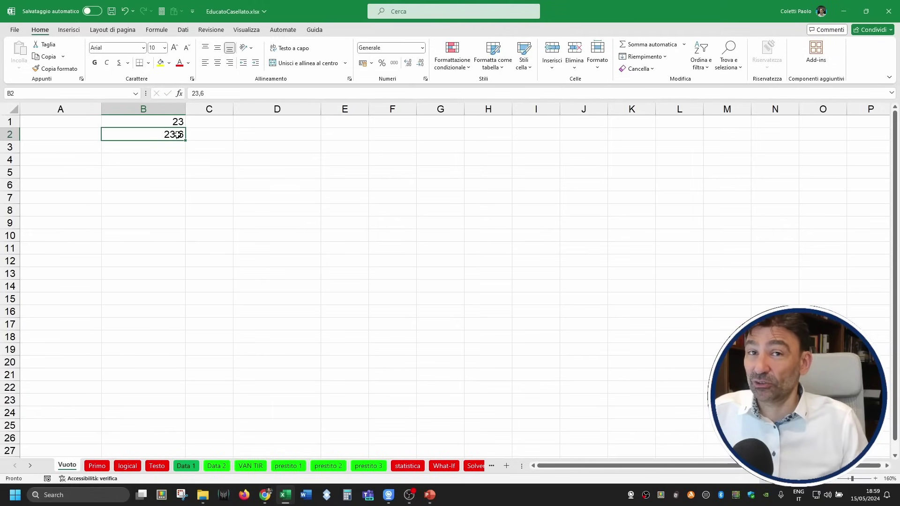
# - Enter 23.6 in B3, which stays left-aligned text, and 23.600 in B4, then check B4's value
pyautogui.click(179, 149)
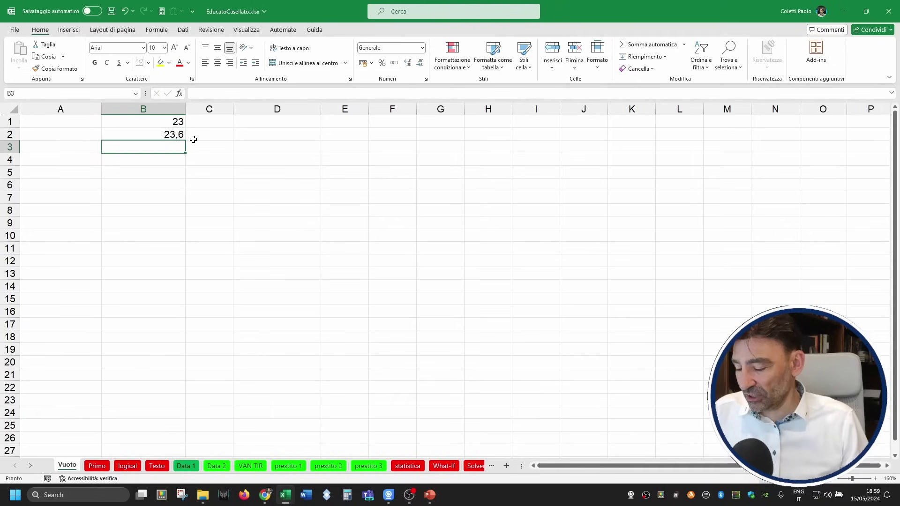
pyautogui.write('23.6')
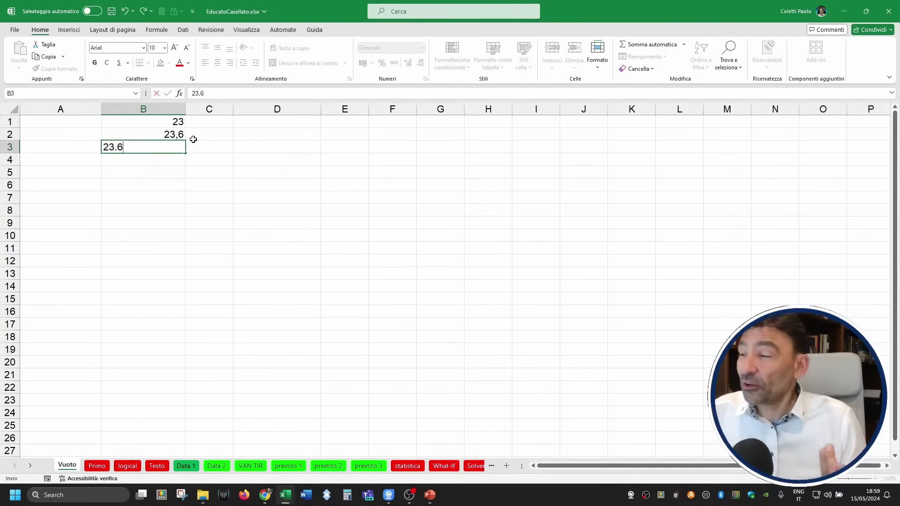
pyautogui.press('Return')
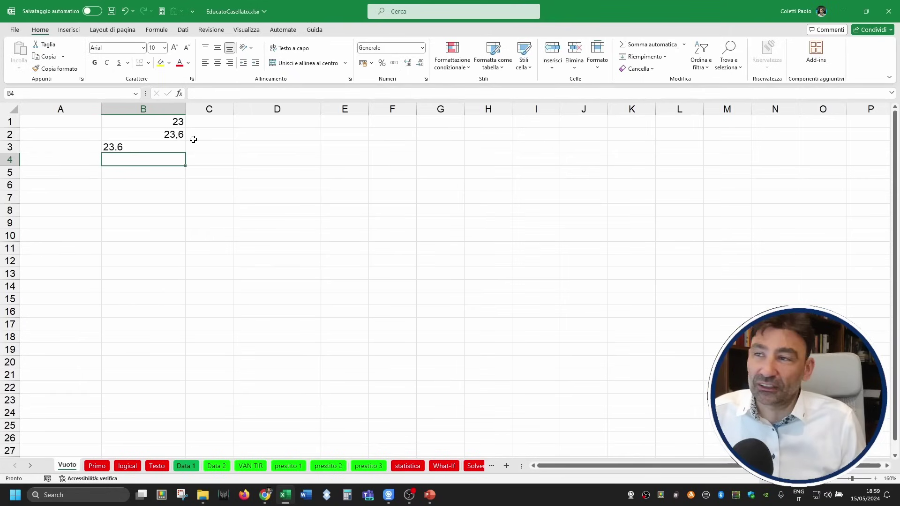
pyautogui.write('23.600')
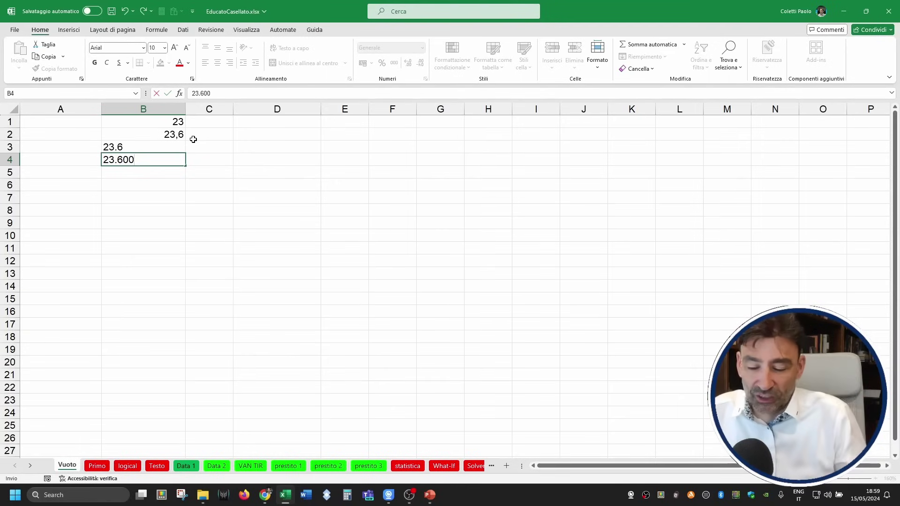
pyautogui.press('Return')
pyautogui.press('Up')
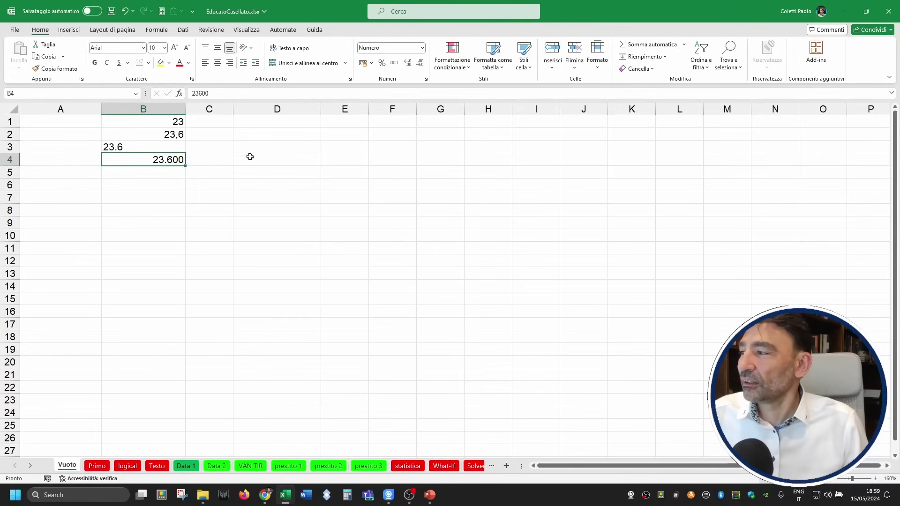
# - Enter ,23 in B5 and (24) in B6 so they become 0,23 and -24
pyautogui.click(156, 170)
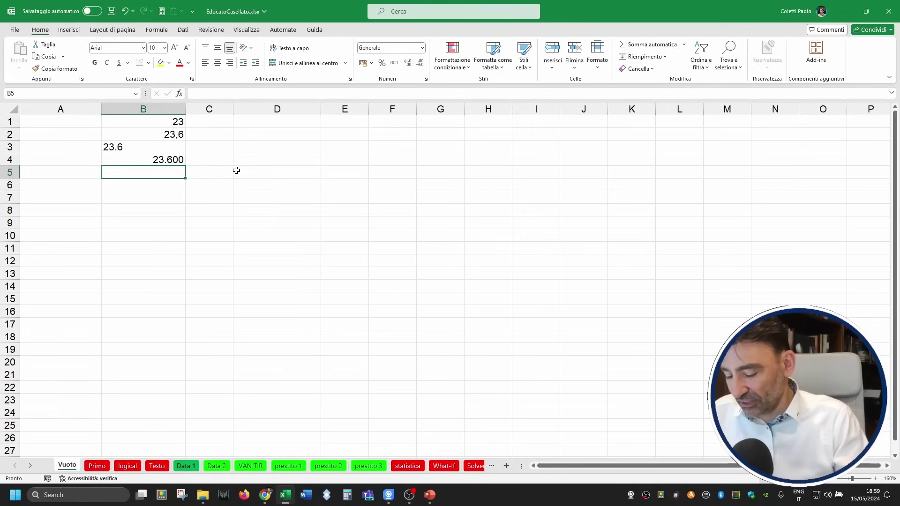
pyautogui.write(',23')
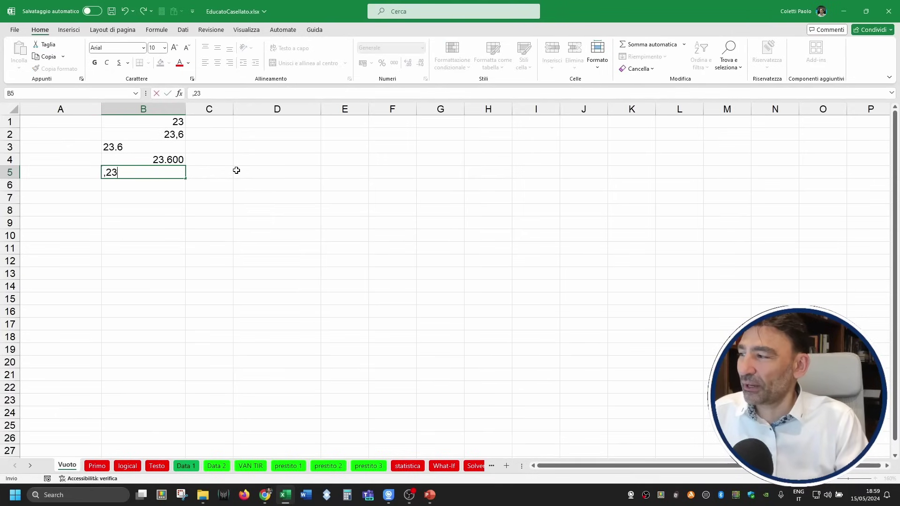
pyautogui.press('Return')
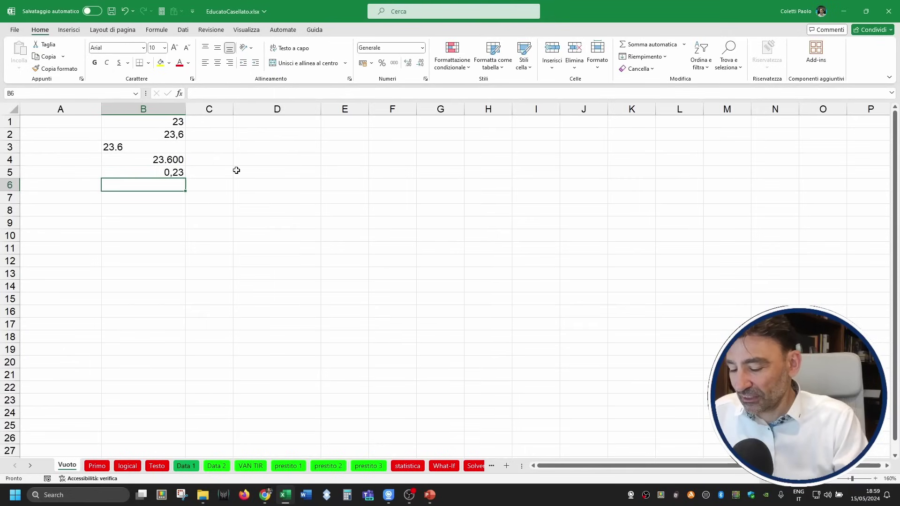
pyautogui.write('(24')
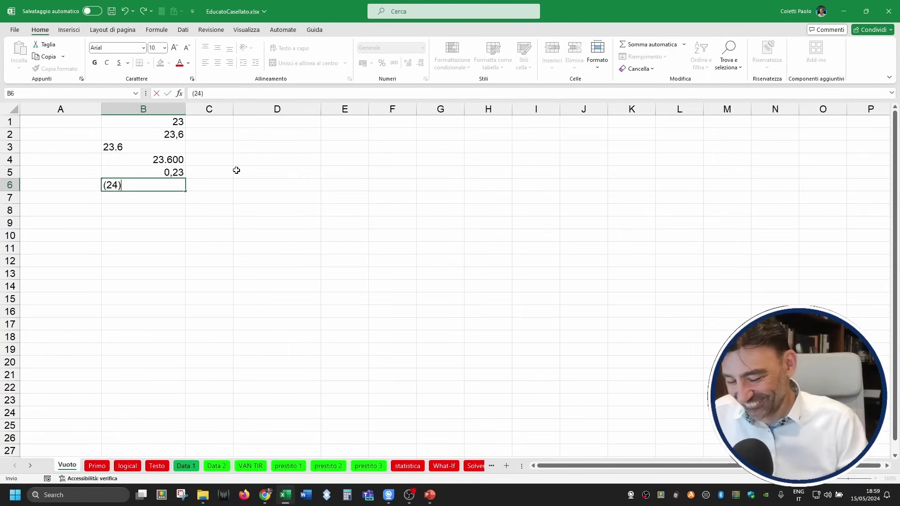
pyautogui.hotkey('ctrl', 'Return')
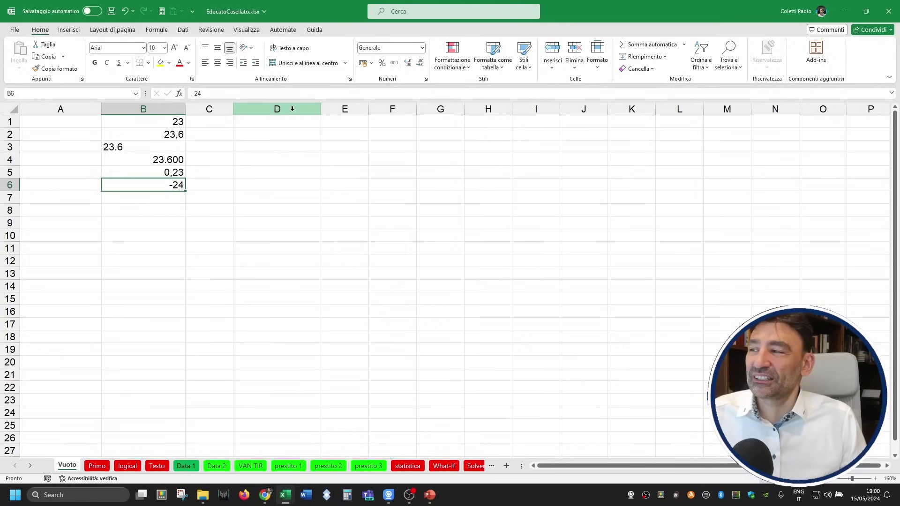
pyautogui.click(291, 109)
pyautogui.click(422, 47)
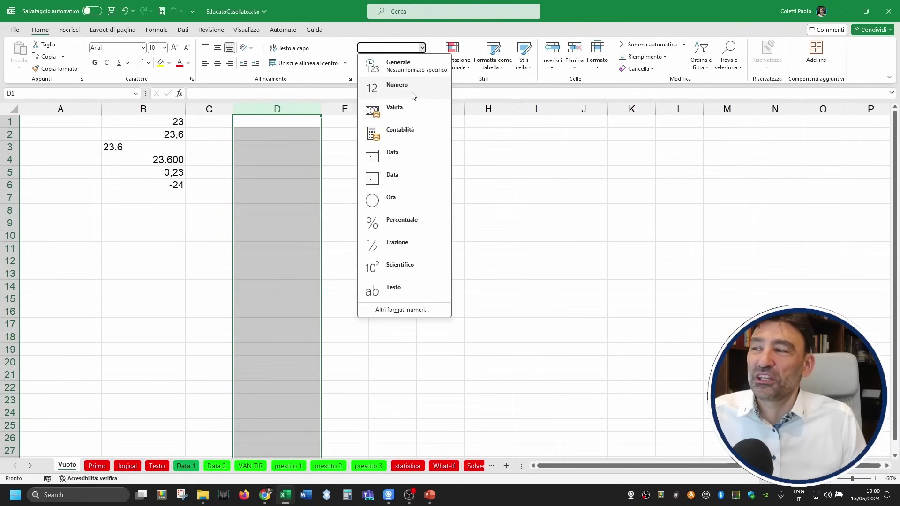
pyautogui.click(439, 33)
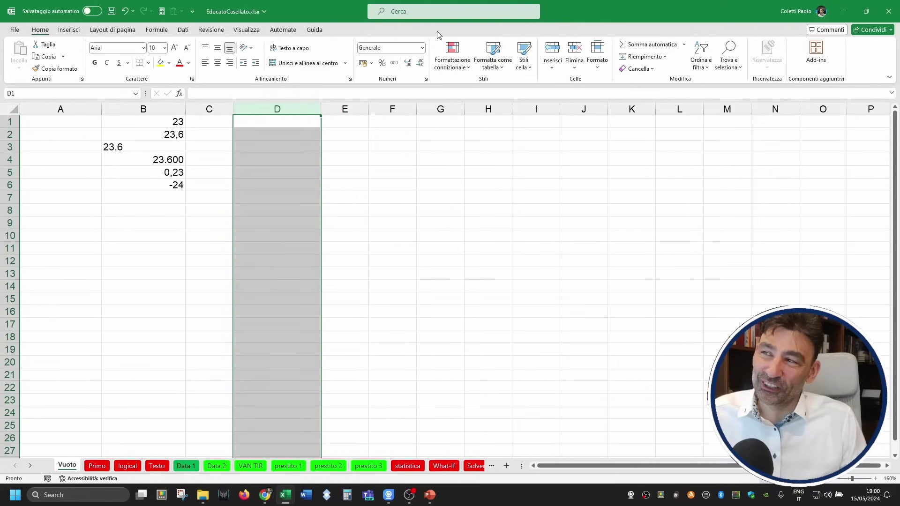
pyautogui.click(363, 167)
pyautogui.click(137, 146)
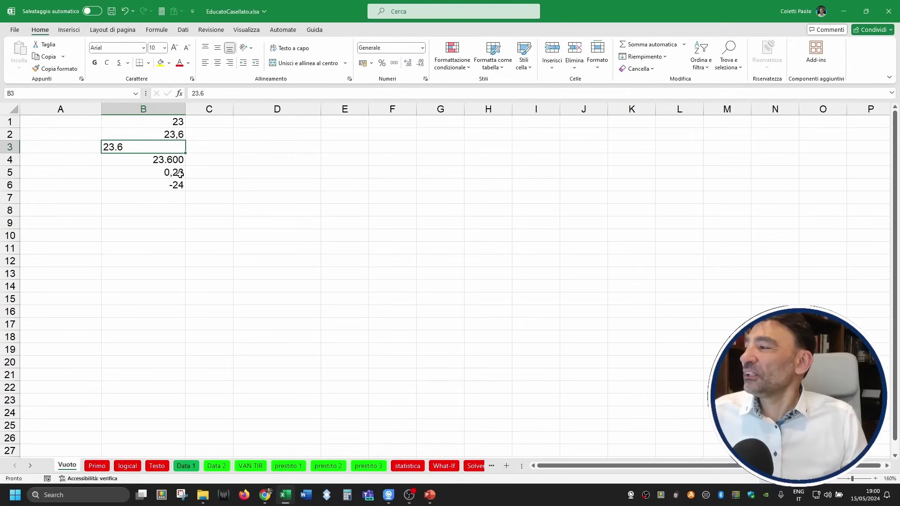
pyautogui.moveTo(172, 119); pyautogui.dragTo(176, 186)
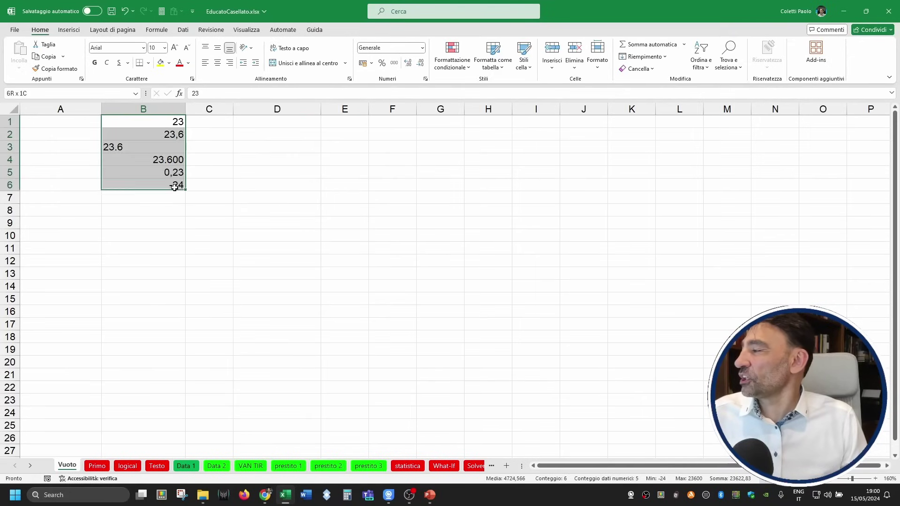
# - Enter 24 € in B7 and check it is stored as a right-aligned number
pyautogui.click(215, 195)
pyautogui.click(177, 199)
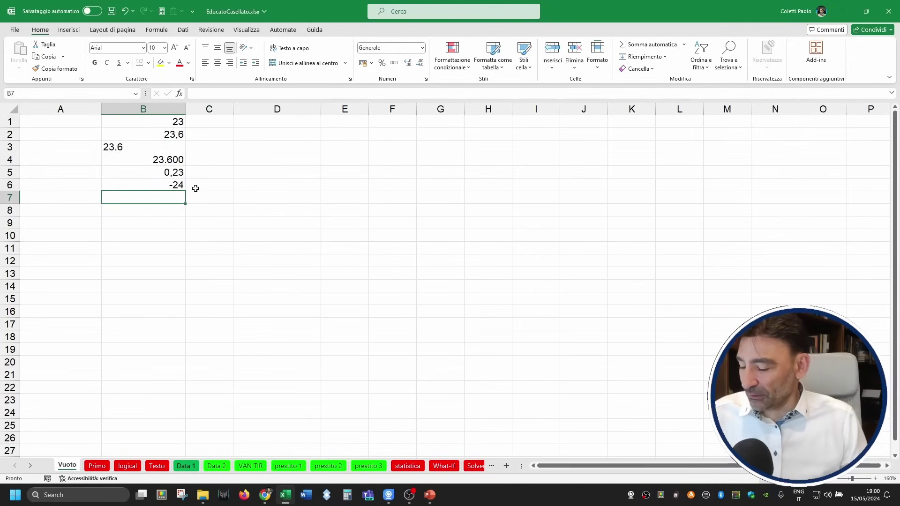
pyautogui.write('24 ')
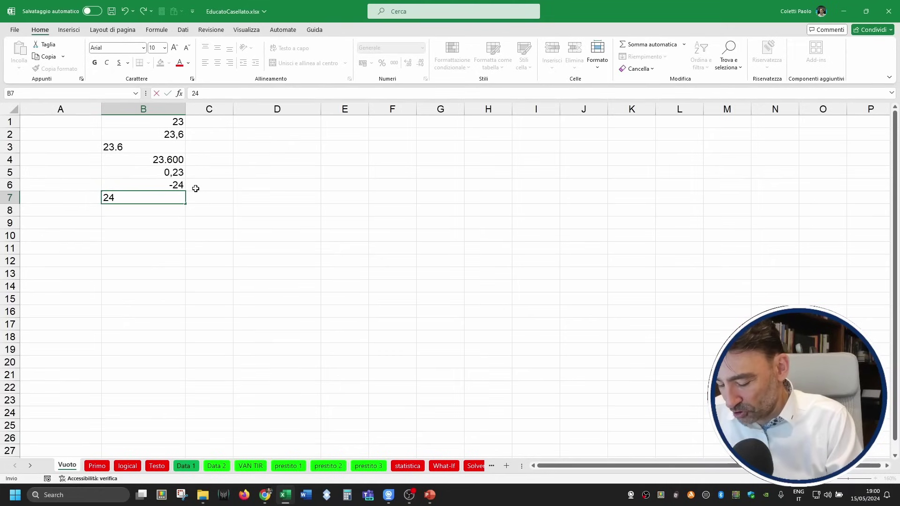
pyautogui.write('€')
pyautogui.press('Return')
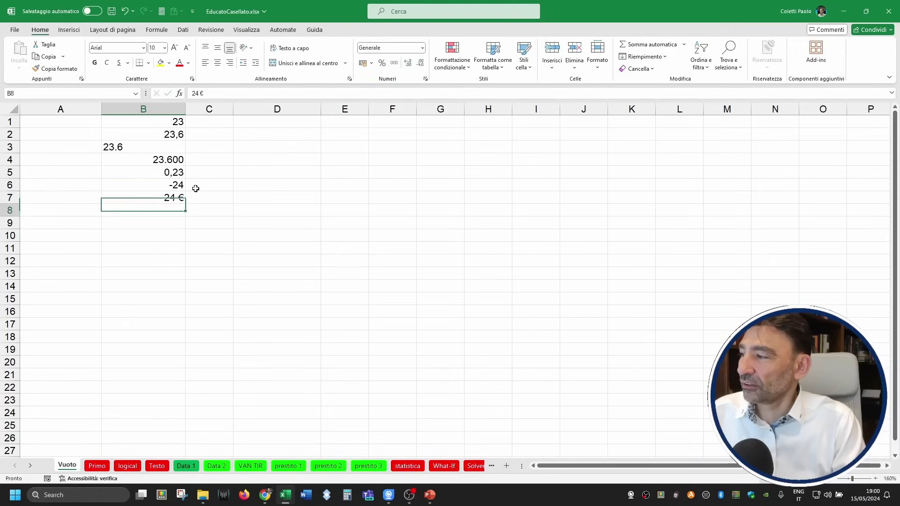
pyautogui.press('Up')
pyautogui.press('Down')
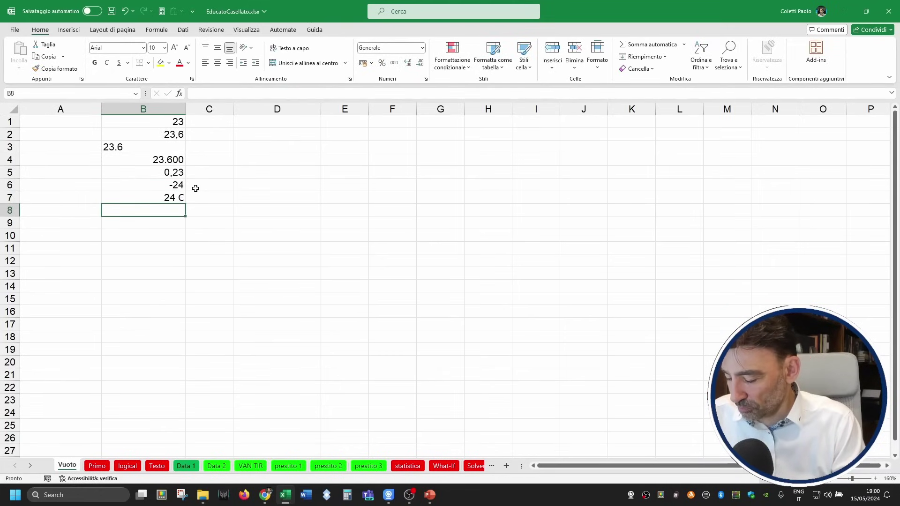
# - Enter 24 $ in B8 and 24 £ in B9, both ending up as left-aligned text
pyautogui.write('24 $')
pyautogui.press('Return')
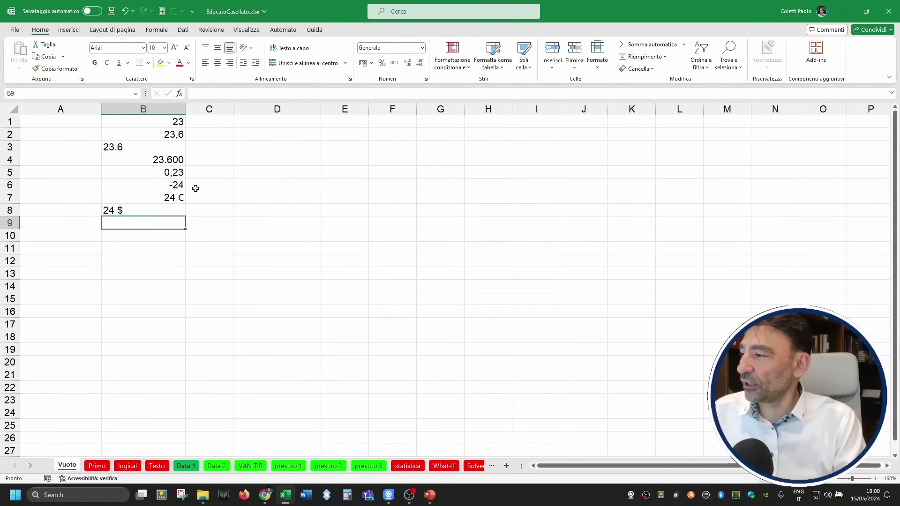
pyautogui.write('24 ')
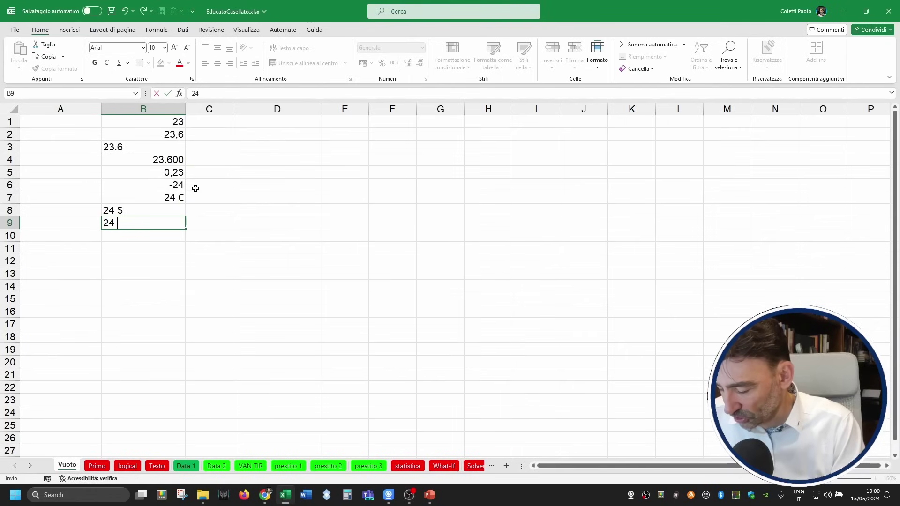
pyautogui.write('£')
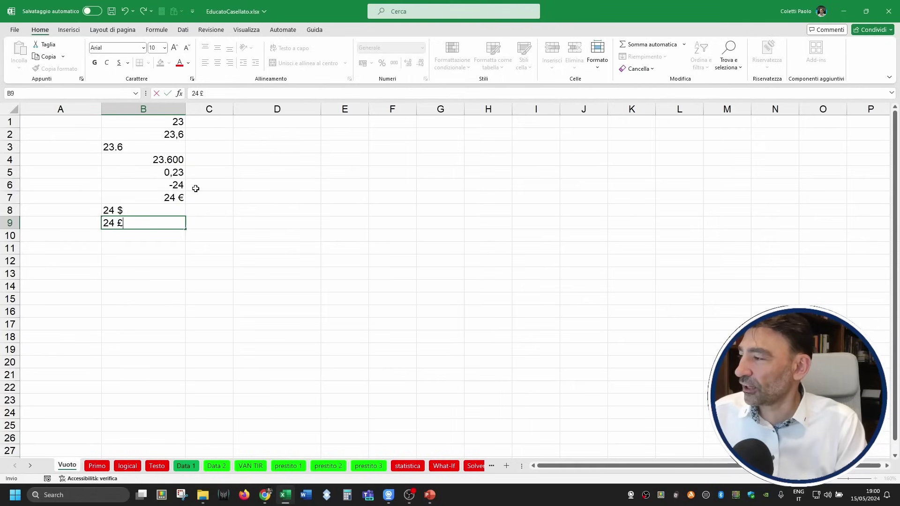
pyautogui.press('Return')
pyautogui.press('Up')
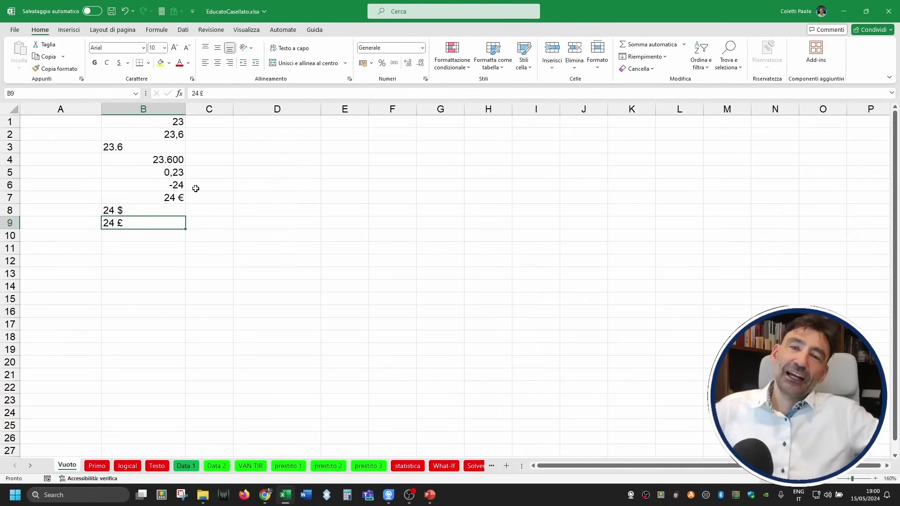
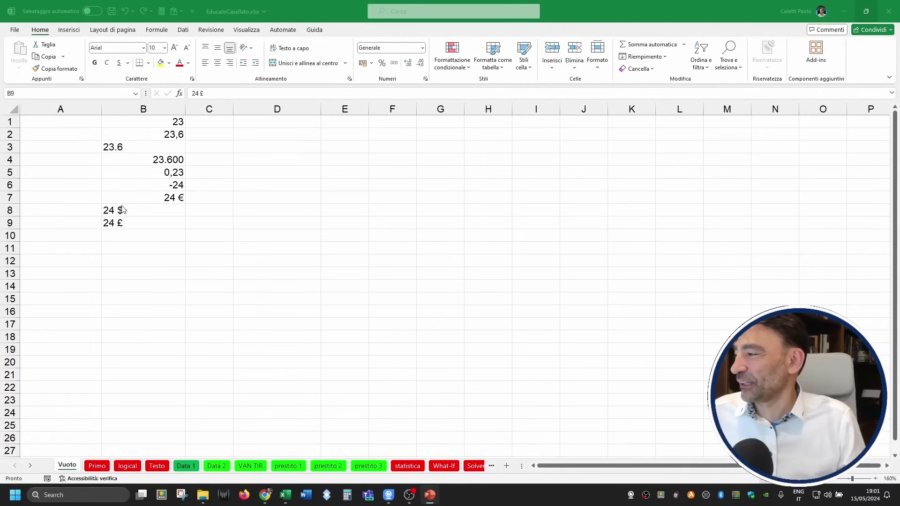
# - Select column D and review the currency options in Format Cells without applying any
pyautogui.hotkey('alt', 'Tab')
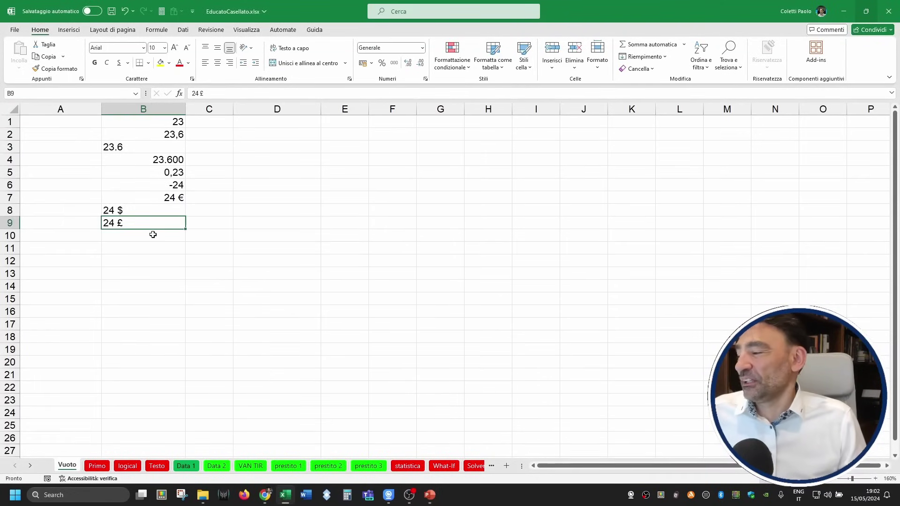
pyautogui.click(153, 236)
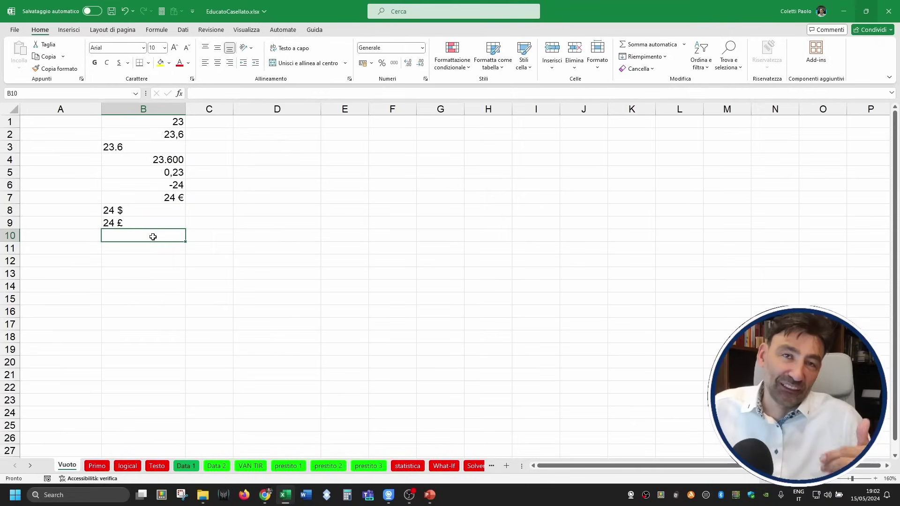
pyautogui.click(286, 109)
pyautogui.click(422, 49)
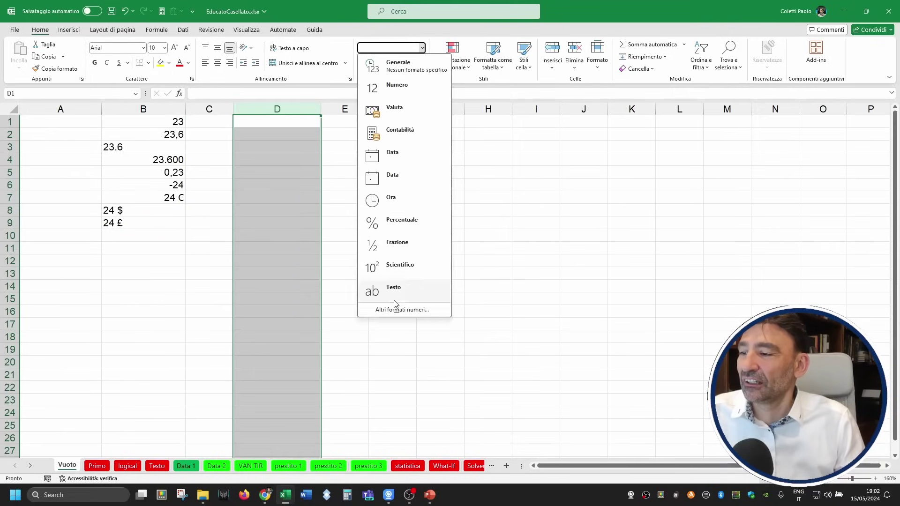
pyautogui.click(378, 307)
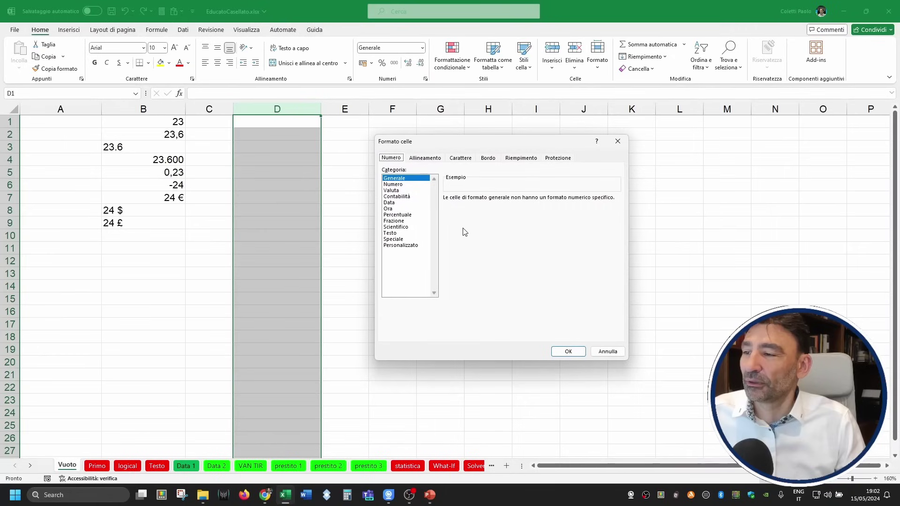
pyautogui.click(399, 191)
pyautogui.click(607, 348)
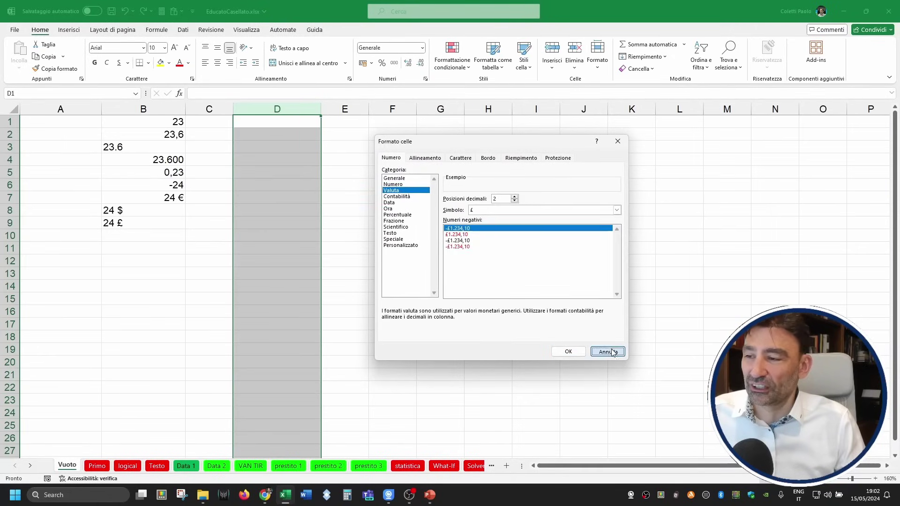
pyautogui.click(467, 272)
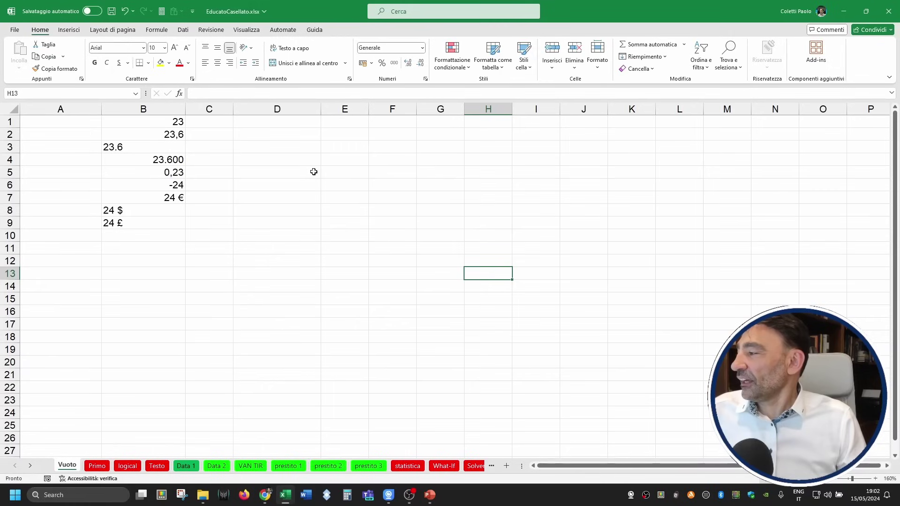
# - Enter the date 22/3/2025 in cell D1
pyautogui.click(285, 126)
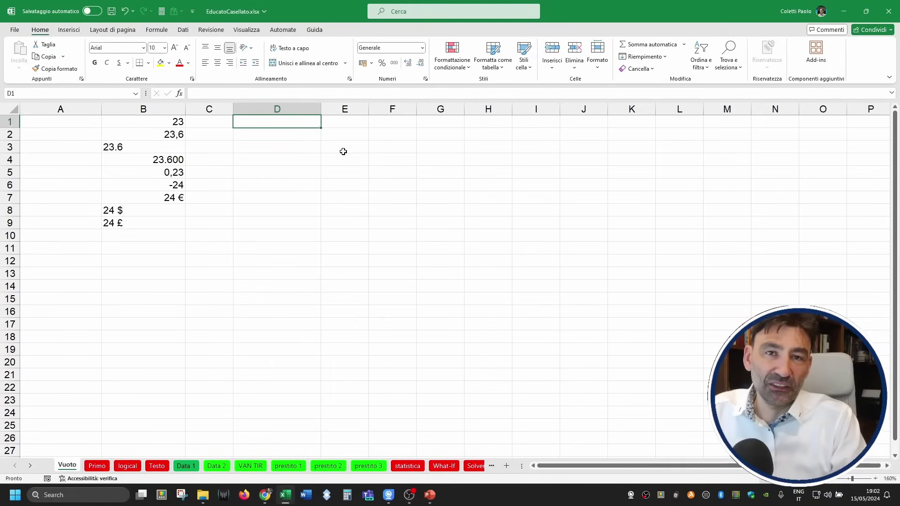
pyautogui.write('3/')
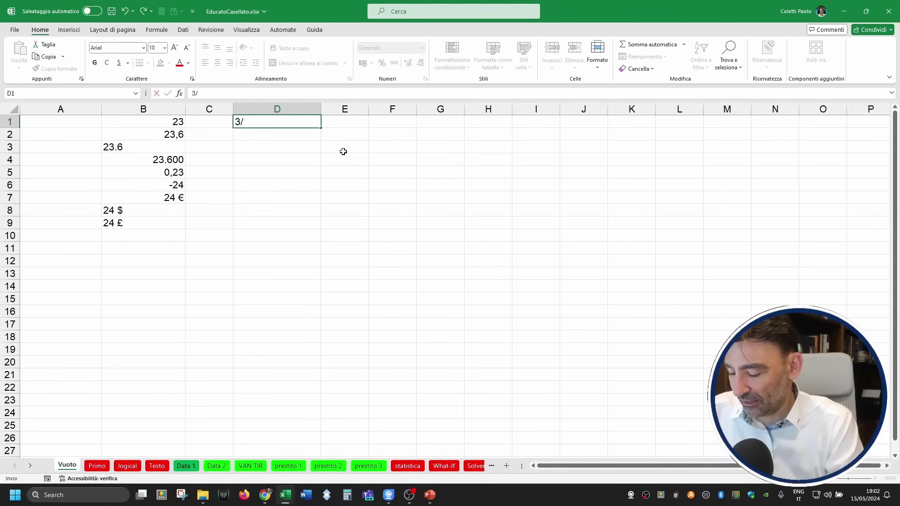
pyautogui.press('BackSpace')
pyautogui.write('2')
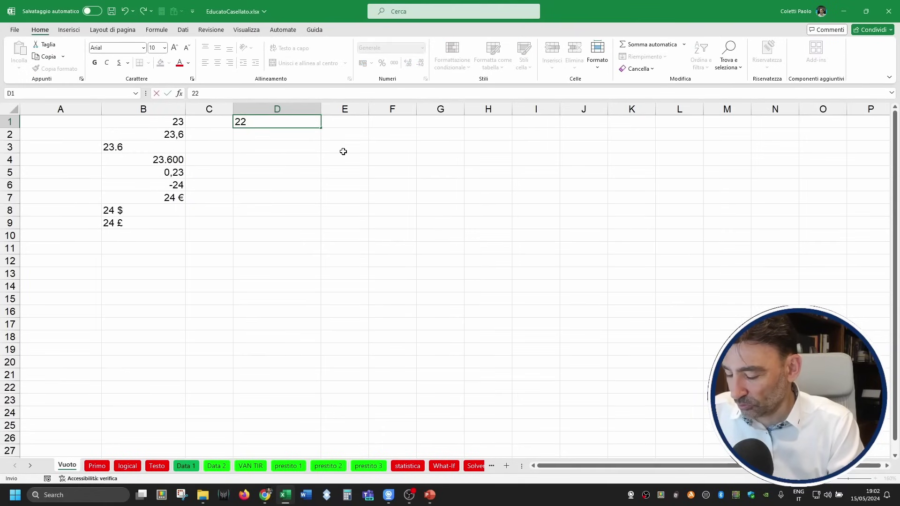
pyautogui.write('/3/2025')
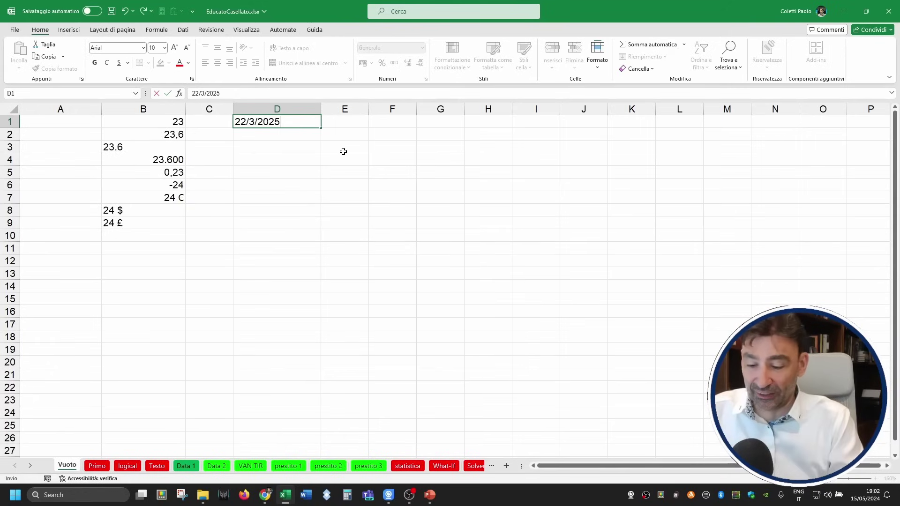
pyautogui.press('Return')
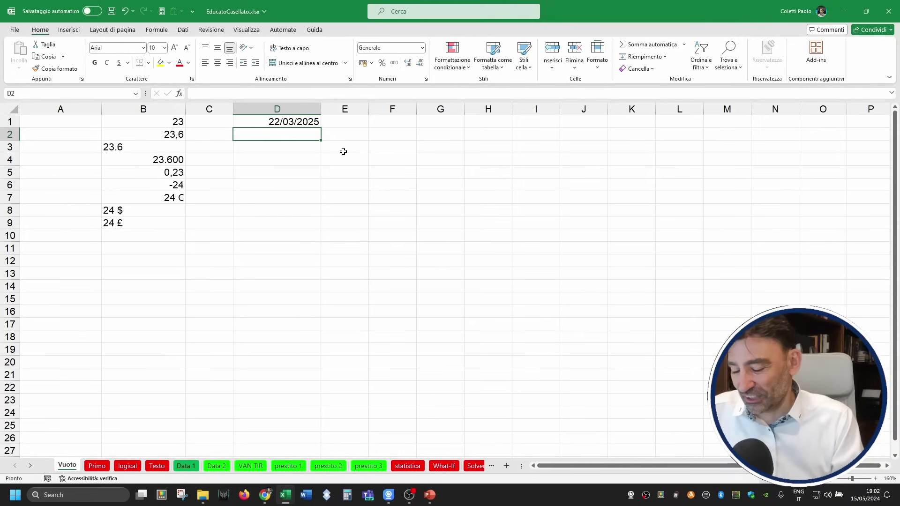
# - Enter 7/3/24 in D2 so it shows as the date 07/03/2024
pyautogui.write('8/8/')
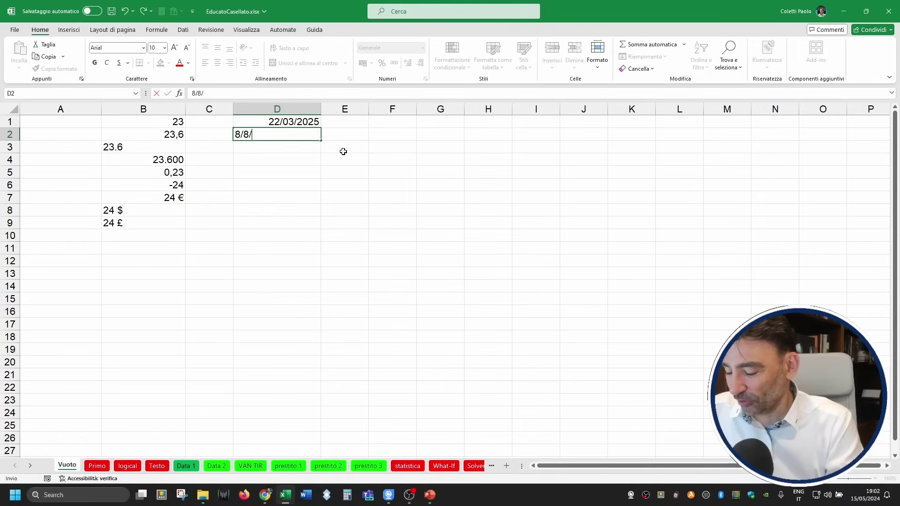
pyautogui.write('2024')
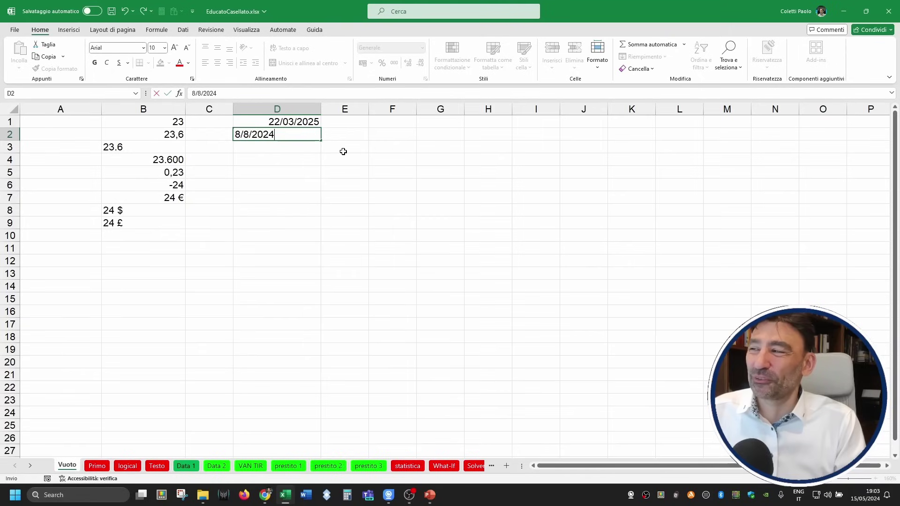
pyautogui.press('Escape')
pyautogui.write('7')
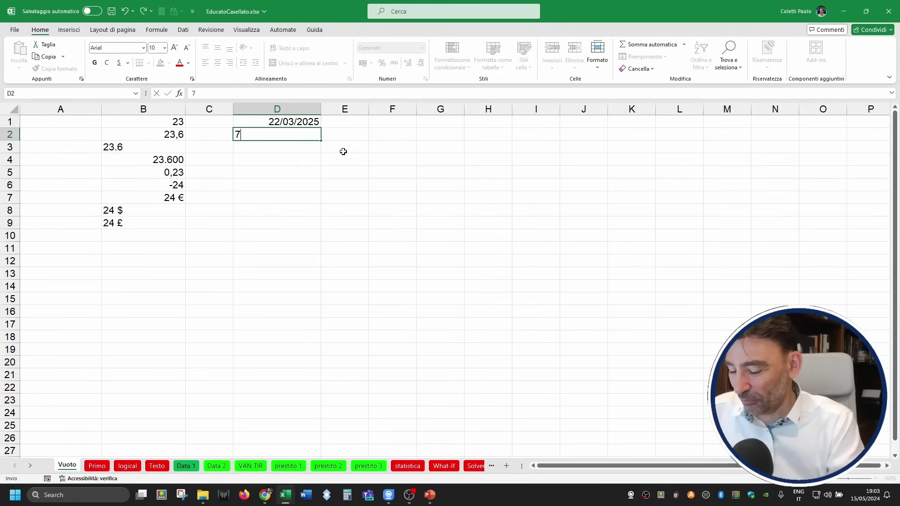
pyautogui.write('/3/2024')
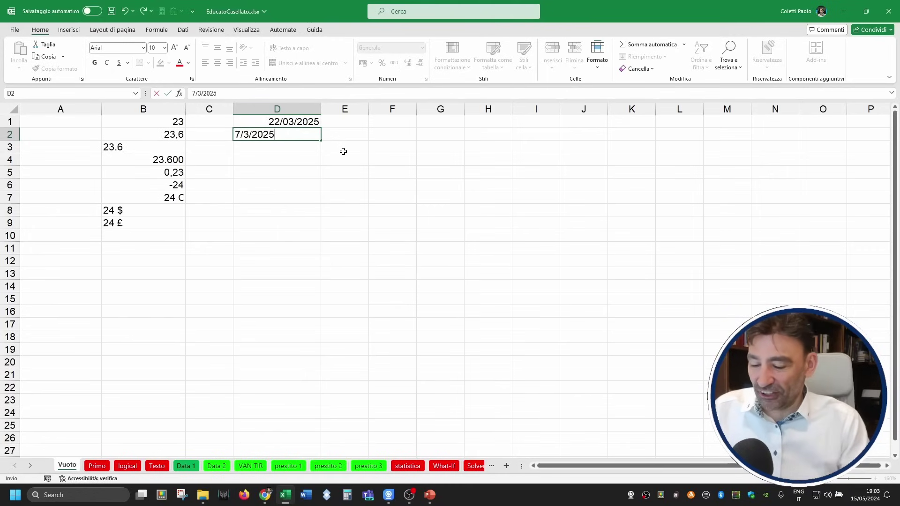
pyautogui.press('BackSpace')
pyautogui.press('BackSpace')
pyautogui.press('BackSpace')
pyautogui.write('4')
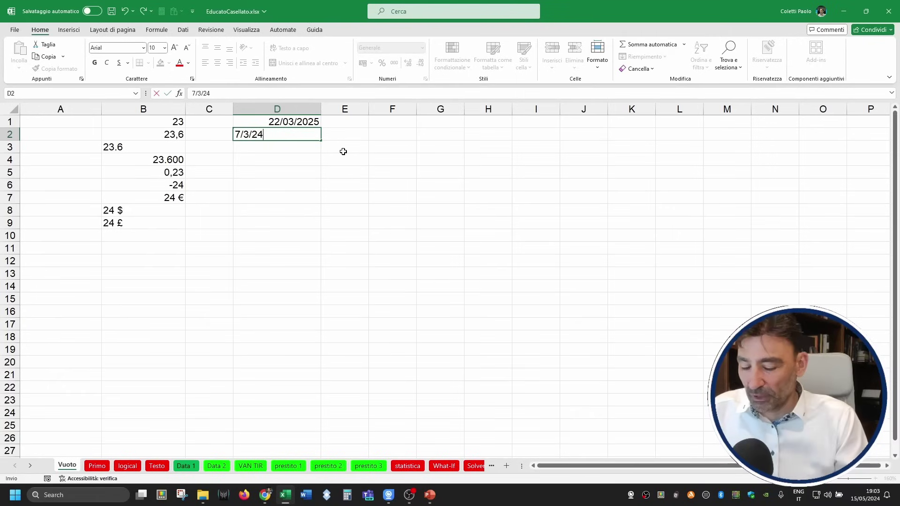
pyautogui.hotkey('ctrl', 'Return')
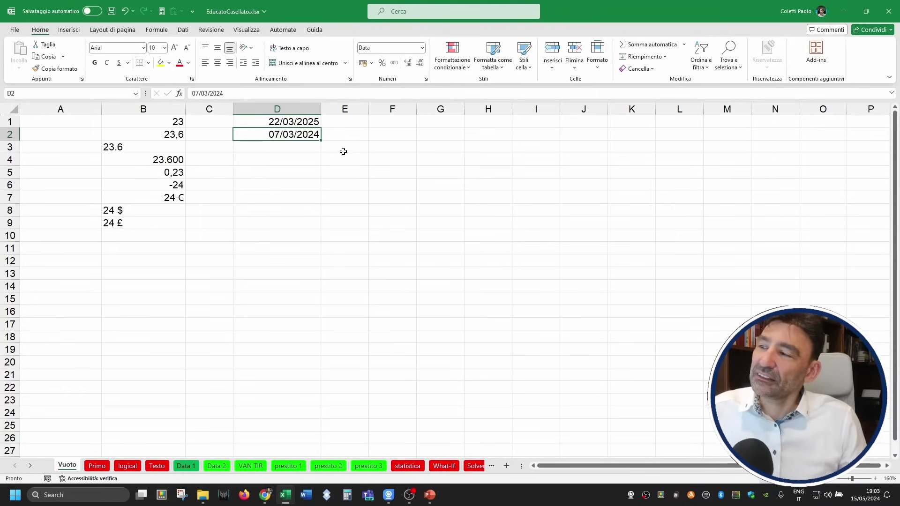
pyautogui.click(308, 136)
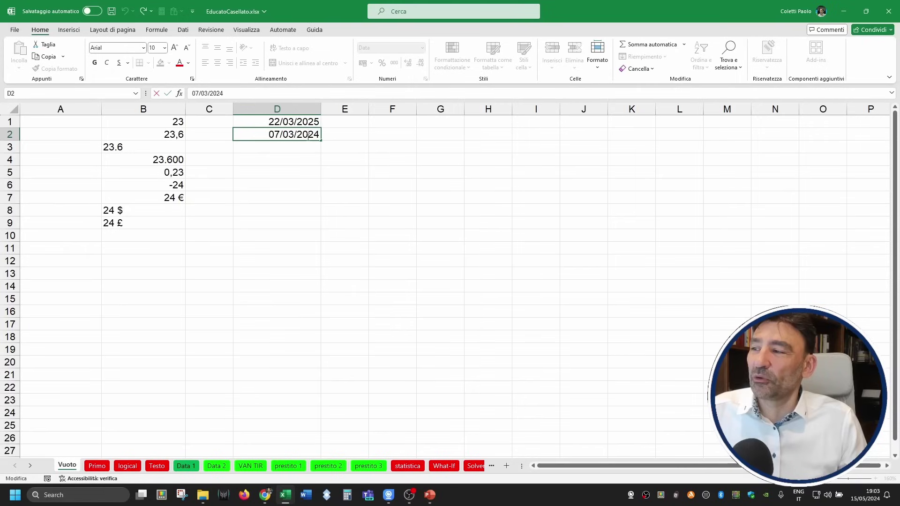
pyautogui.press('Return')
pyautogui.press('Up')
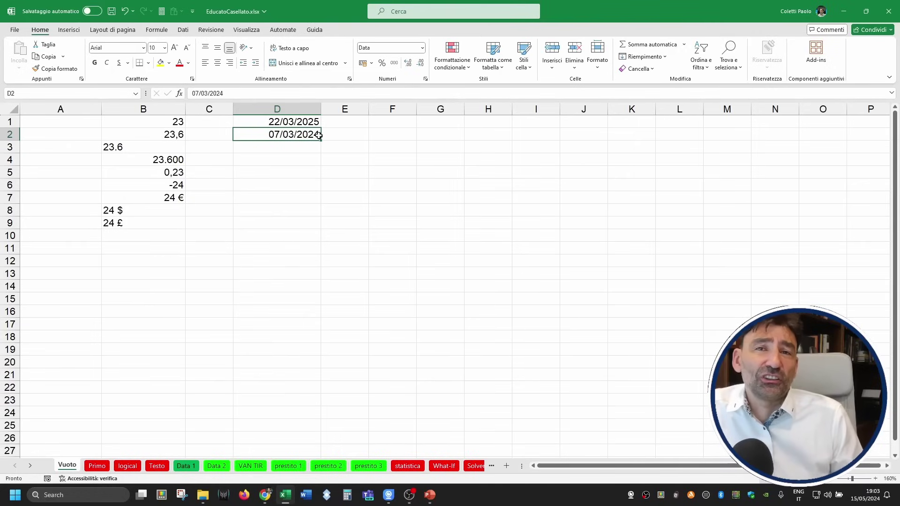
# - Enter 22/7/55 in D3 and 22/7/44 in D4 as dates
pyautogui.click(308, 151)
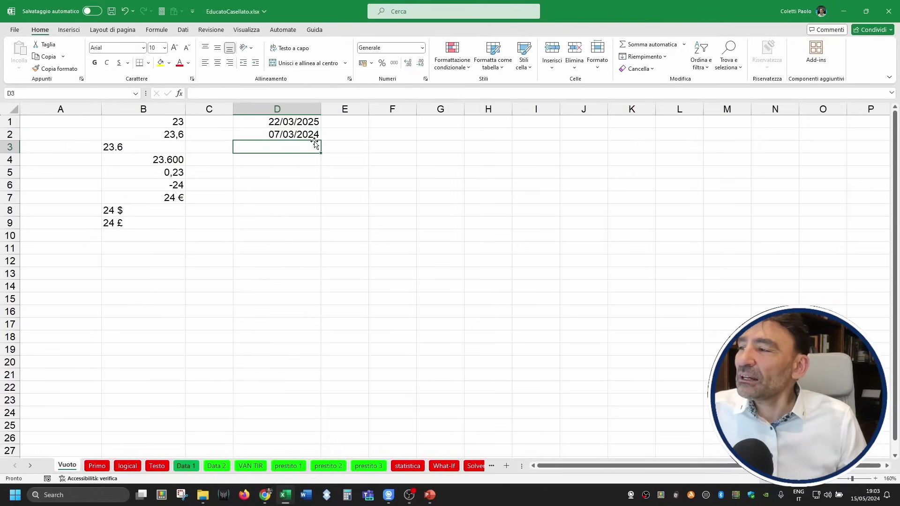
pyautogui.write('2/')
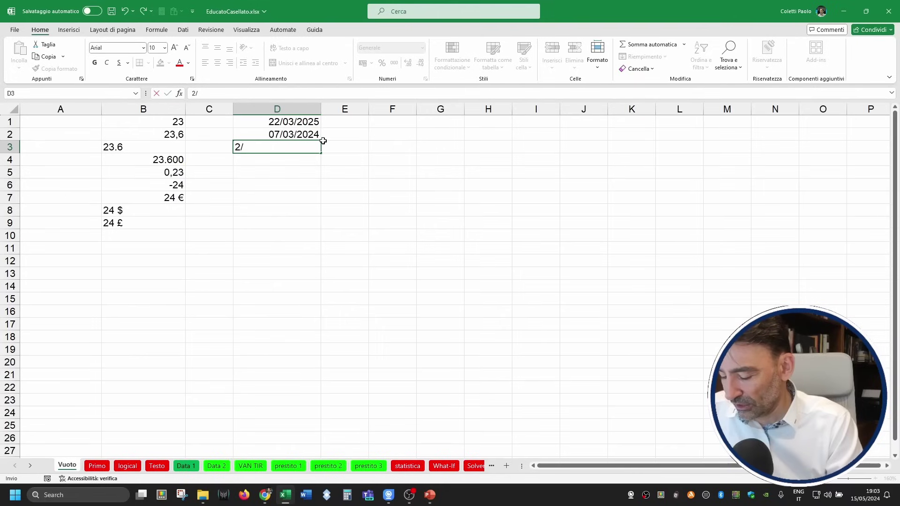
pyautogui.write('2/7/')
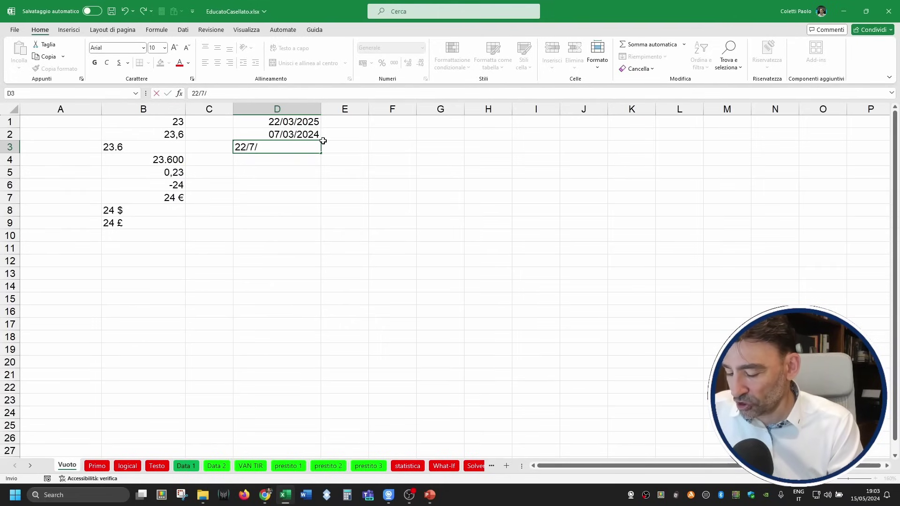
pyautogui.write('55')
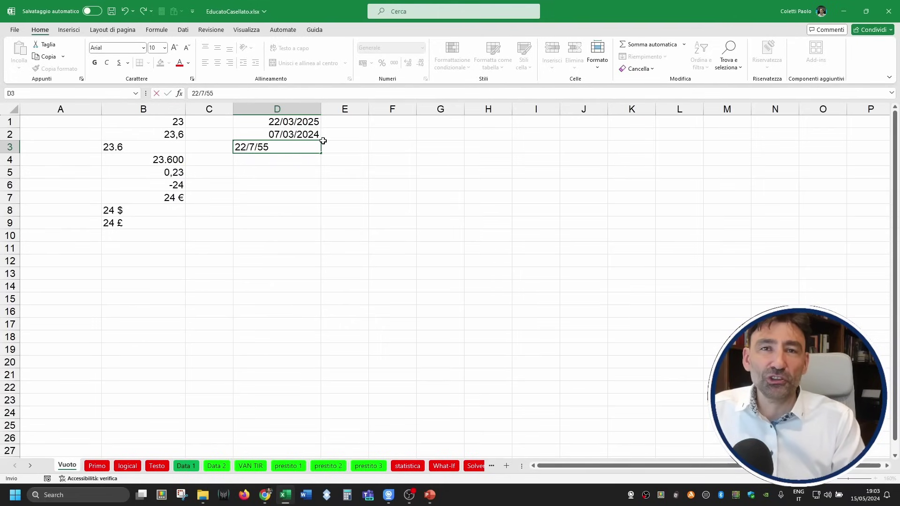
pyautogui.press('Return')
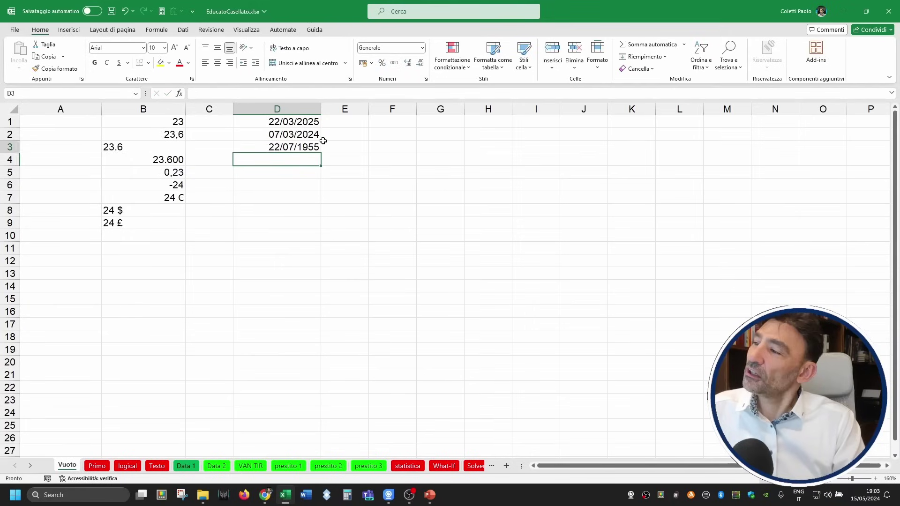
pyautogui.press('Up')
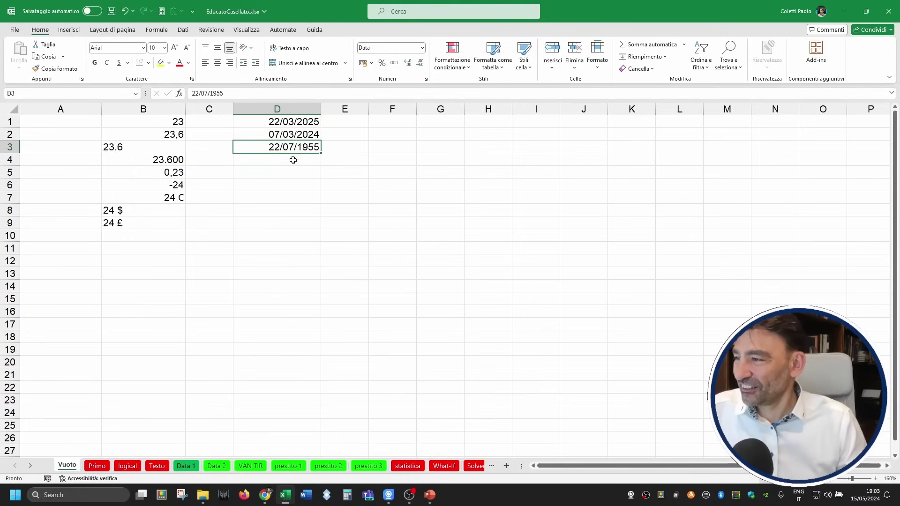
pyautogui.click(292, 160)
pyautogui.write('22/7/')
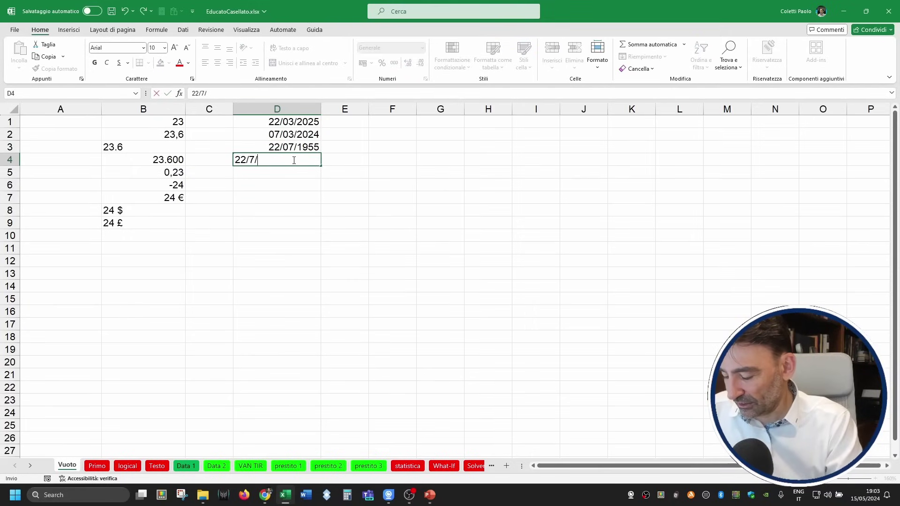
pyautogui.write('44')
pyautogui.press('Return')
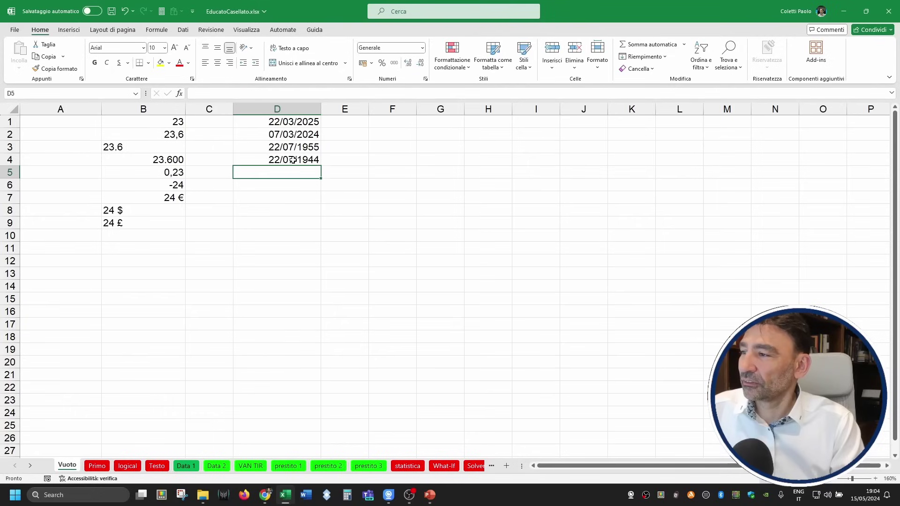
pyautogui.click(293, 160)
# - Enter the dates 22/07/1933 in D5 and 22/07/1930 in D6
pyautogui.press('Down')
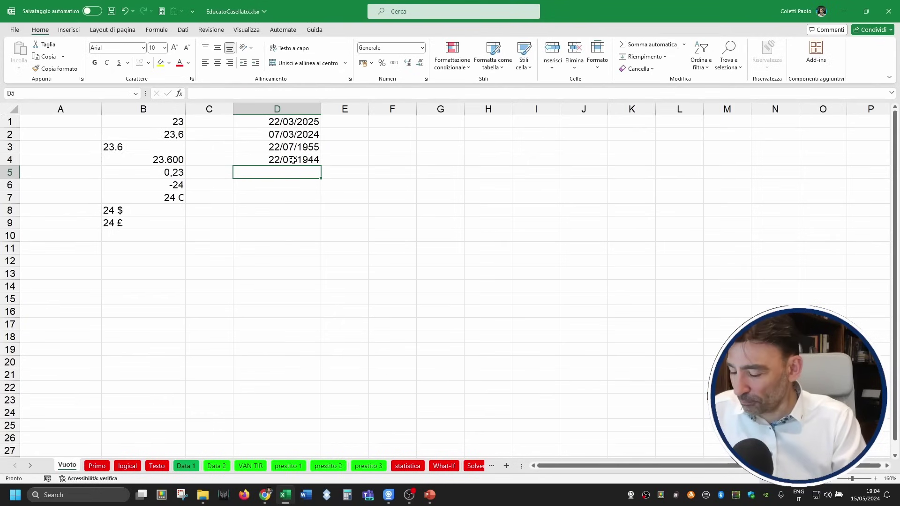
pyautogui.write('22/7/3')
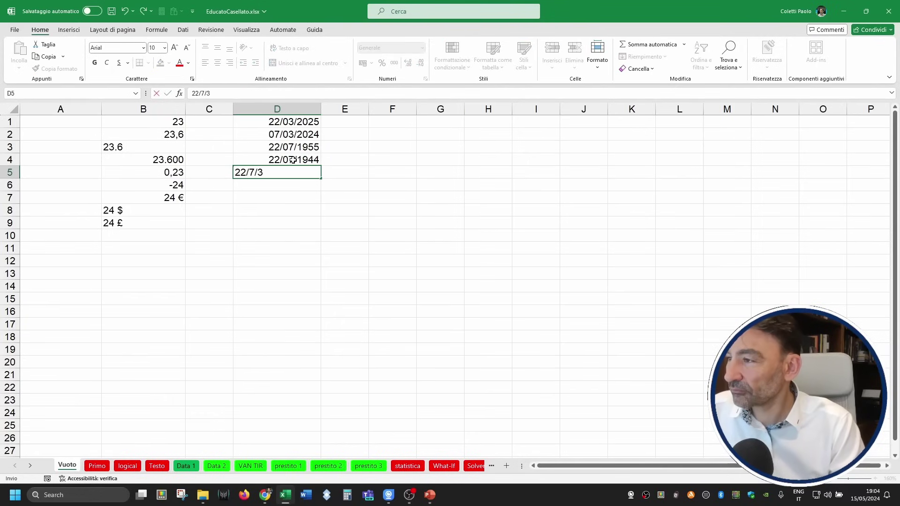
pyautogui.write('3')
pyautogui.press('Return')
pyautogui.press('Up')
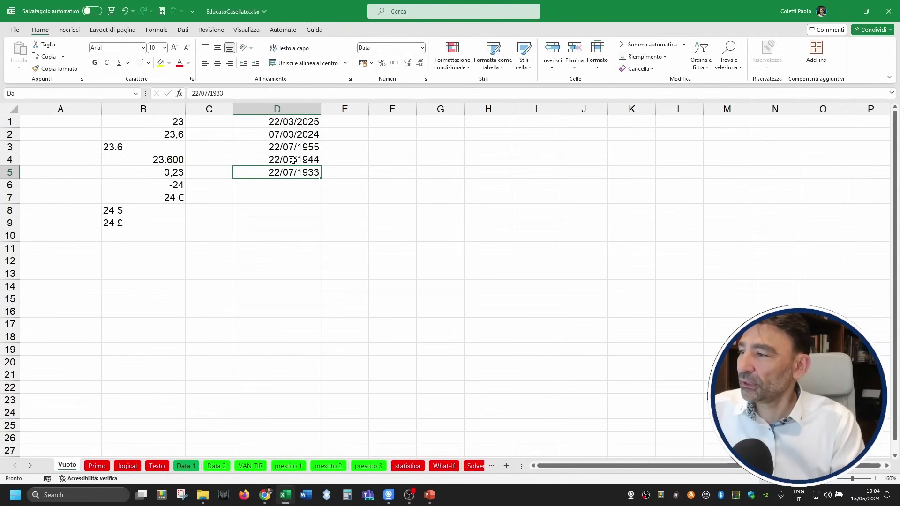
pyautogui.press('Down')
pyautogui.write('22/7')
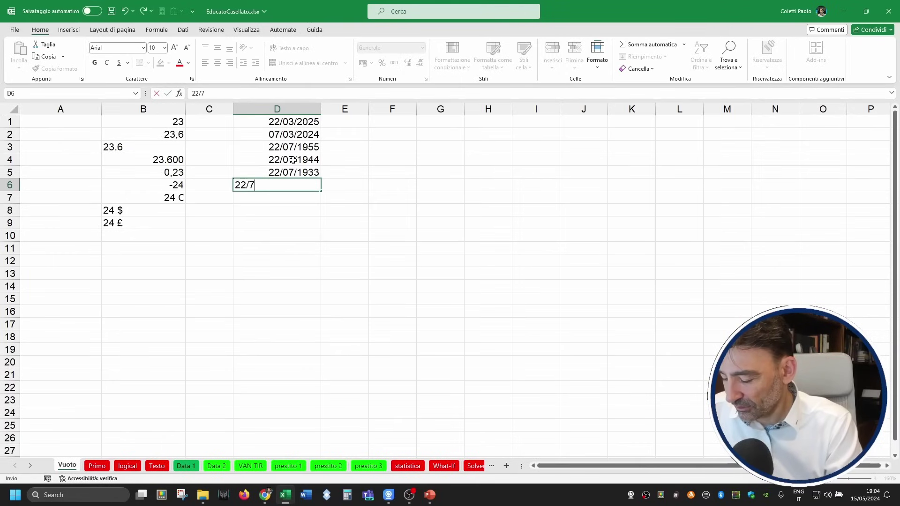
pyautogui.write('/30')
pyautogui.press('Return')
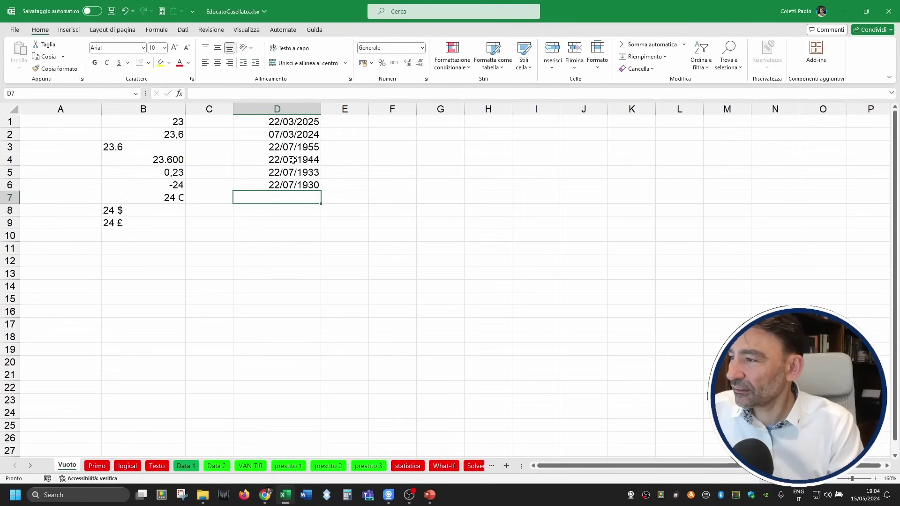
pyautogui.press('Up')
# - Enter 22/7/29 in D7, stored as 22/07/2029, then move to D8
pyautogui.press('Down')
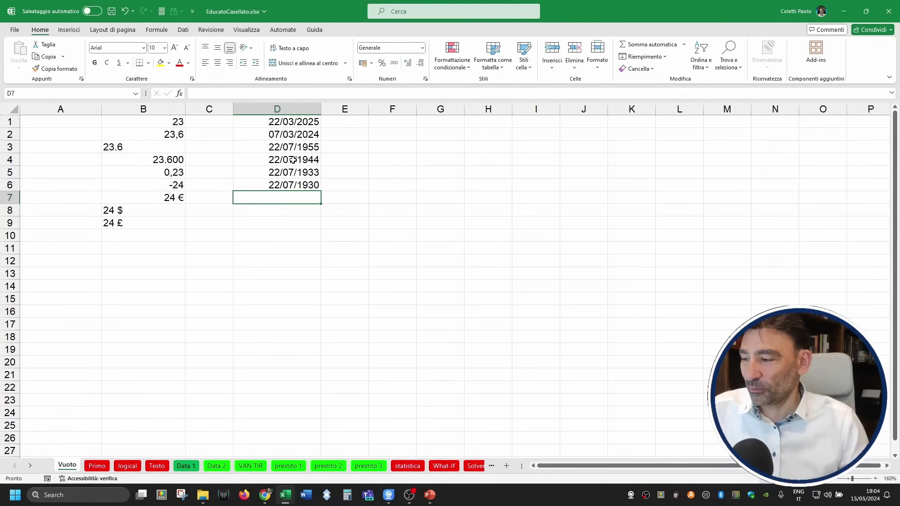
pyautogui.write('22/7/29')
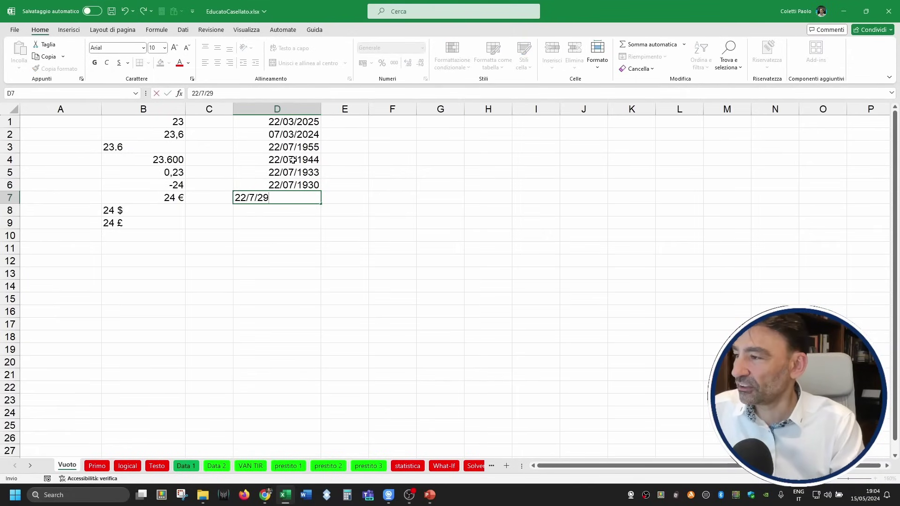
pyautogui.press('Return')
pyautogui.press('Up')
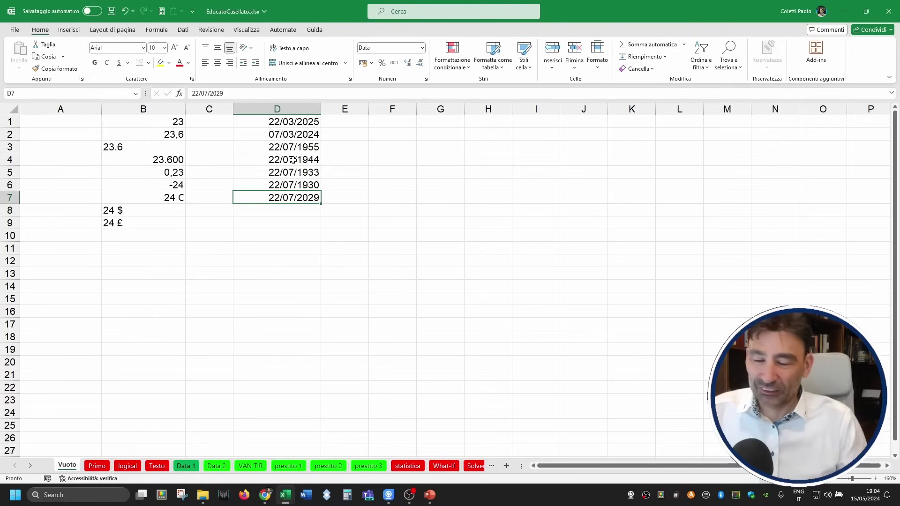
pyautogui.press('Return')
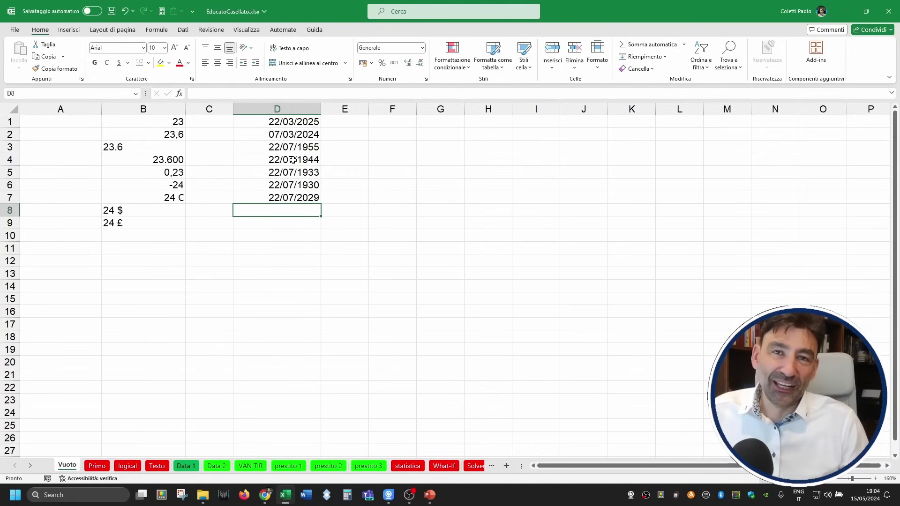
# - Enter 22-7-2025 in D8 and a 22 Jul date in D9, shown as 22-Jul-25
pyautogui.write('2')
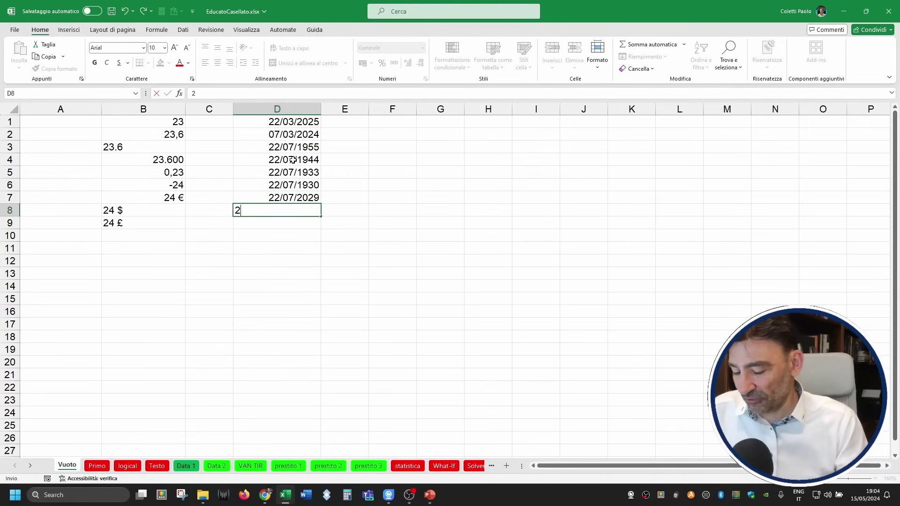
pyautogui.write('2-7-')
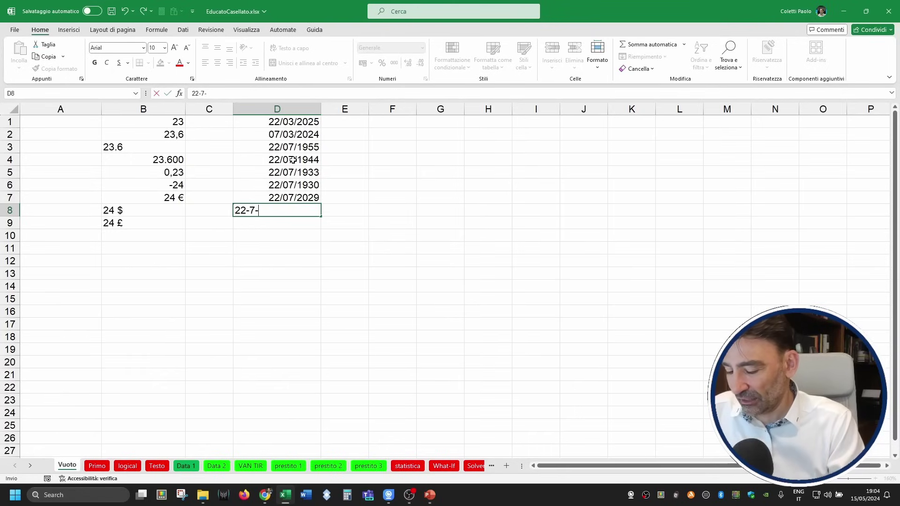
pyautogui.write('2025')
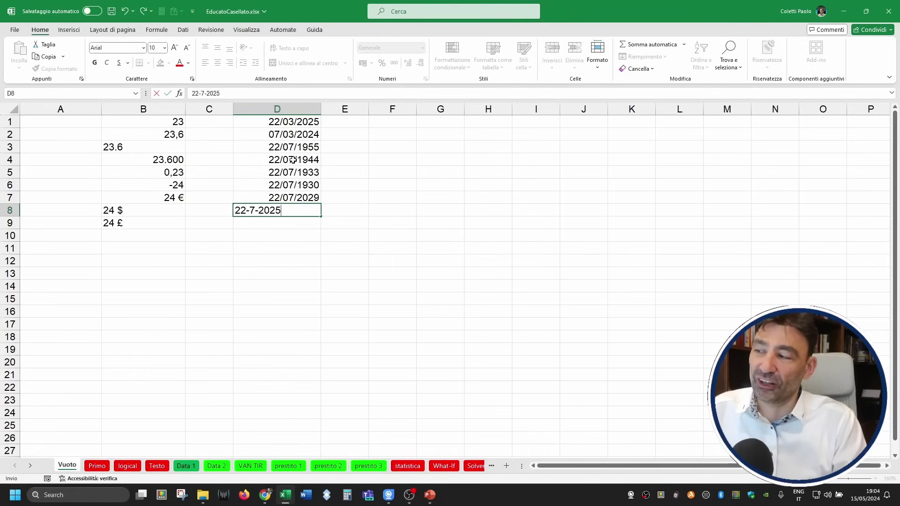
pyautogui.press('Return')
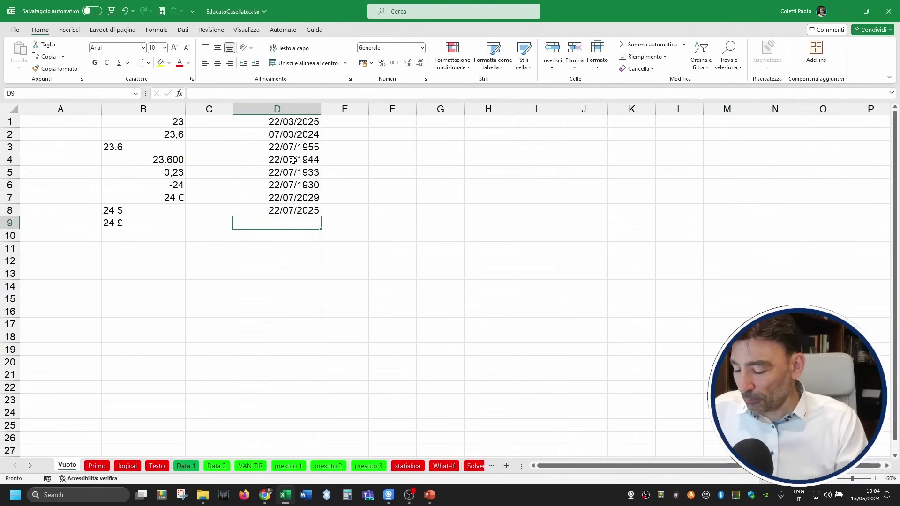
pyautogui.write('22 ')
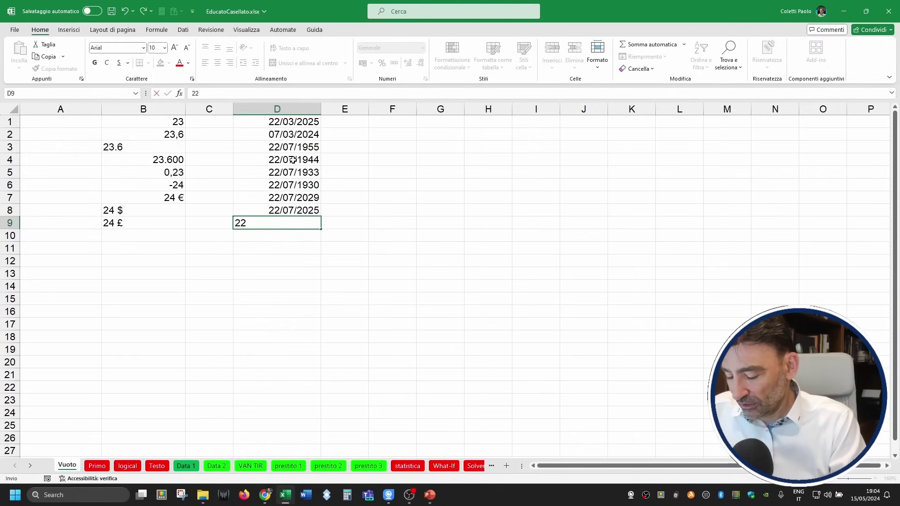
pyautogui.write('Jul 20')
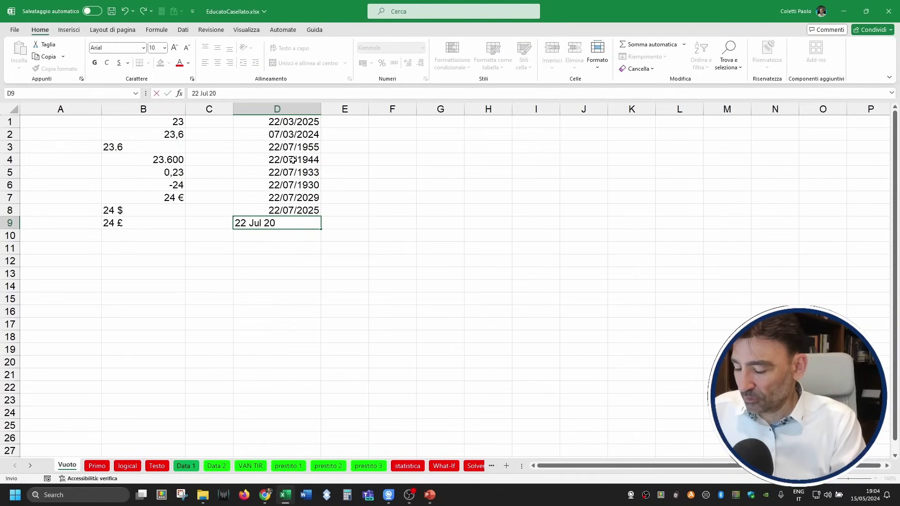
pyautogui.write('24')
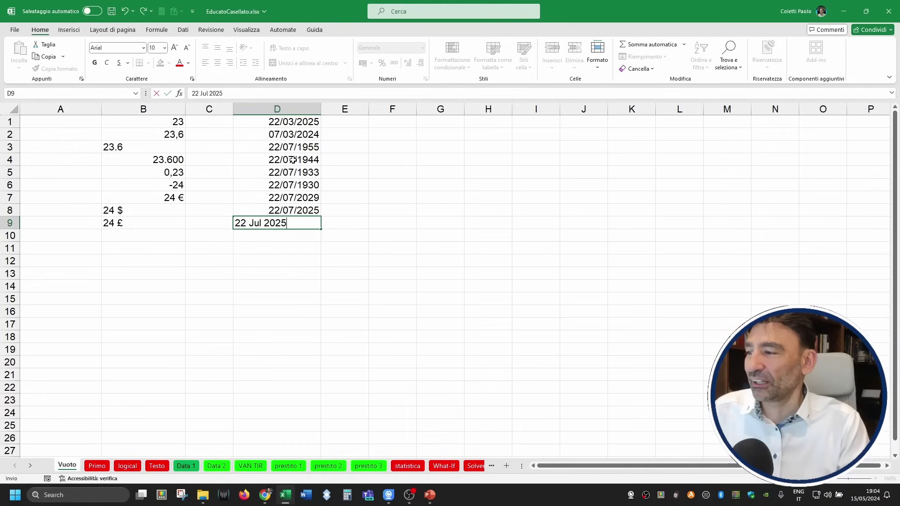
pyautogui.press('Return')
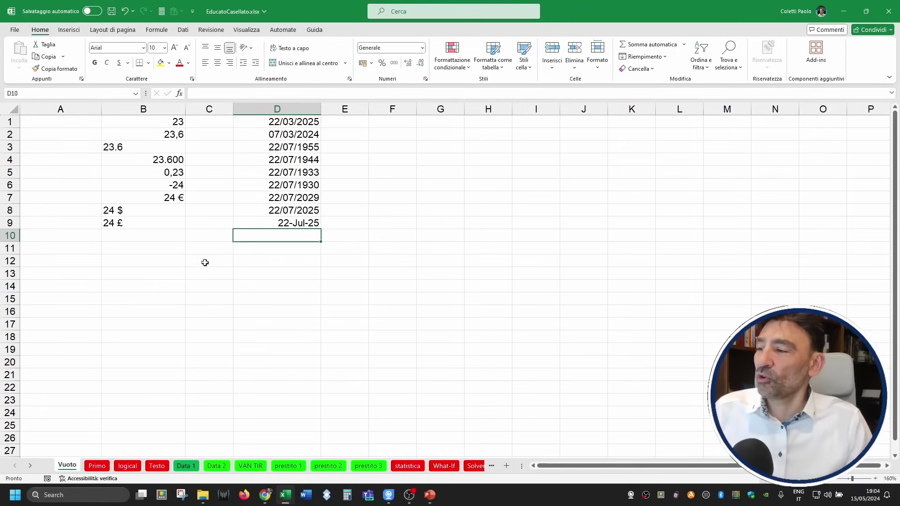
pyautogui.click(305, 223)
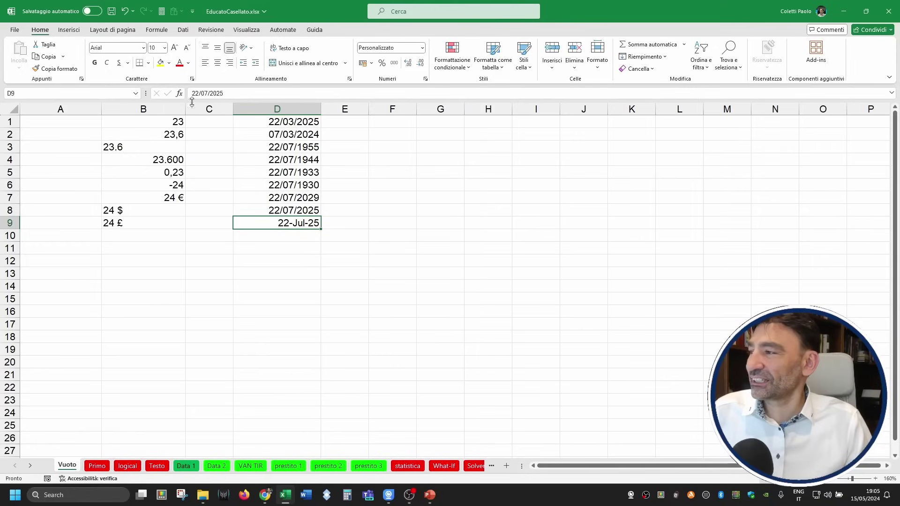
pyautogui.press('Return')
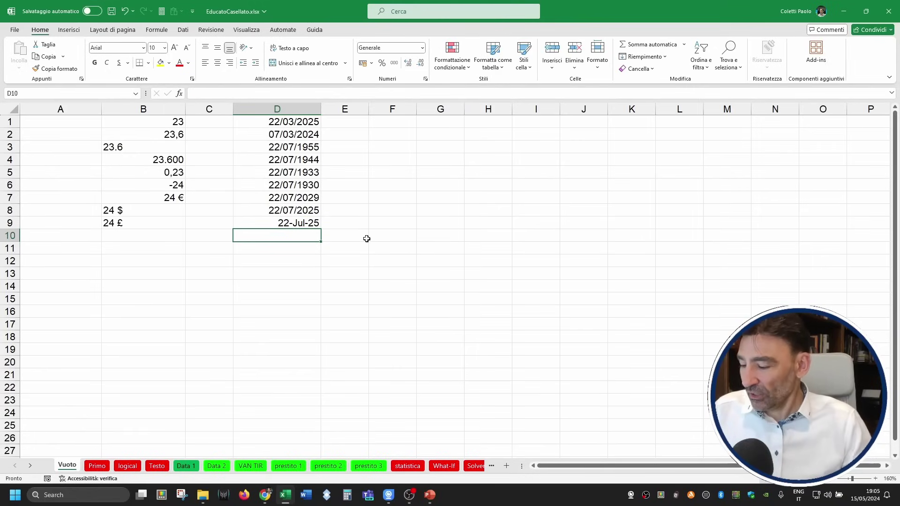
# - Type 22 lug 2025 in D10, kept as text, and Jul 2025 in D11, shown as Jul-25
pyautogui.write('22 lug')
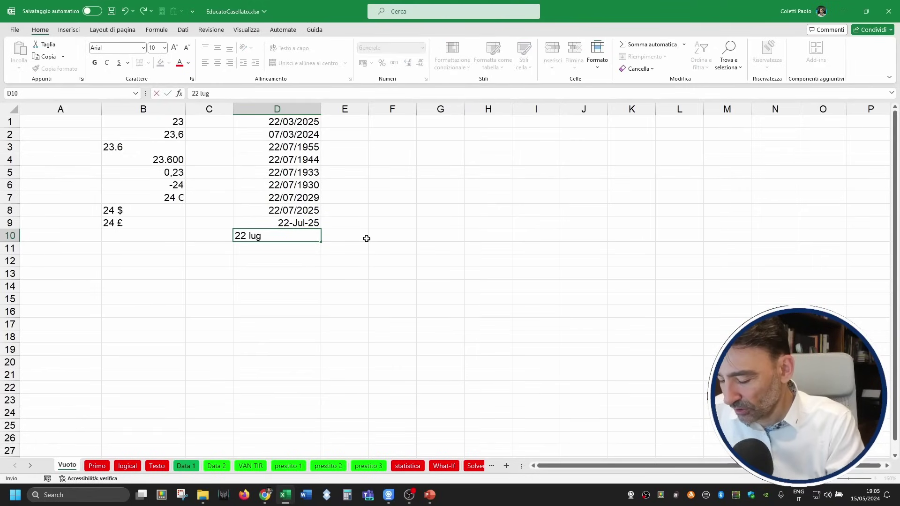
pyautogui.write(' 2025')
pyautogui.press('Return')
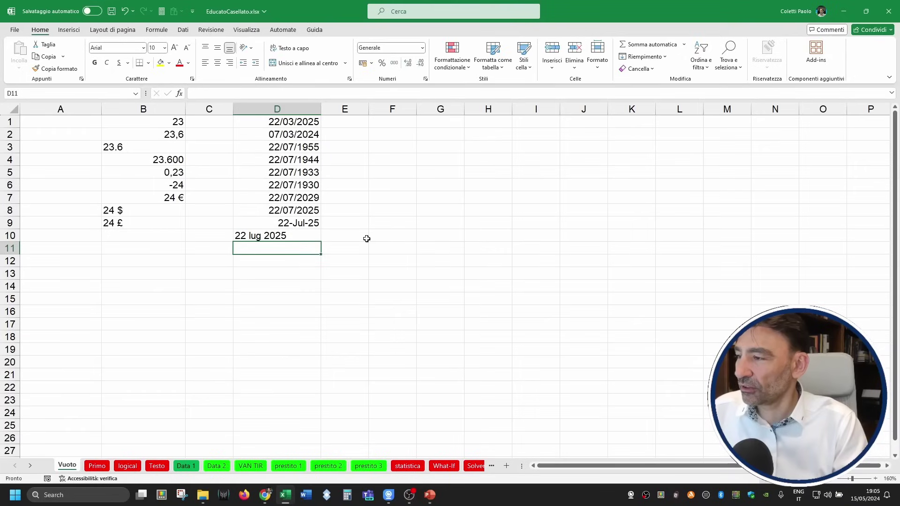
pyautogui.press('Up')
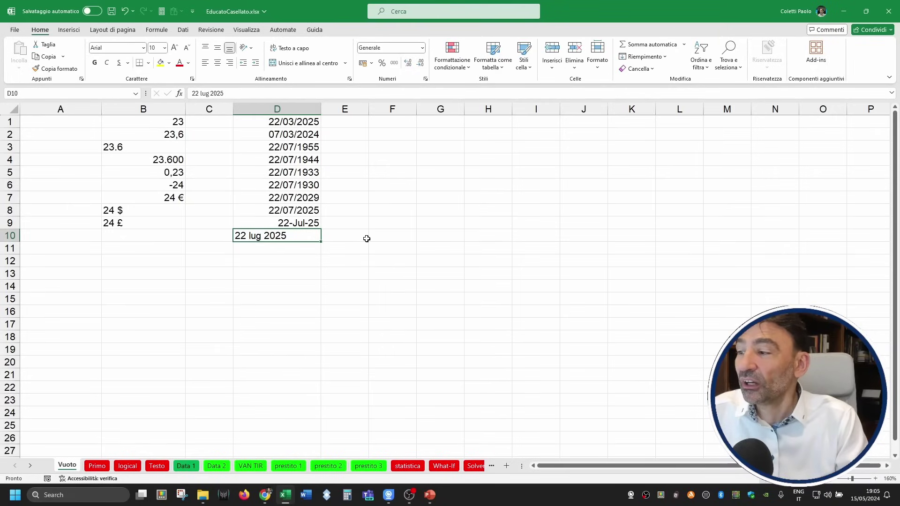
pyautogui.press('Down')
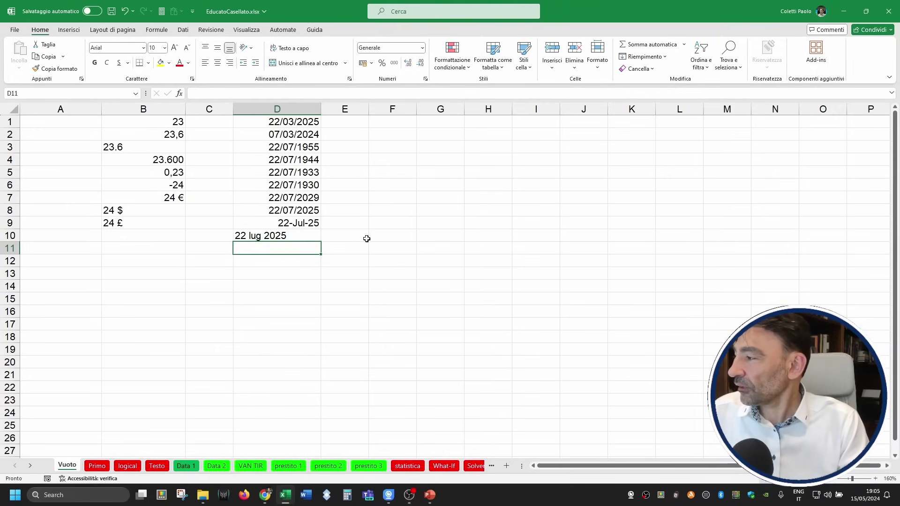
pyautogui.write('Ju')
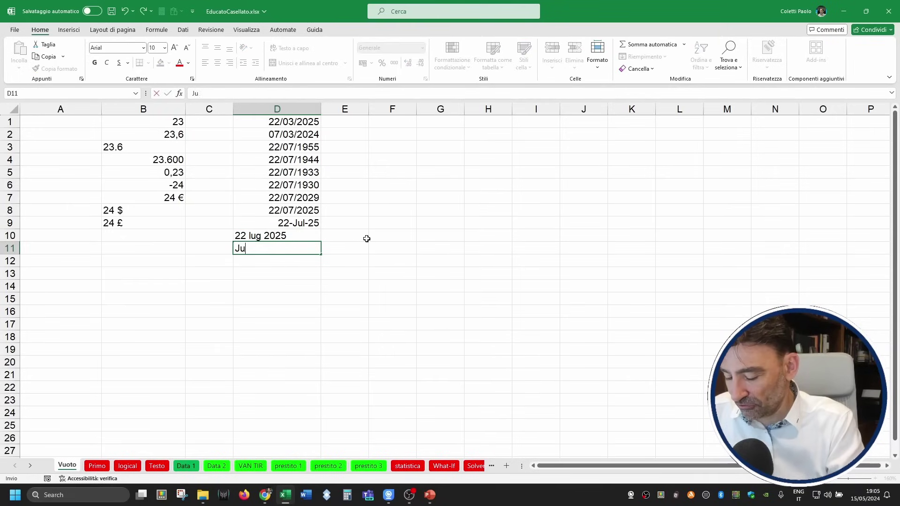
pyautogui.write('l 2025')
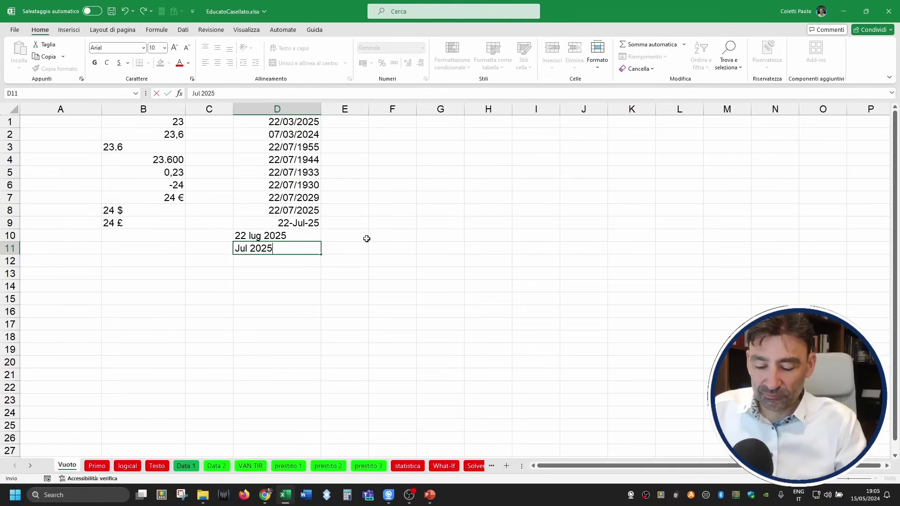
pyautogui.press('Return')
pyautogui.press('Up')
pyautogui.press('Down')
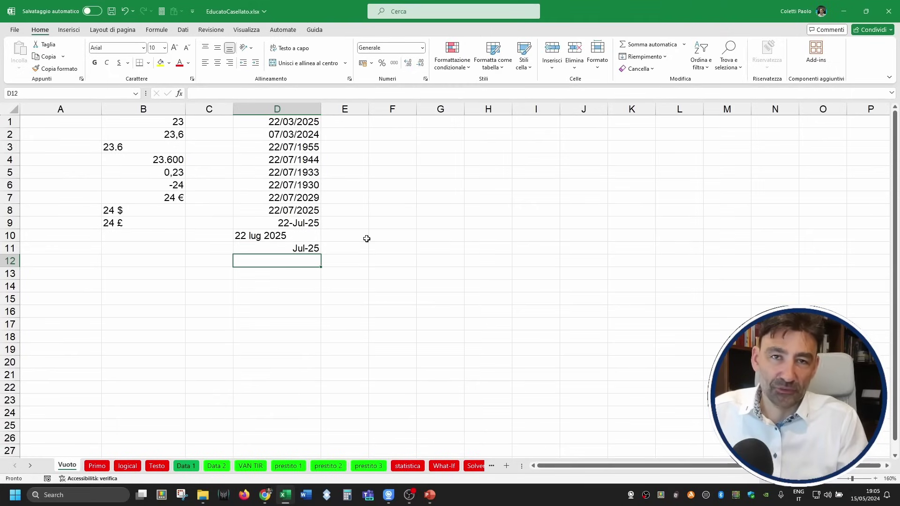
pyautogui.press('Up')
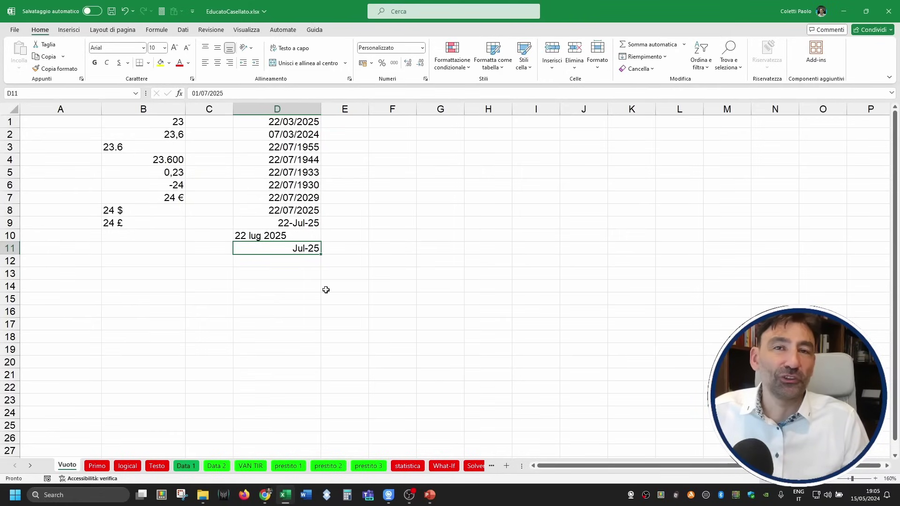
# - Enter 7 Jul in D13 so it becomes the date 07-Jul
pyautogui.click(302, 272)
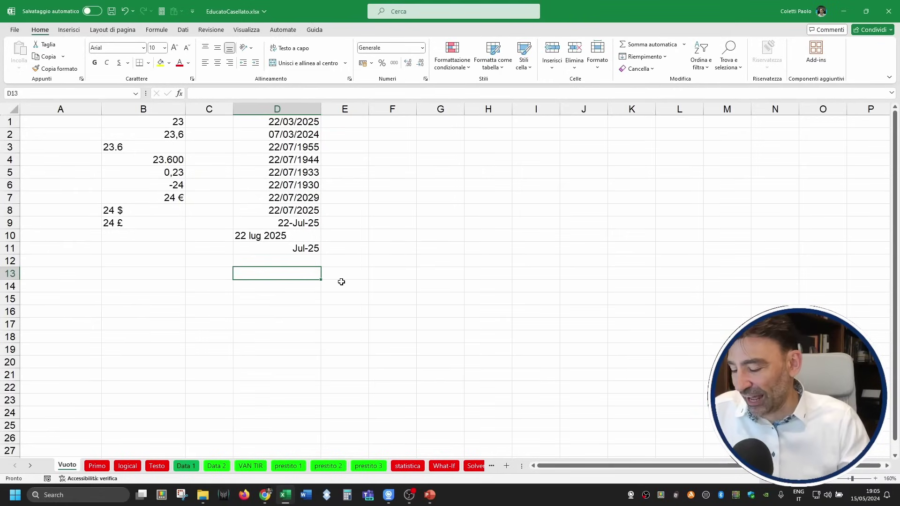
pyautogui.write('7 J')
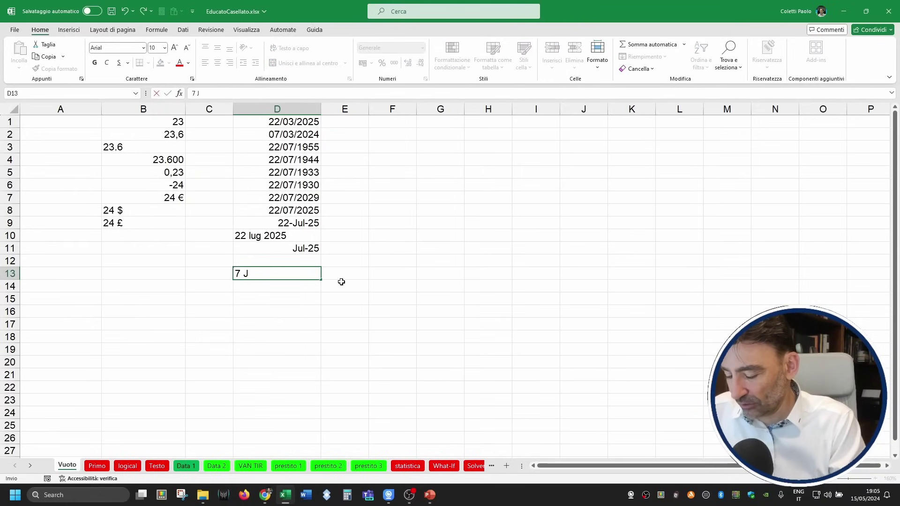
pyautogui.write('ul')
pyautogui.press('Return')
pyautogui.press('Up')
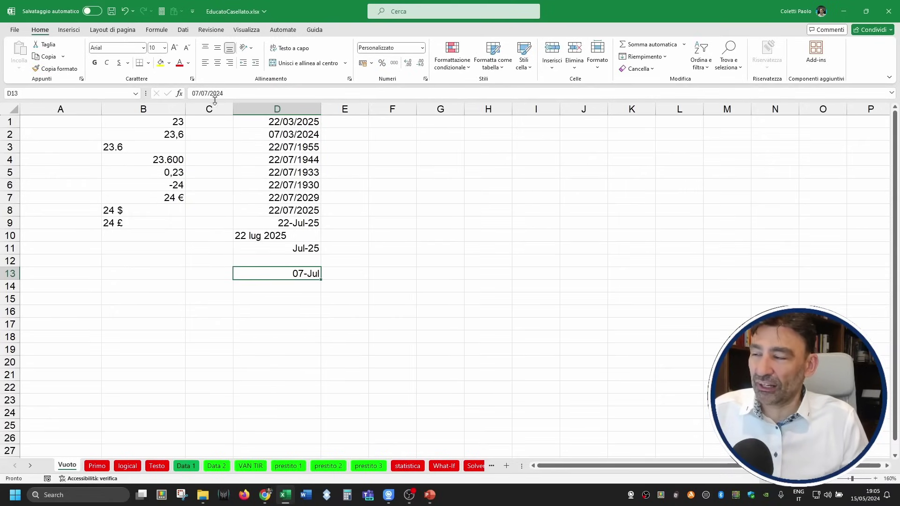
# - Replace the text Jul in D15 with 3-5, turning it into the date 03-May
pyautogui.click(305, 296)
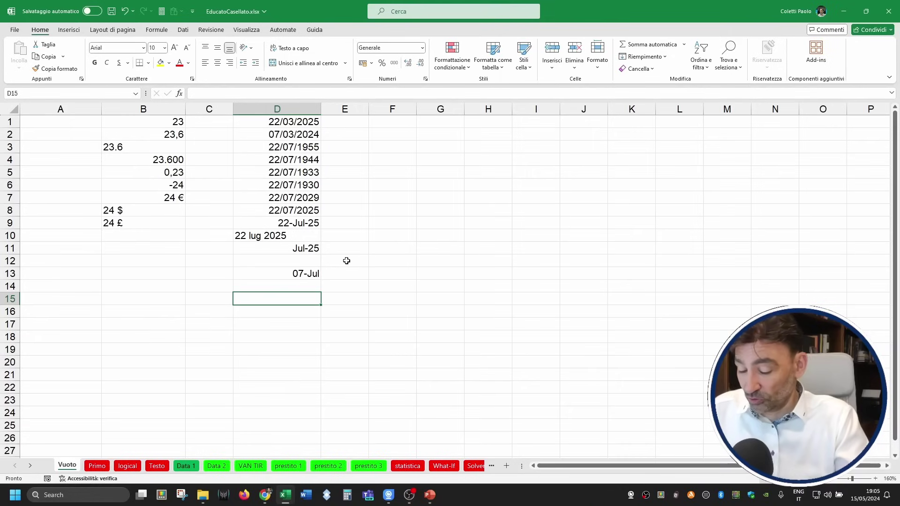
pyautogui.write('Jul')
pyautogui.press('Return')
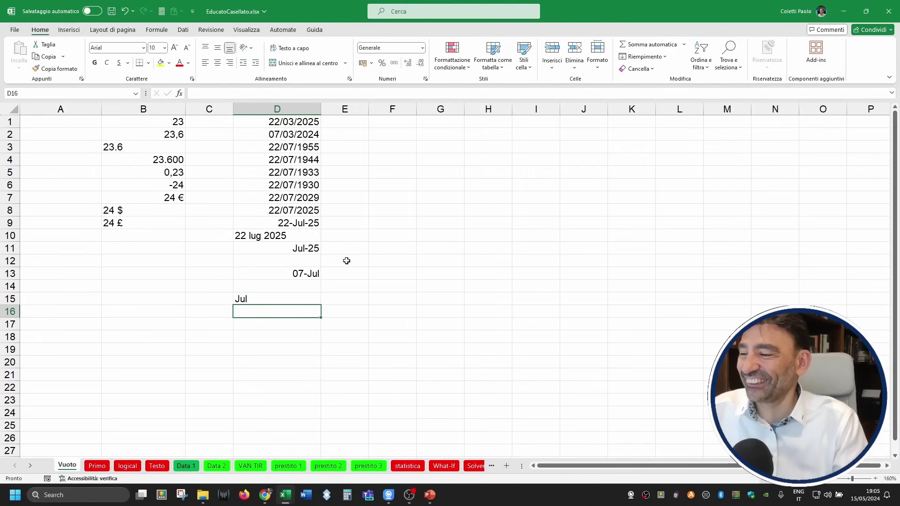
pyautogui.press('Up')
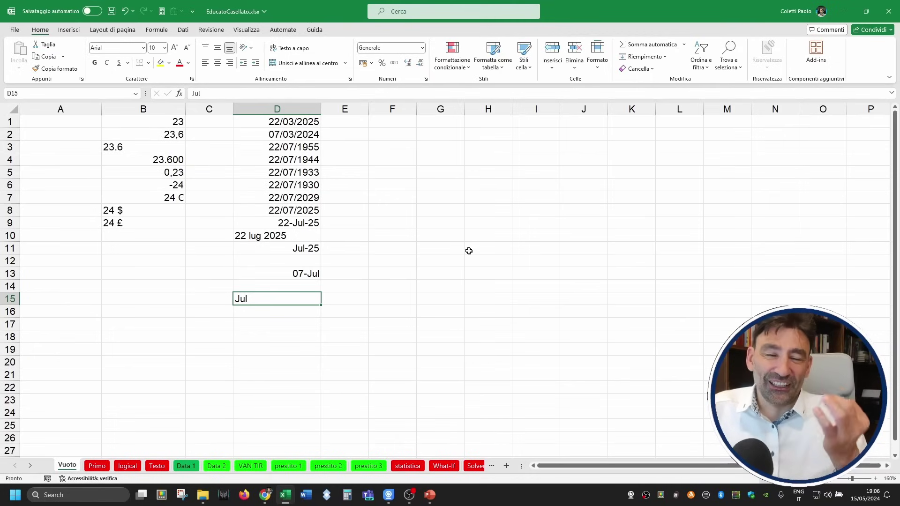
pyautogui.write('3')
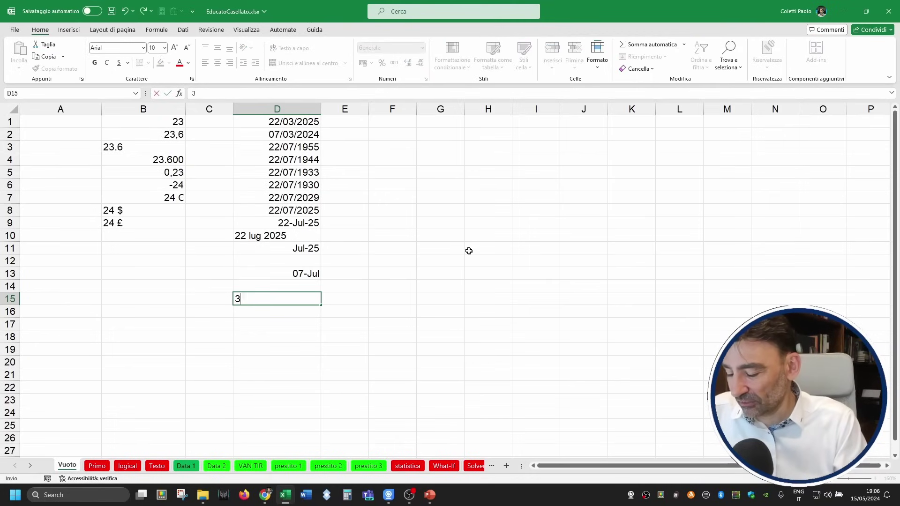
pyautogui.write('-5')
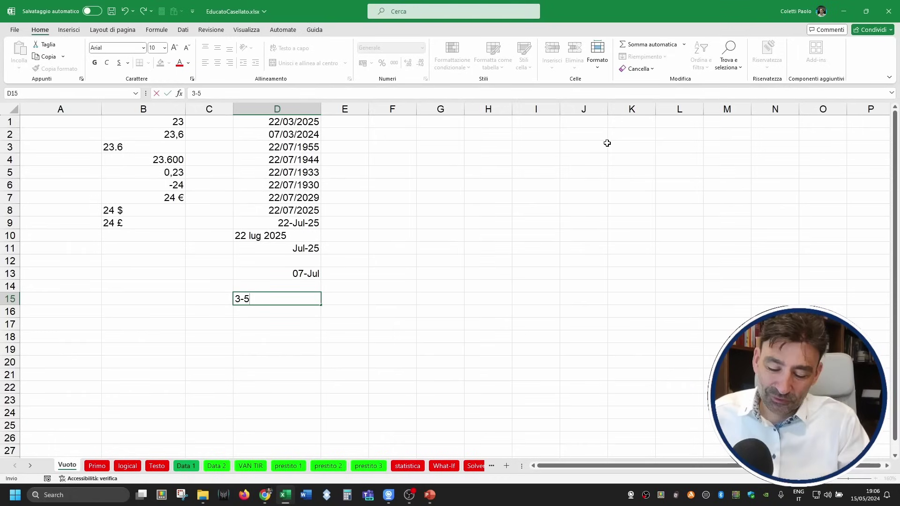
pyautogui.press('Return')
pyautogui.press('Up')
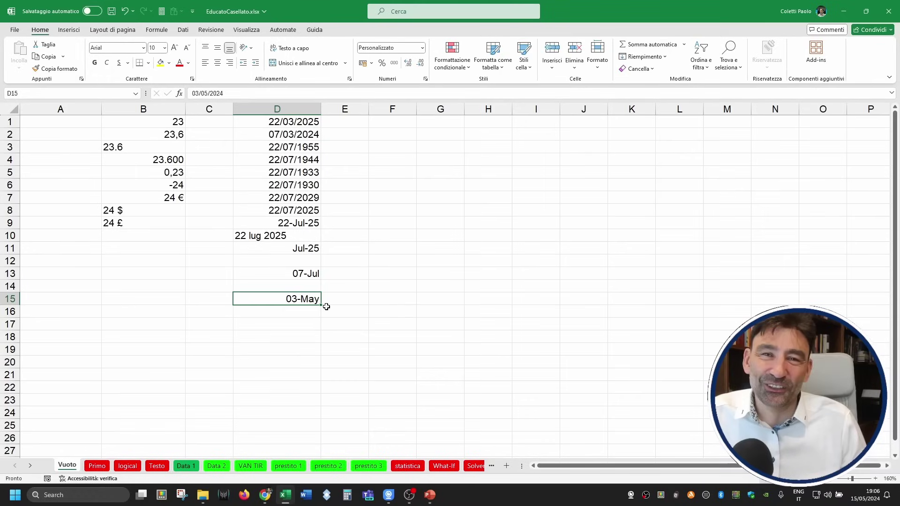
# - Format the empty column F with the Data breve short date format, then compare with D15
pyautogui.click(404, 109)
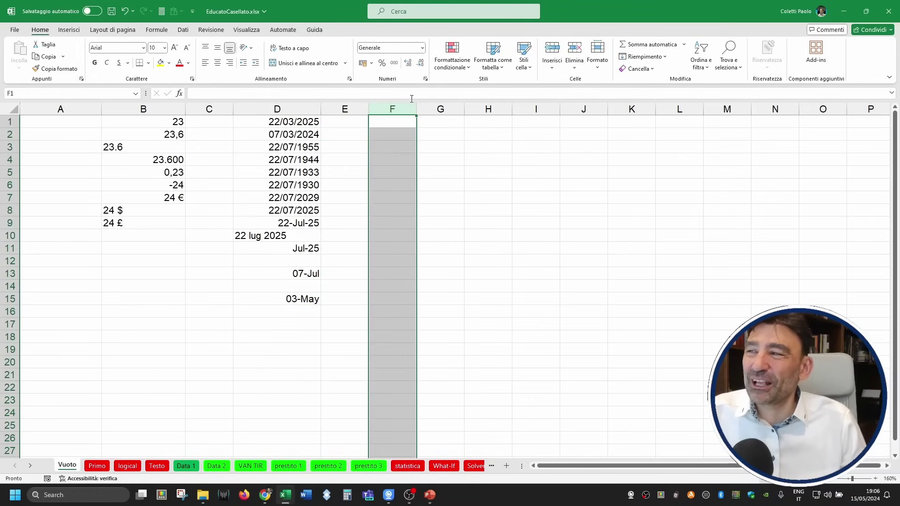
pyautogui.click(421, 48)
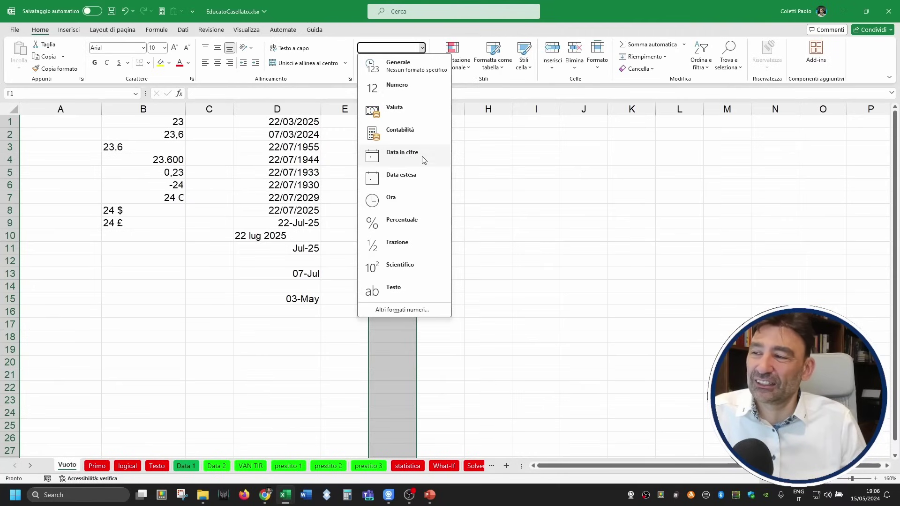
pyautogui.click(520, 164)
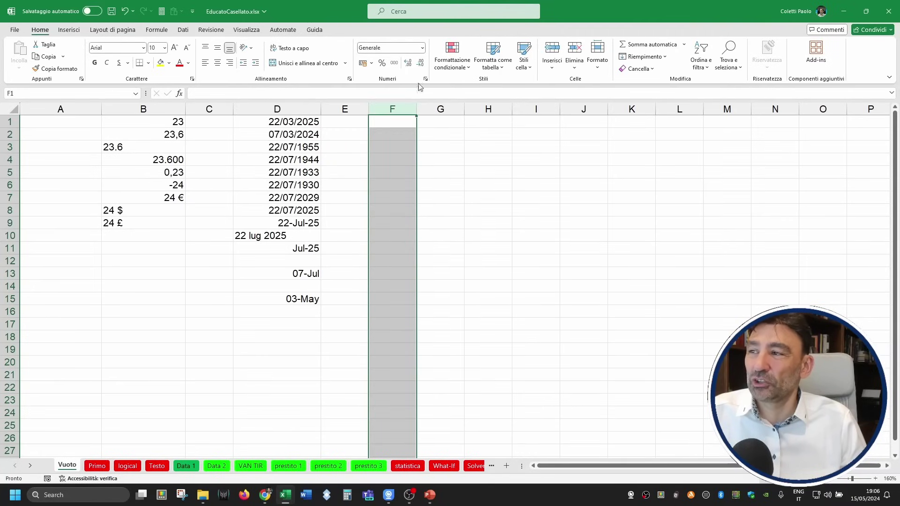
pyautogui.click(421, 47)
pyautogui.click(397, 153)
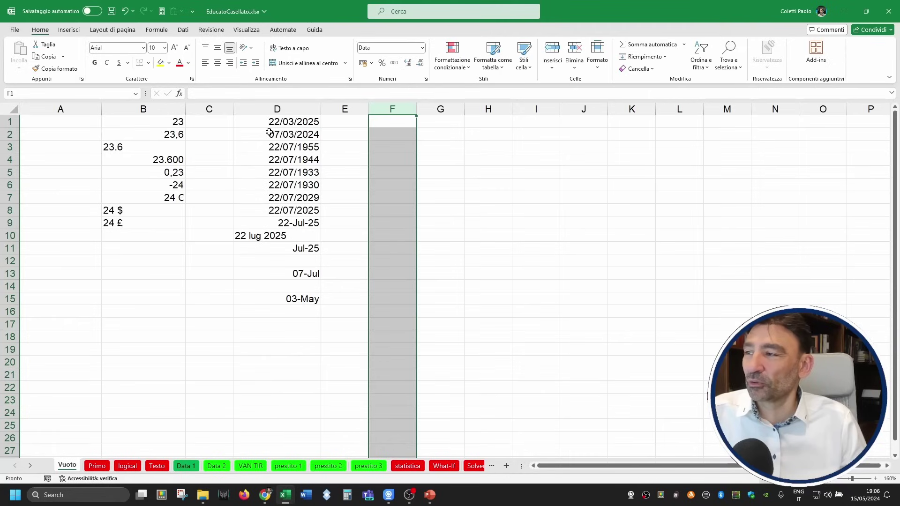
pyautogui.click(423, 48)
pyautogui.click(519, 155)
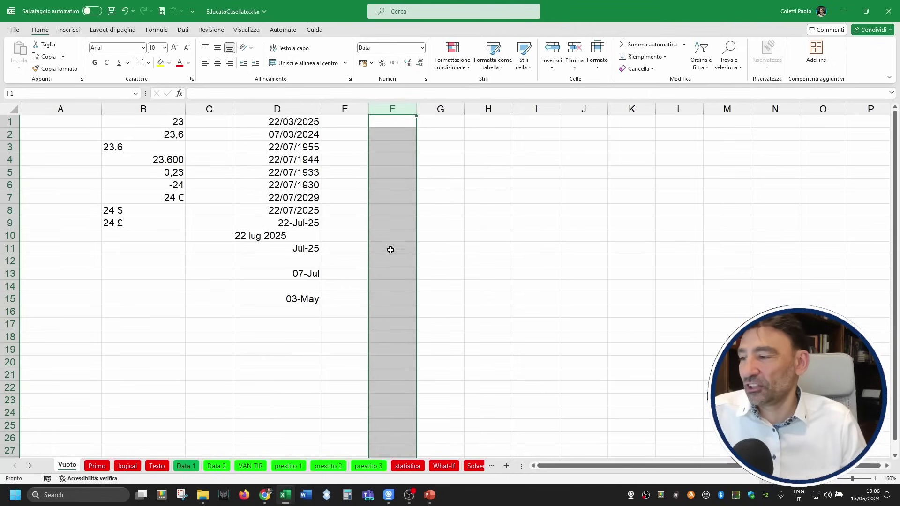
pyautogui.click(292, 336)
pyautogui.click(306, 300)
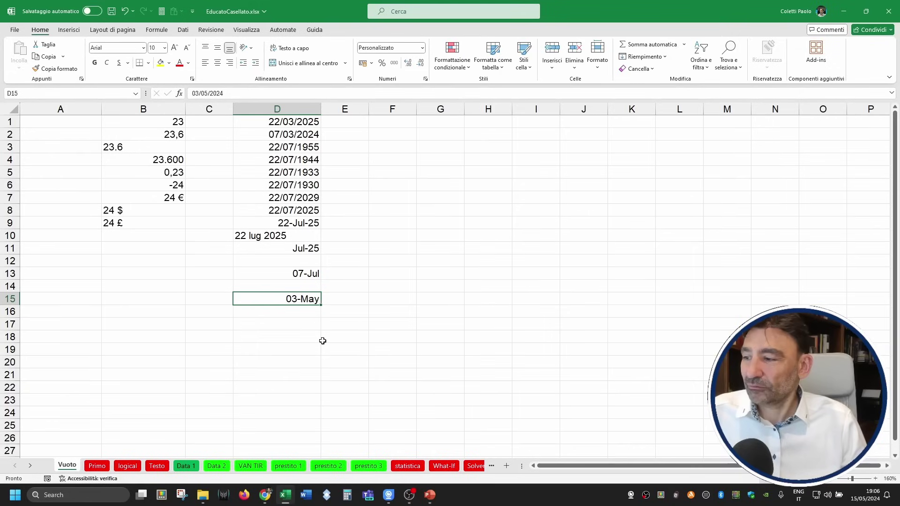
pyautogui.click(302, 328)
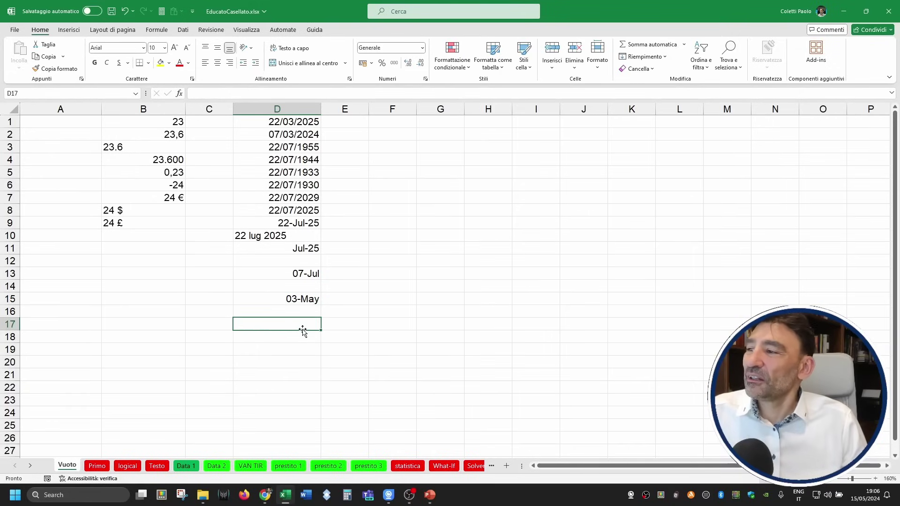
# - Enter the invalid formula =dfgdsf in G1, producing the #NOME? error
pyautogui.click(448, 123)
pyautogui.write('=')
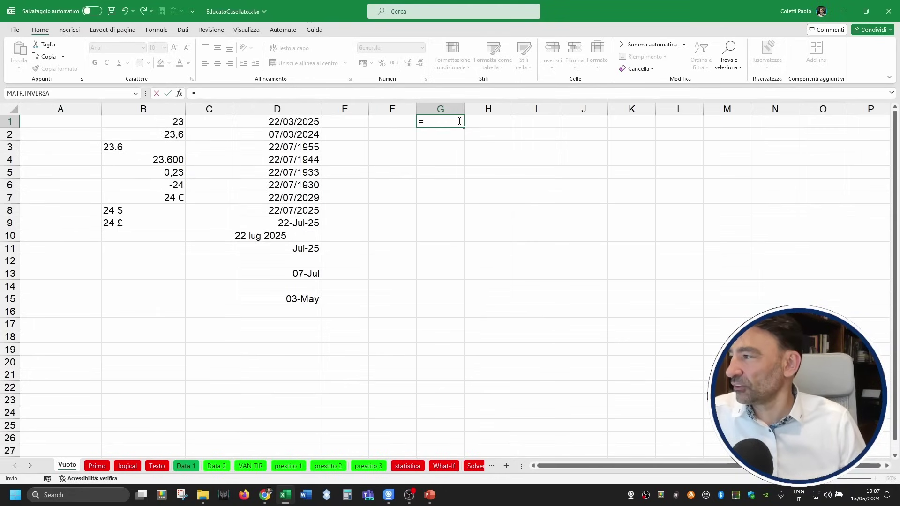
pyautogui.write('dfgdsf')
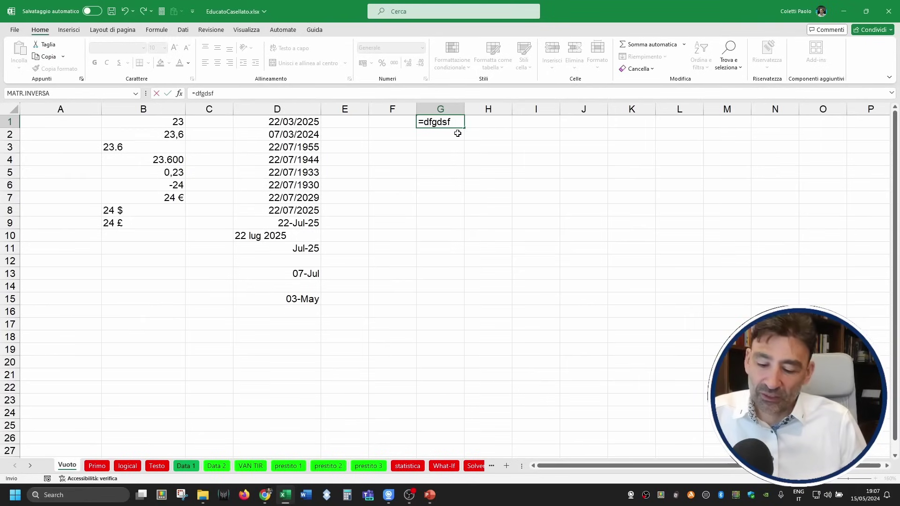
pyautogui.press('Return')
pyautogui.click(458, 121)
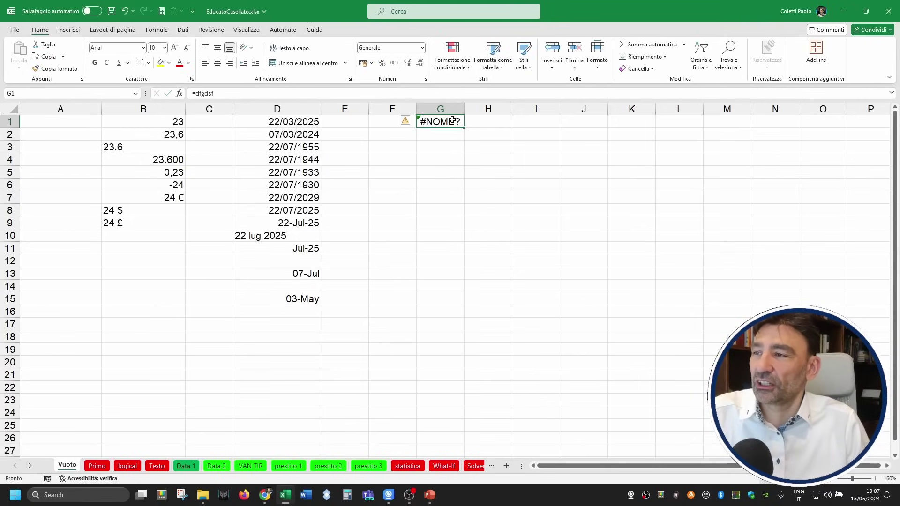
# - Widen column G so the error shows fully, then select the column
pyautogui.moveTo(465, 106); pyautogui.dragTo(497, 107)
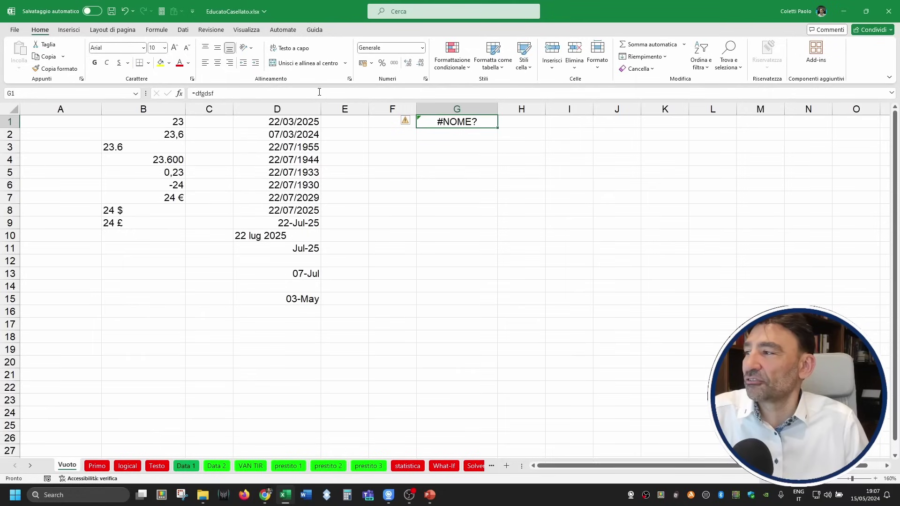
pyautogui.doubleClick(477, 123)
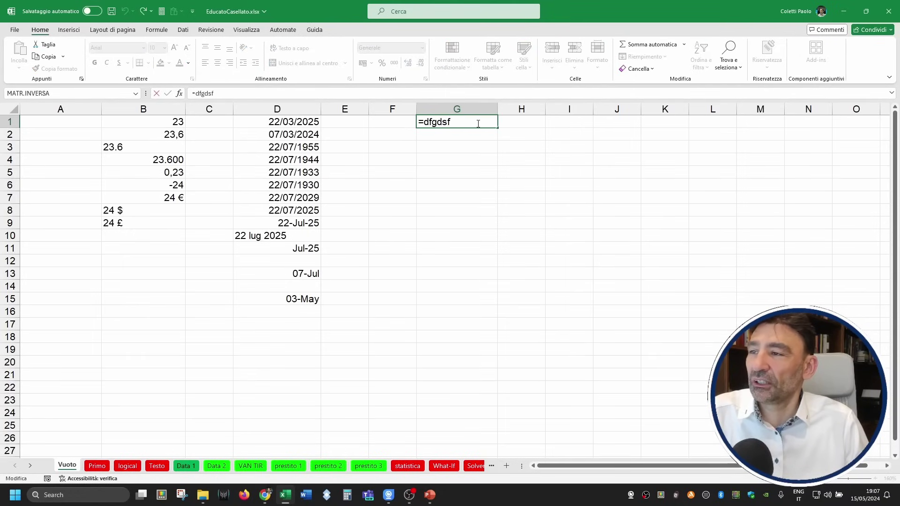
pyautogui.press('Escape')
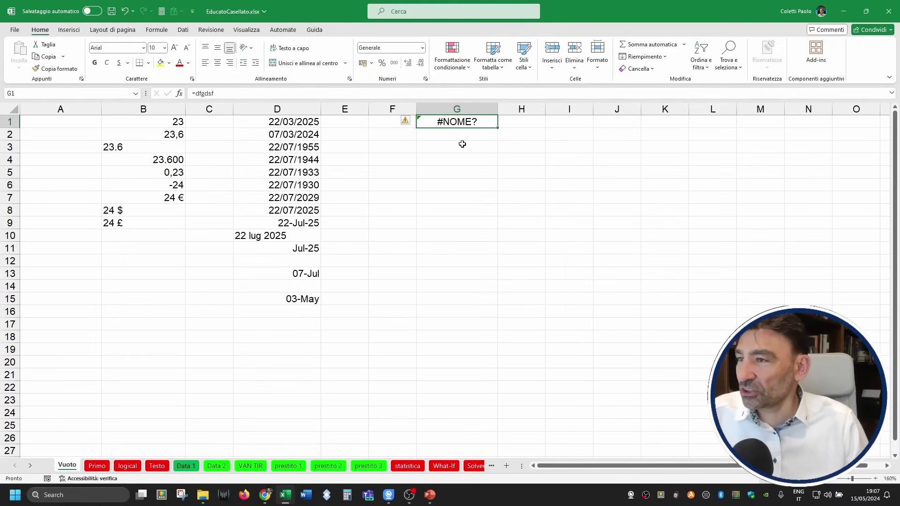
pyautogui.click(467, 110)
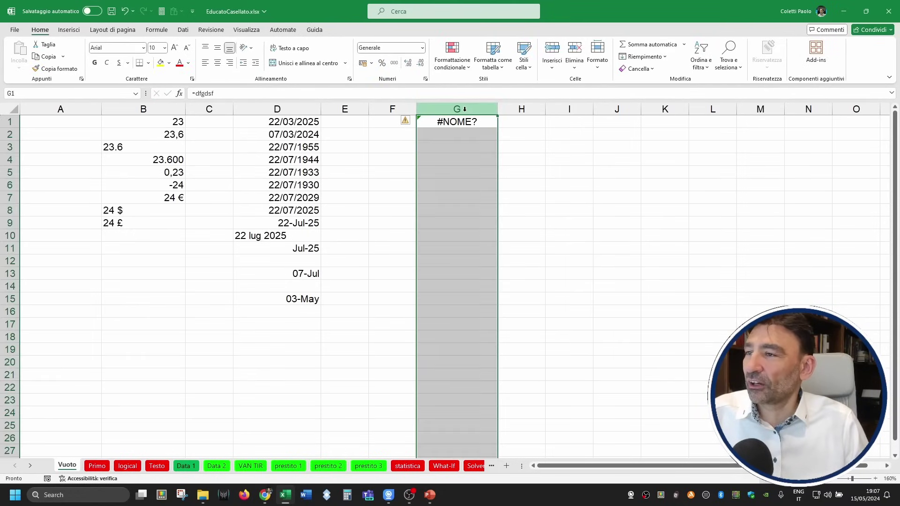
# - Set column G to the Testo format and re-commit G1 so its formula reads as text
pyautogui.click(422, 48)
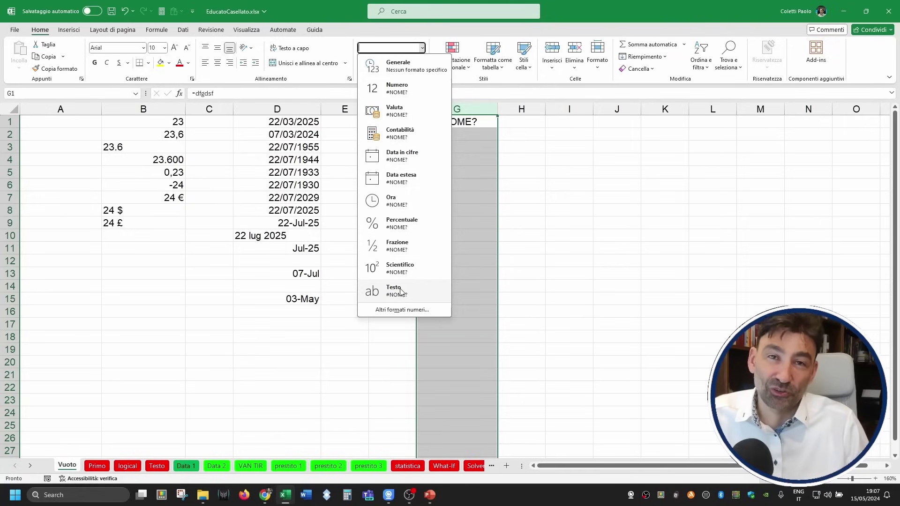
pyautogui.click(401, 291)
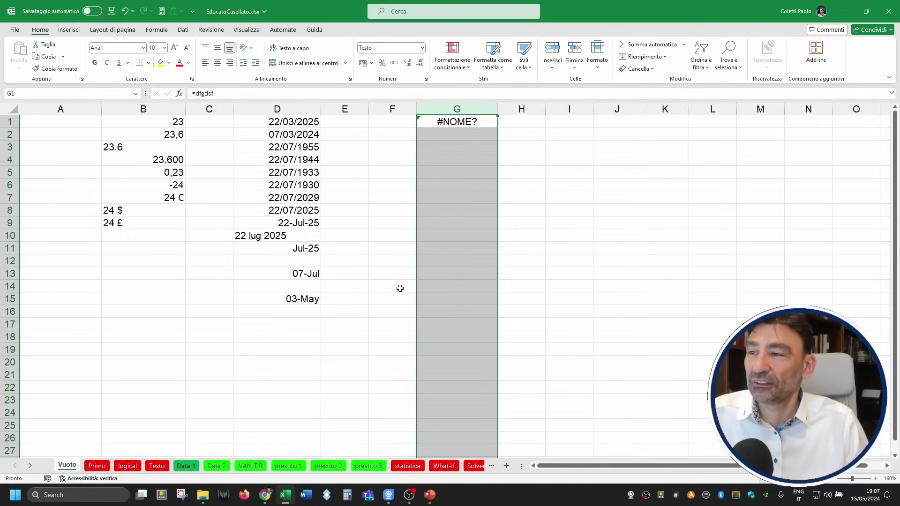
pyautogui.click(474, 123)
pyautogui.doubleClick(475, 123)
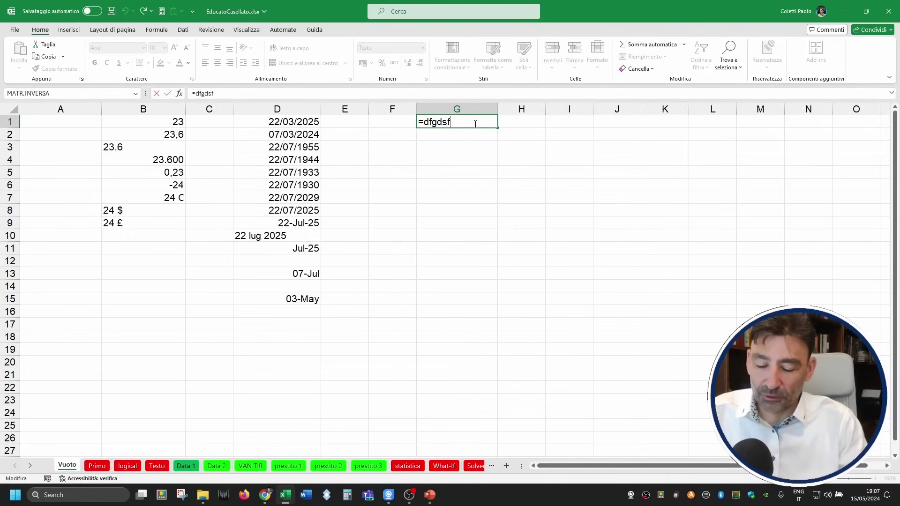
pyautogui.press('Return')
pyautogui.click(474, 124)
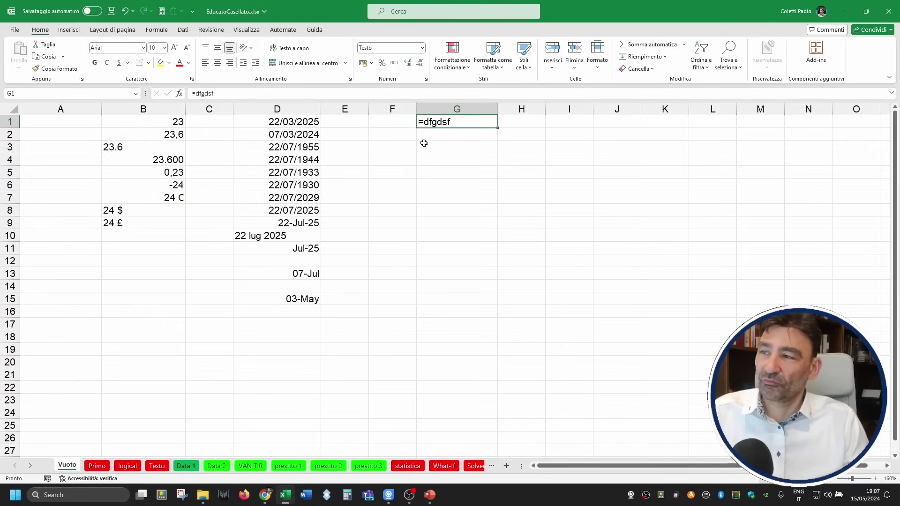
# - Delete column G containing the =dfgdsf formula
pyautogui.click(449, 108)
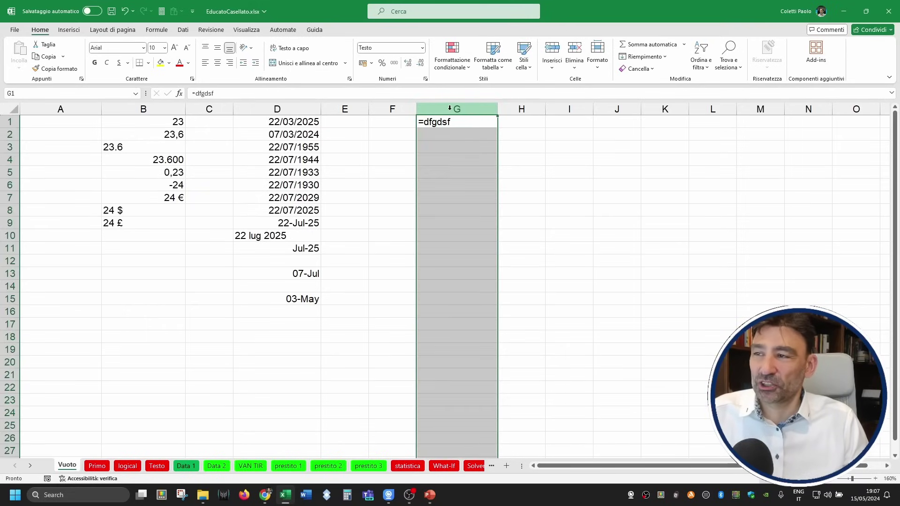
pyautogui.rightClick(450, 108)
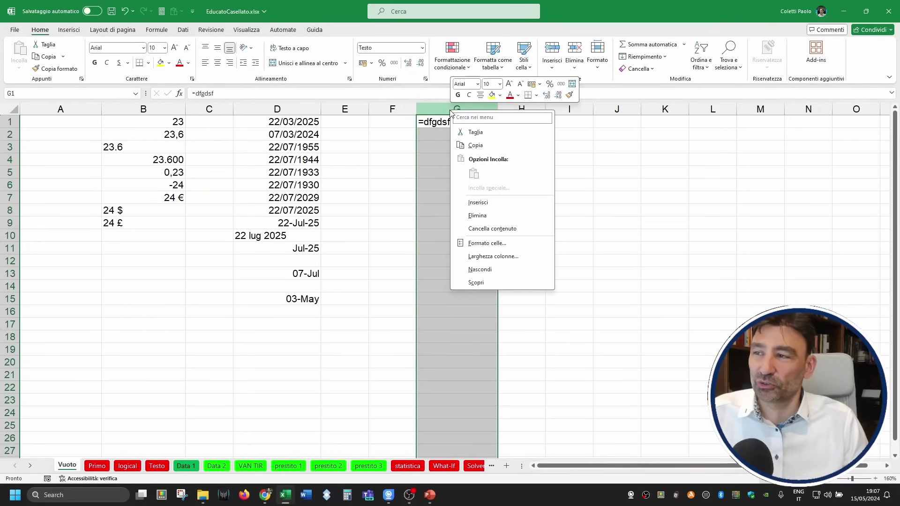
pyautogui.click(469, 215)
pyautogui.click(444, 210)
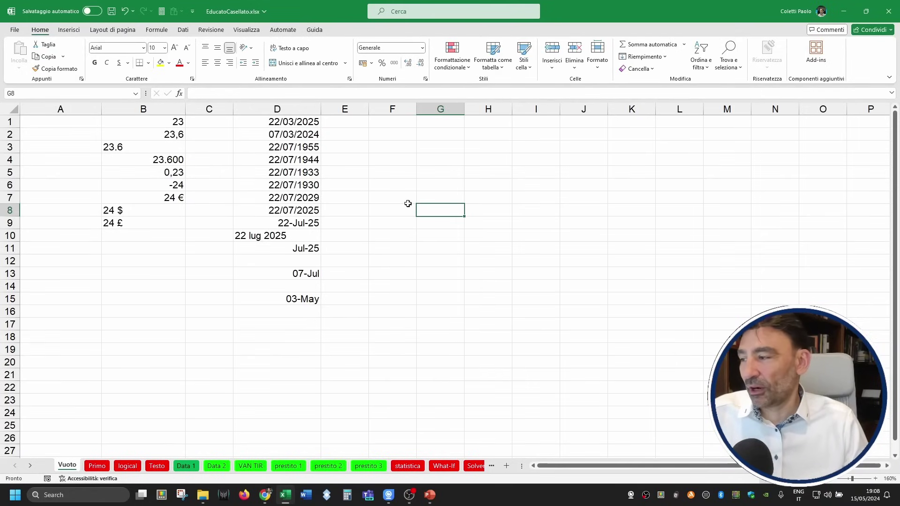
pyautogui.click(421, 172)
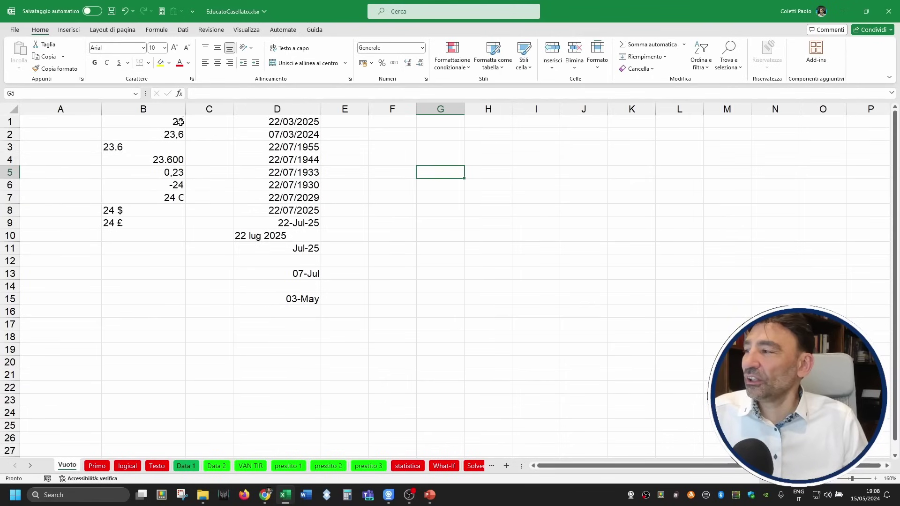
# - Enter 24% in D18 and 24 in D19 to compare percentage and plain number
pyautogui.moveTo(118, 123)
pyautogui.mouseDown()
pyautogui.moveTo(209, 183)
pyautogui.moveTo(284, 313)
pyautogui.mouseUp()
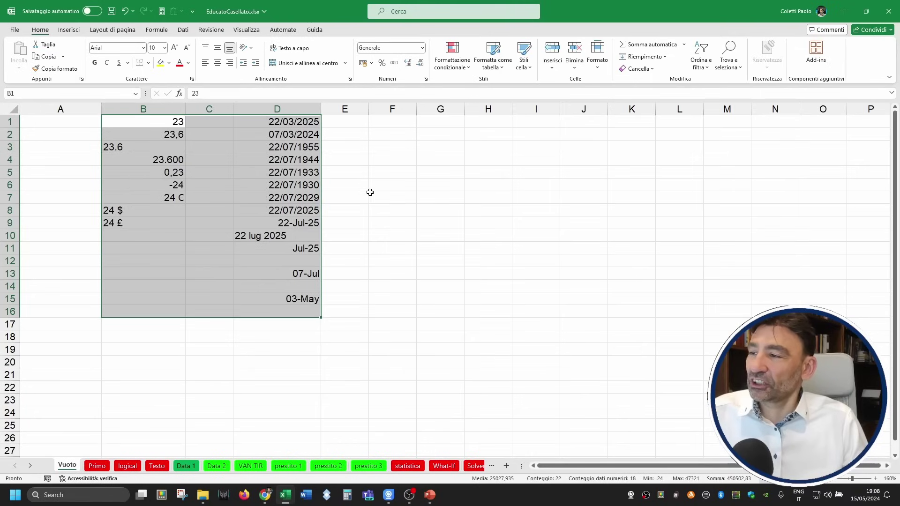
pyautogui.click(291, 338)
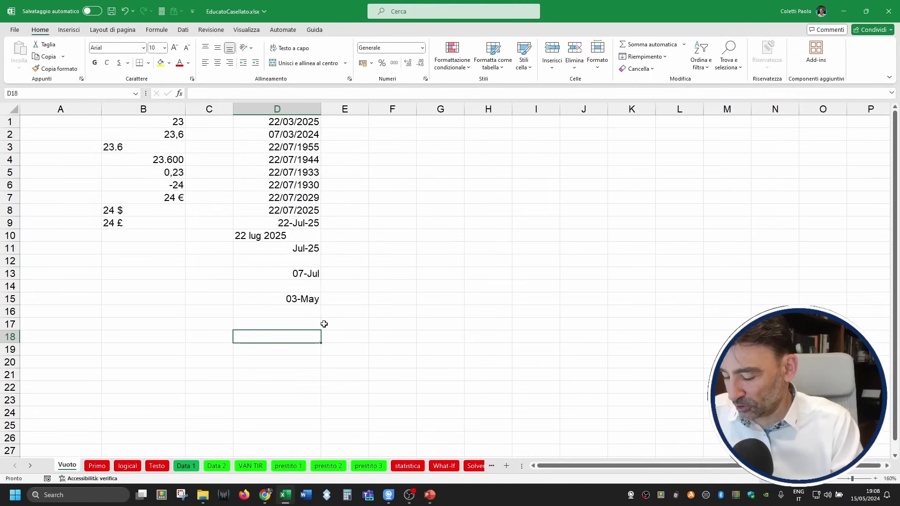
pyautogui.write('24%')
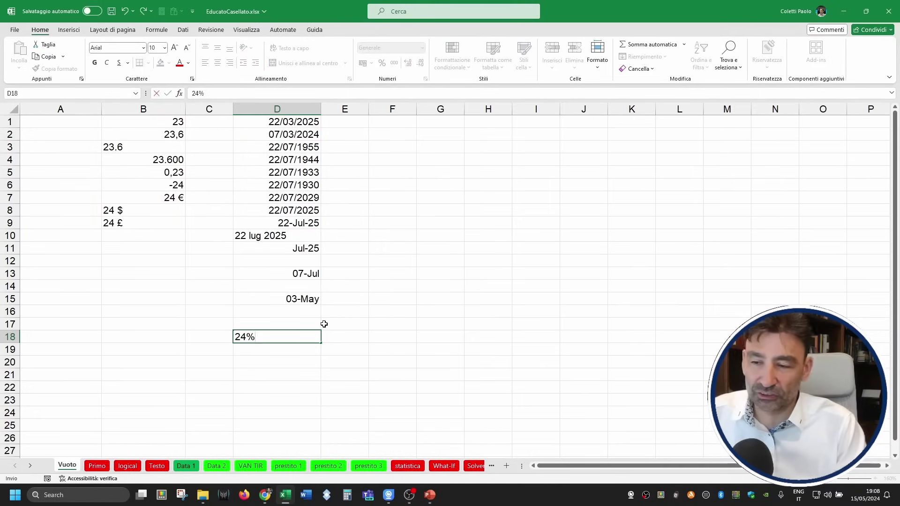
pyautogui.press('Return')
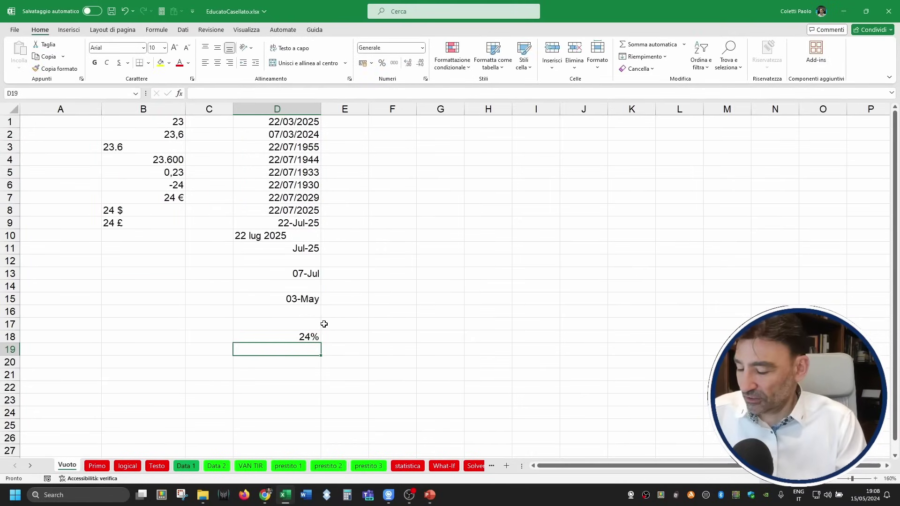
pyautogui.write('24')
pyautogui.press('Return')
pyautogui.press('Up')
pyautogui.press('Up')
pyautogui.hotkey('shift', 'Down')
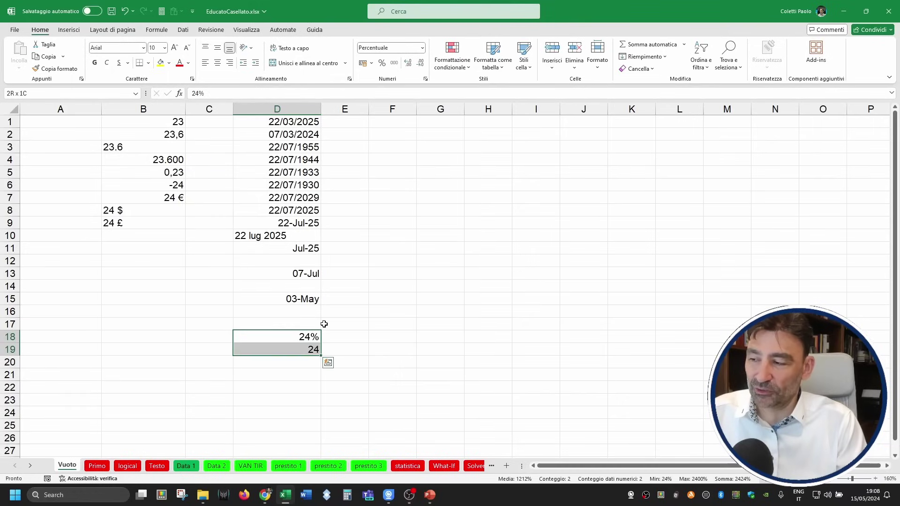
pyautogui.press('Up')
pyautogui.press('Down')
pyautogui.press('Down')
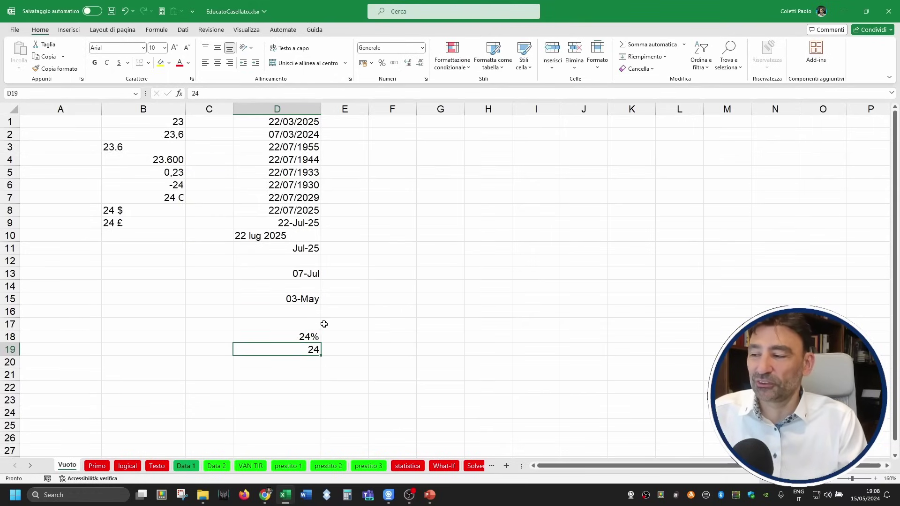
pyautogui.press('Up')
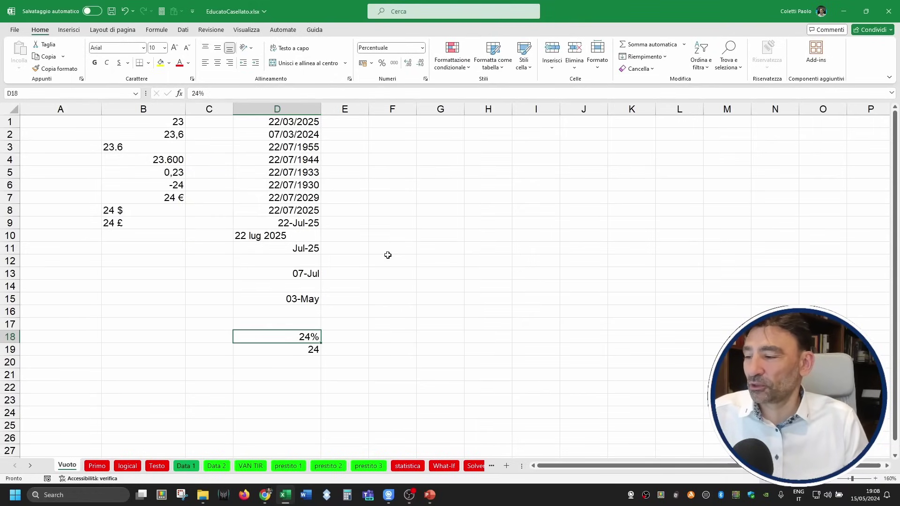
# - Compare the formats of F13 (date), H5 (General) and D15 (custom date)
pyautogui.click(392, 273)
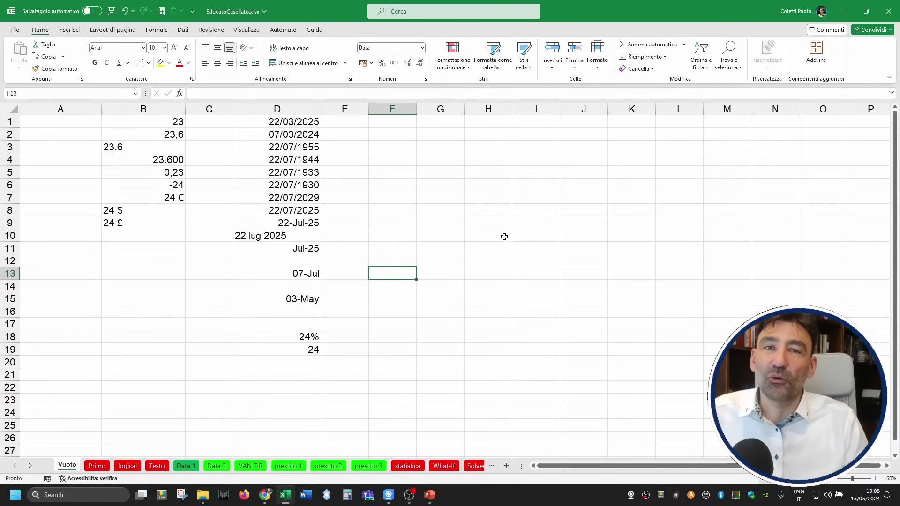
pyautogui.click(478, 177)
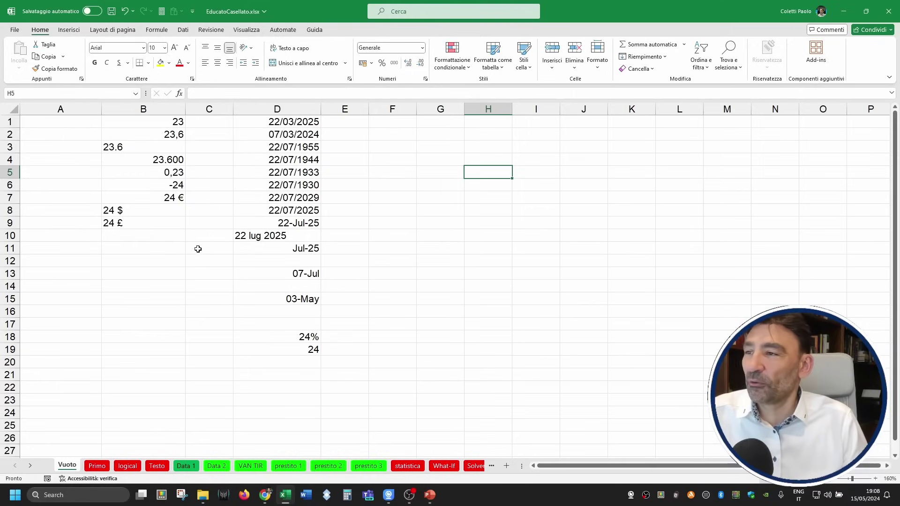
pyautogui.click(308, 302)
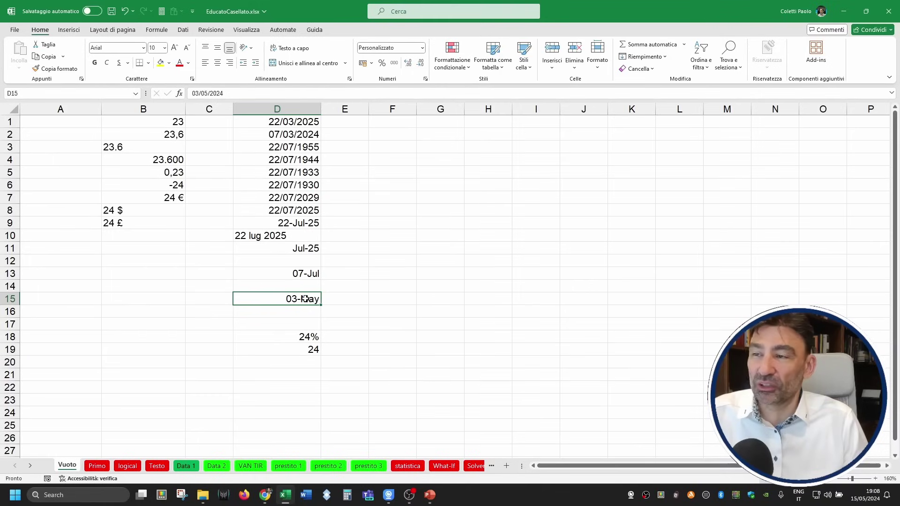
# - Enter '3-5 in G8 so it is stored as the text 3-5
pyautogui.click(447, 110)
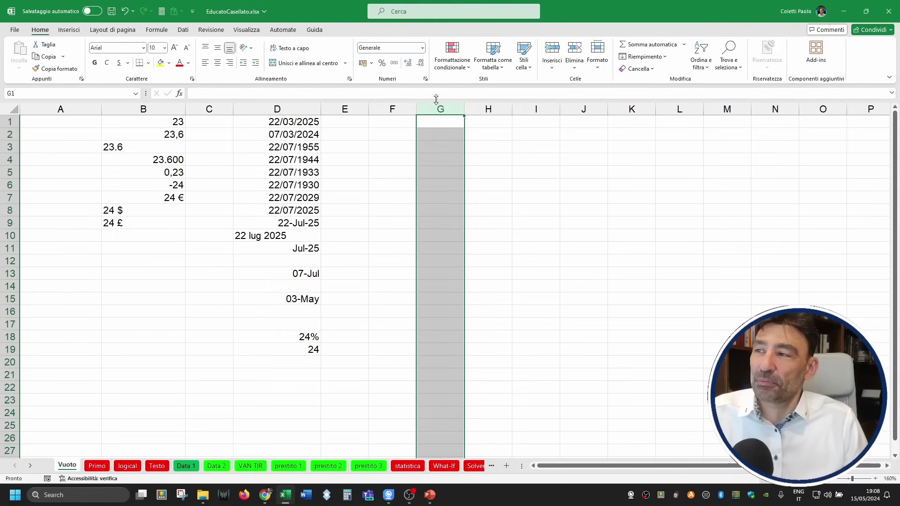
pyautogui.click(423, 49)
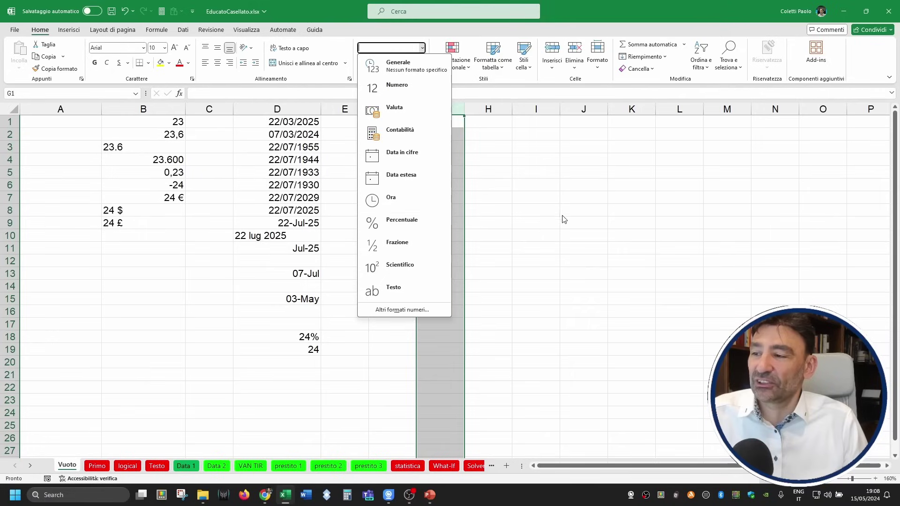
pyautogui.click(562, 228)
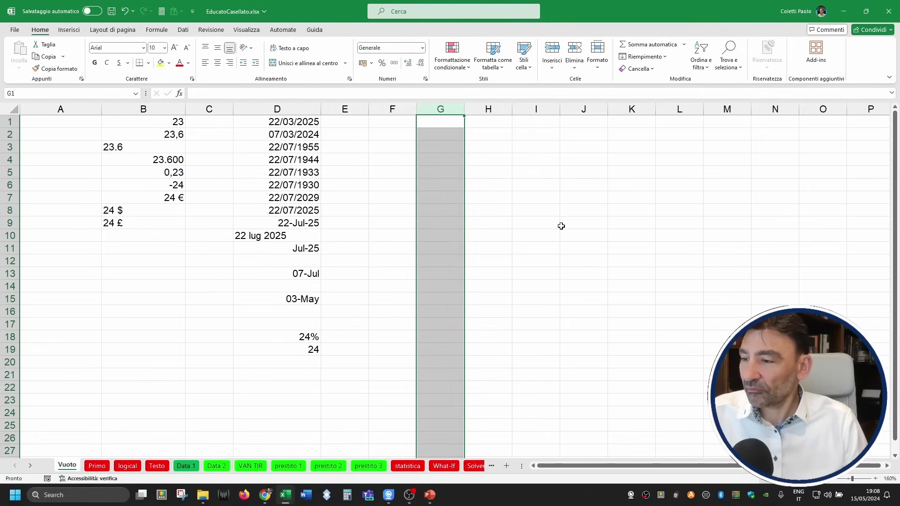
pyautogui.click(450, 206)
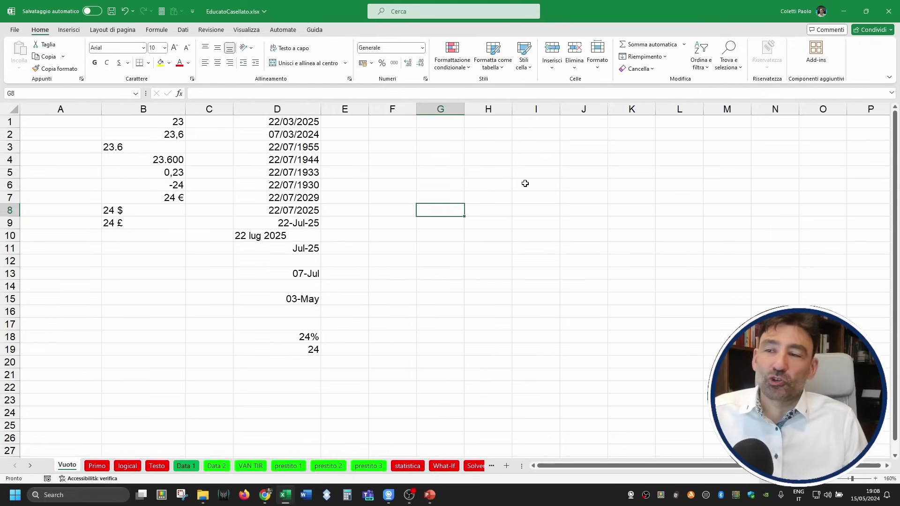
pyautogui.write("'")
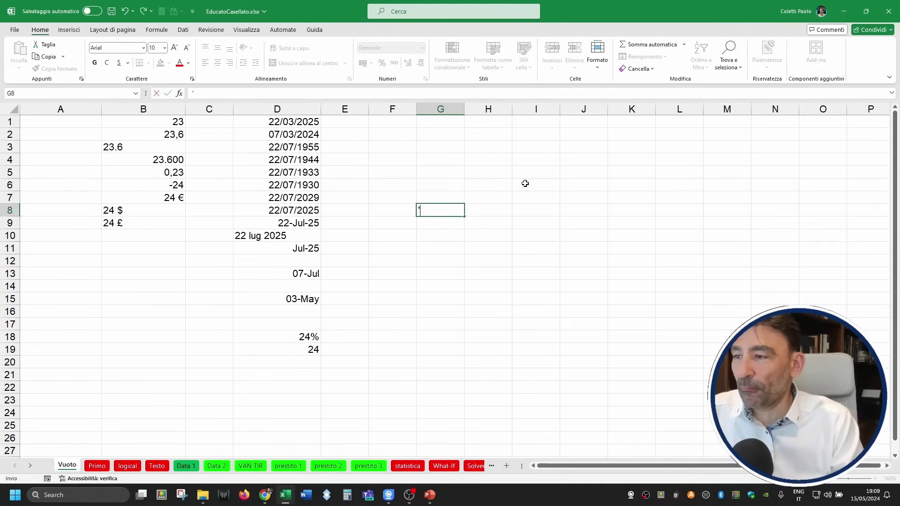
pyautogui.write('3-5')
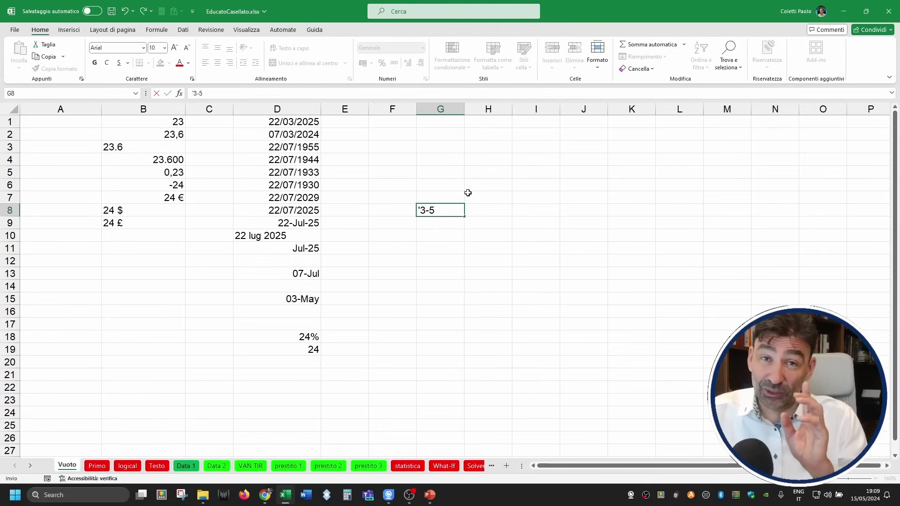
pyautogui.press('Return')
pyautogui.press('Up')
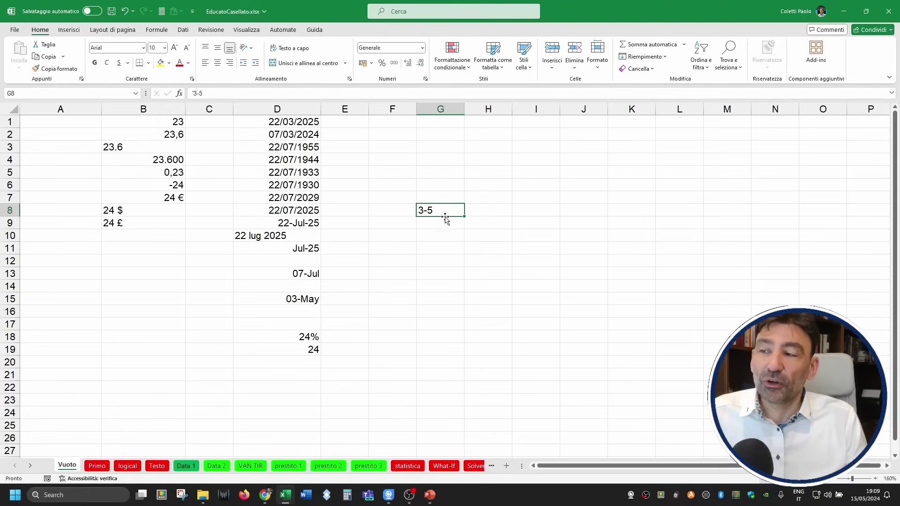
# - Enter '=A2 in G11 so it shows as literal text, not a formula
pyautogui.click(457, 243)
pyautogui.write("'=")
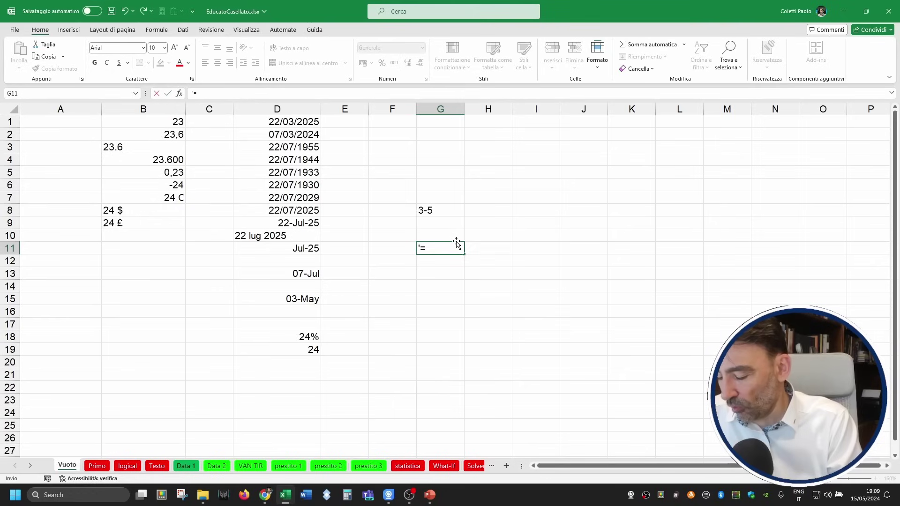
pyautogui.write('A2')
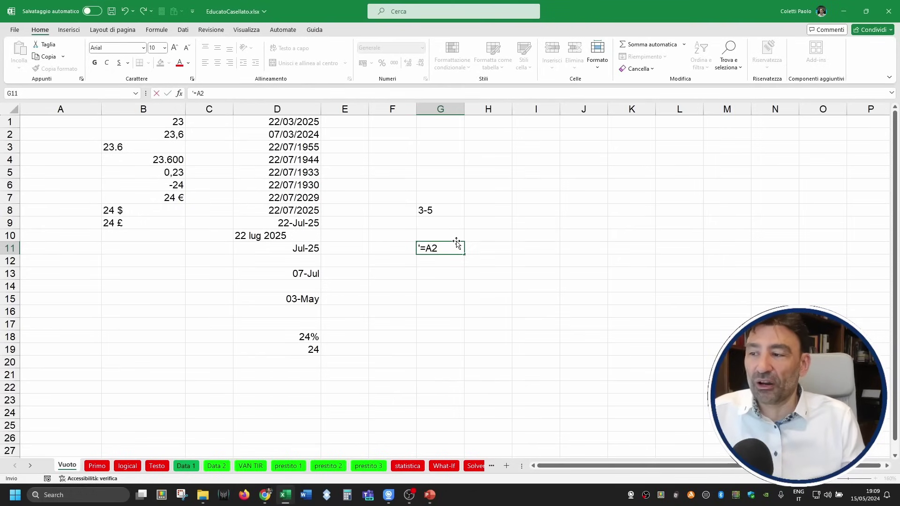
pyautogui.press('Return')
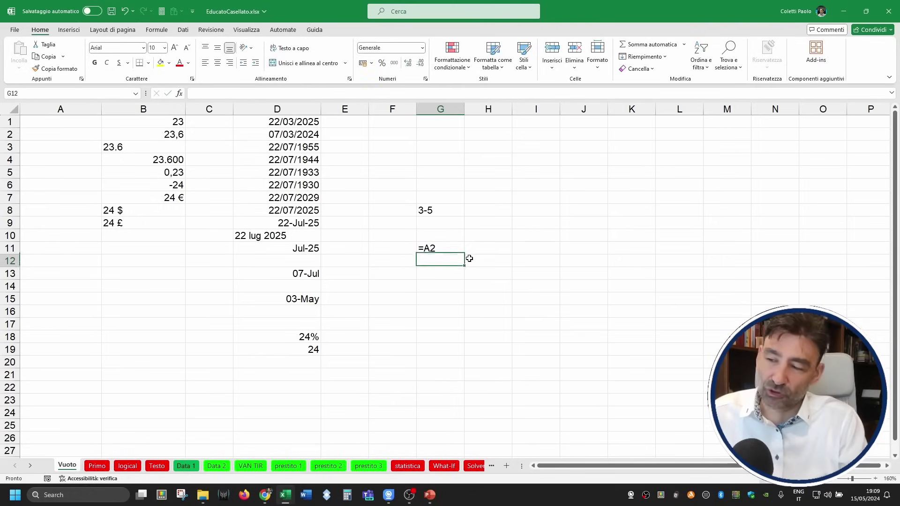
pyautogui.press('Up')
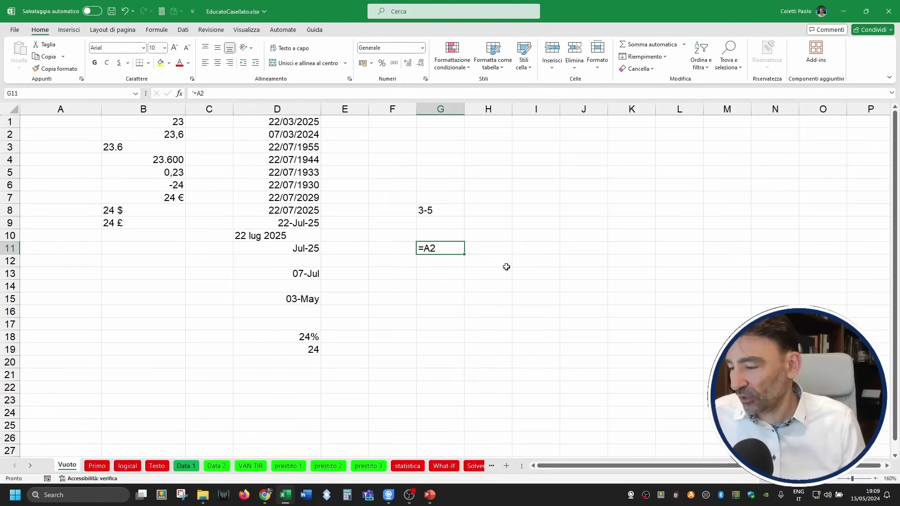
pyautogui.click(492, 247)
pyautogui.write('=')
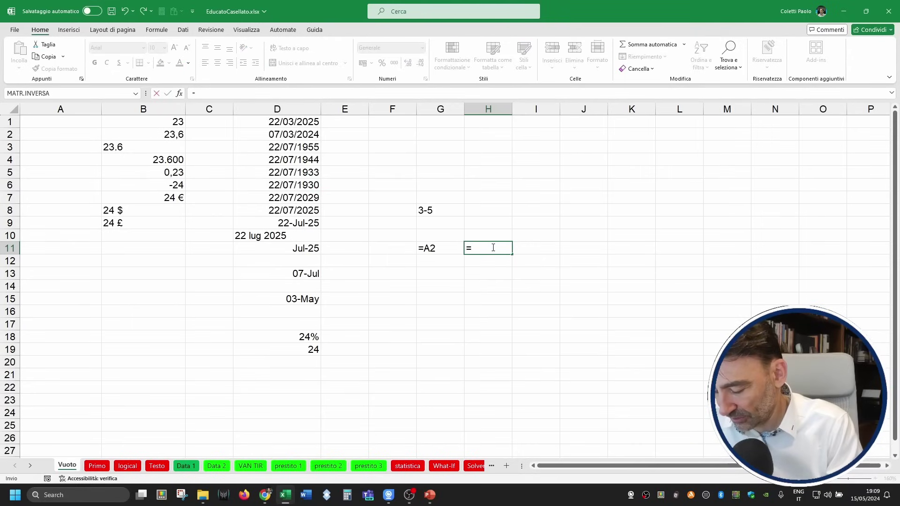
pyautogui.write('LUN')
pyautogui.press('Tab')
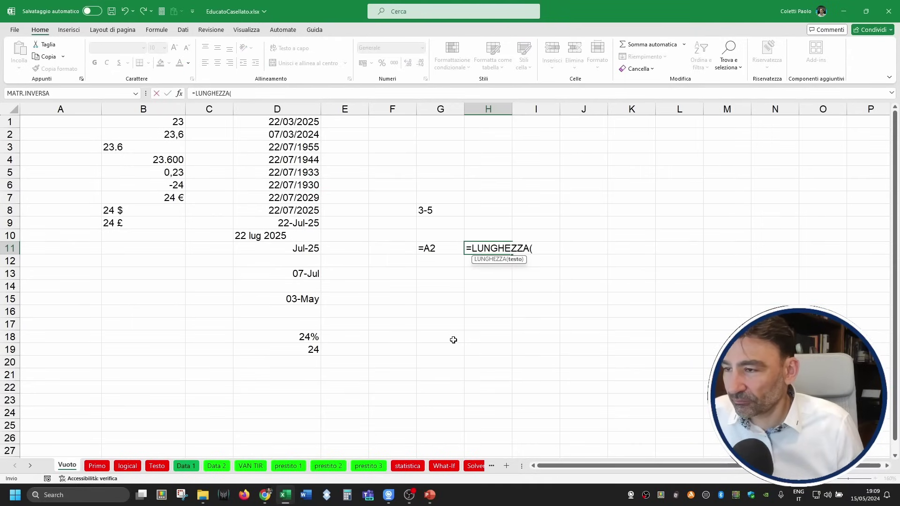
pyautogui.click(438, 248)
pyautogui.hotkey('ctrl', 'Return')
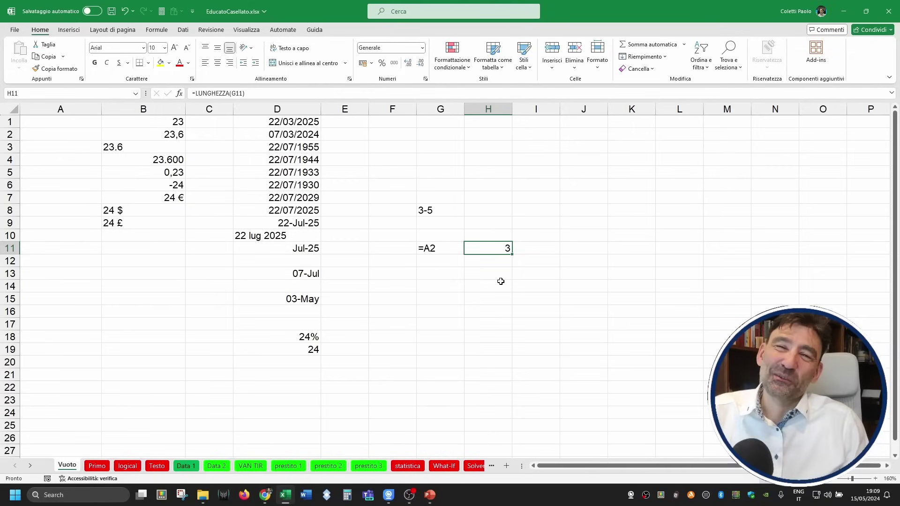
pyautogui.press('Delete')
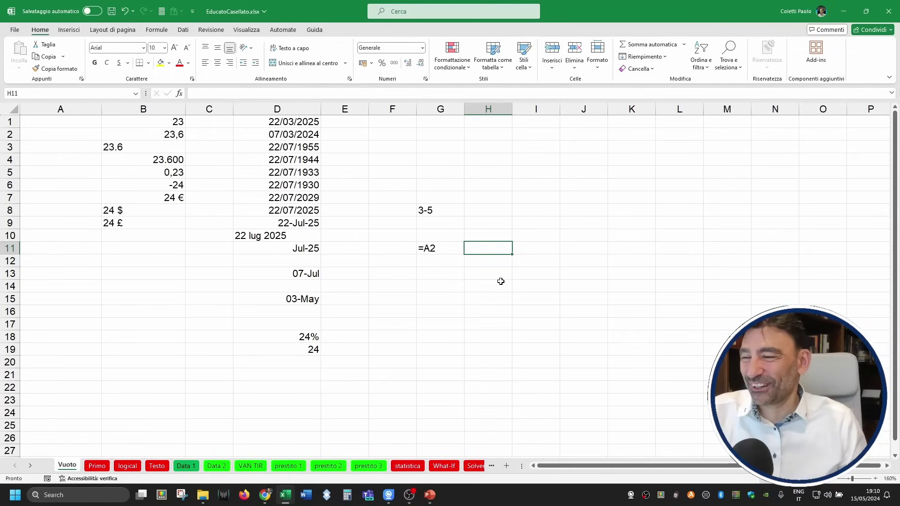
pyautogui.click(504, 284)
pyautogui.click(456, 244)
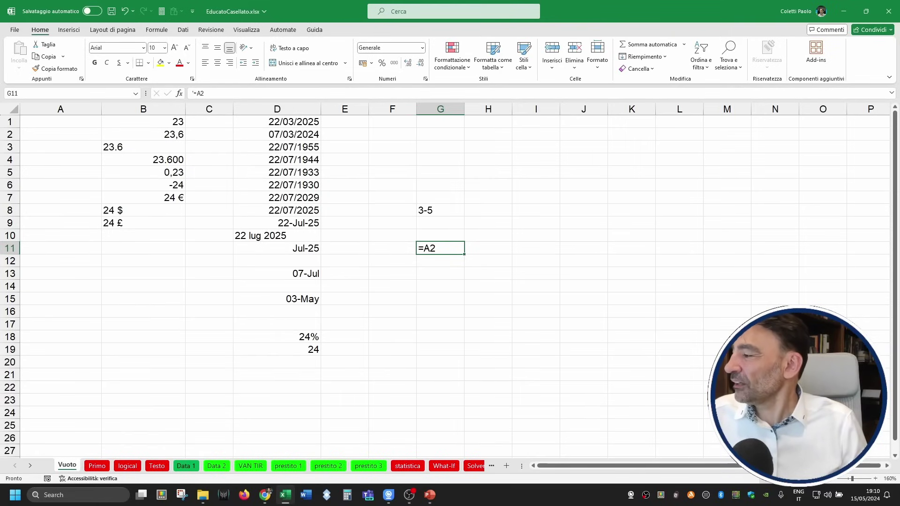
pyautogui.hotkey('alt', 'Tab')
pyautogui.hotkey('alt', 'Tab')
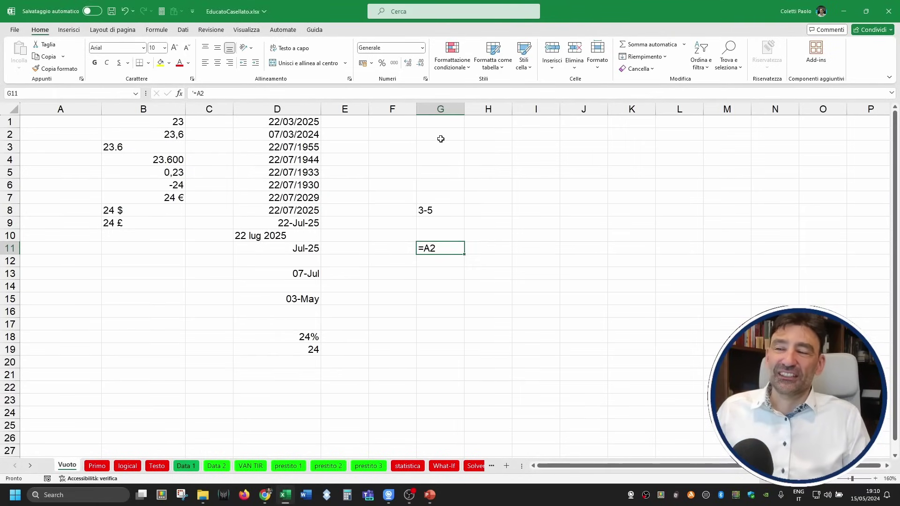
pyautogui.moveTo(448, 108); pyautogui.dragTo(58, 109)
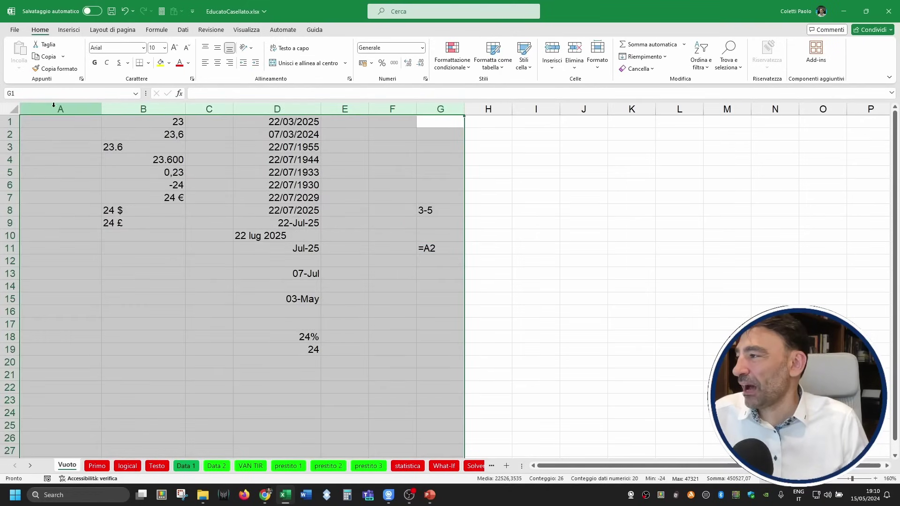
# - Delete columns A through G and confirm with Ctrl+arrow jumps that the sheet is empty
pyautogui.rightClick(439, 127)
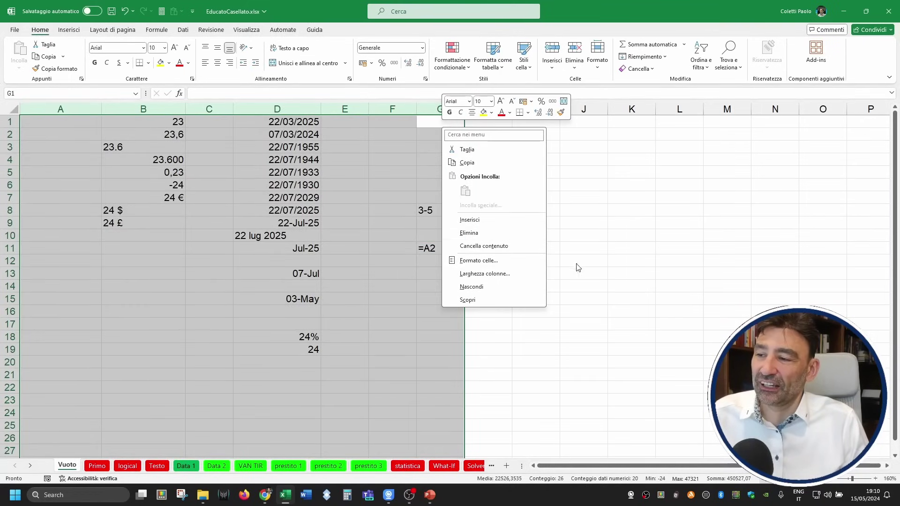
pyautogui.click(493, 235)
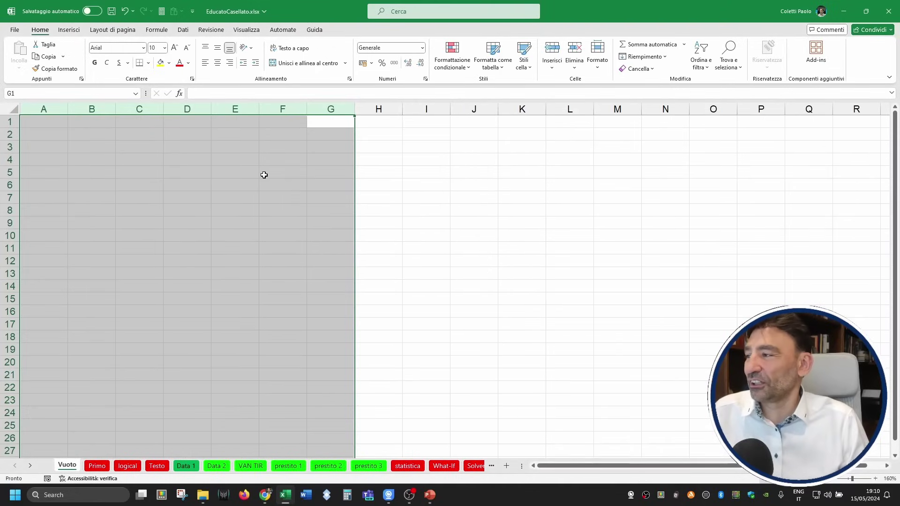
pyautogui.click(249, 173)
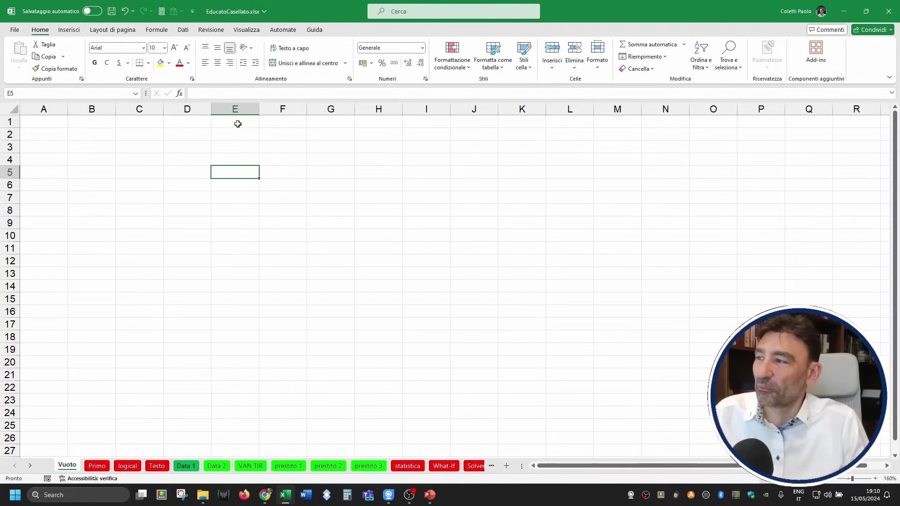
pyautogui.click(787, 140)
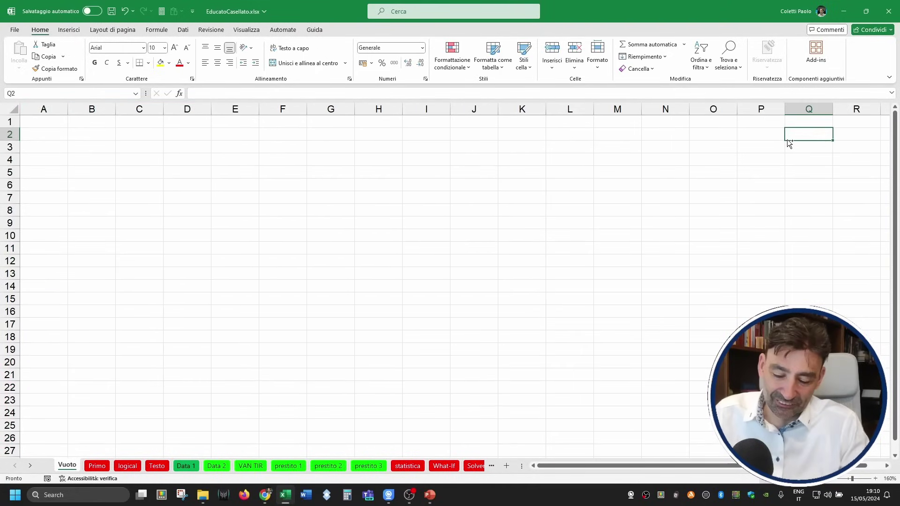
pyautogui.hotkey('ctrl', 'Right')
pyautogui.hotkey('ctrl', 'Left')
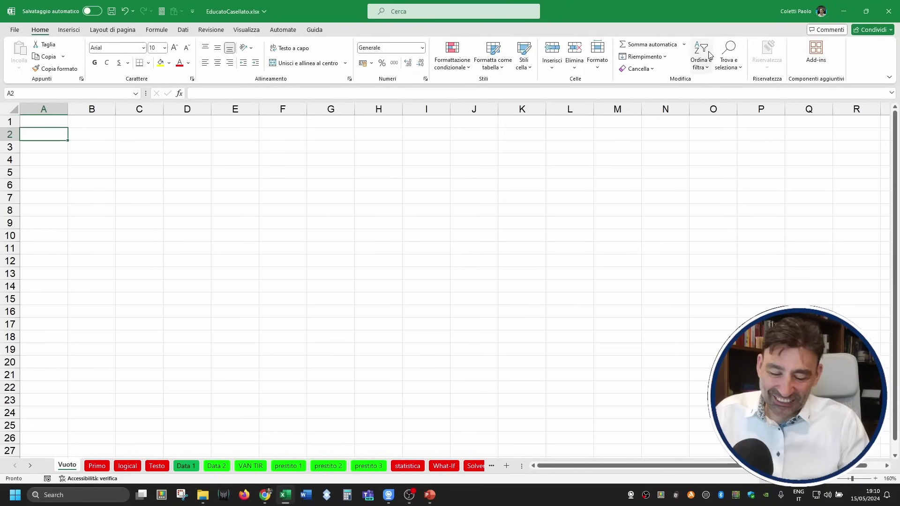
pyautogui.hotkey('ctrl', 'Right')
pyautogui.hotkey('ctrl', 'Left')
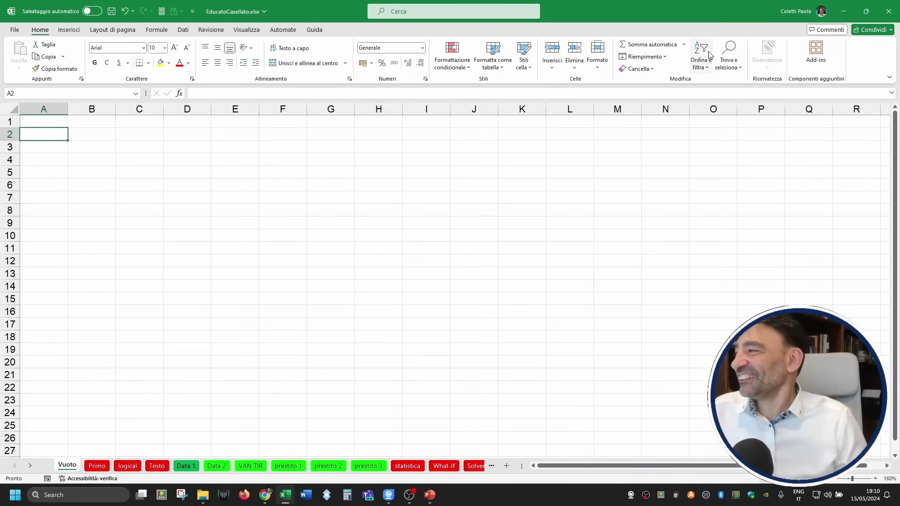
# - Check that the empty columns D and E now use the General format
pyautogui.click(161, 131)
pyautogui.click(225, 131)
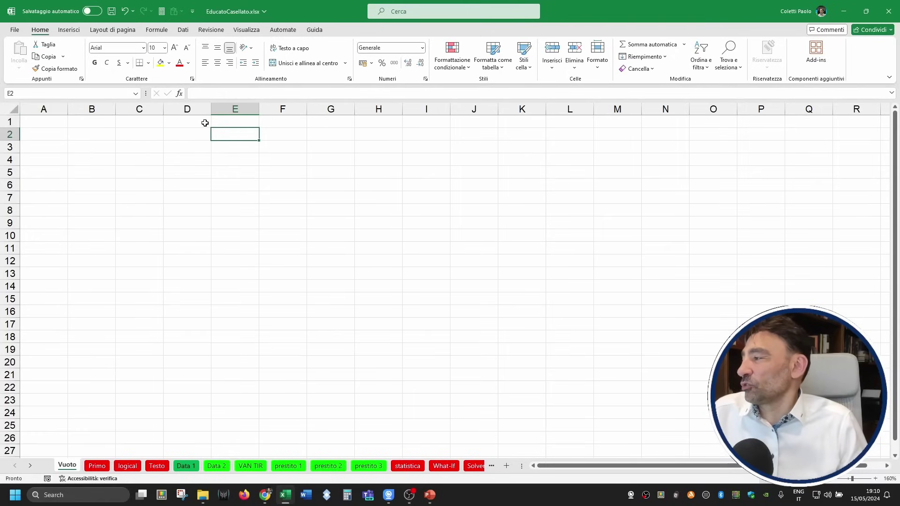
pyautogui.moveTo(199, 108); pyautogui.dragTo(235, 109)
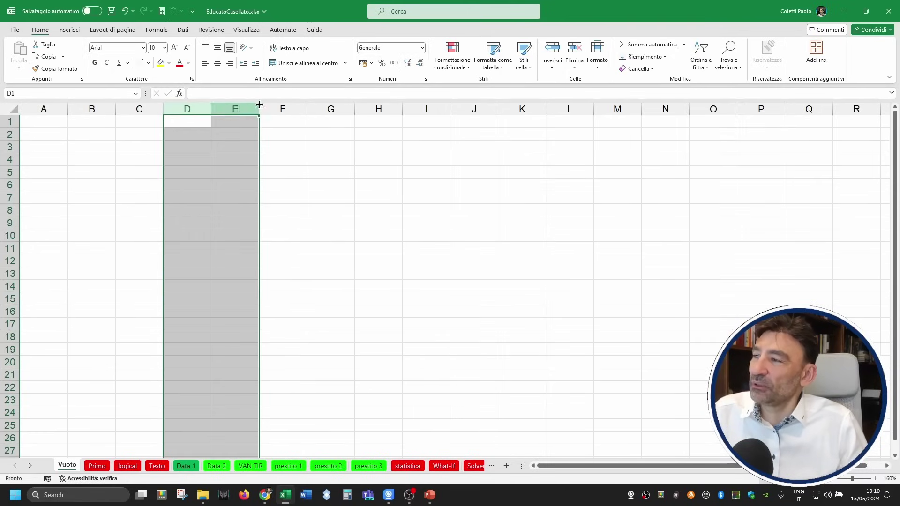
pyautogui.click(422, 49)
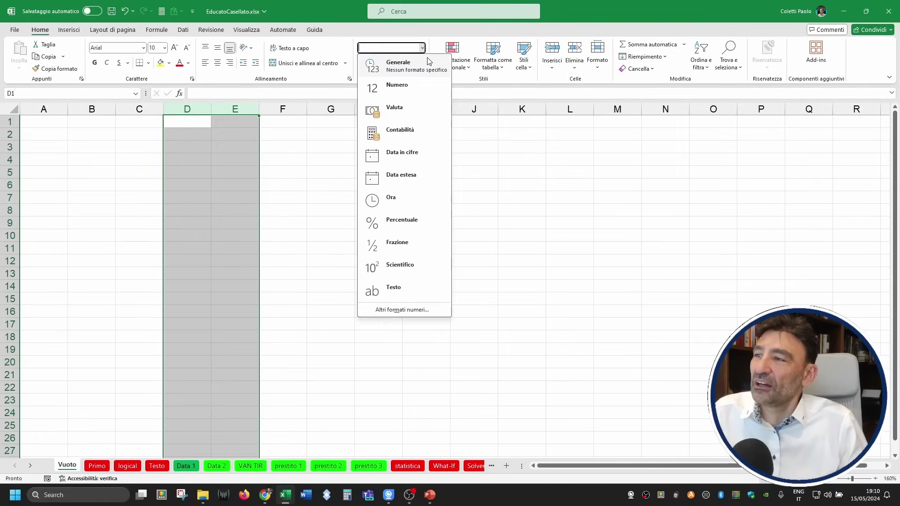
pyautogui.click(422, 47)
pyautogui.click(389, 163)
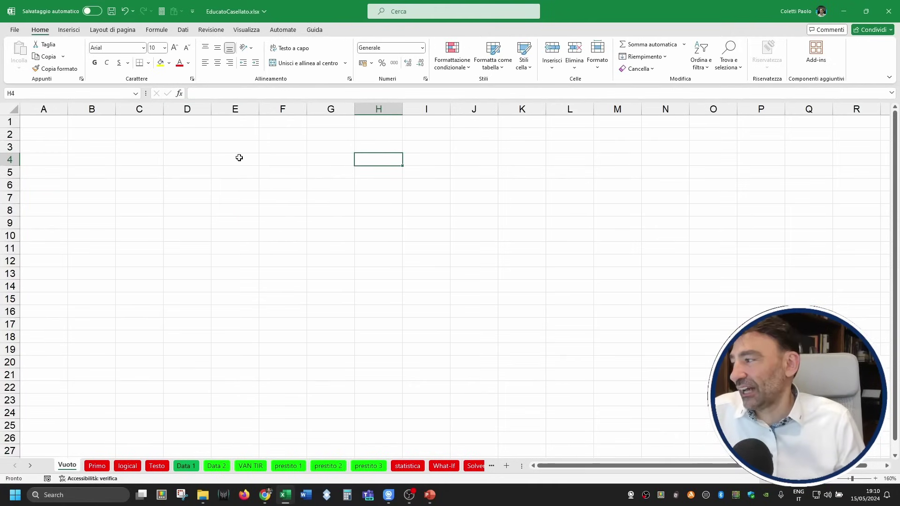
pyautogui.click(108, 138)
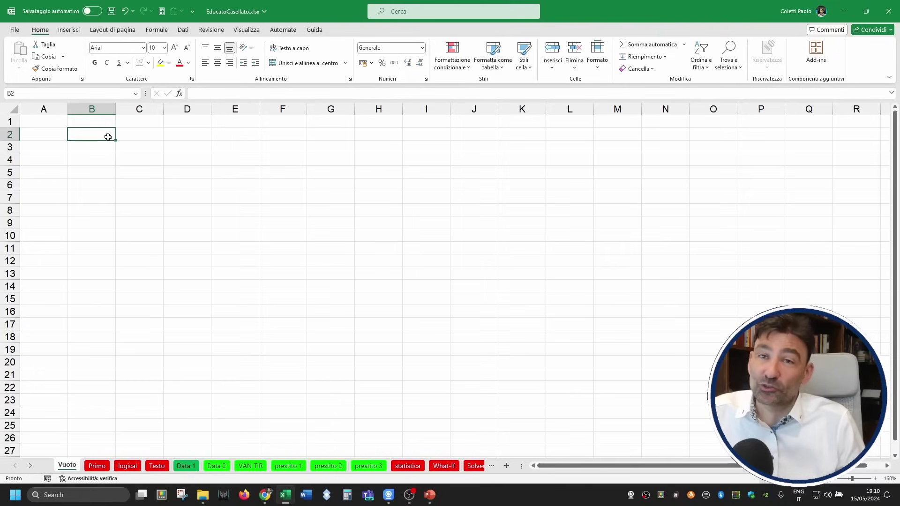
pyautogui.click(53, 122)
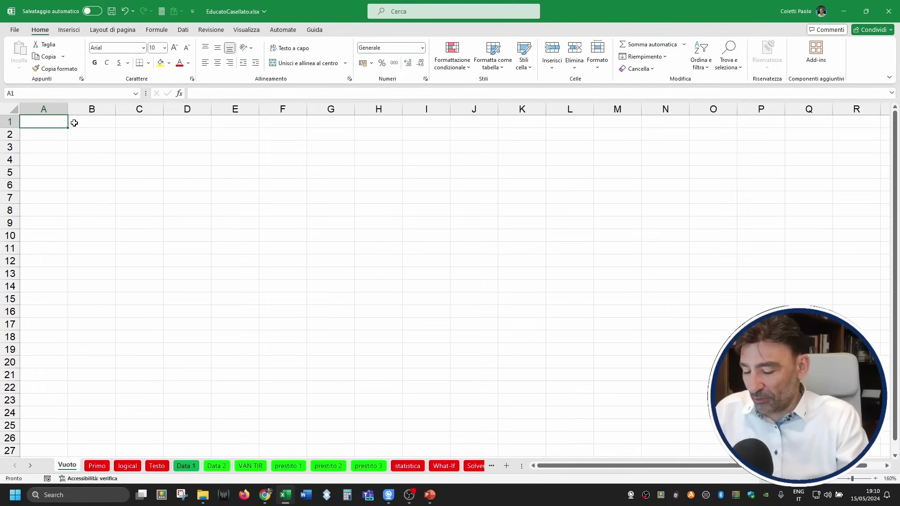
# - Finish the A1 heading 'Tassi di interesse' and autofit column A to its width
pyautogui.write('T')
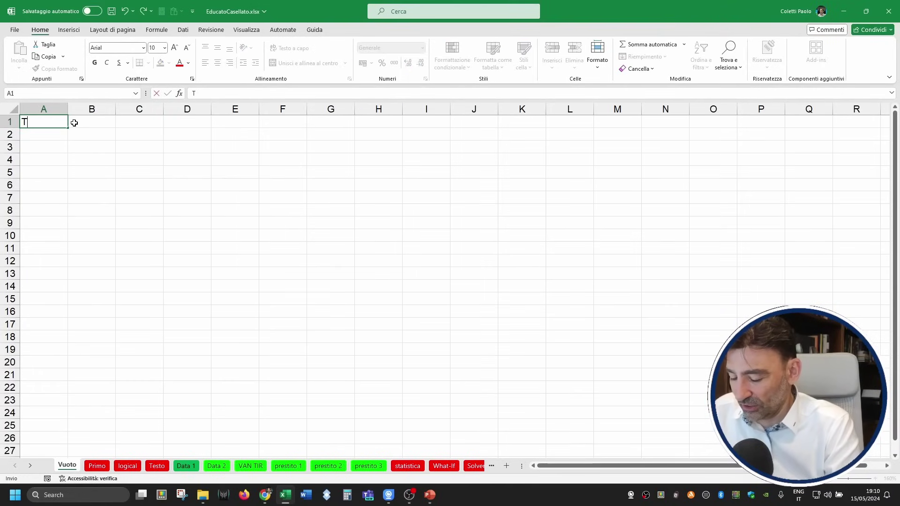
pyautogui.write('assi di inte')
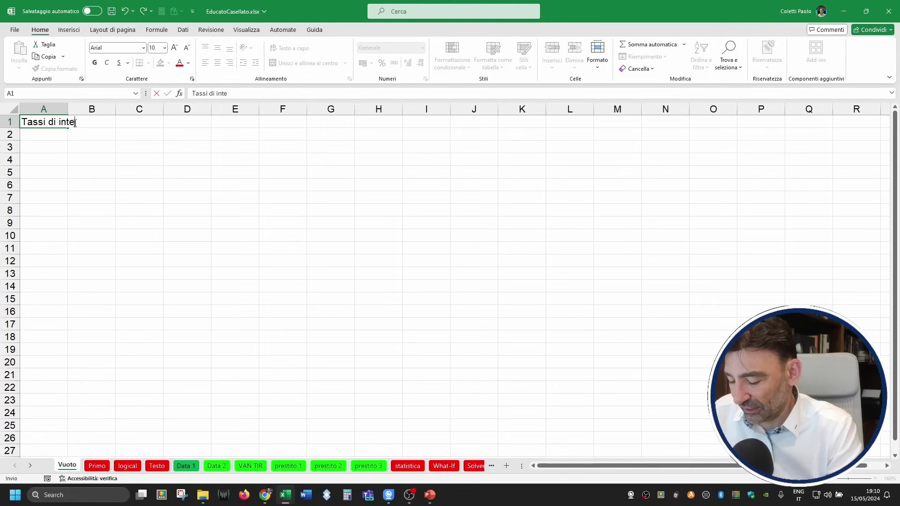
pyautogui.write('resse')
pyautogui.press('Return')
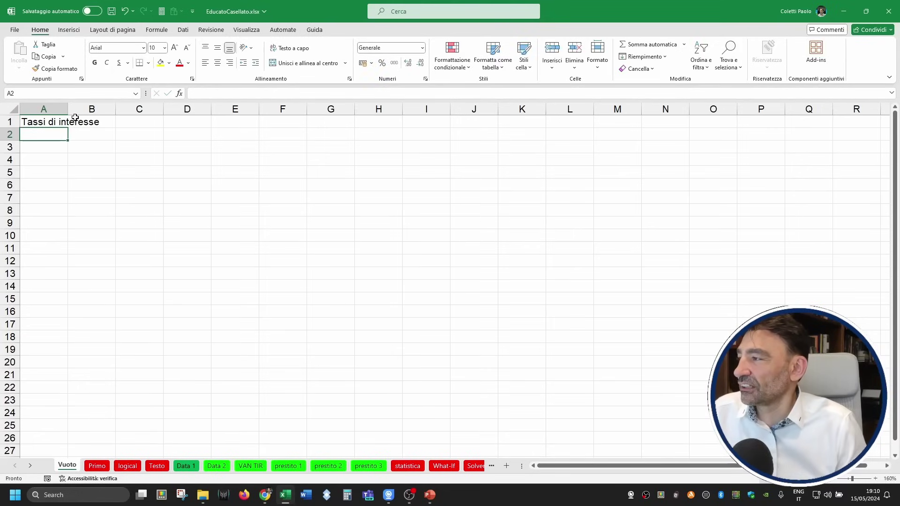
pyautogui.doubleClick(68, 108)
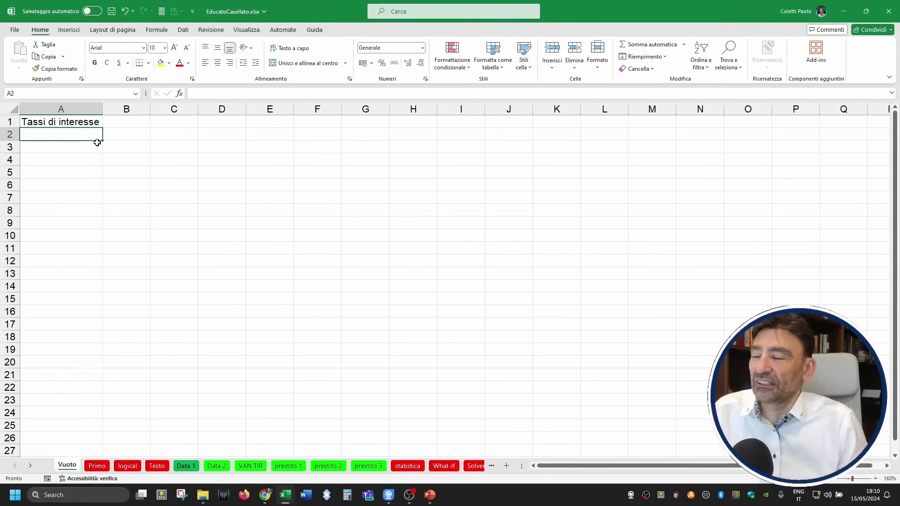
# - Enter the rates 2, 2,5, 3,2 and 0,5 in A2:A5 and select them
pyautogui.write('2')
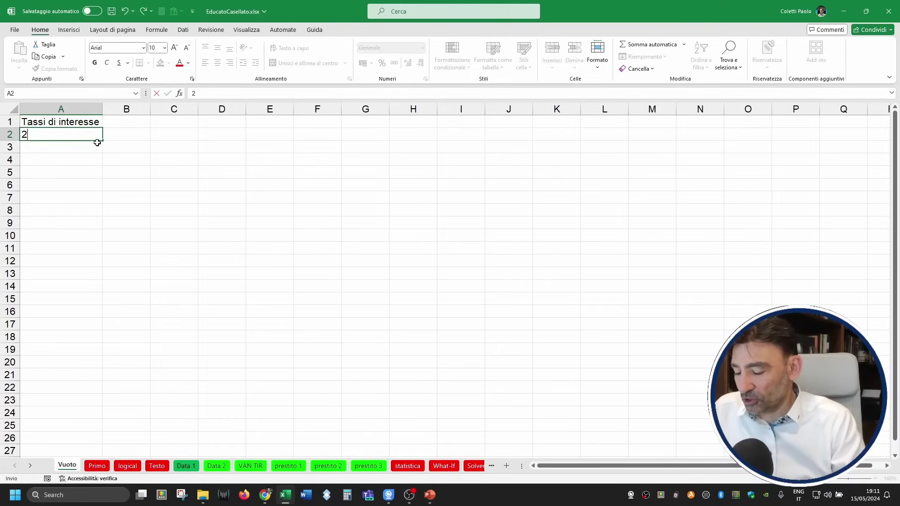
pyautogui.press('Return')
pyautogui.write('2,5')
pyautogui.press('Return')
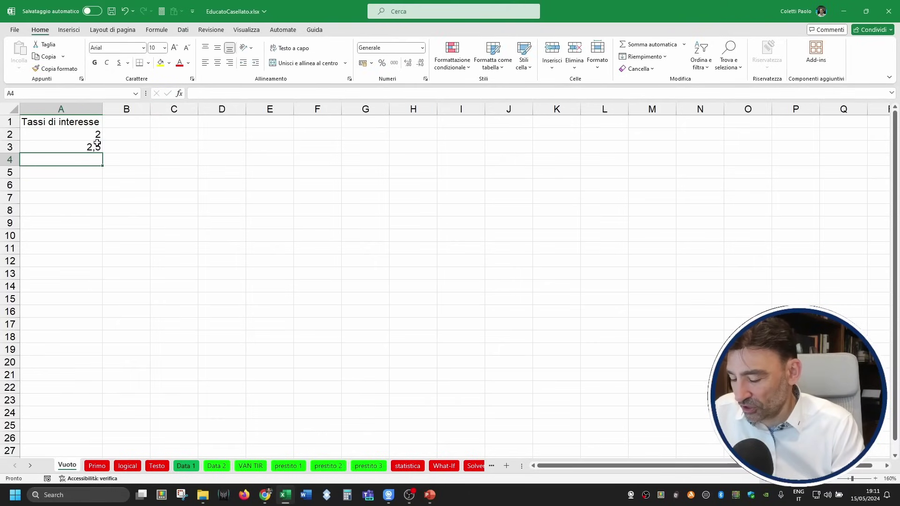
pyautogui.write('3,2')
pyautogui.press('Return')
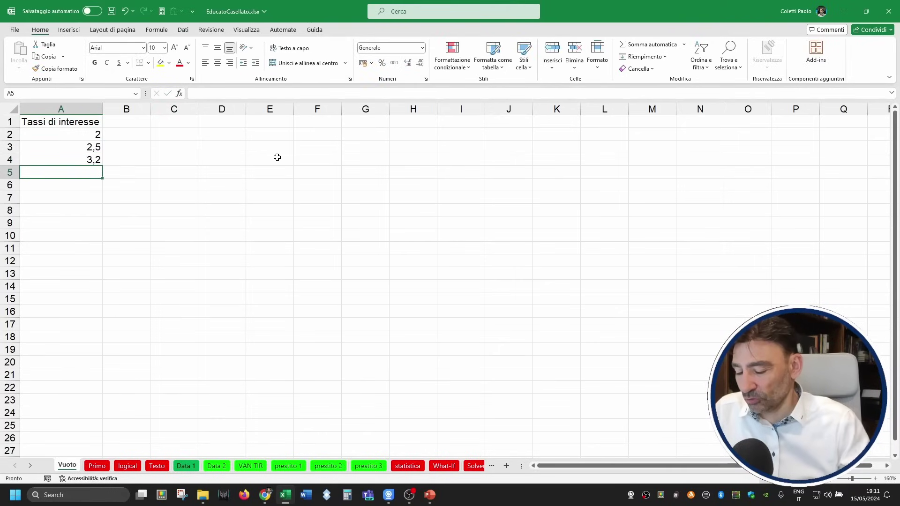
pyautogui.write('0,5')
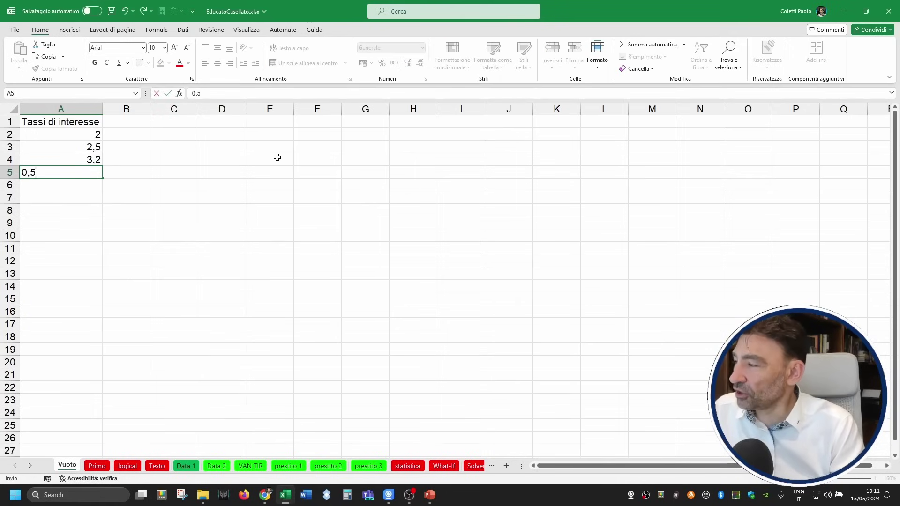
pyautogui.press('Return')
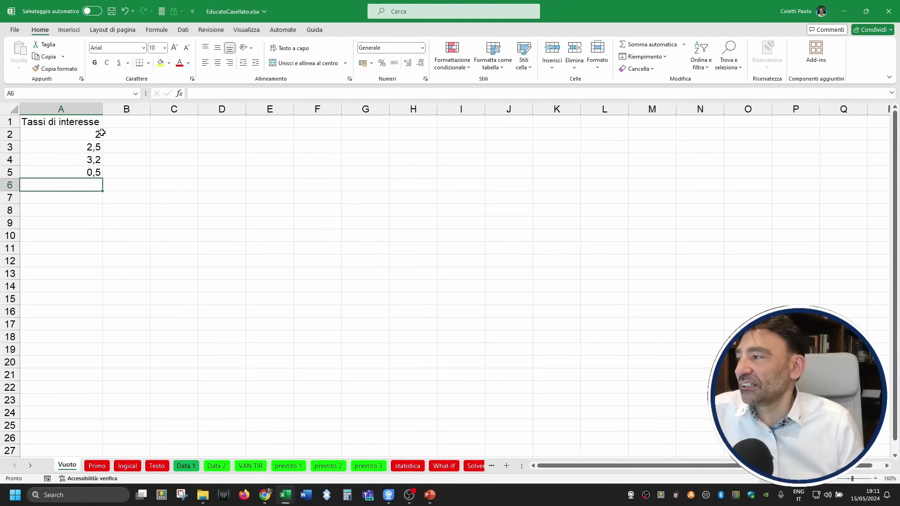
pyautogui.moveTo(97, 134); pyautogui.dragTo(91, 172)
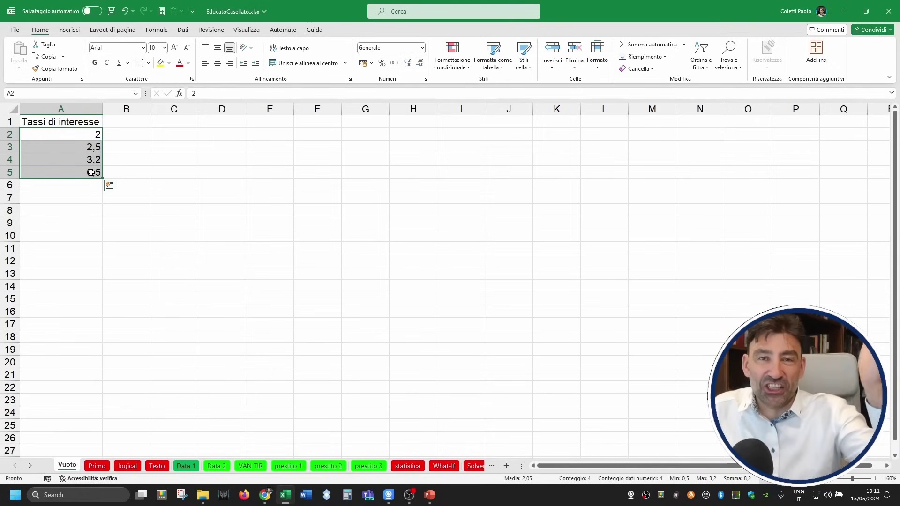
# - Format column A as Percentuale, showing 200,00%, 250,00%, 320,00% and 50,00%
pyautogui.click(61, 109)
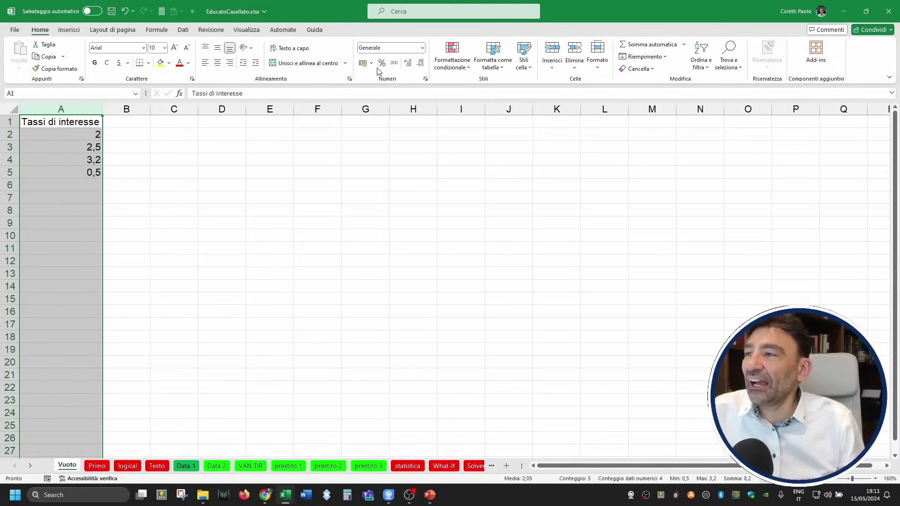
pyautogui.click(422, 48)
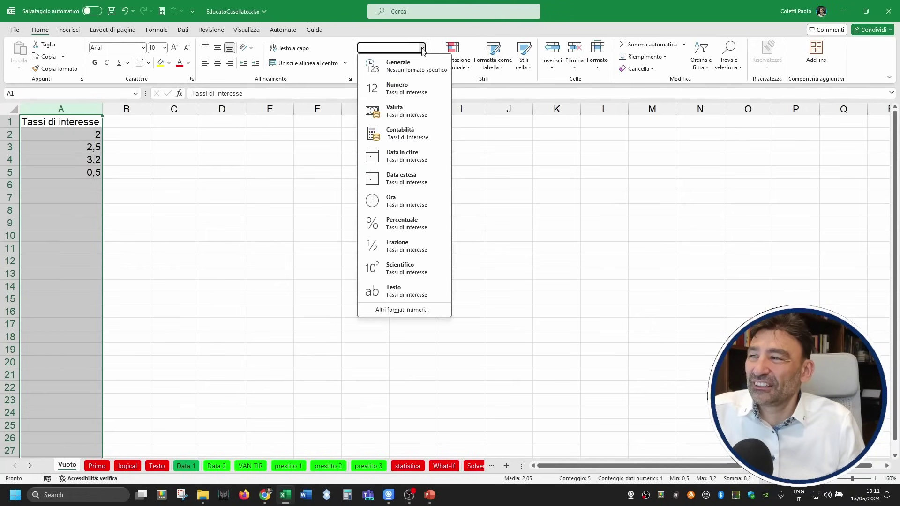
pyautogui.click(424, 227)
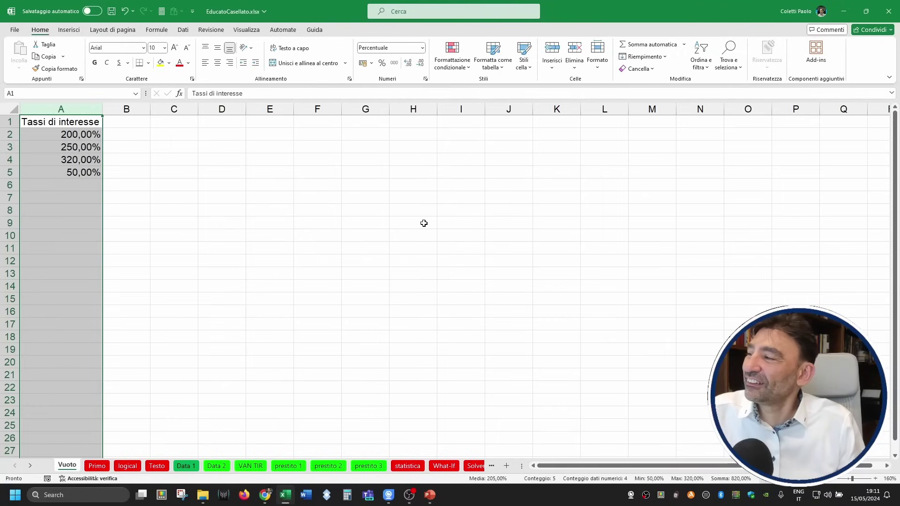
# - Inspect the stored values in A2 through A5
pyautogui.click(75, 136)
pyautogui.click(78, 147)
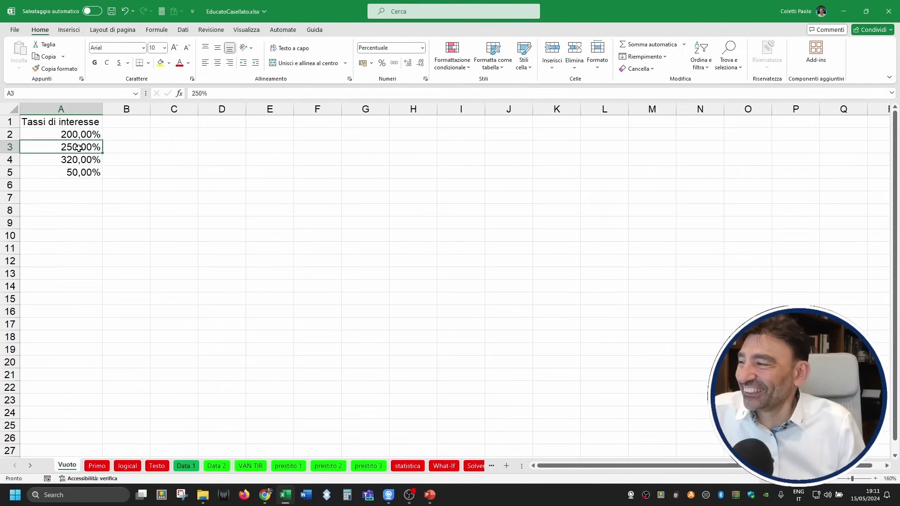
pyautogui.press('Down')
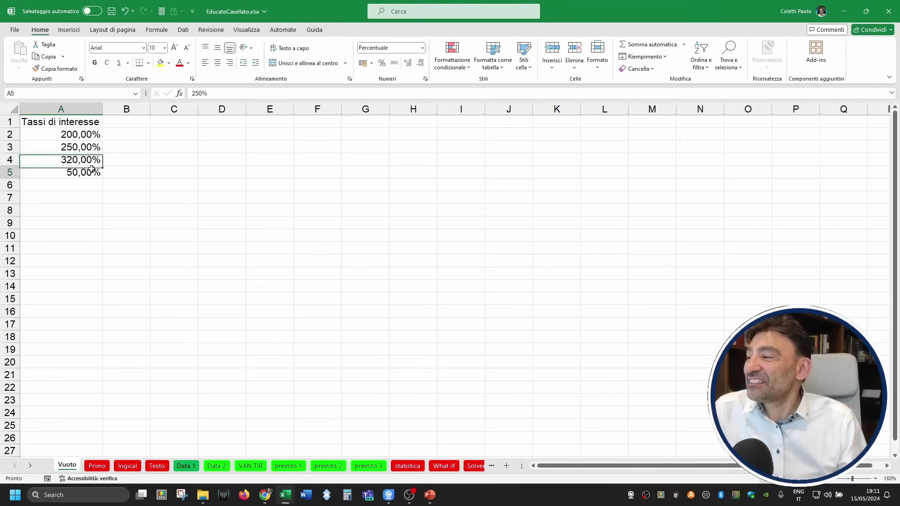
pyautogui.press('Down')
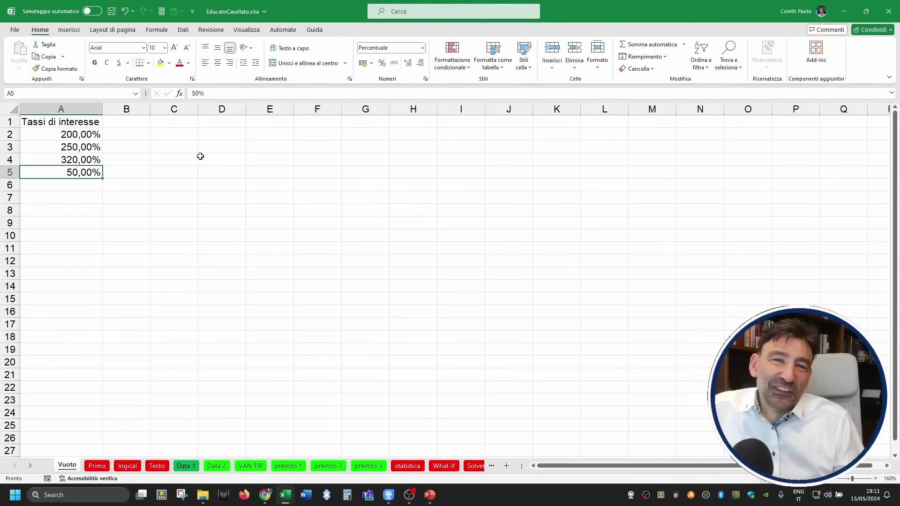
# - Re-enter 2 and 2,5 in A2:A3 so they read 2,00% and 2,50%
pyautogui.click(69, 137)
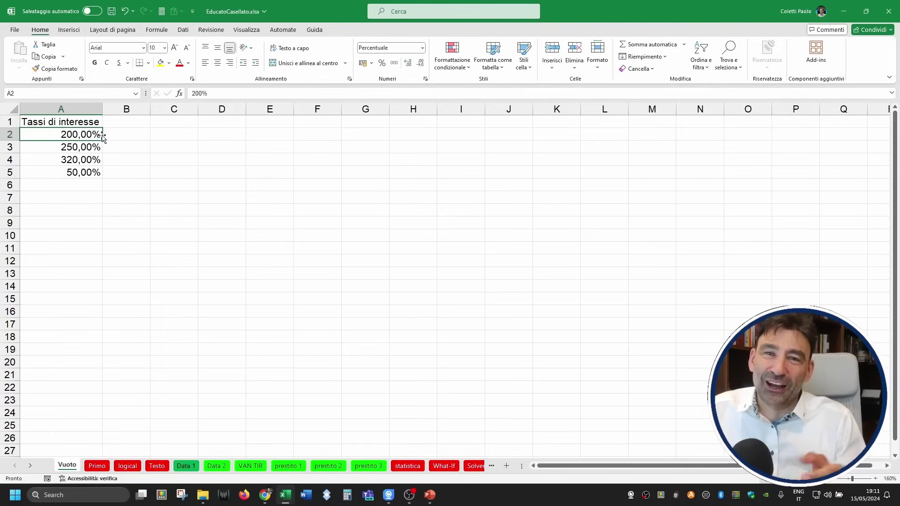
pyautogui.write('2')
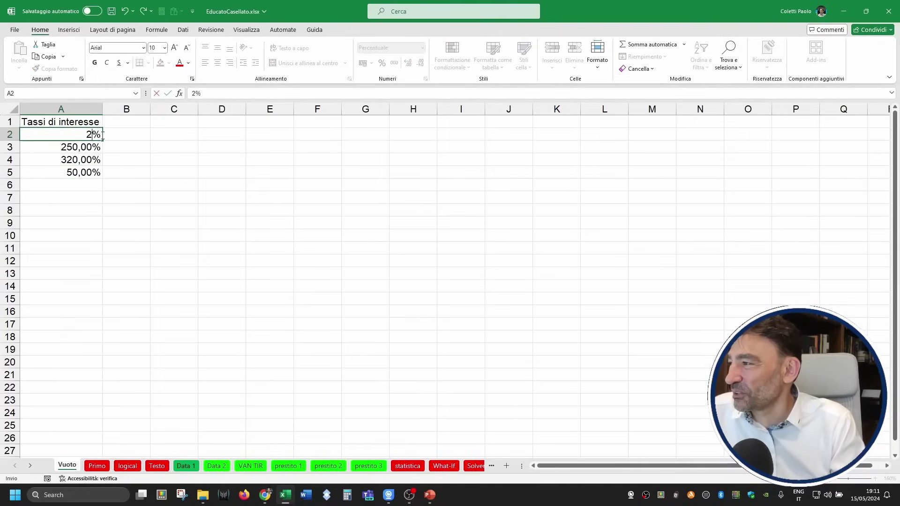
pyautogui.press('Return')
pyautogui.write('2,')
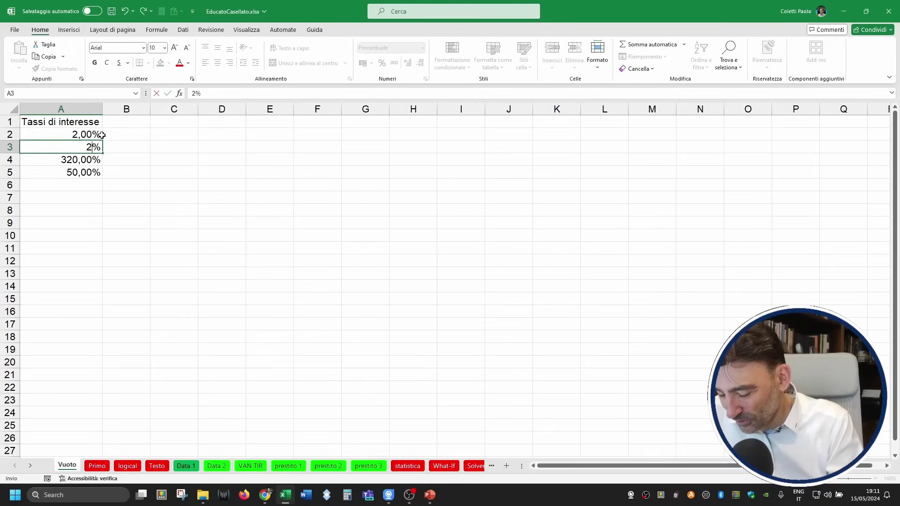
pyautogui.write('50')
pyautogui.press('Return')
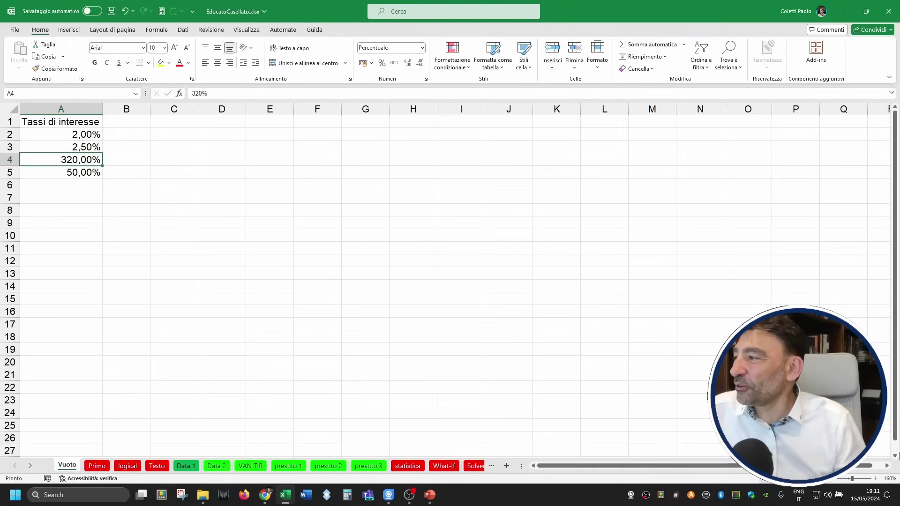
# - Format column C as Percentuale and enter 2 in C2 and 3% in C3
pyautogui.click(192, 110)
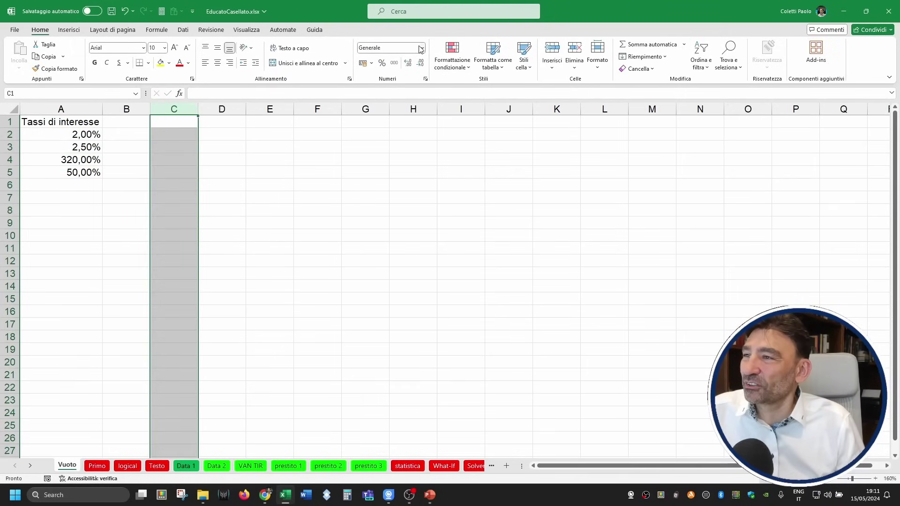
pyautogui.click(421, 48)
pyautogui.click(414, 229)
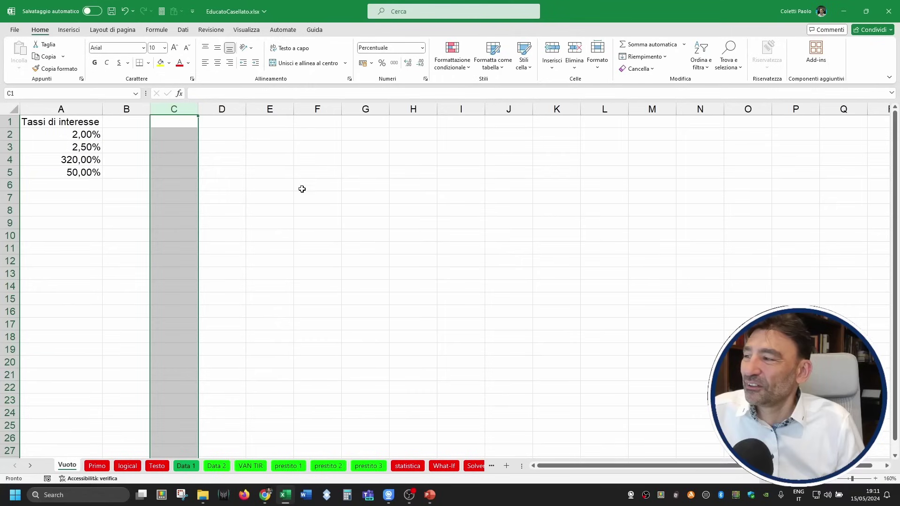
pyautogui.click(159, 137)
pyautogui.write('2')
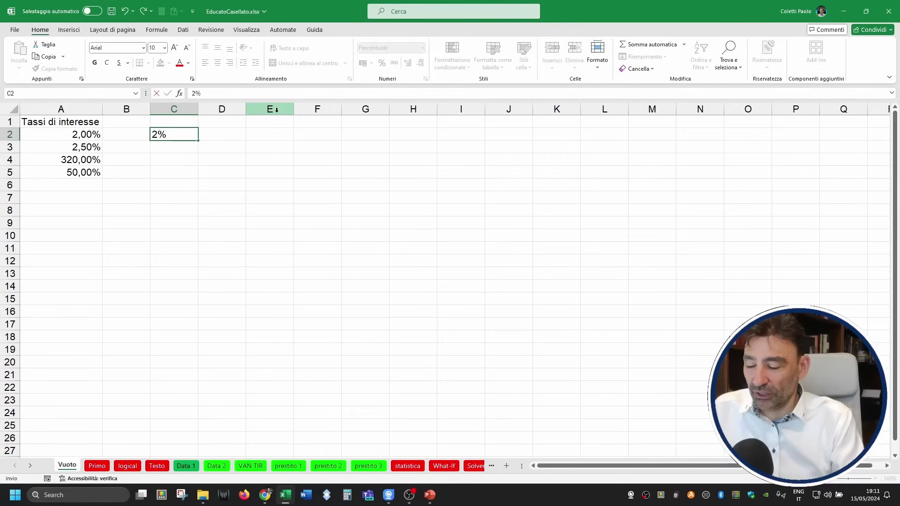
pyautogui.press('Return')
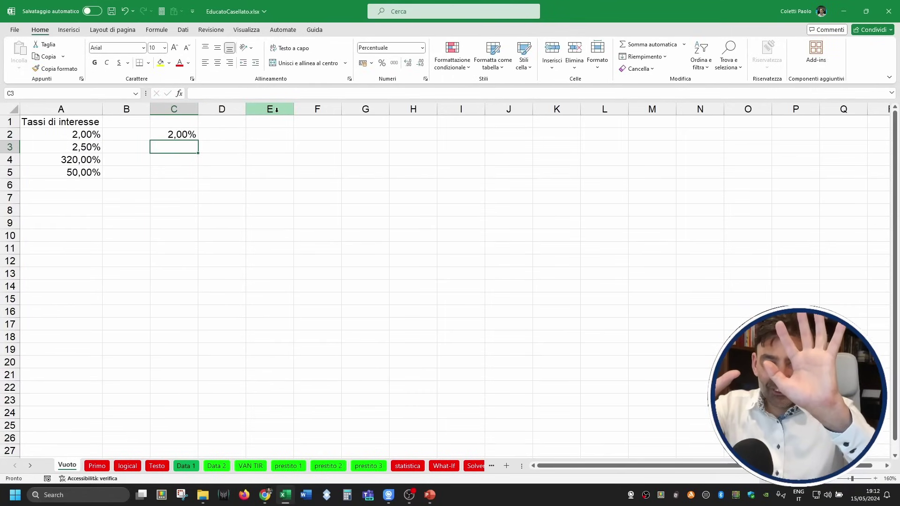
pyautogui.write('3%')
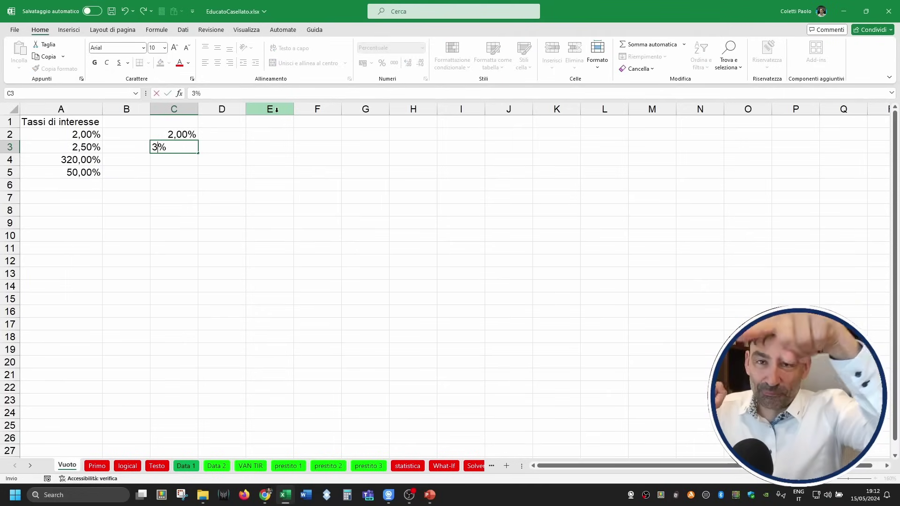
pyautogui.press('Return')
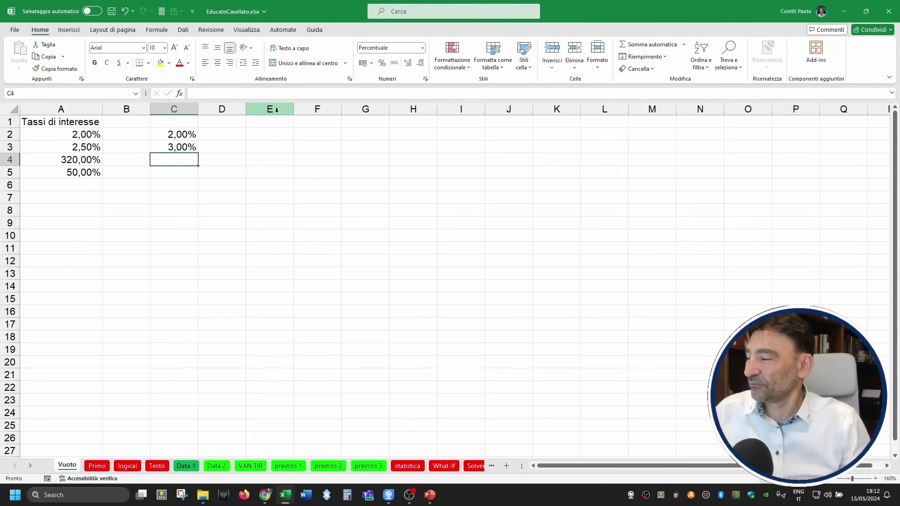
# - Reformat column A as plain numbers and inspect the values in A2:A5
pyautogui.click(192, 181)
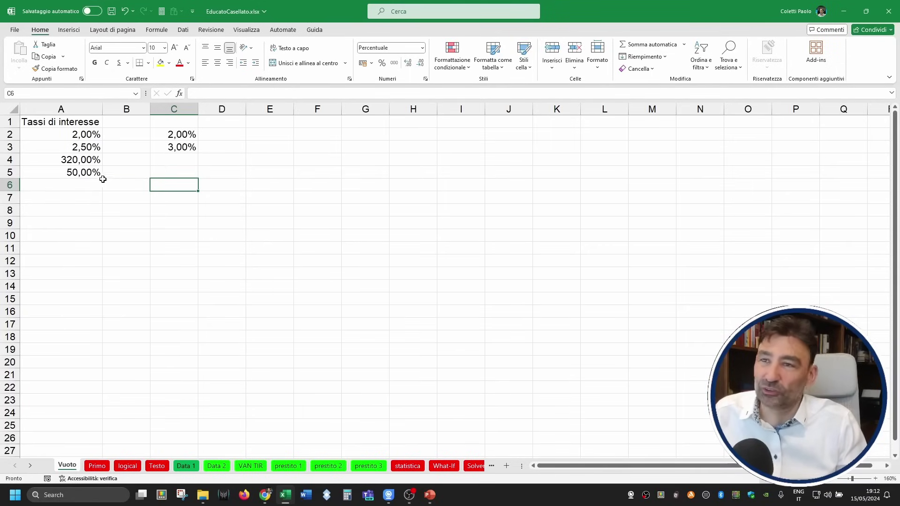
pyautogui.click(92, 133)
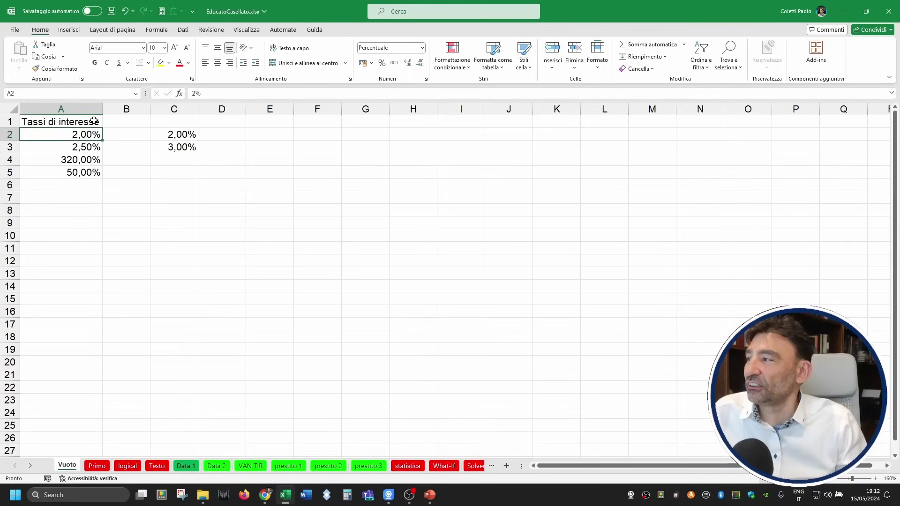
pyautogui.click(85, 106)
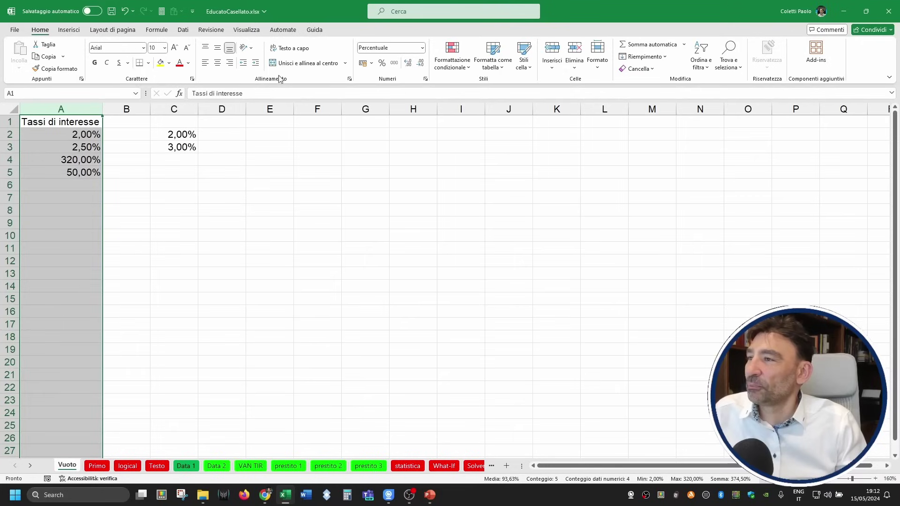
pyautogui.click(423, 47)
pyautogui.click(424, 90)
pyautogui.click(125, 171)
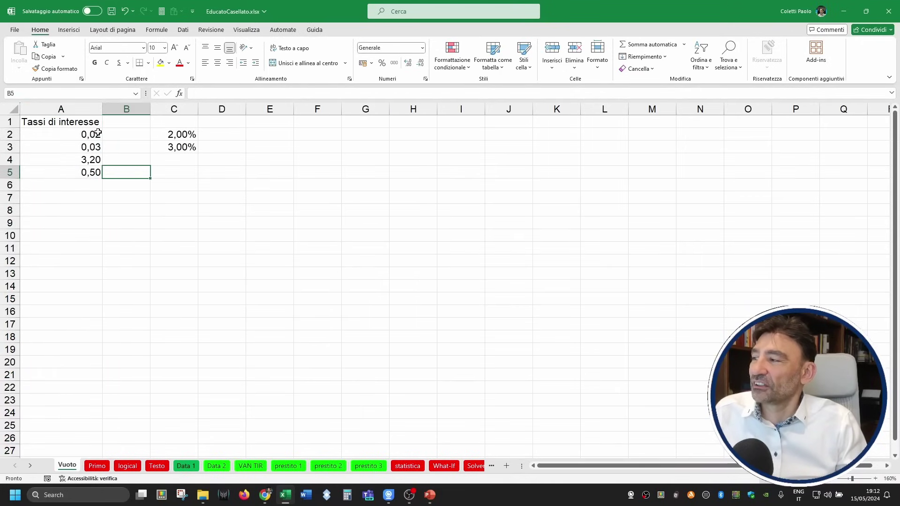
pyautogui.moveTo(98, 132); pyautogui.dragTo(92, 172)
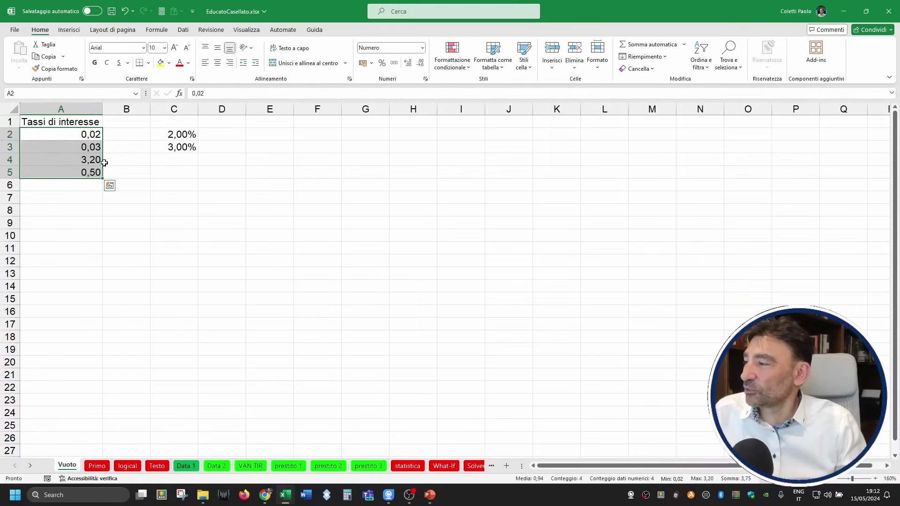
pyautogui.click(96, 157)
# - Undo the recent rate entries and percentage formatting until the sheet is empty
pyautogui.click(124, 11)
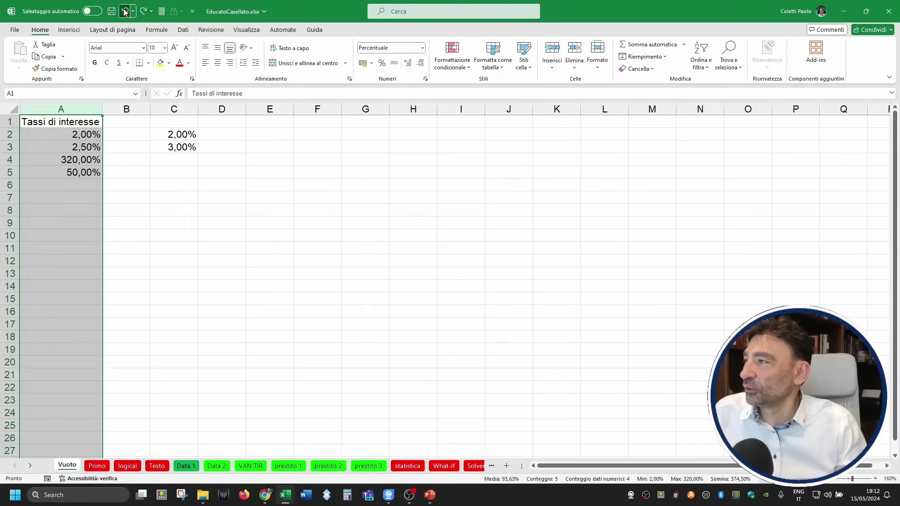
pyautogui.click(124, 11)
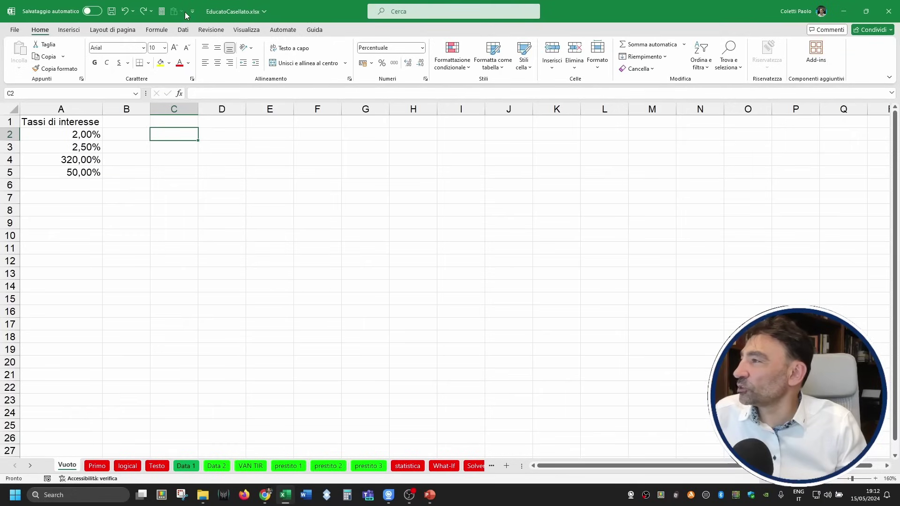
pyautogui.click(127, 14)
pyautogui.click(127, 15)
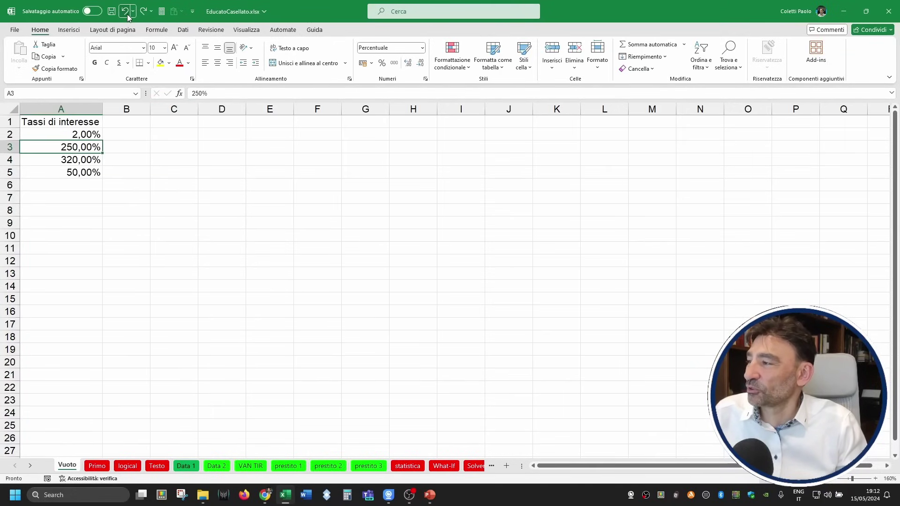
pyautogui.click(125, 14)
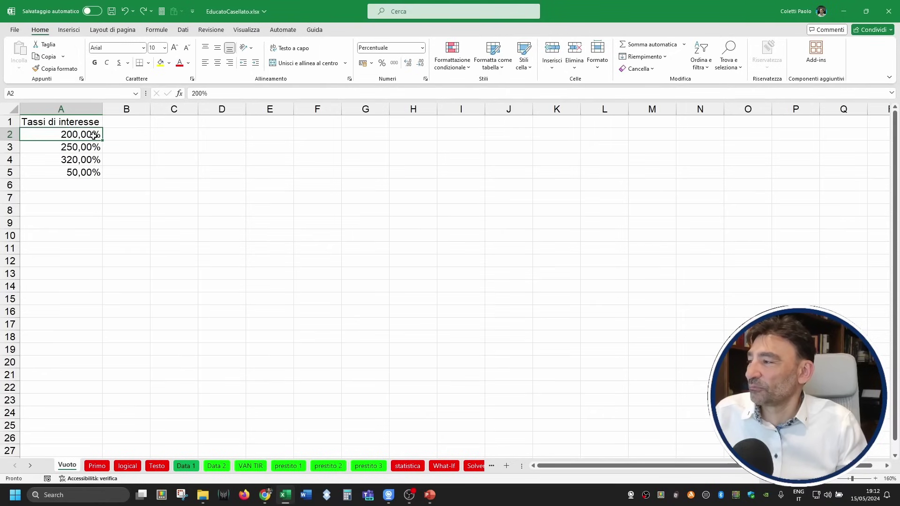
pyautogui.click(128, 16)
pyautogui.moveTo(91, 135); pyautogui.dragTo(90, 172)
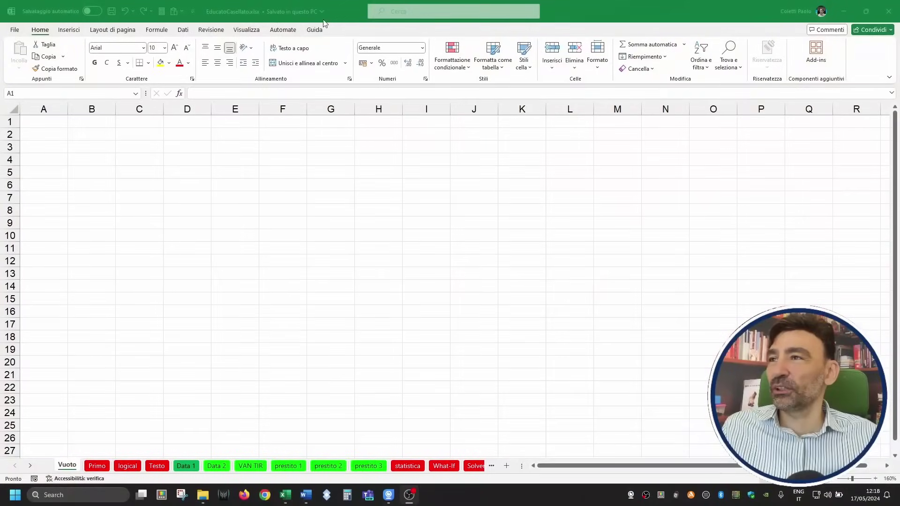
# - Select column F and open Formato celle on the Personalizzato category
pyautogui.click(283, 109)
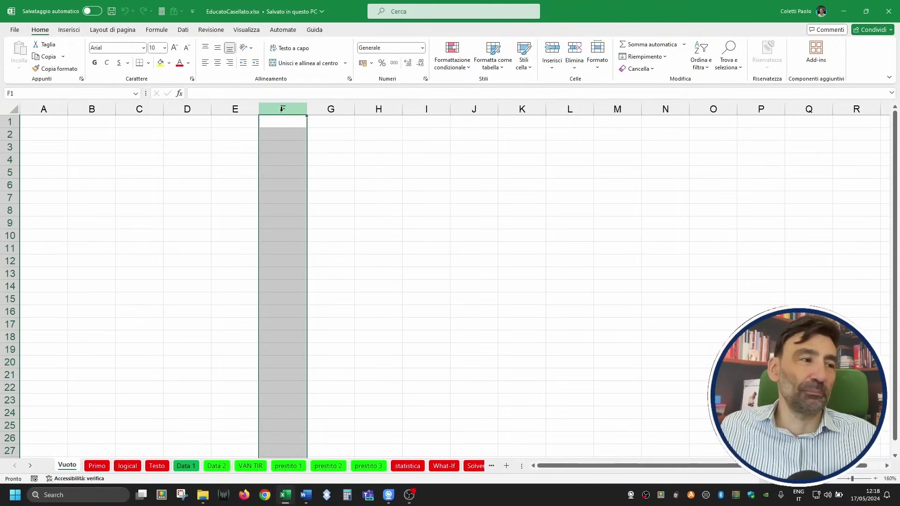
pyautogui.click(425, 79)
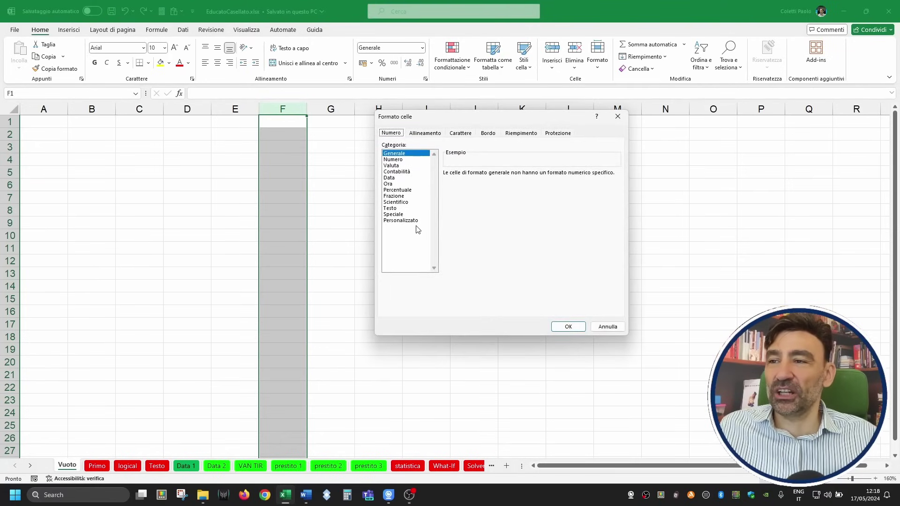
pyautogui.click(408, 221)
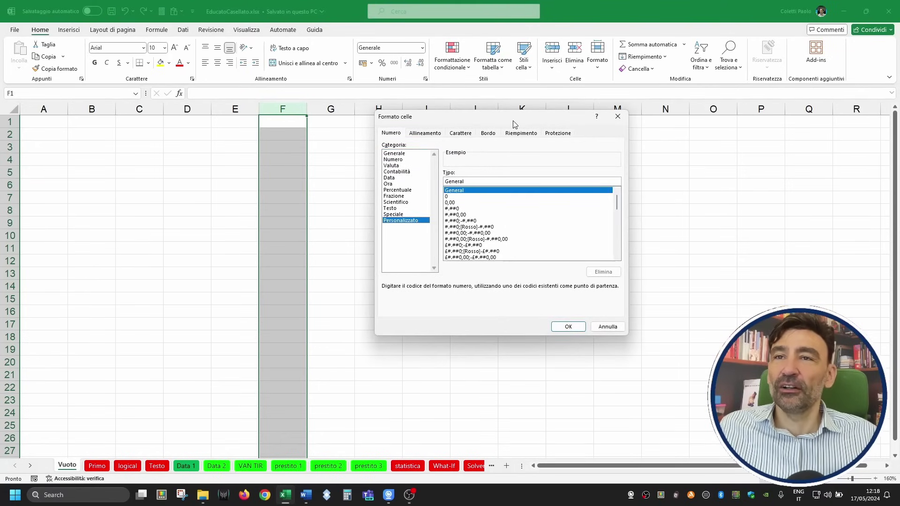
pyautogui.moveTo(515, 124); pyautogui.dragTo(457, 128)
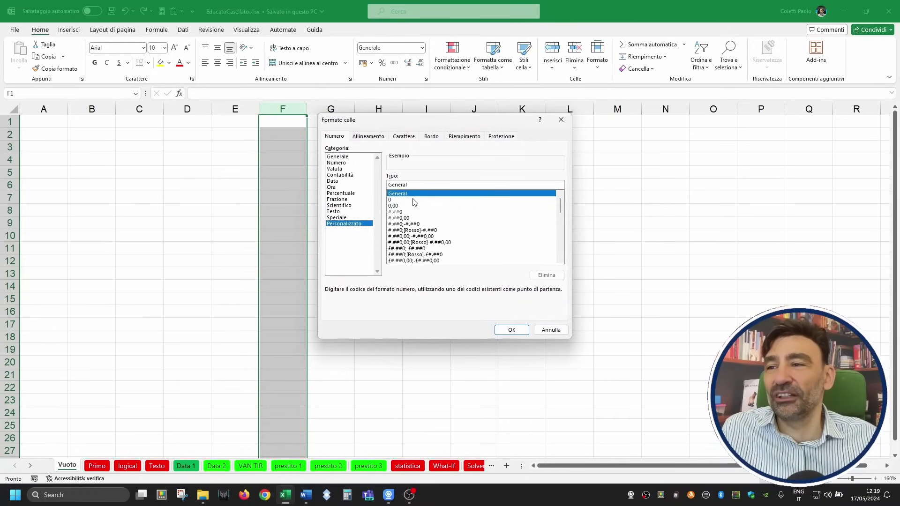
# - Try the custom codes 0 and 0,00, edit the decimals, then choose #.##0
pyautogui.click(415, 201)
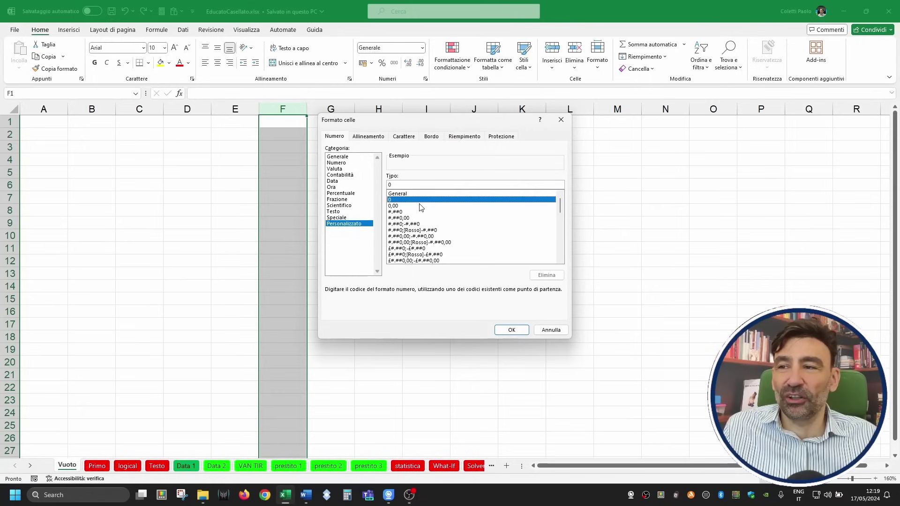
pyautogui.click(407, 206)
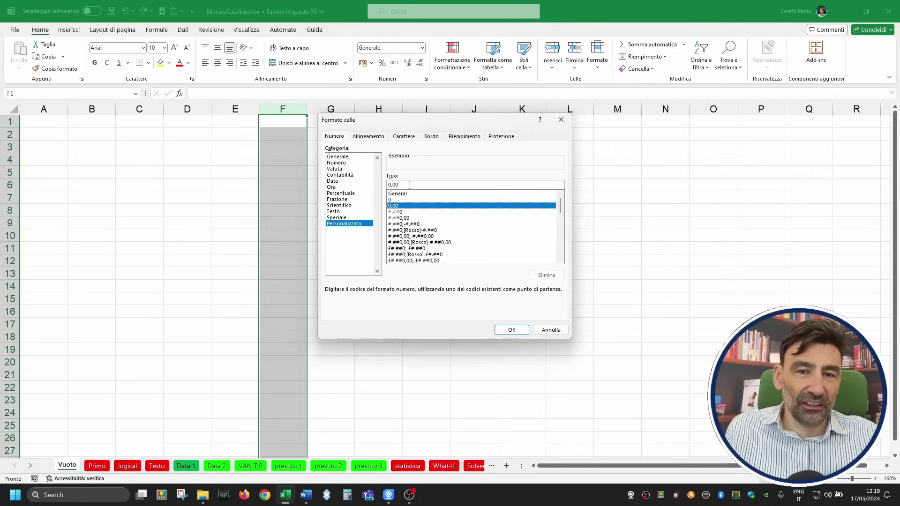
pyautogui.click(410, 185)
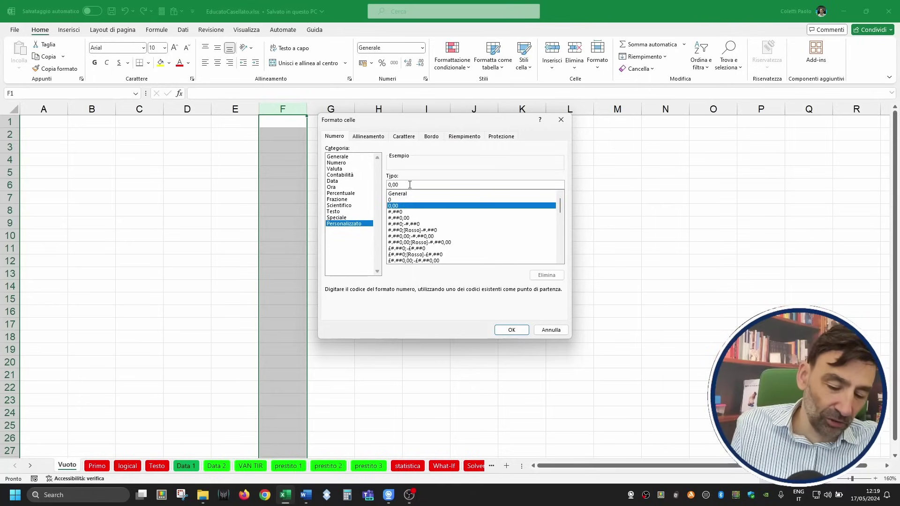
pyautogui.write('000000')
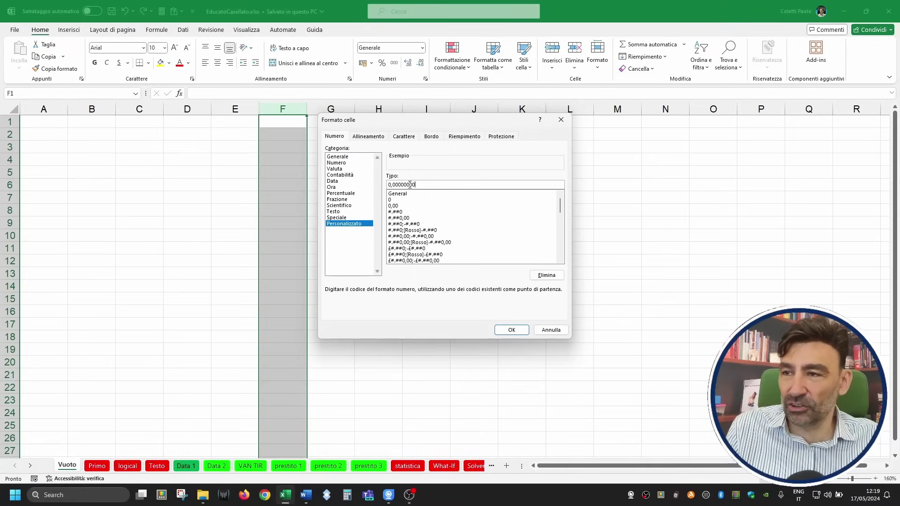
pyautogui.press('BackSpace')
pyautogui.press('BackSpace')
pyautogui.press('BackSpace')
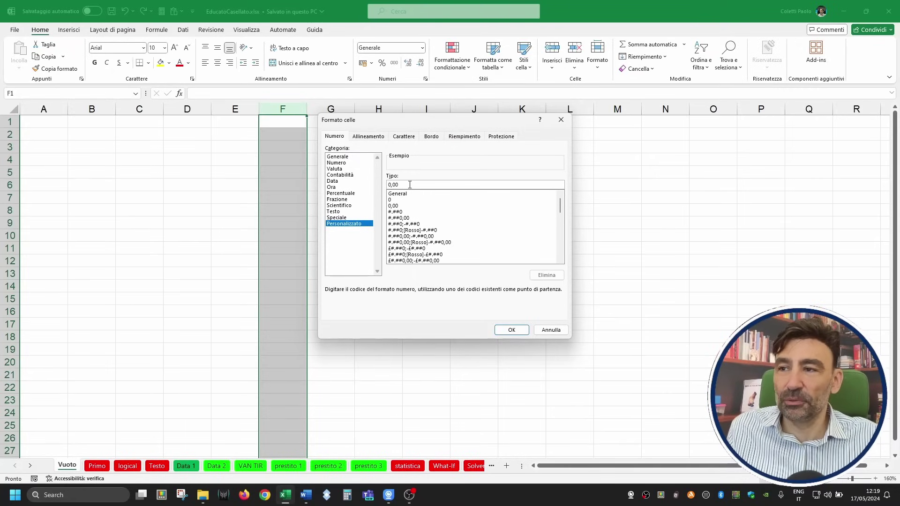
pyautogui.click(399, 212)
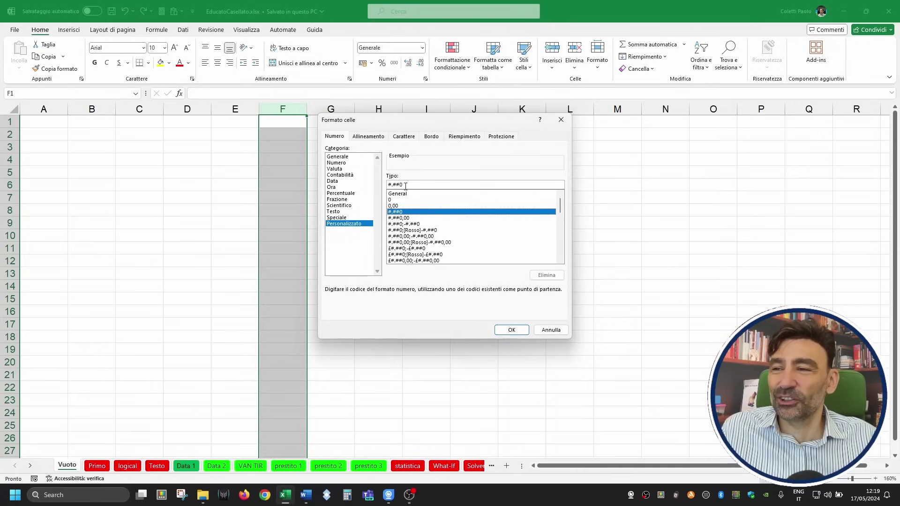
# - Try red-negative, pound currency, 12-hour time and dd-mmm codes, then pick dd/mm/yyyy hh:mm
pyautogui.click(417, 230)
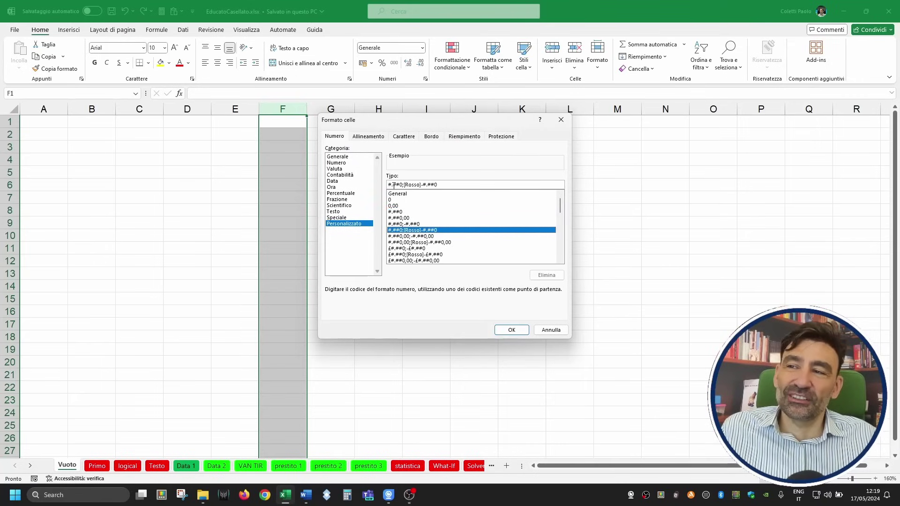
pyautogui.scroll(-1, 423, 255)
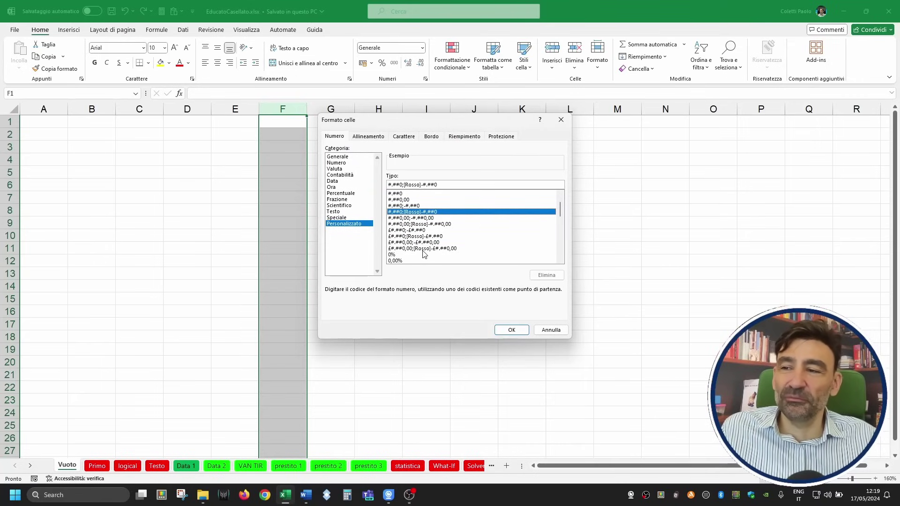
pyautogui.click(425, 242)
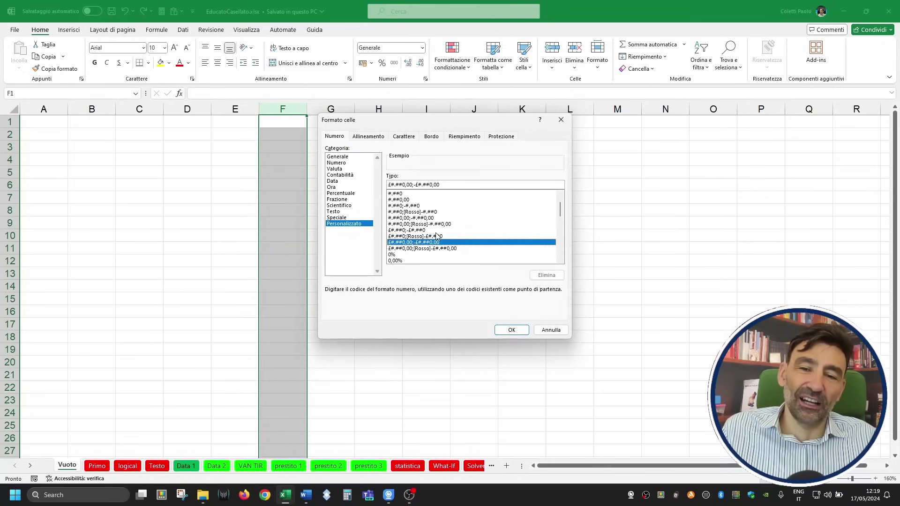
pyautogui.scroll(-1, 437, 238)
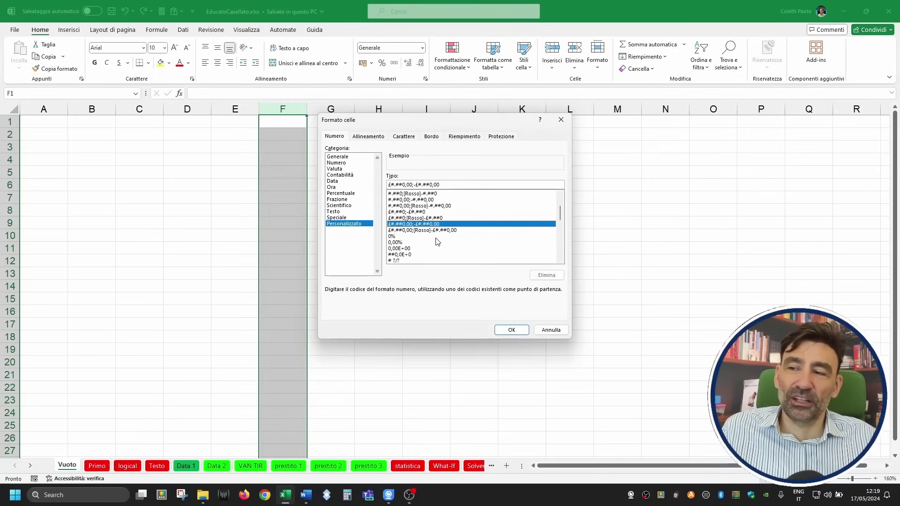
pyautogui.scroll(-1, 437, 241)
pyautogui.scroll(-1, 427, 243)
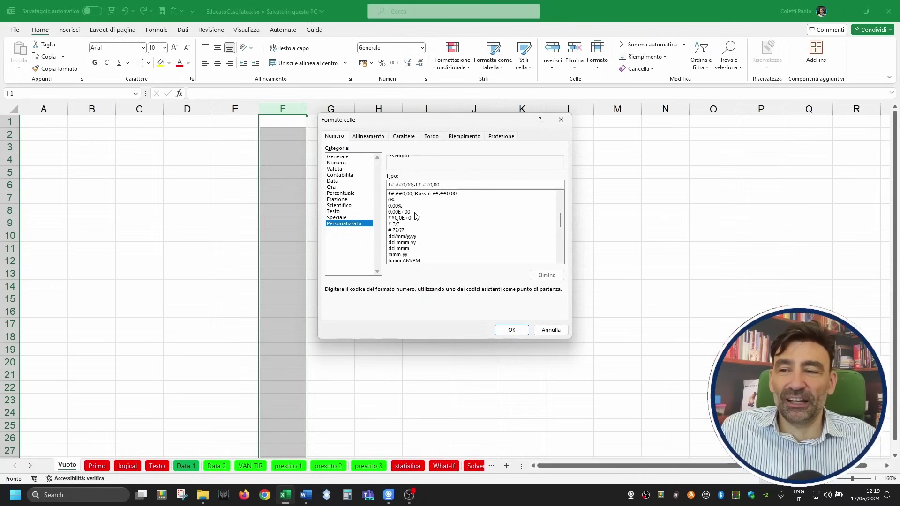
pyautogui.scroll(-2, 418, 225)
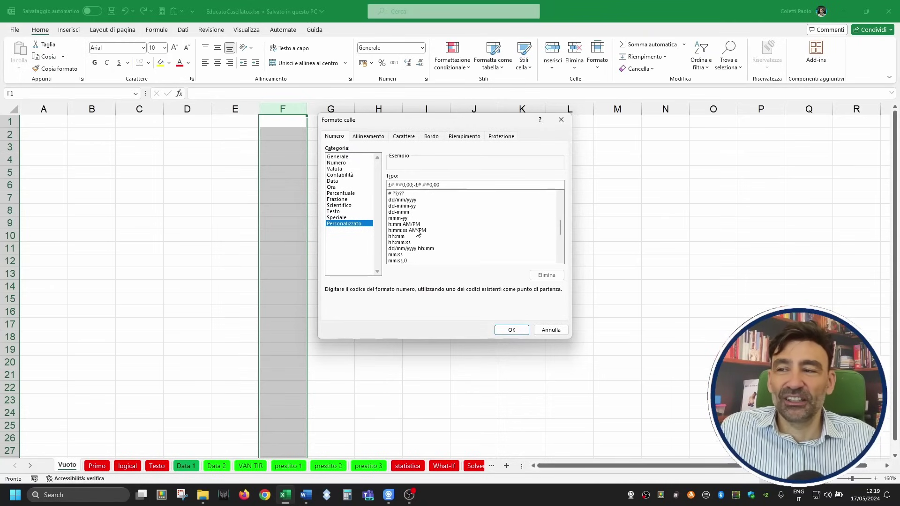
pyautogui.click(403, 230)
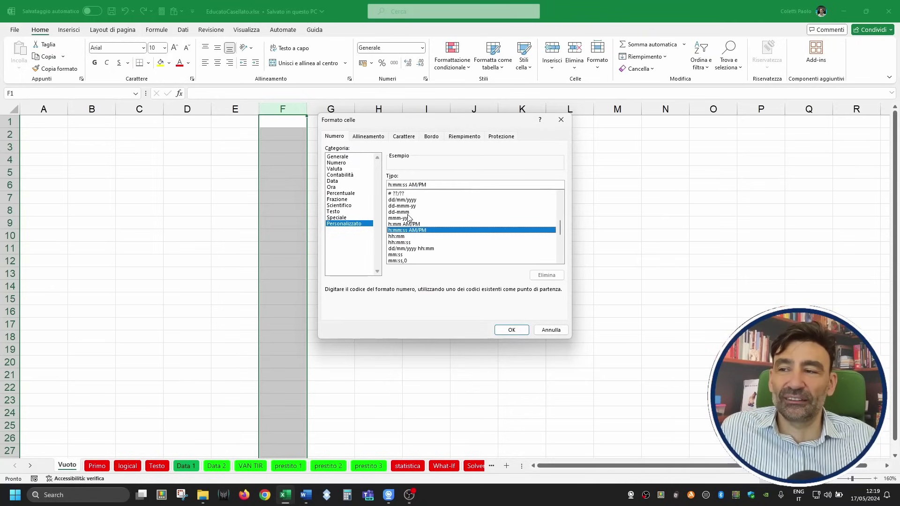
pyautogui.click(409, 214)
pyautogui.click(412, 248)
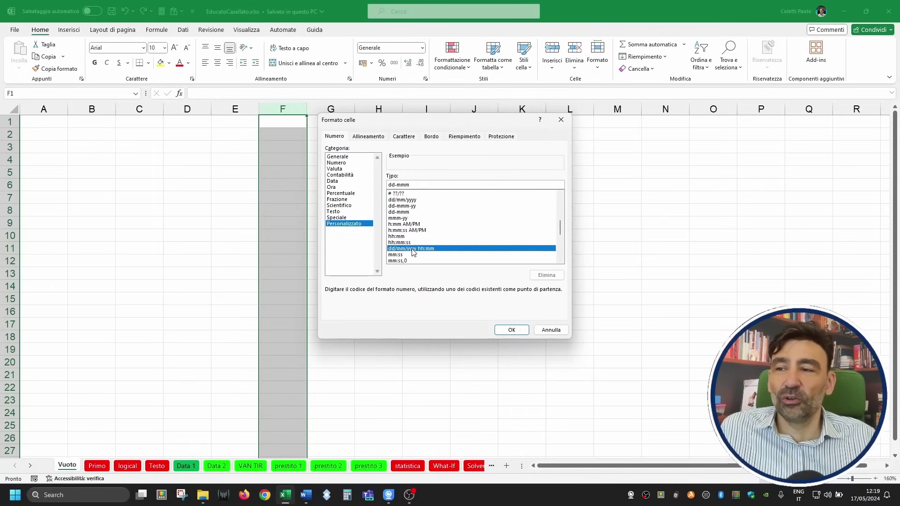
# - Append :ss to the date-time code, then delete back so it reads dd/mm/yyyy hh
pyautogui.click(439, 185)
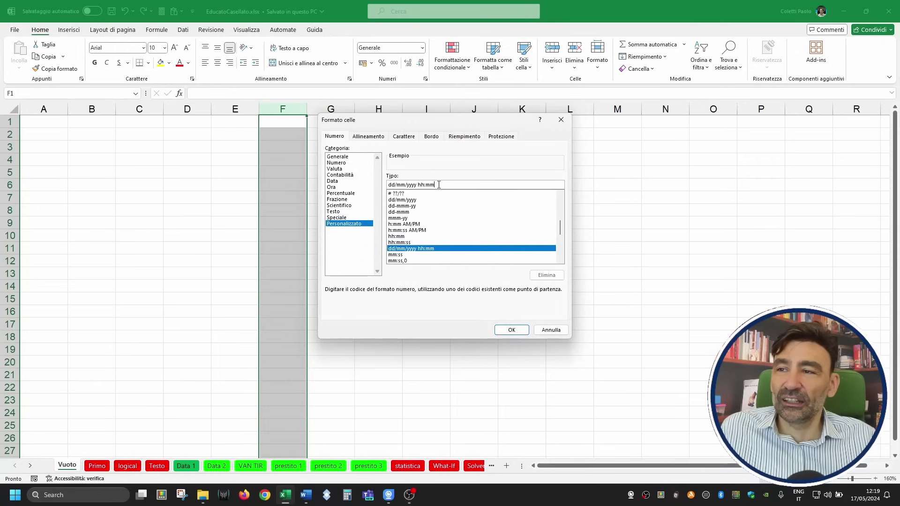
pyautogui.write(':ss')
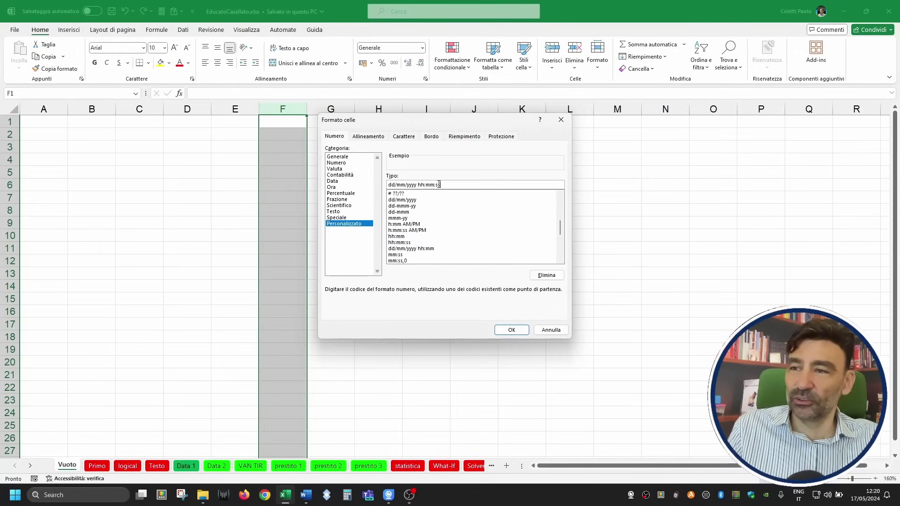
pyautogui.press('BackSpace')
pyautogui.press('BackSpace')
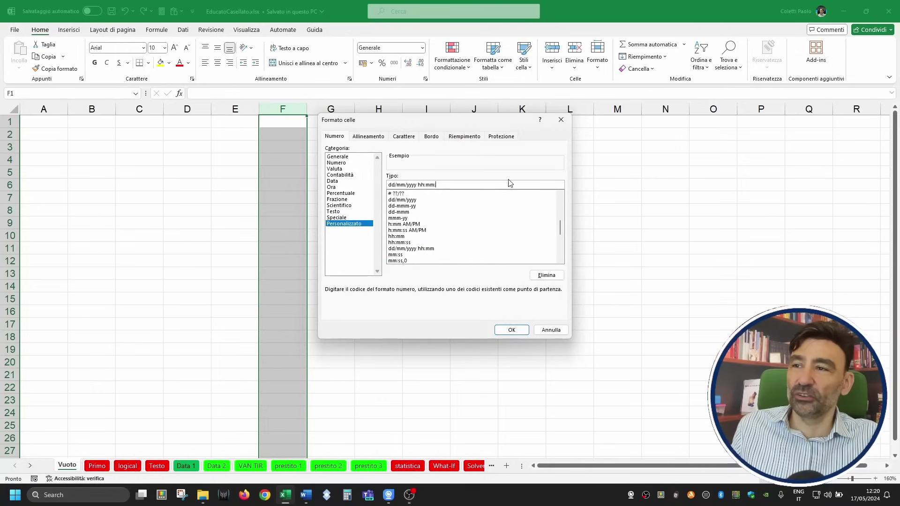
pyautogui.press('BackSpace')
pyautogui.press('BackSpace')
pyautogui.press('BackSpace')
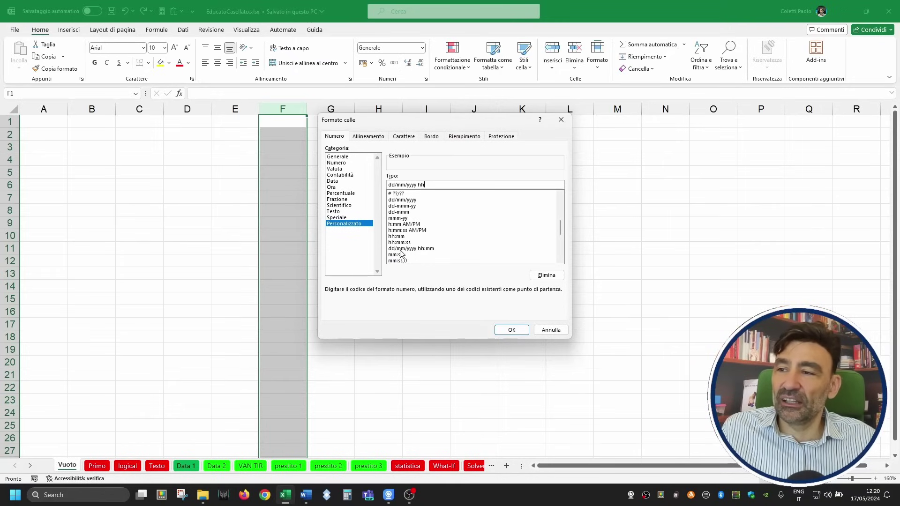
pyautogui.scroll(-1, 425, 254)
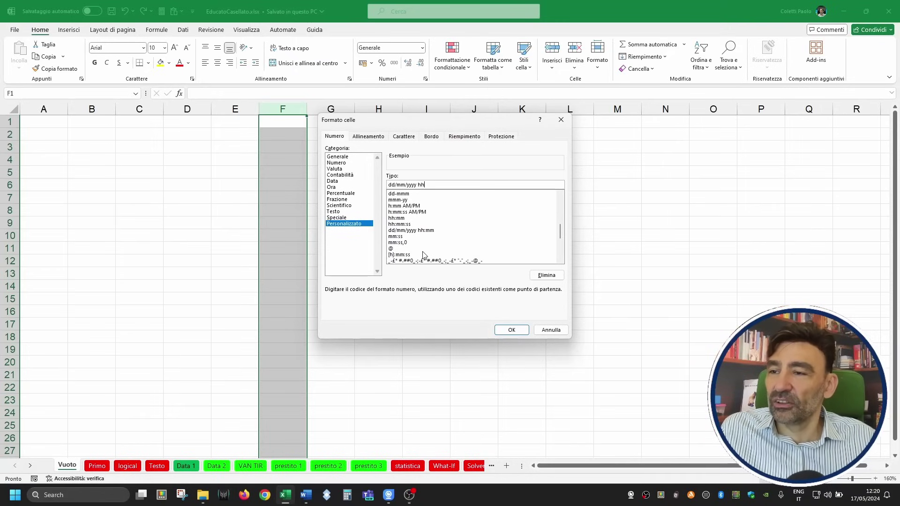
pyautogui.scroll(-1, 422, 251)
pyautogui.scroll(-1, 415, 246)
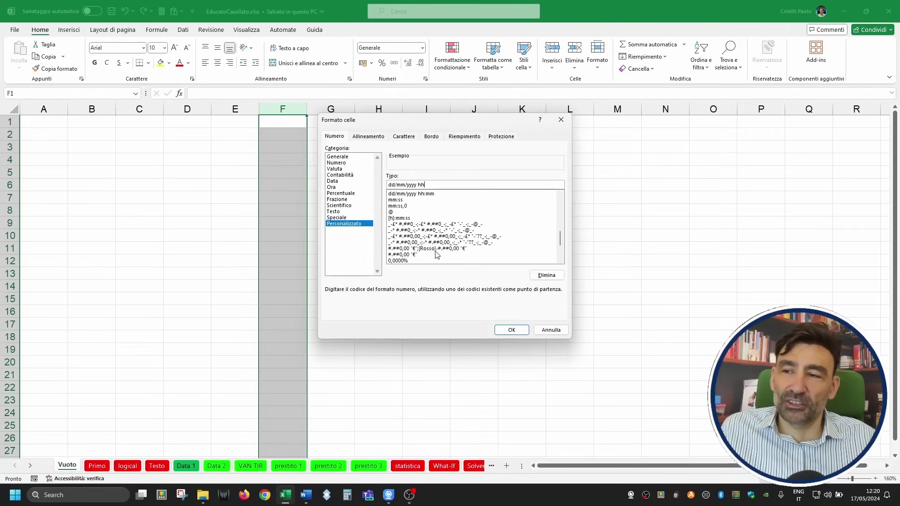
# - Select the accounting-style #.##0,00 custom format code and browse the list
pyautogui.click(468, 243)
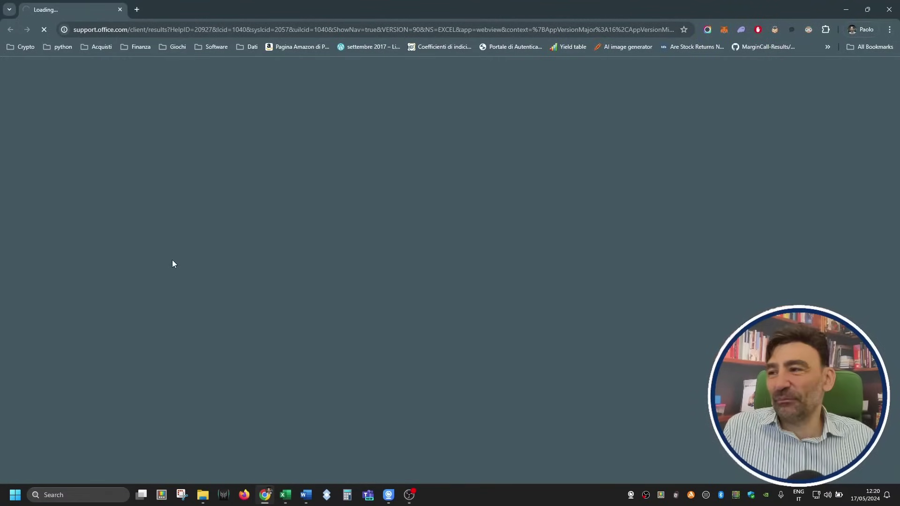
pyautogui.scroll(-4, 418, 261)
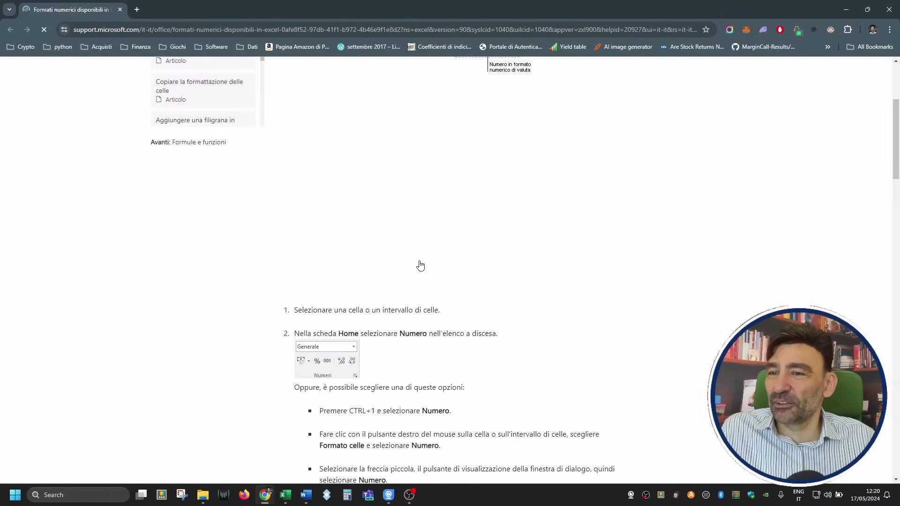
pyautogui.scroll(-7, 417, 261)
pyautogui.scroll(-8, 418, 261)
pyautogui.scroll(-6, 420, 264)
pyautogui.scroll(-8, 421, 263)
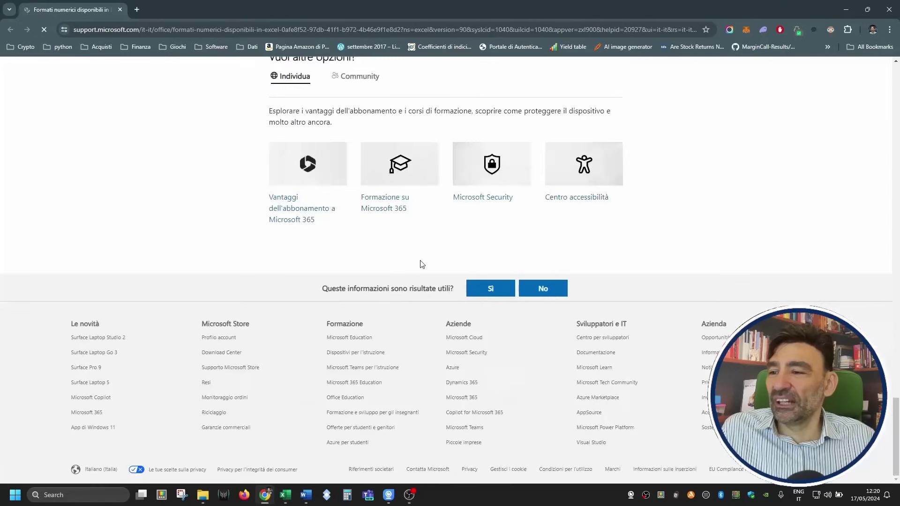
pyautogui.scroll(1, 420, 261)
pyautogui.scroll(8, 420, 261)
pyautogui.scroll(6, 421, 260)
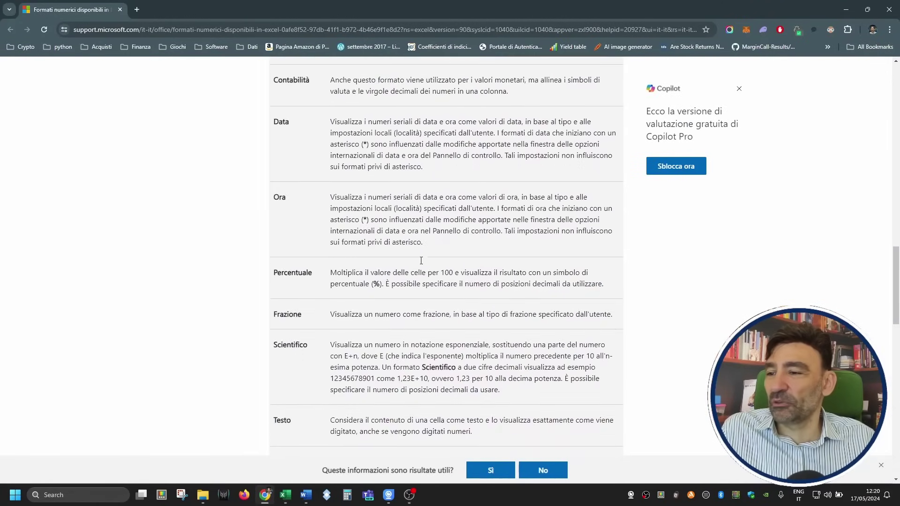
pyautogui.scroll(-6, 421, 261)
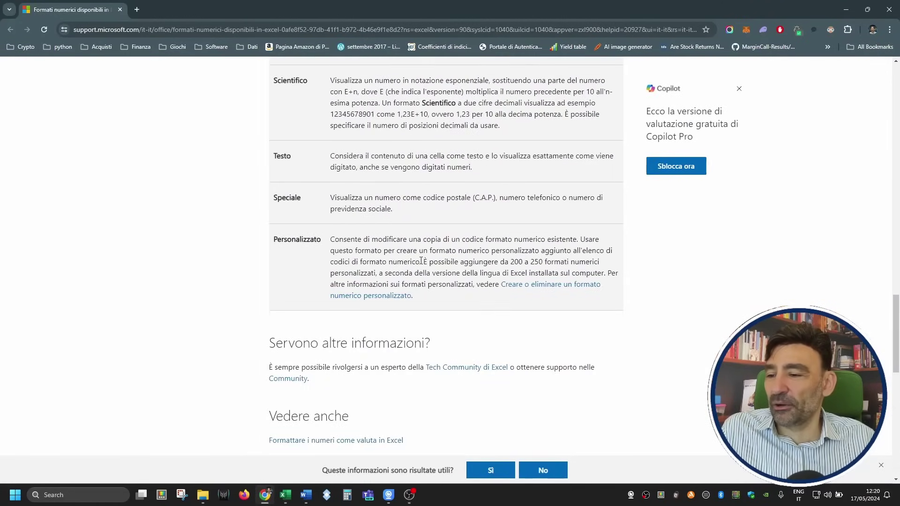
# - Read the support article 'Creare un formato numero personalizzato', then close the browser
pyautogui.click(388, 295)
pyautogui.scroll(-5, 388, 299)
pyautogui.scroll(-5, 394, 297)
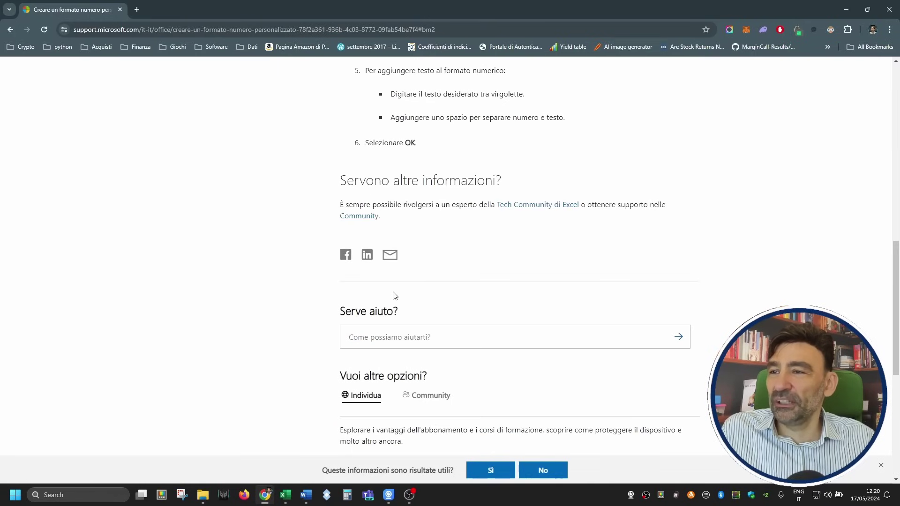
pyautogui.scroll(5, 396, 295)
pyautogui.scroll(-2, 396, 294)
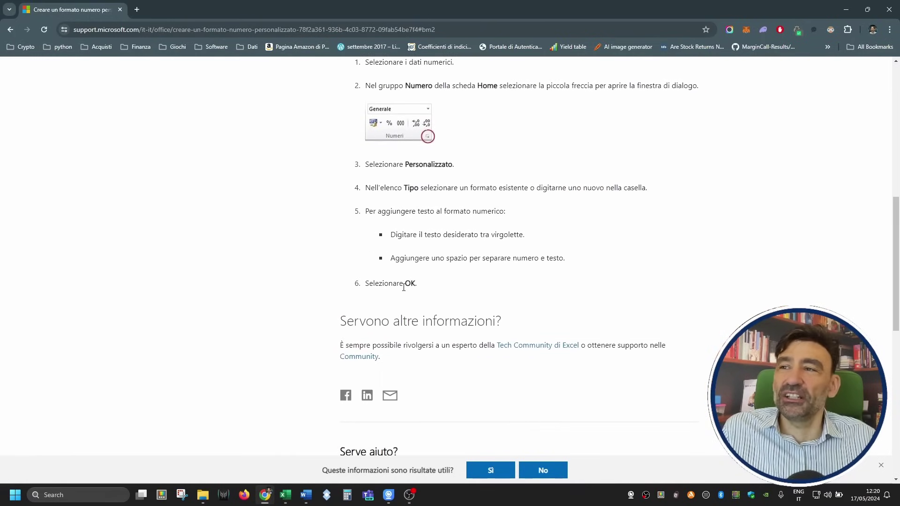
pyautogui.click(889, 9)
# - Preview the euro custom format codes, then cancel Formato celle without changing column F
pyautogui.scroll(-2, 489, 250)
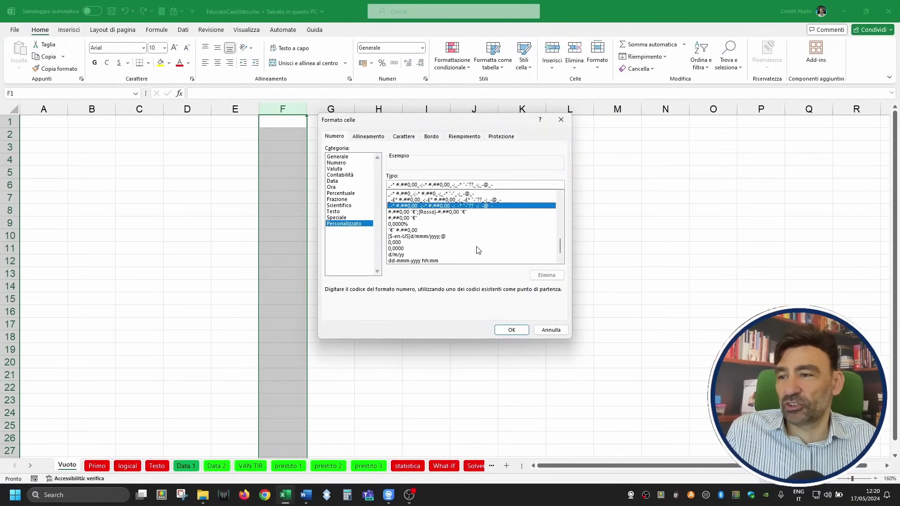
pyautogui.scroll(-1, 478, 250)
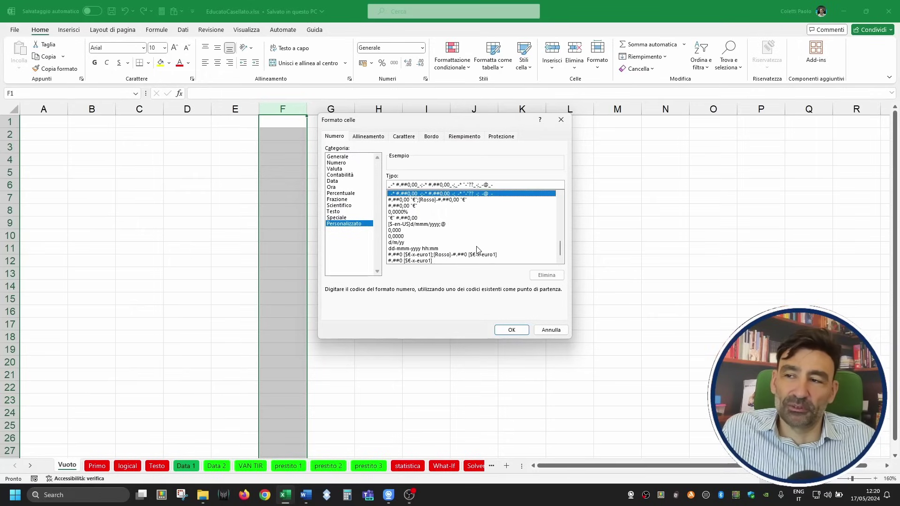
pyautogui.click(411, 261)
pyautogui.click(413, 254)
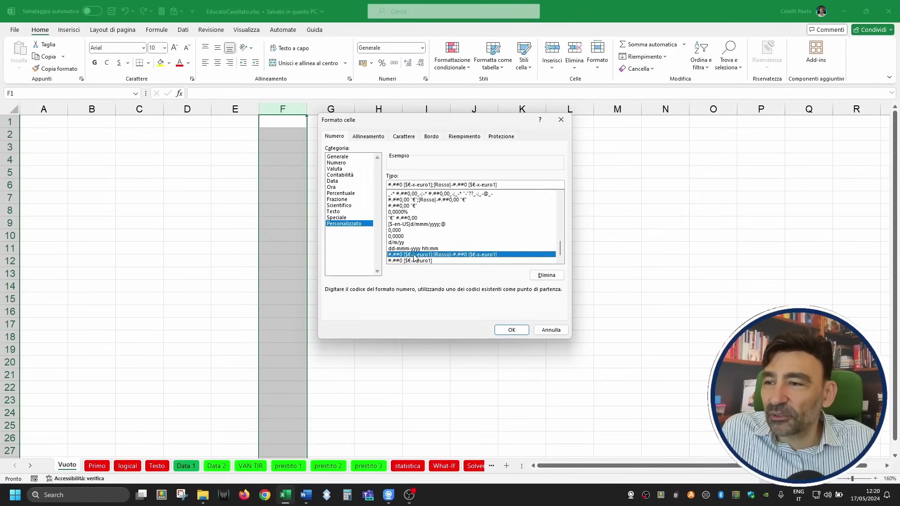
pyautogui.click(550, 330)
pyautogui.click(510, 323)
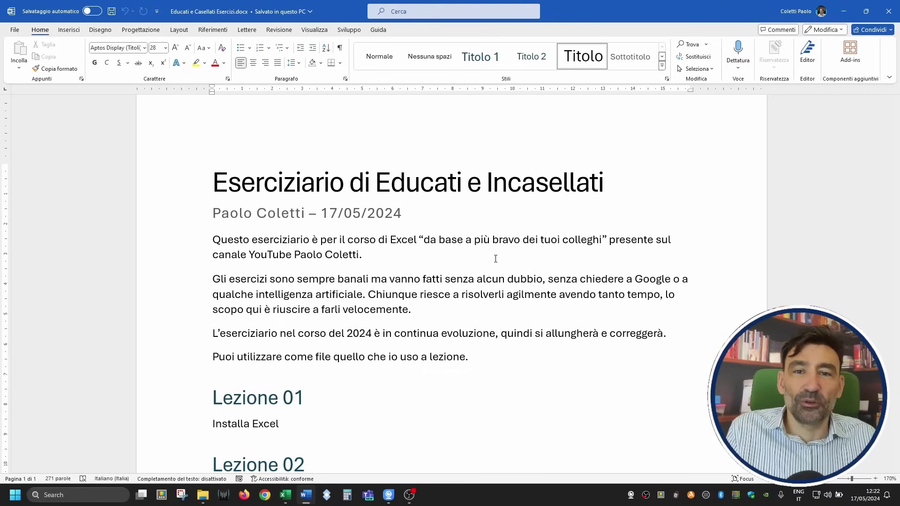
pyautogui.scroll(-1, 462, 237)
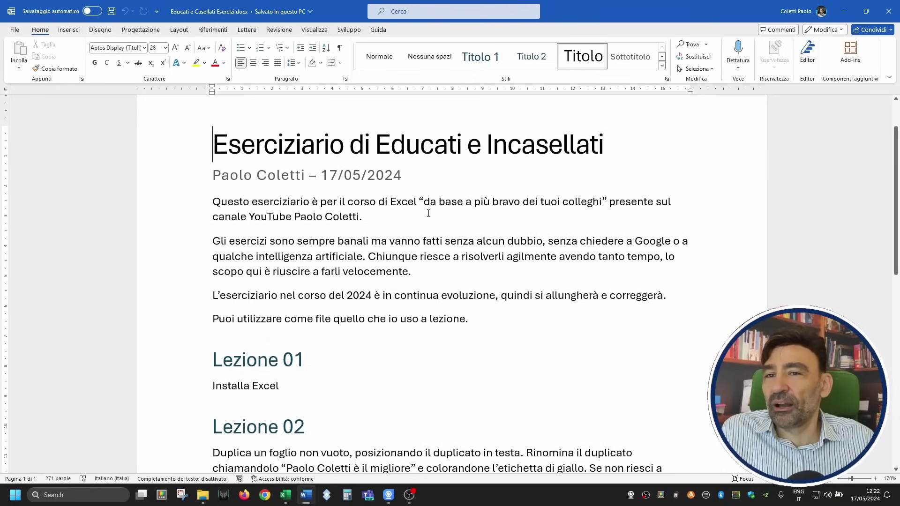
pyautogui.moveTo(424, 201); pyautogui.dragTo(603, 204)
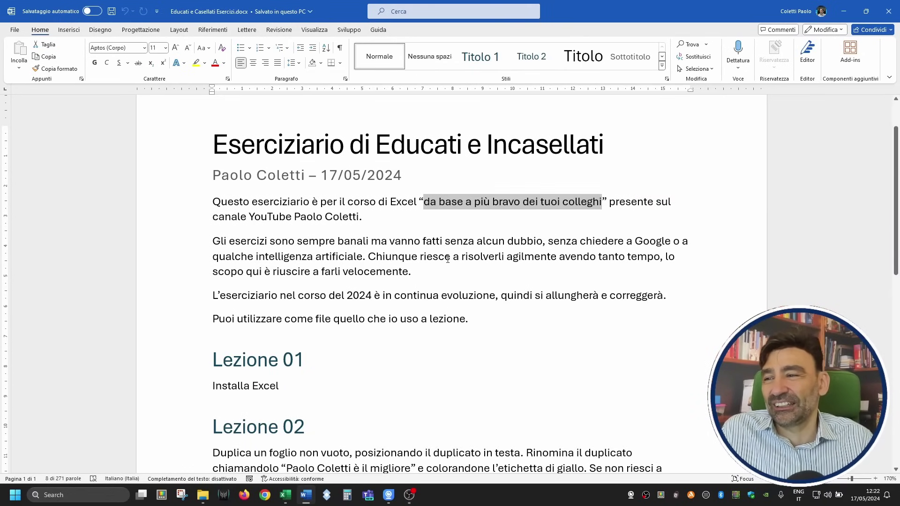
pyautogui.scroll(-1, 448, 259)
pyautogui.moveTo(247, 206); pyautogui.dragTo(371, 209)
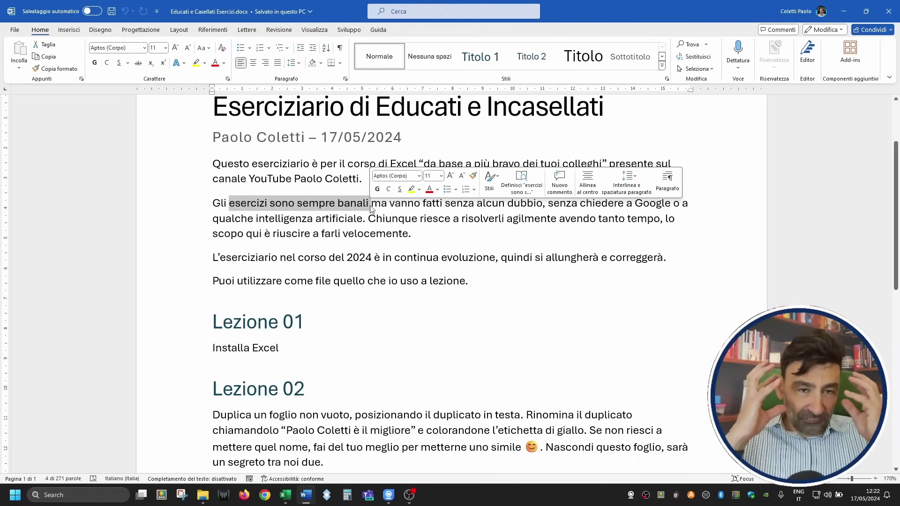
pyautogui.click(463, 211)
pyautogui.moveTo(463, 211); pyautogui.dragTo(546, 205)
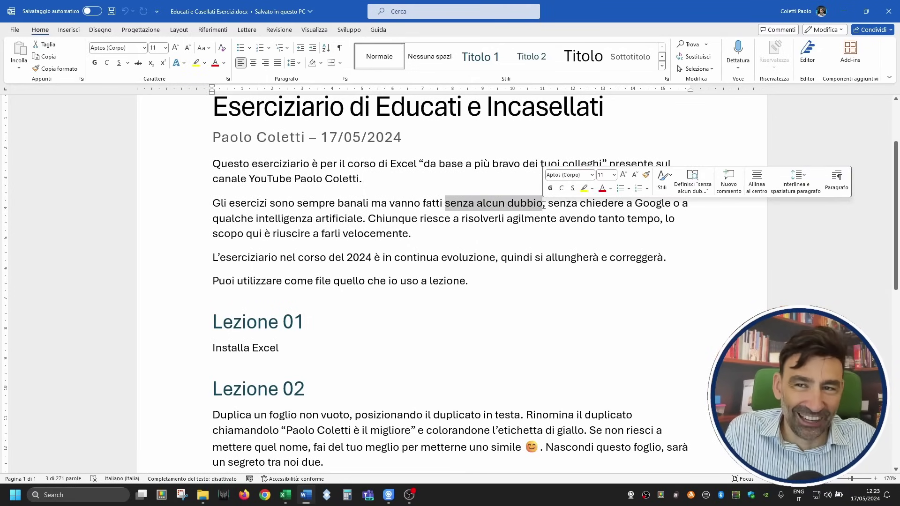
pyautogui.moveTo(548, 204); pyautogui.dragTo(673, 205)
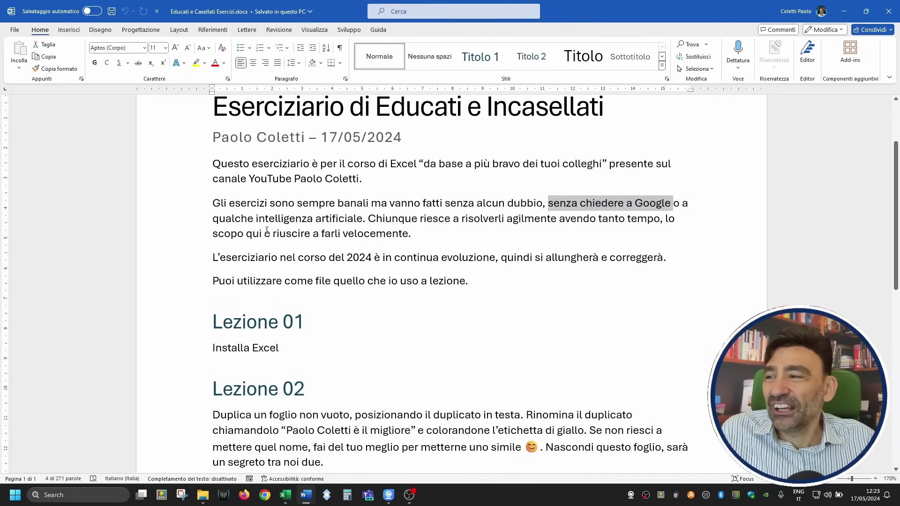
pyautogui.moveTo(250, 222); pyautogui.dragTo(362, 219)
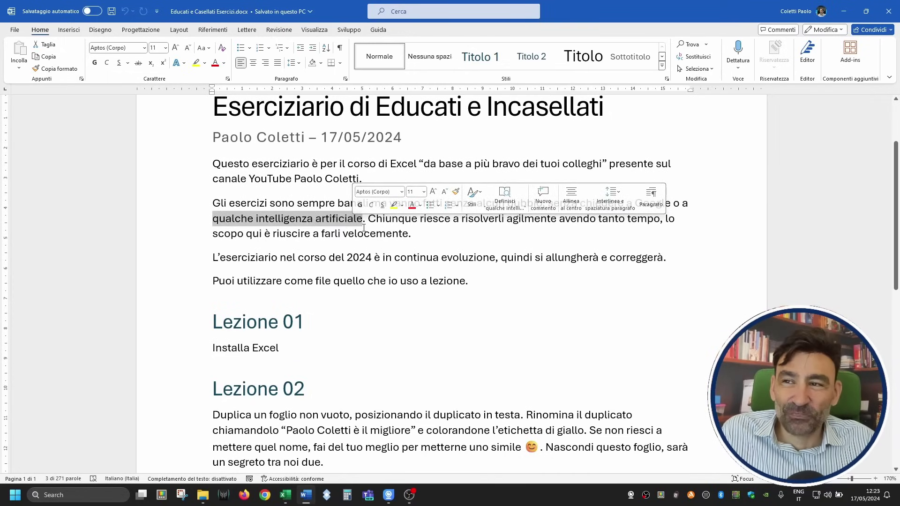
pyautogui.click(364, 234)
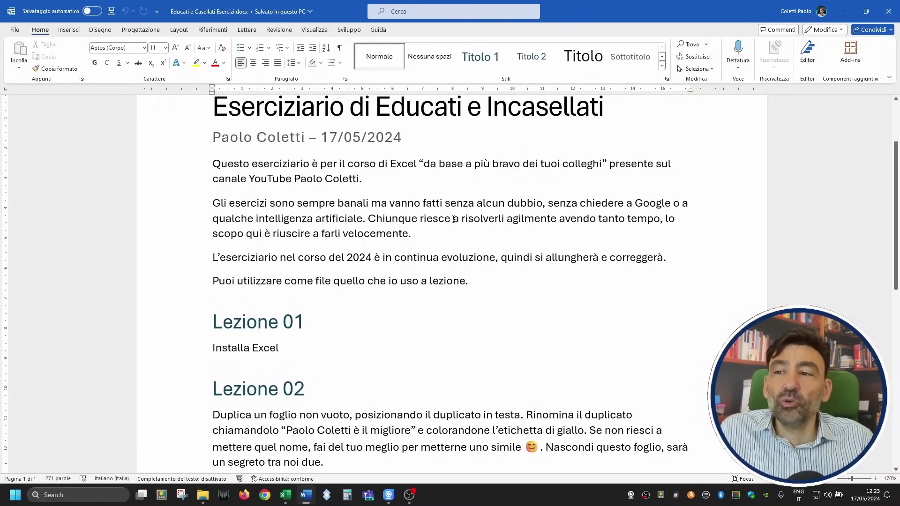
pyautogui.moveTo(576, 219); pyautogui.dragTo(656, 220)
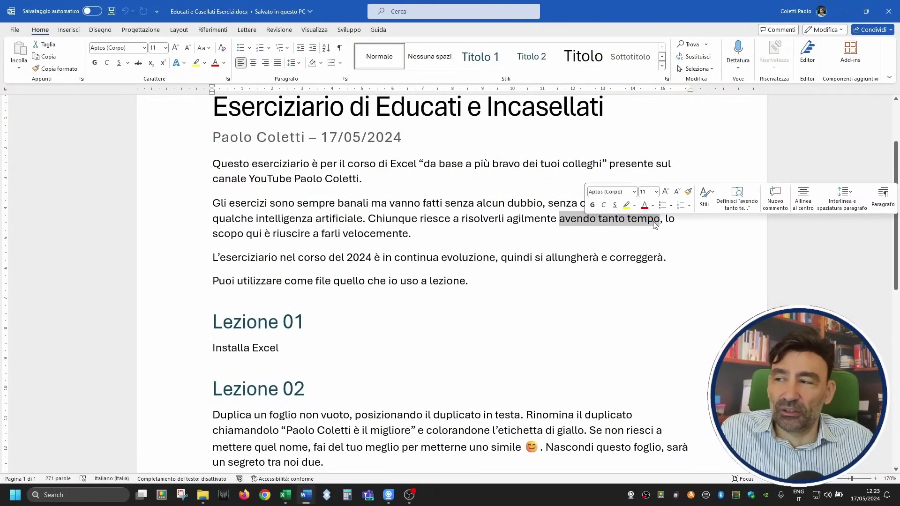
pyautogui.click(420, 255)
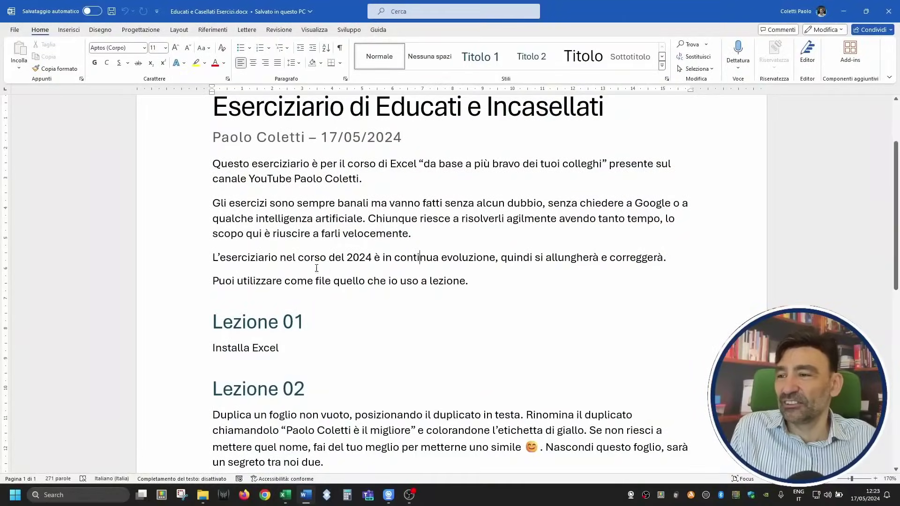
pyautogui.scroll(-3, 317, 269)
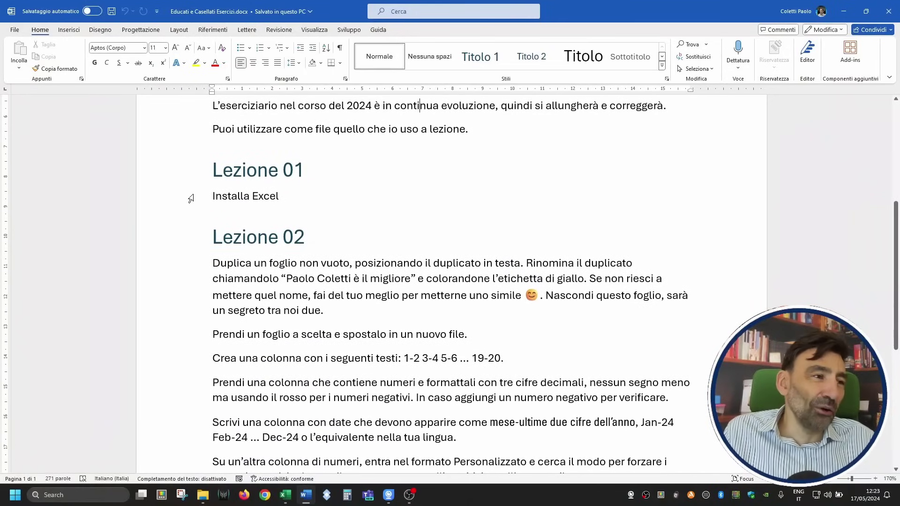
# - Review the Lezione 02 exercises, marking the custom-format paragraphs, then return to EducatoCasellato.xlsx
pyautogui.click(194, 196)
pyautogui.click(257, 236)
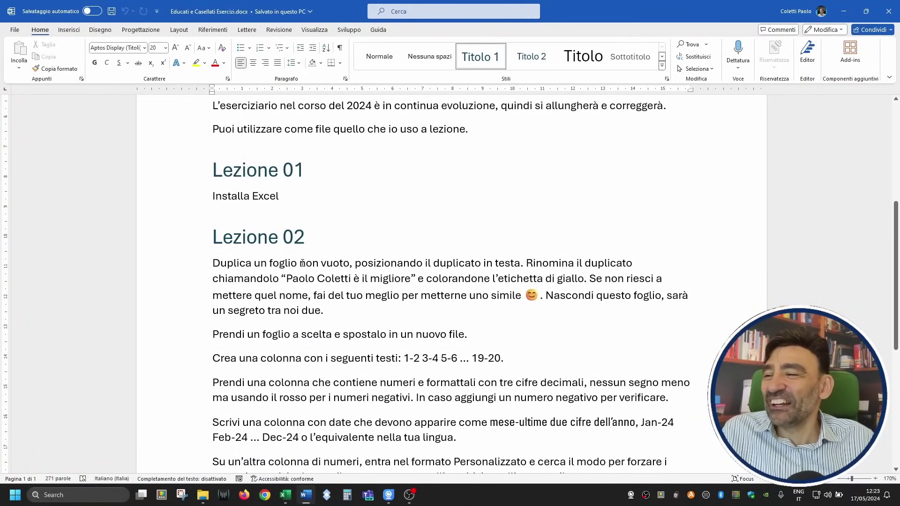
pyautogui.scroll(-1, 294, 266)
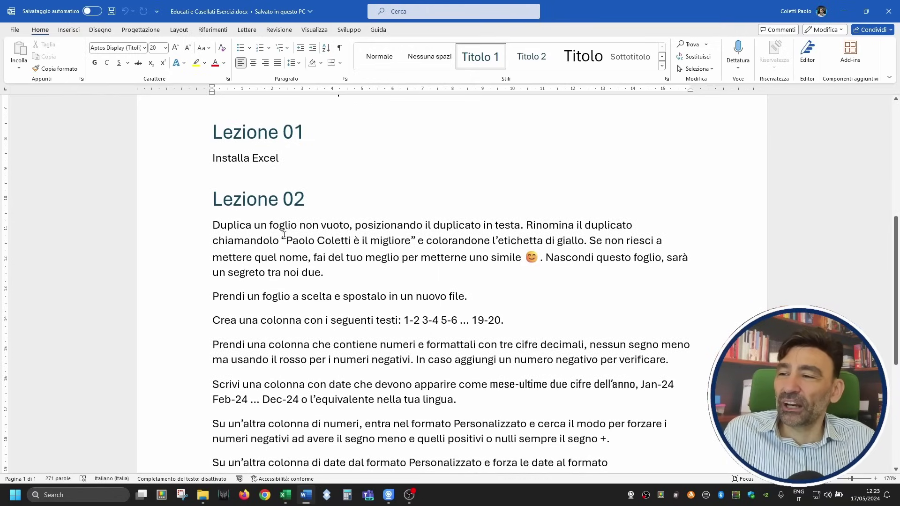
pyautogui.scroll(-1, 286, 234)
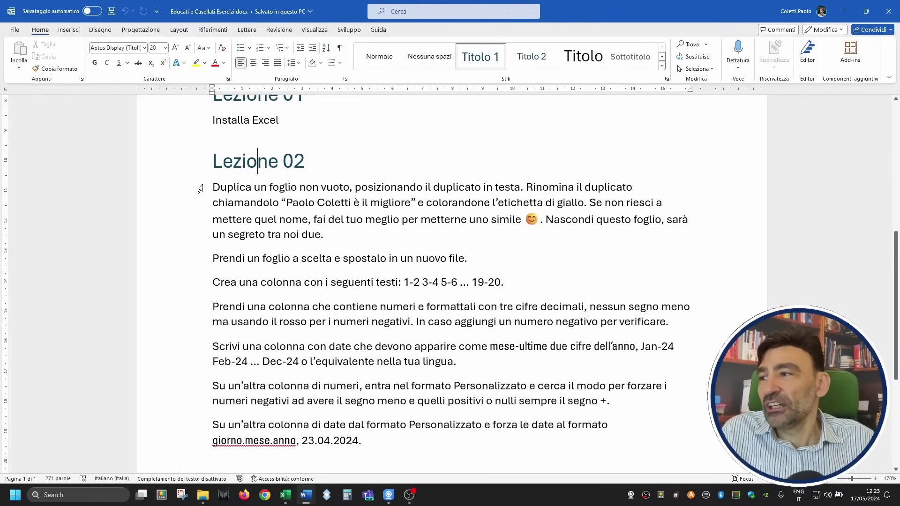
pyautogui.moveTo(212, 187); pyautogui.dragTo(503, 188)
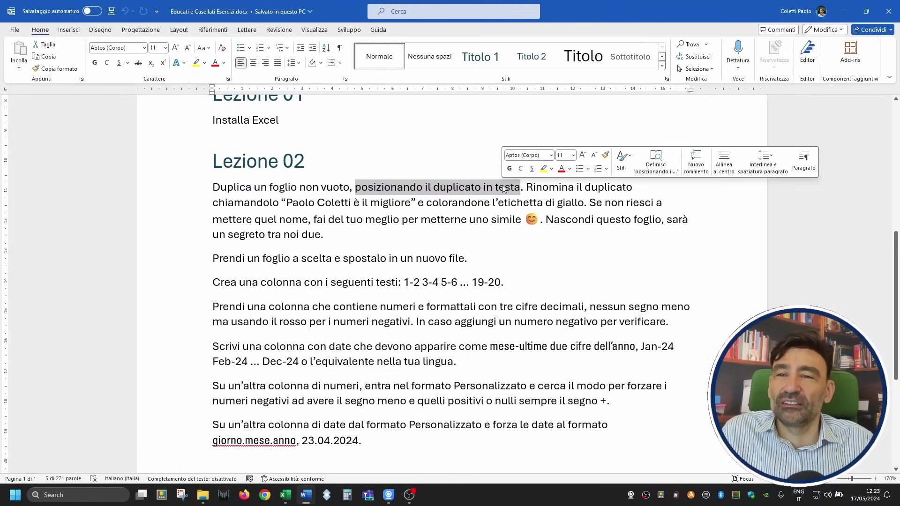
pyautogui.scroll(-2, 290, 268)
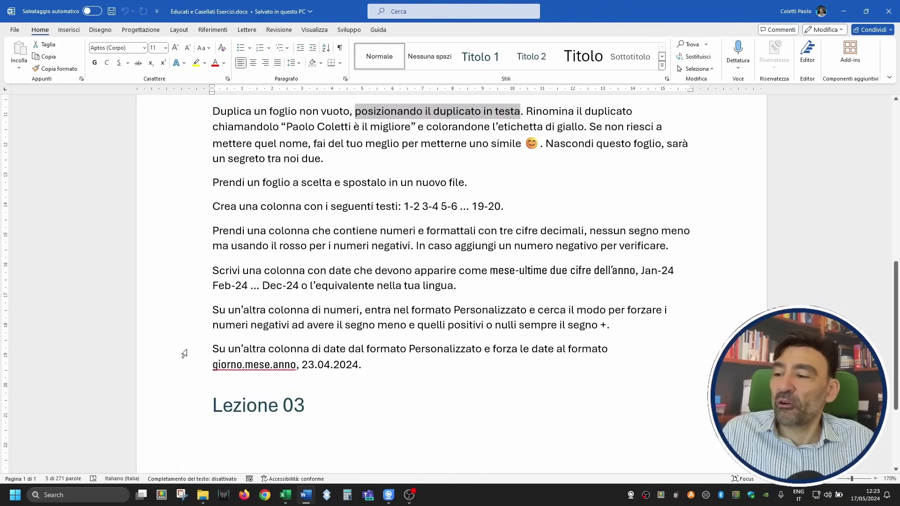
pyautogui.moveTo(185, 320); pyautogui.dragTo(191, 361)
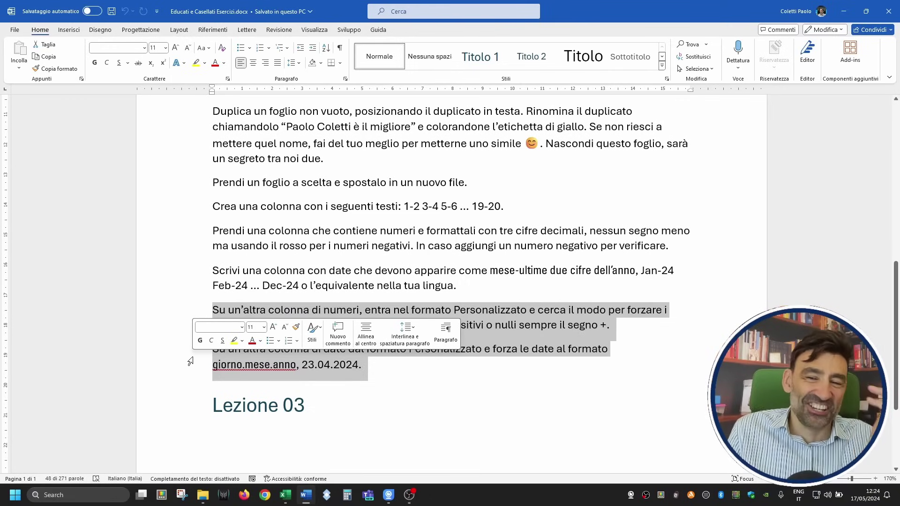
pyautogui.click(385, 371)
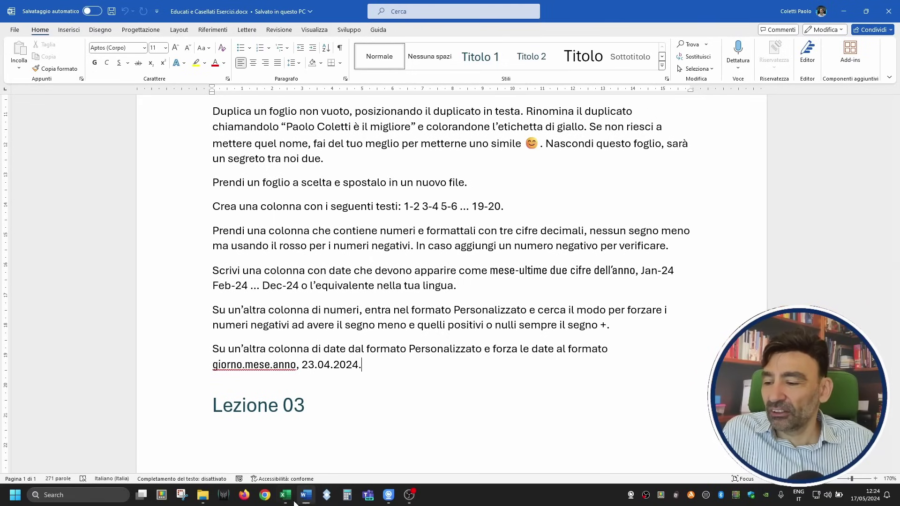
pyautogui.moveTo(285, 495)
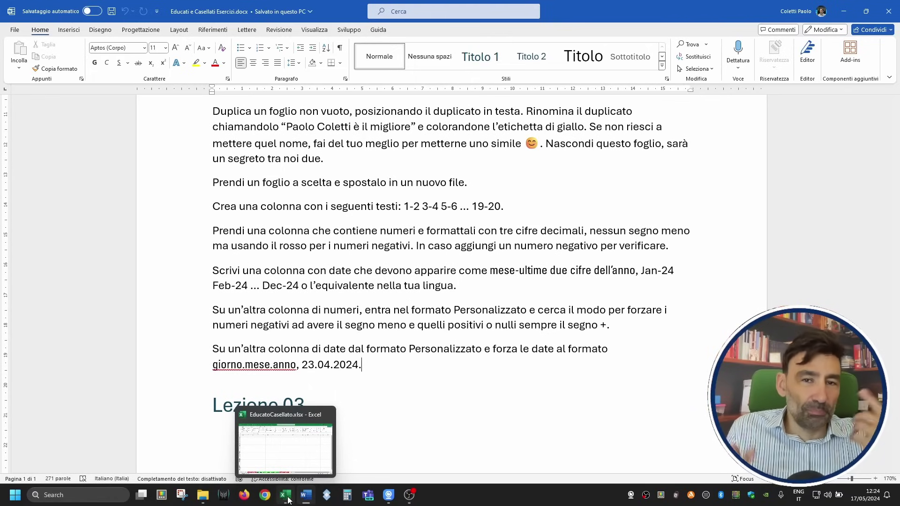
pyautogui.click(286, 495)
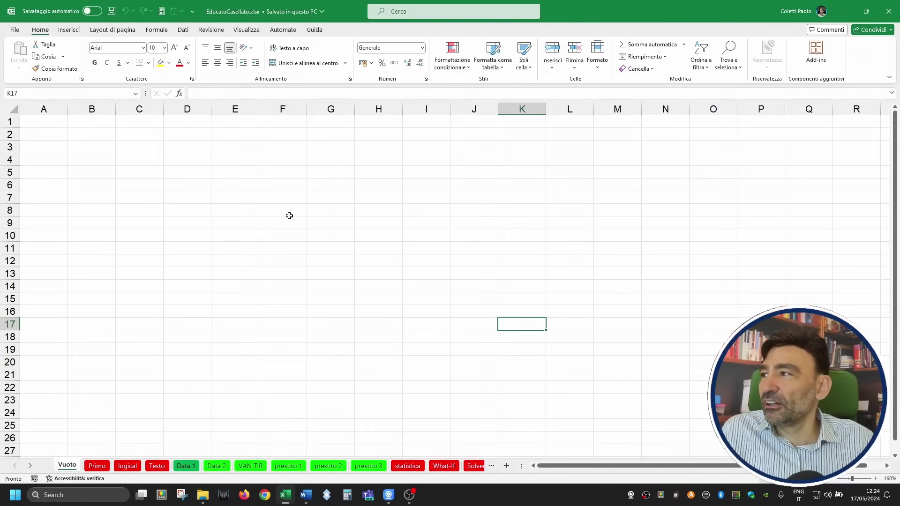
# - Show Excel's File Home page with new-workbook templates and recent workbooks
pyautogui.click(15, 30)
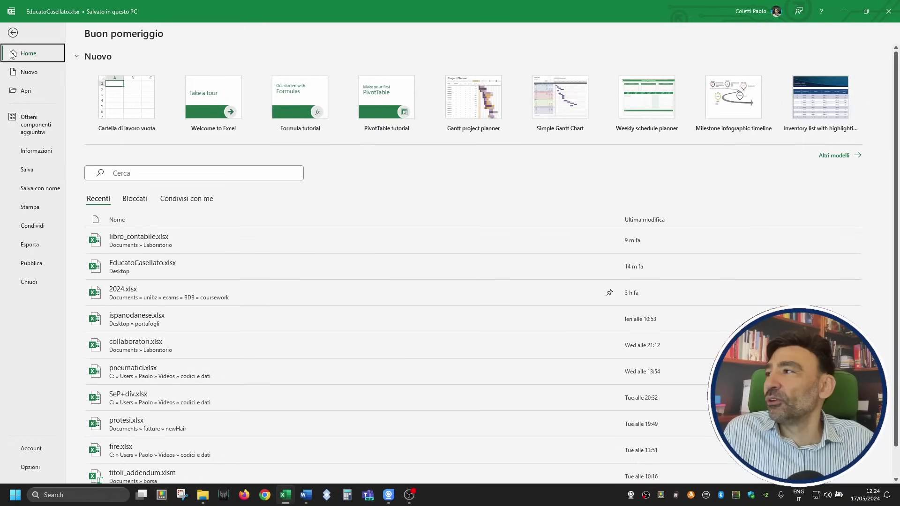
pyautogui.click(12, 33)
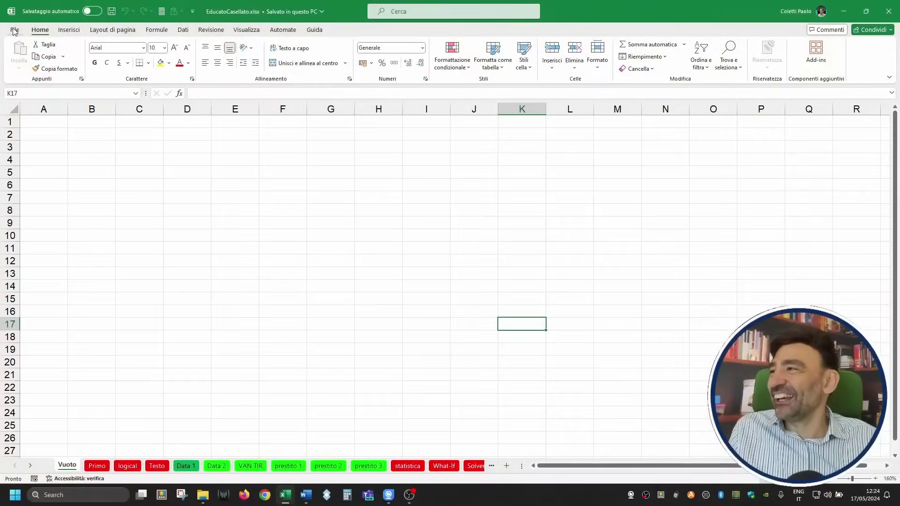
pyautogui.click(13, 27)
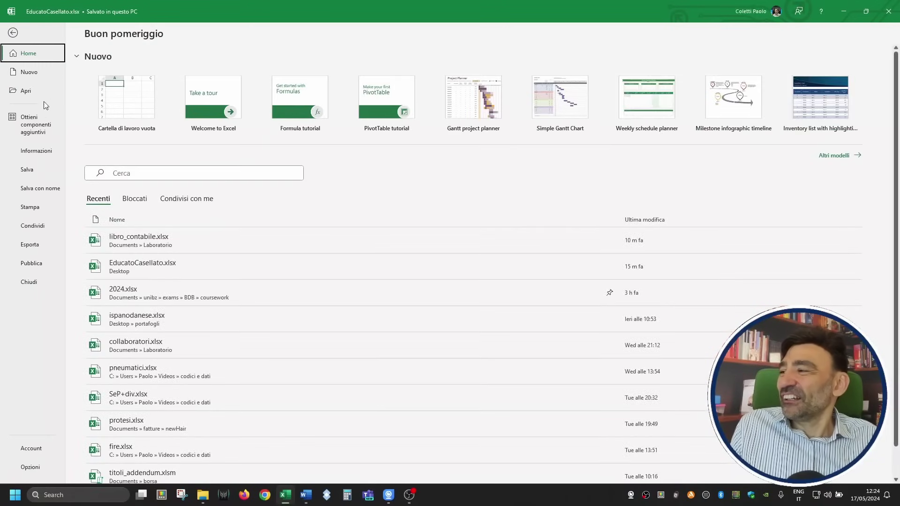
# - Disable default AutoSave of cloud files in Opzioni > Salvataggio, then select cell C4 on Vuoto
pyautogui.click(33, 466)
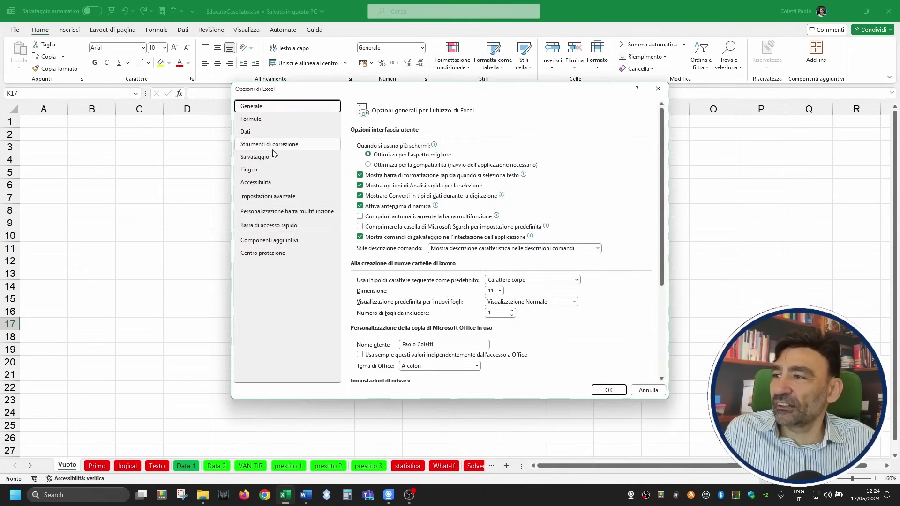
pyautogui.click(273, 158)
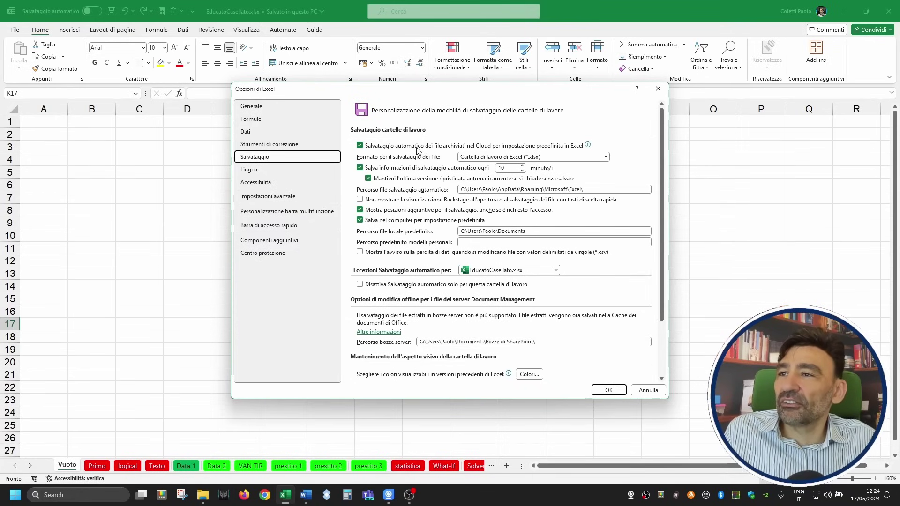
pyautogui.click(446, 148)
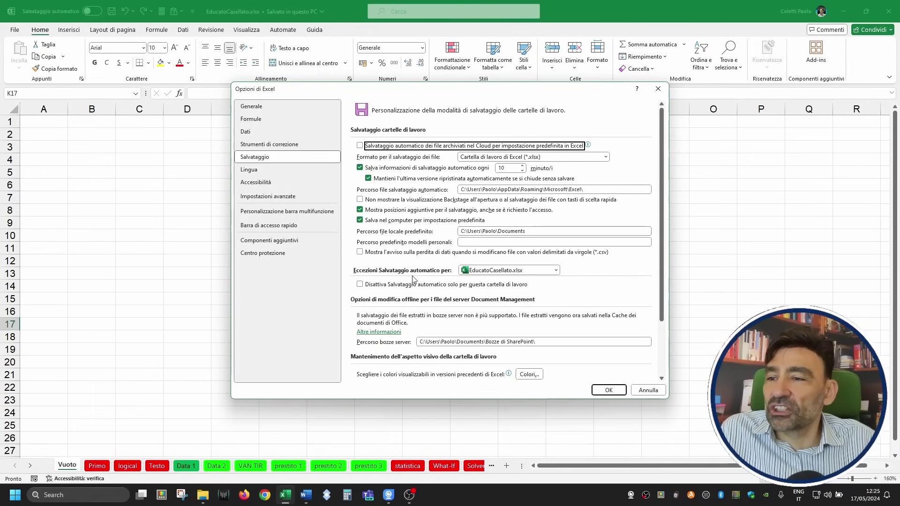
pyautogui.click(483, 273)
pyautogui.click(496, 281)
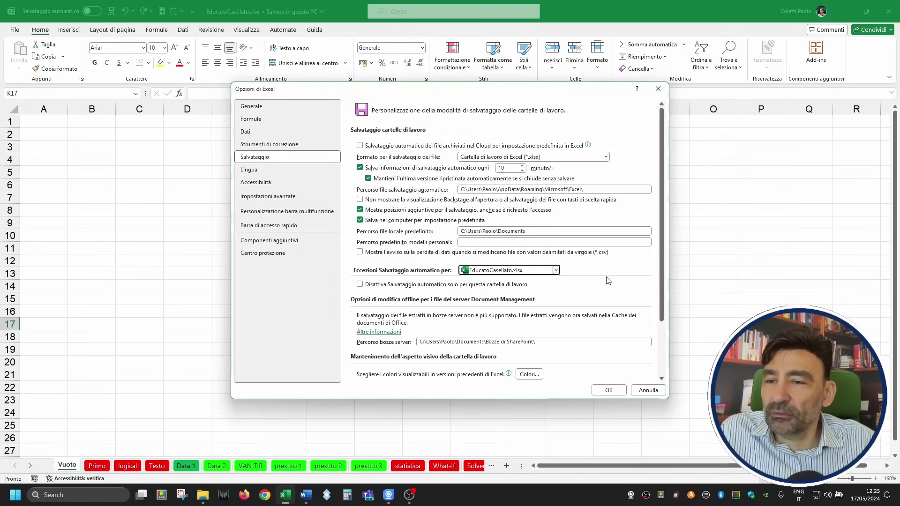
pyautogui.click(620, 393)
pyautogui.click(157, 156)
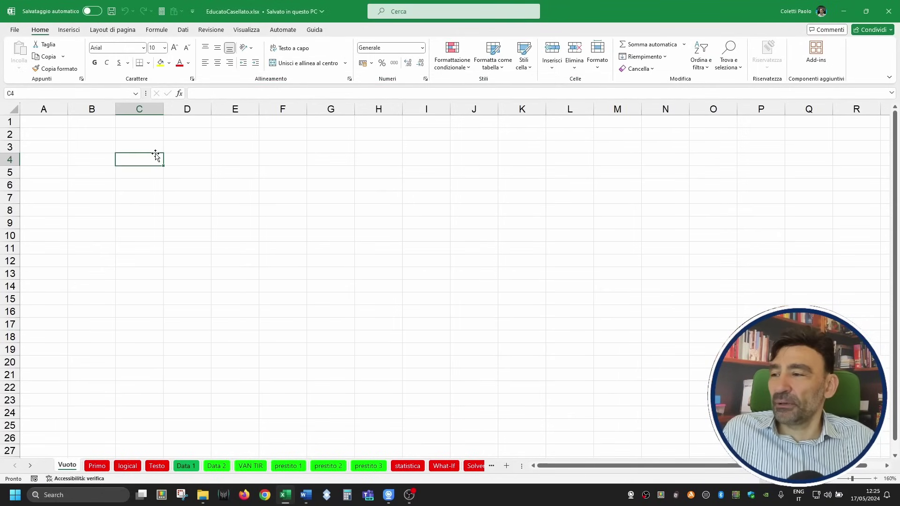